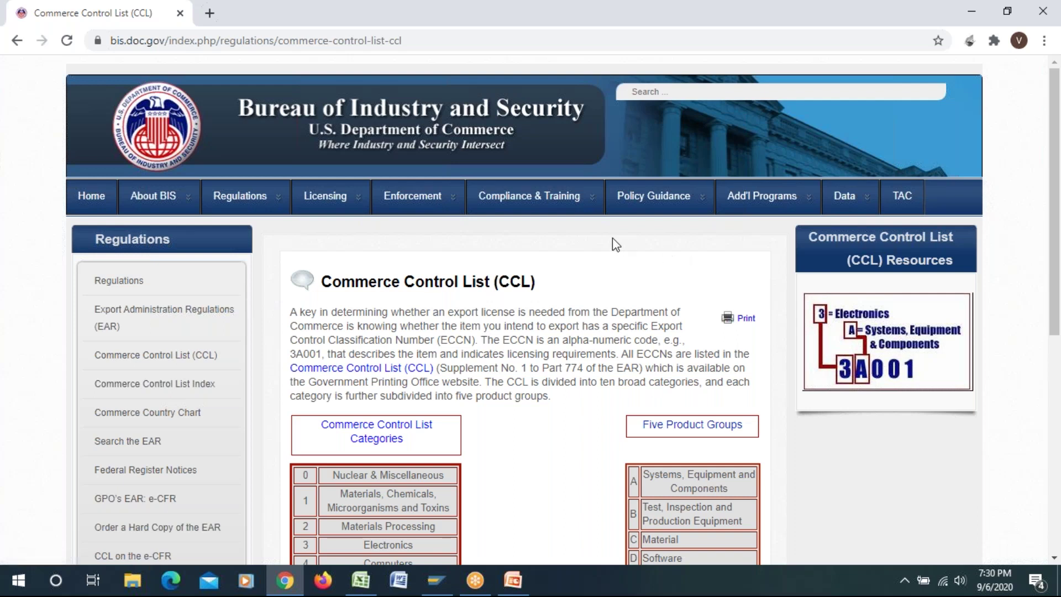
- Examine the Commerce Control List page's introduction, its category table and the five product groups
scroll(613, 243, down, 2)
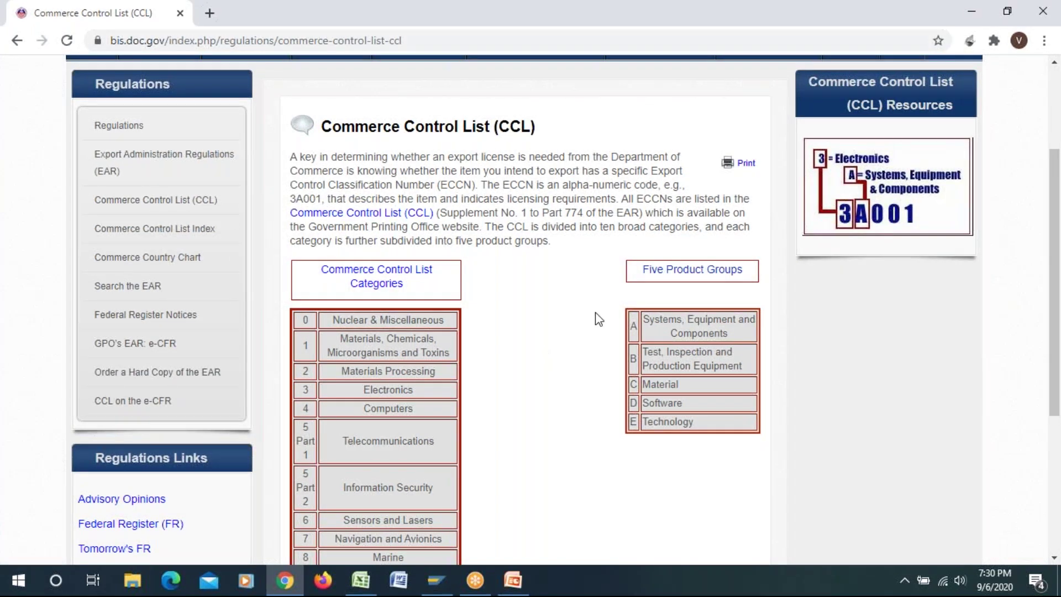
drag(322, 126, 536, 127)
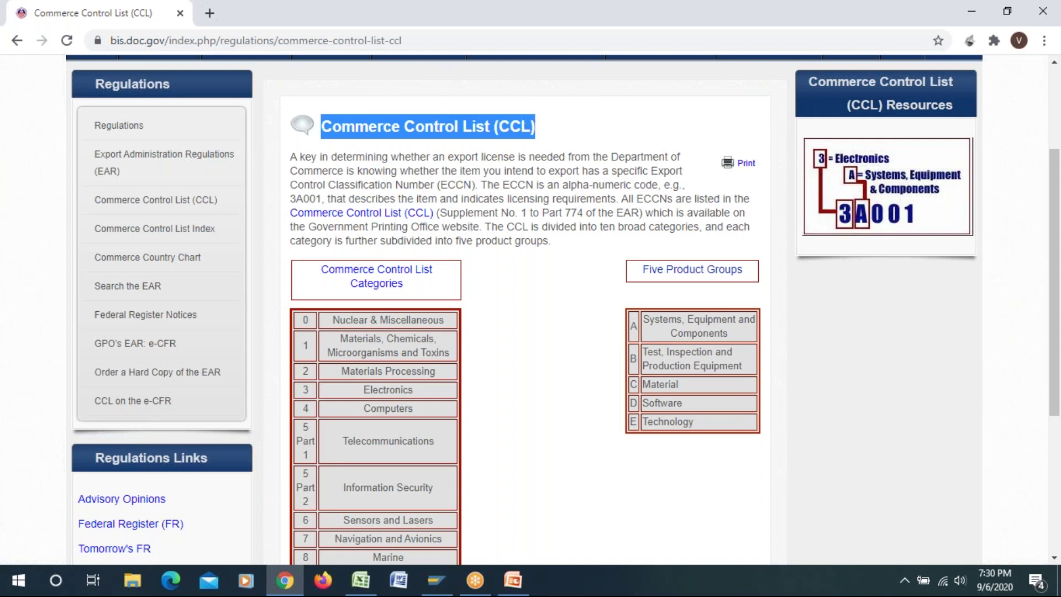
click(529, 323)
drag(541, 127, 328, 128)
scroll(470, 360, down, 1)
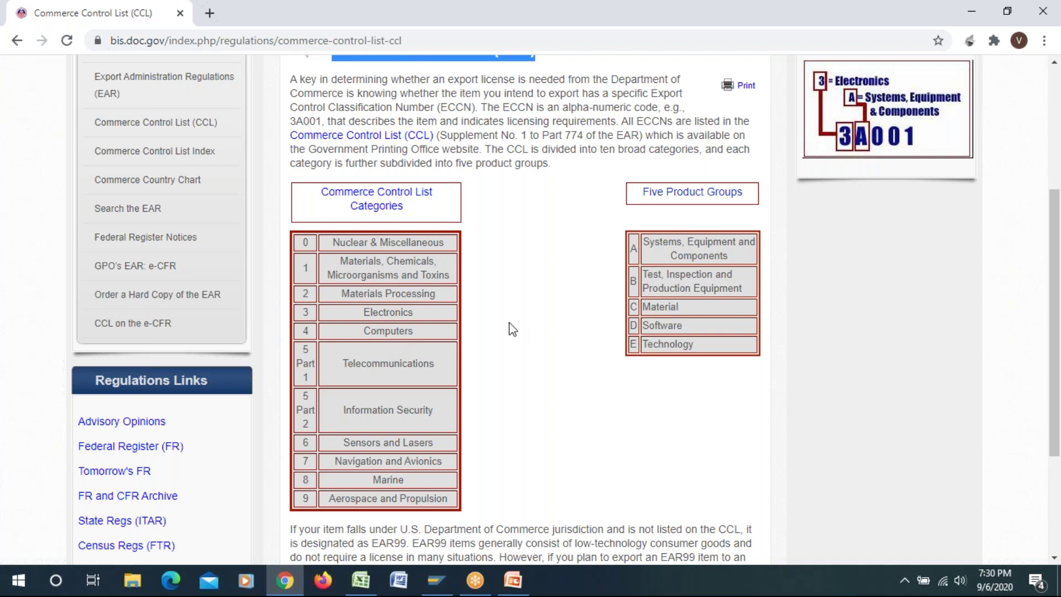
click(535, 345)
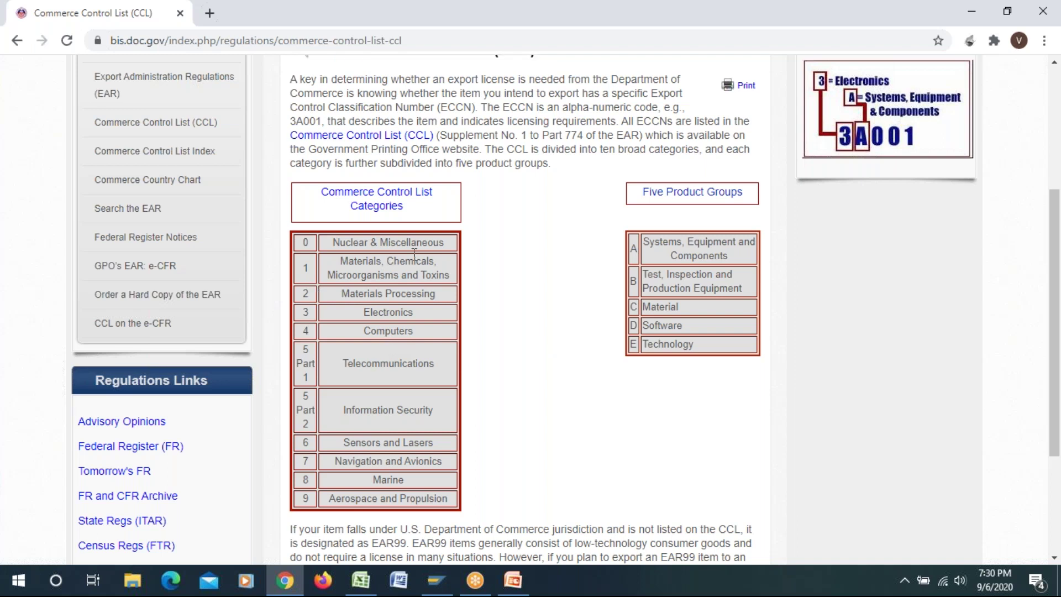
scroll(511, 267, up, 4)
scroll(493, 269, down, 6)
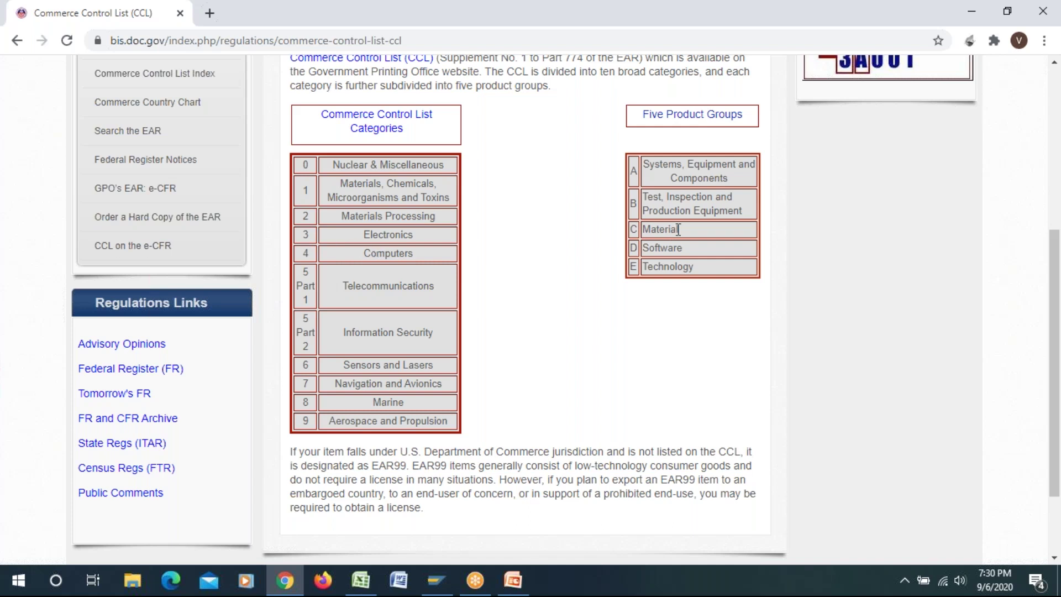
drag(679, 229, 642, 229)
scroll(552, 307, up, 4)
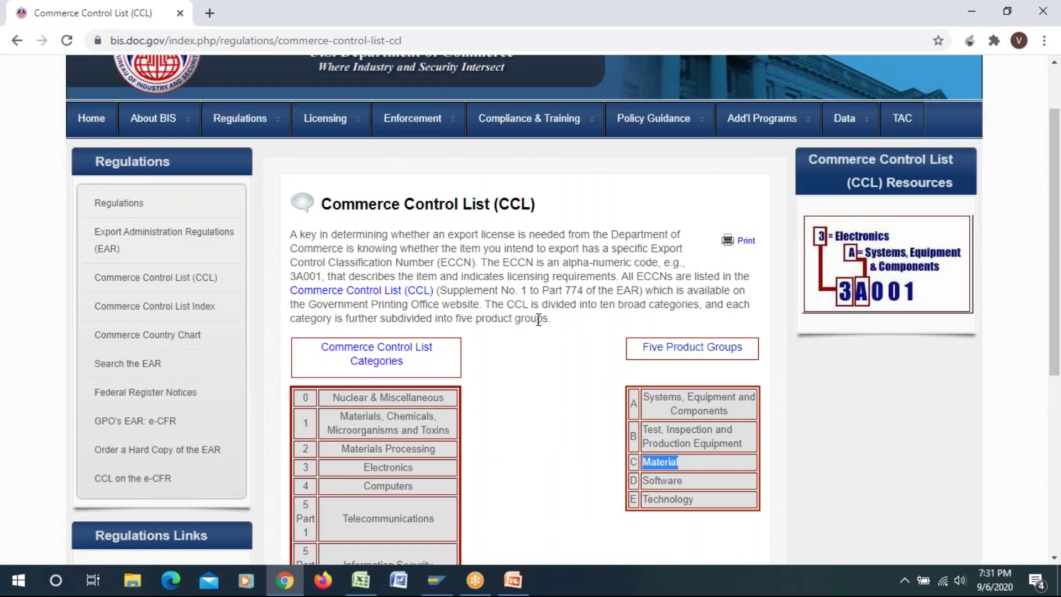
- Switch to the Book1 workbook in Excel and enter the code 3A001 in cell E4
mouse_move(360, 580)
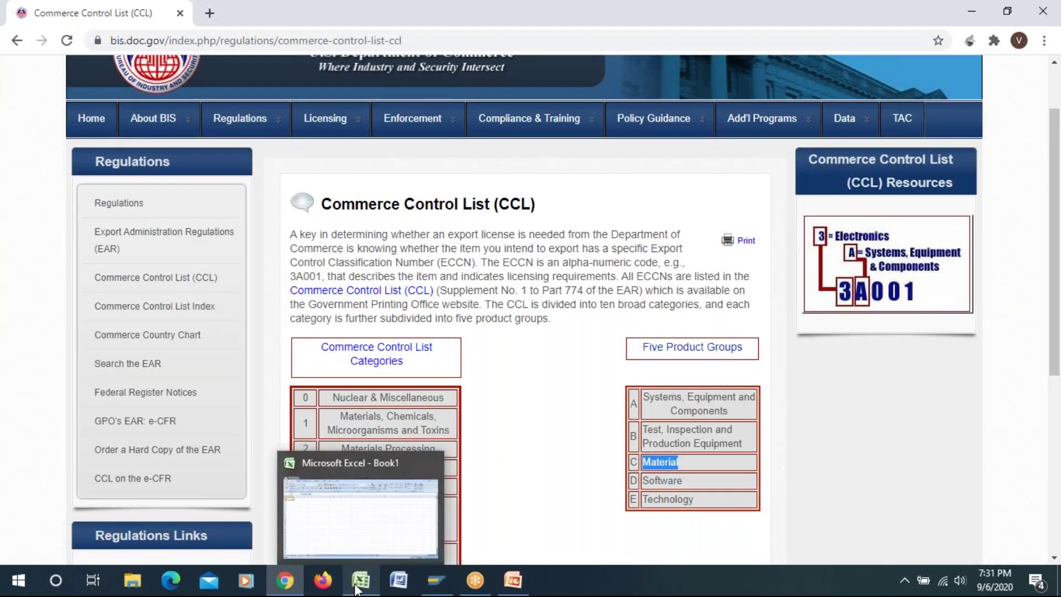
click(370, 532)
click(238, 201)
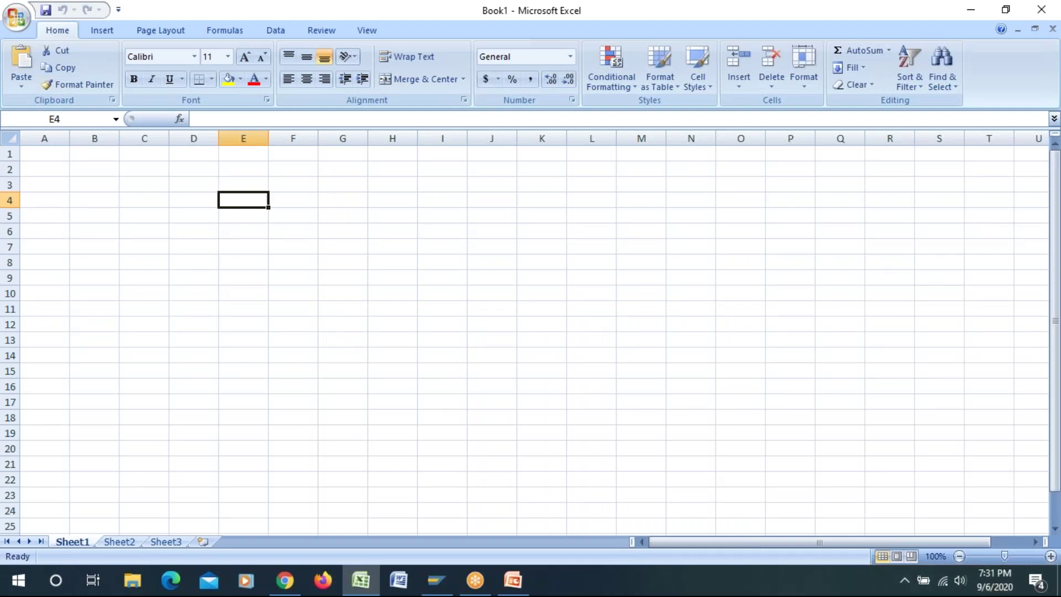
text(3)
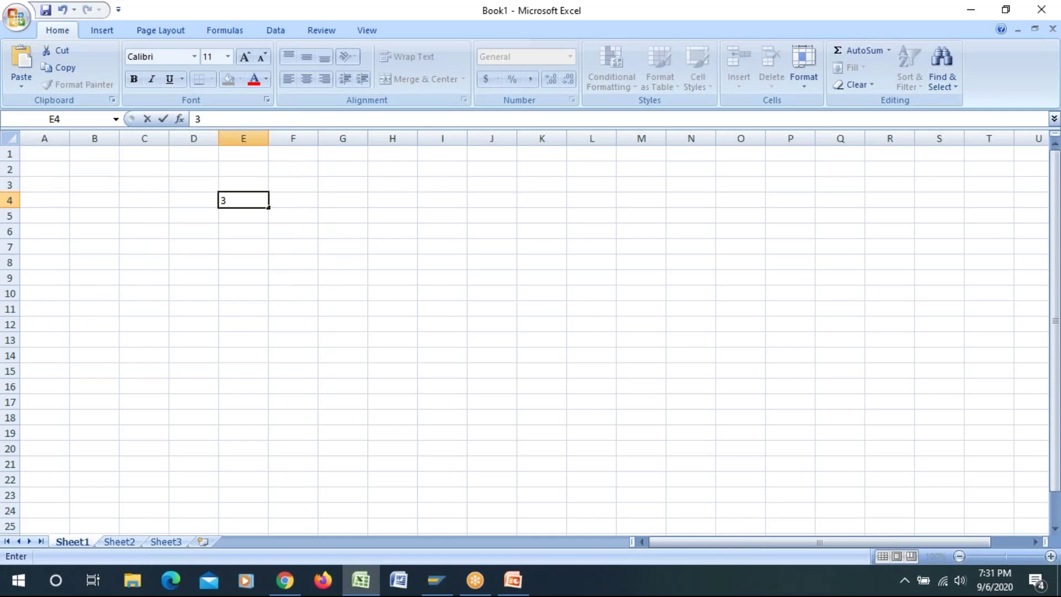
text(A001)
click(441, 229)
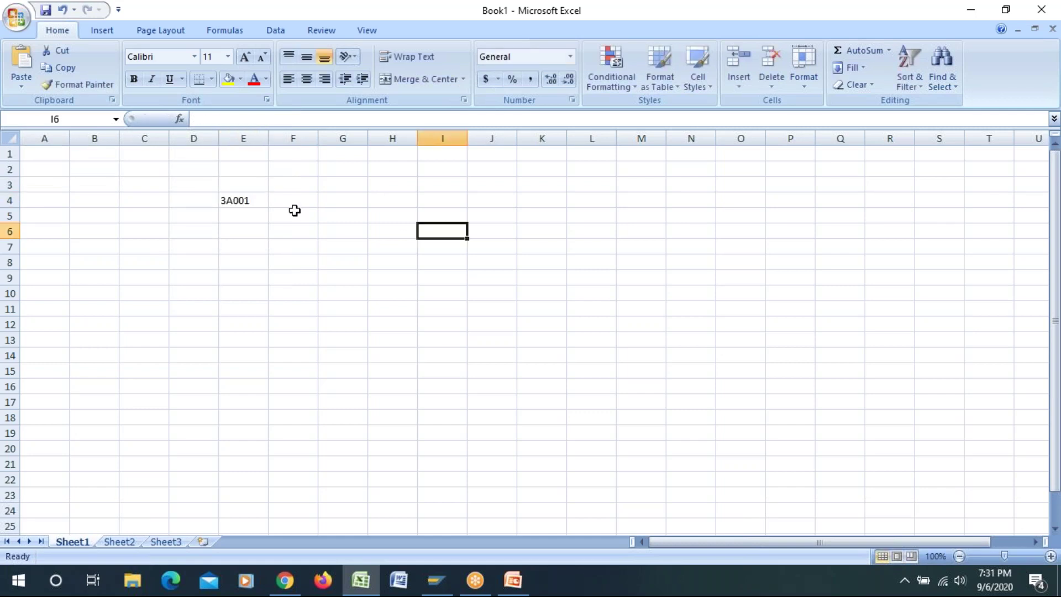
- Label the code by entering ECCN in cell C4
click(243, 200)
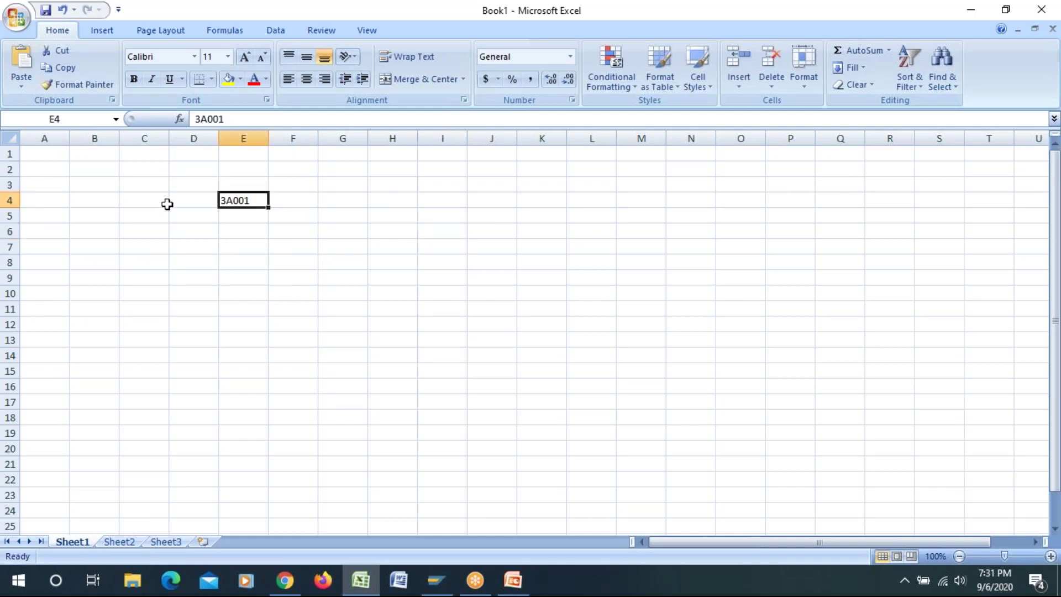
click(143, 199)
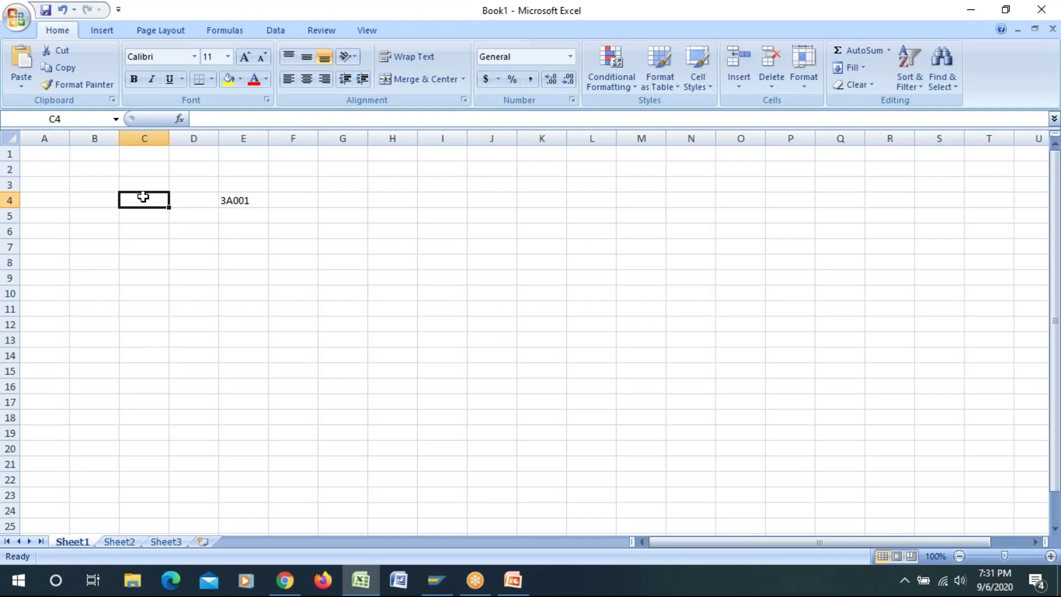
text(ECCN)
click(293, 353)
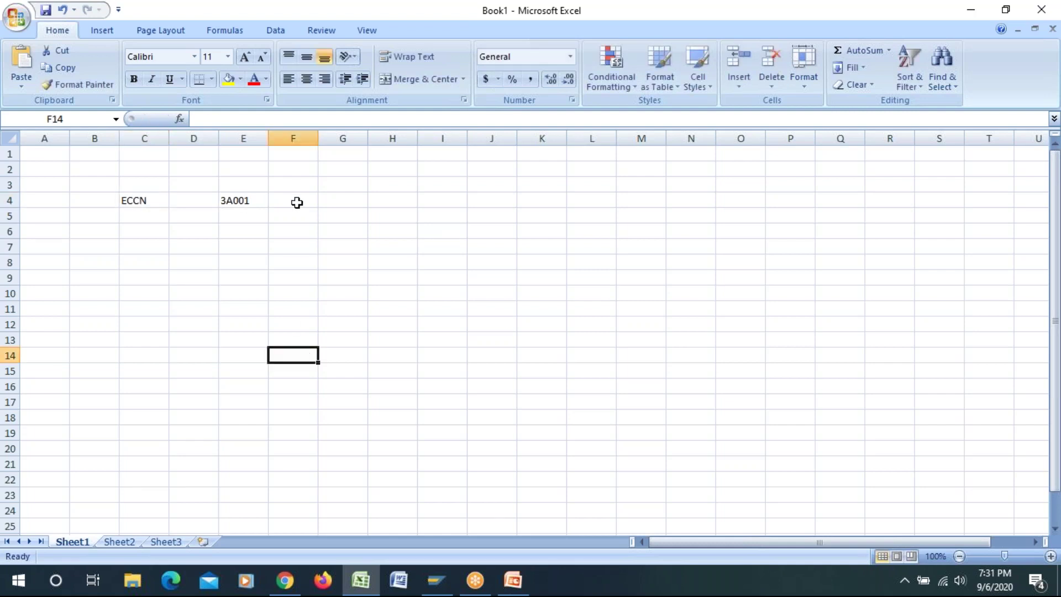
- Switch to Chrome to look up category 3, Electronics, in the Commerce Control List categories, and return to Excel
click(239, 203)
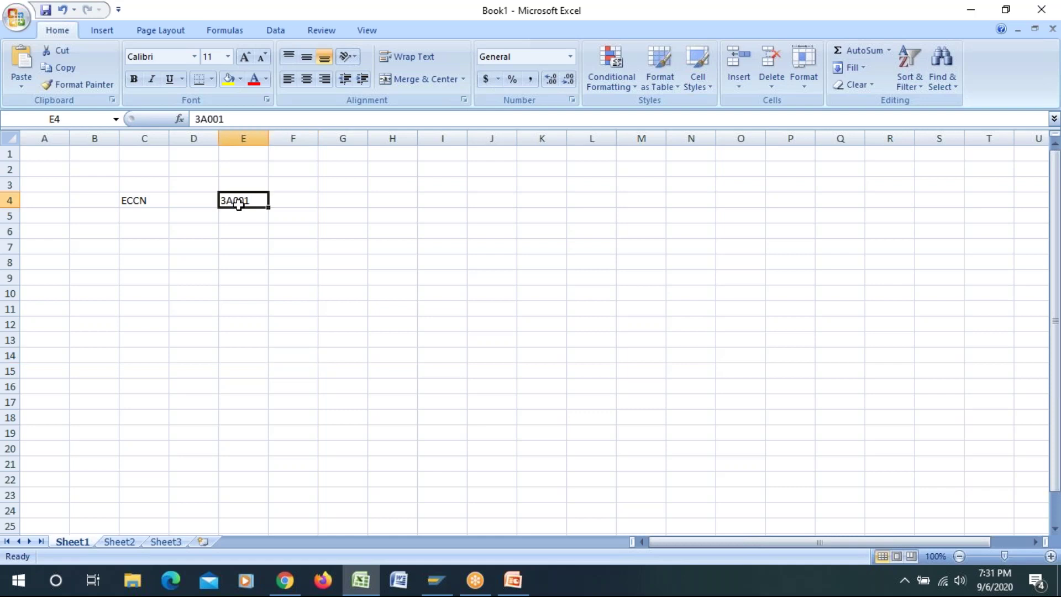
key(alt+Tab)
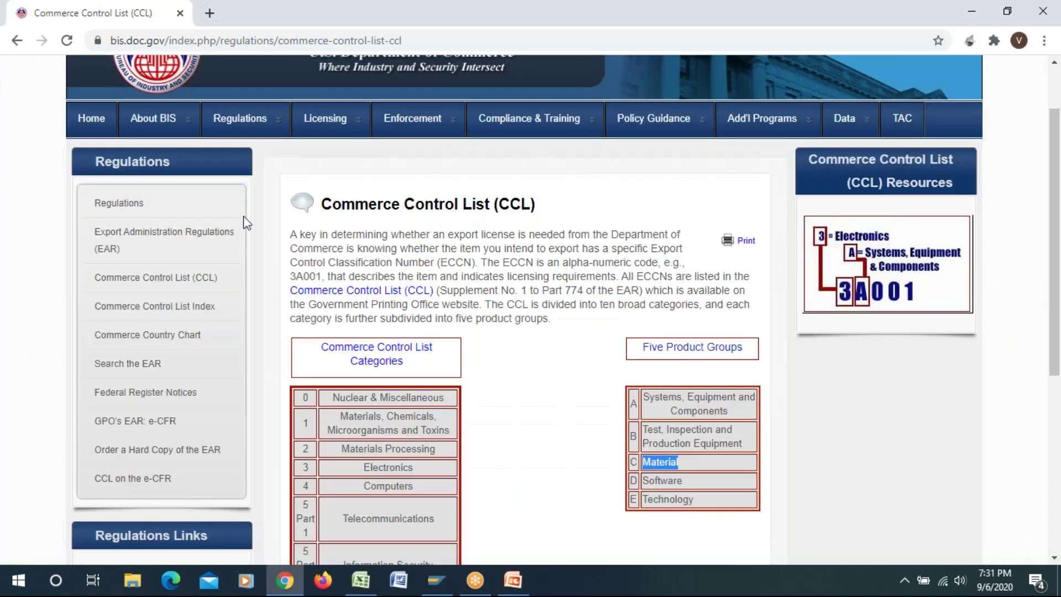
scroll(481, 386, down, 4)
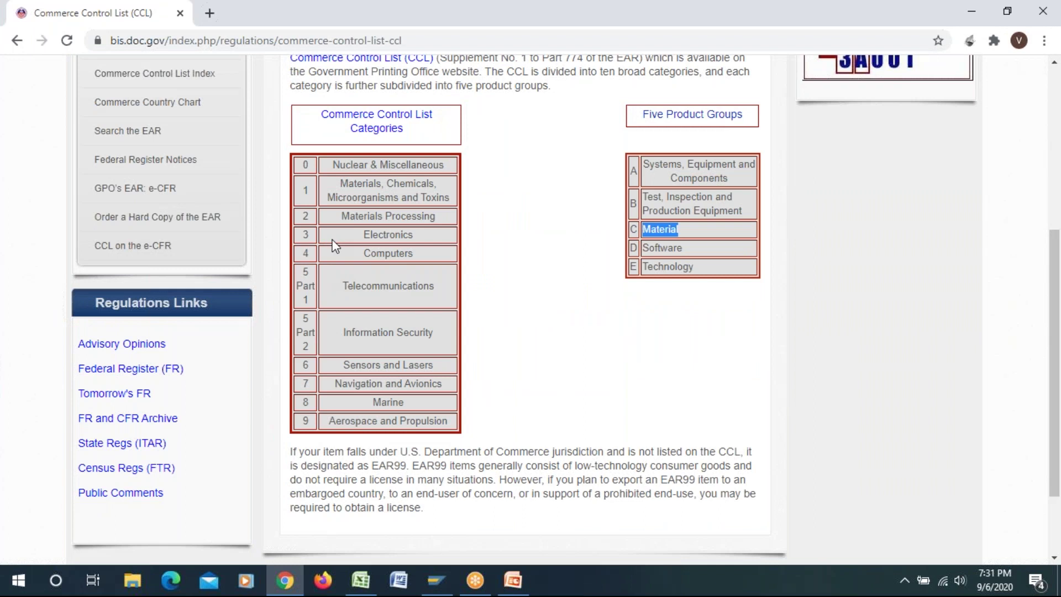
drag(343, 240, 415, 243)
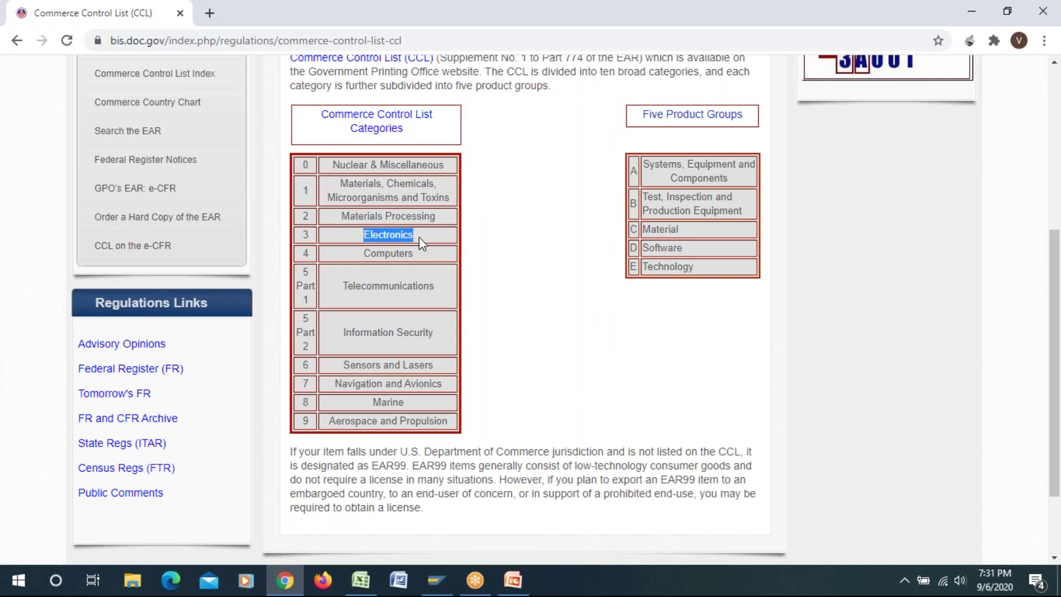
key(alt+Tab)
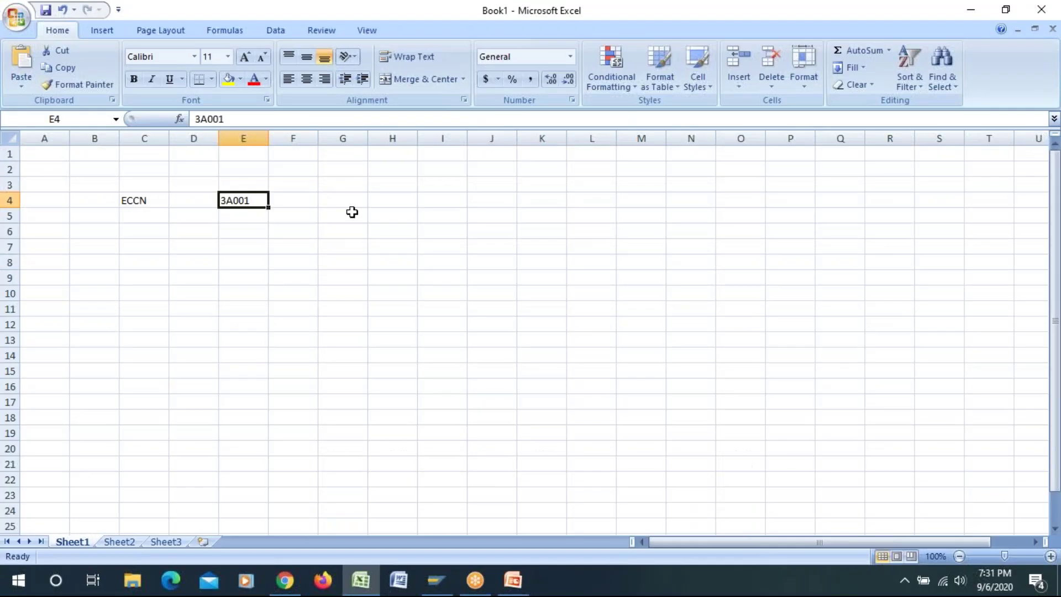
- Break the code into its parts by entering 3 in G4, A in G5 and 001 in G6
click(346, 201)
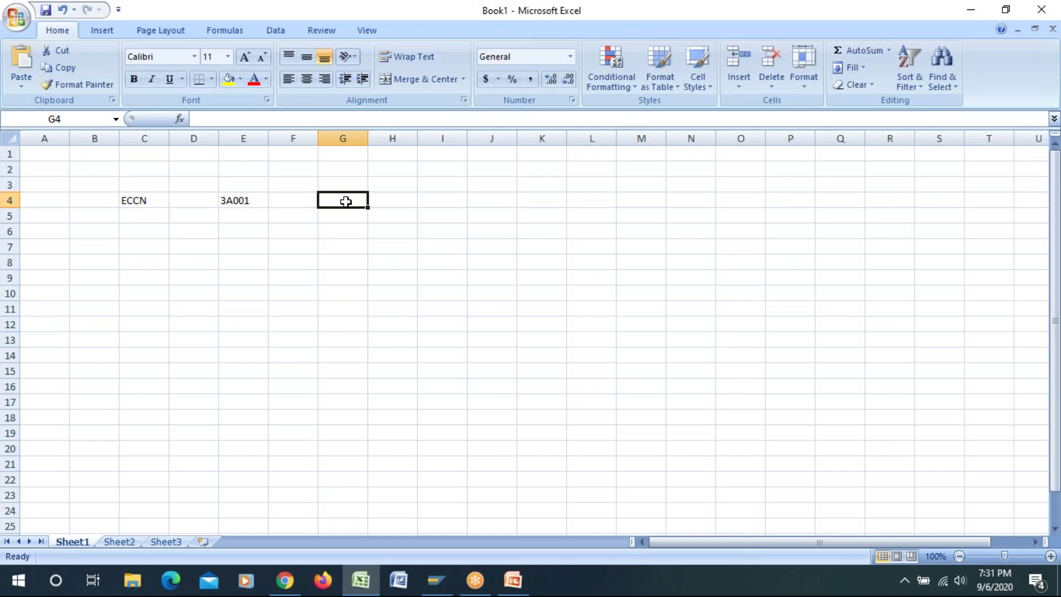
click(227, 200)
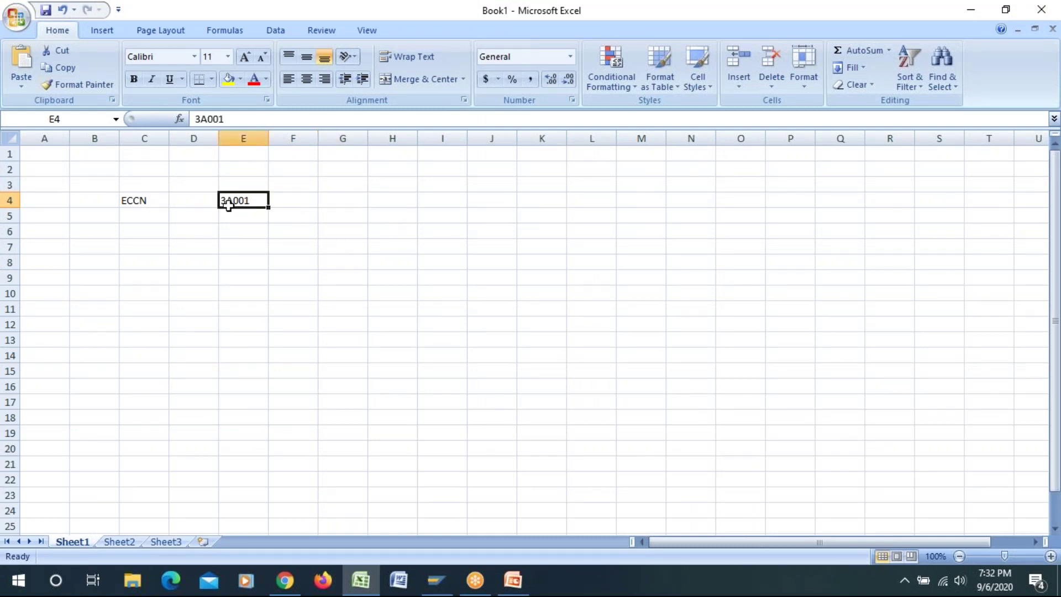
click(346, 203)
text(3)
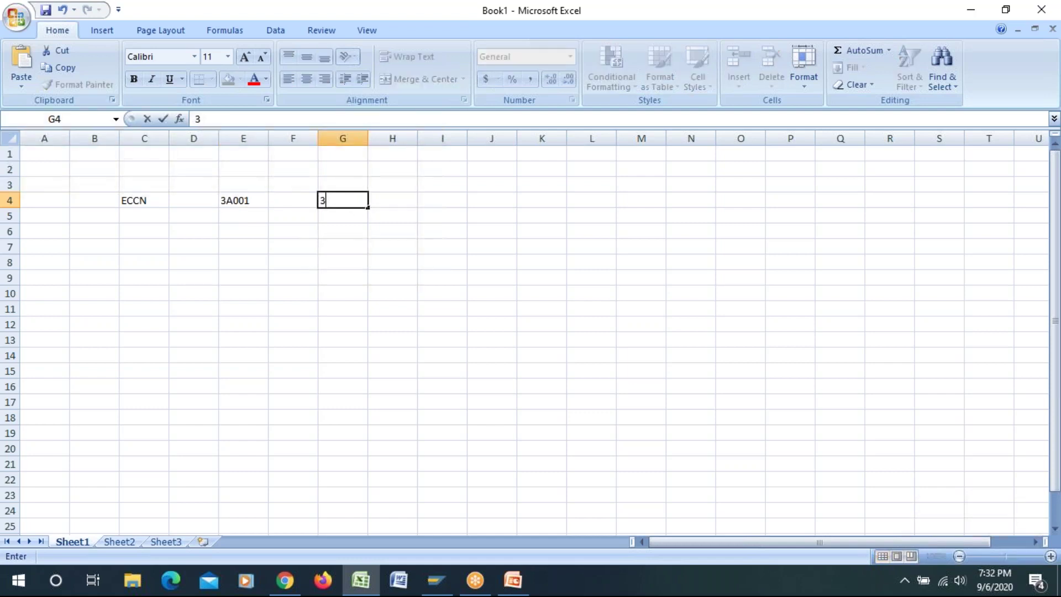
key(Return)
text(A)
key(Return)
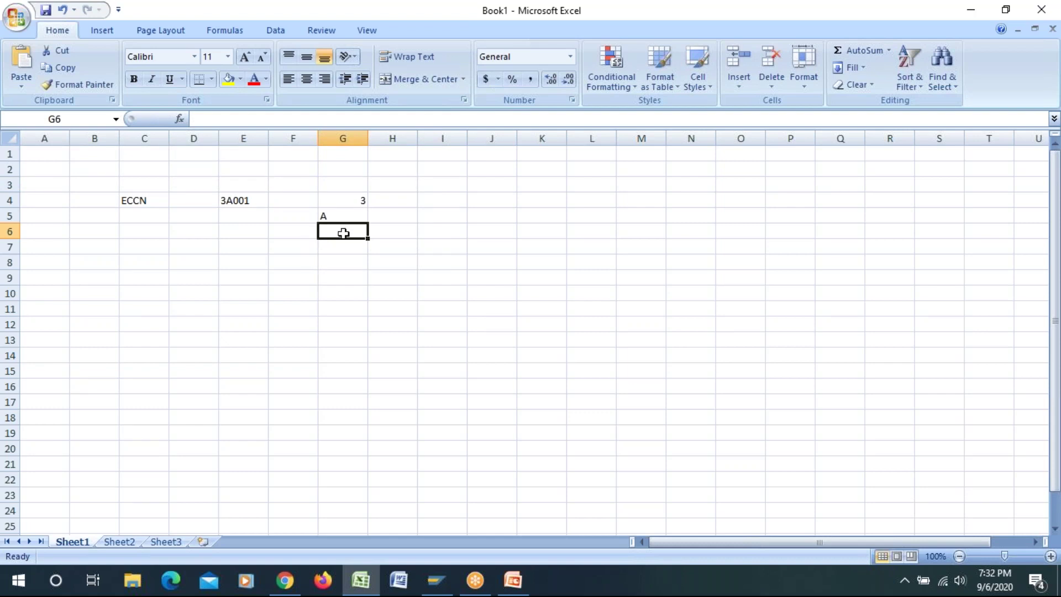
text(001)
key(Tab)
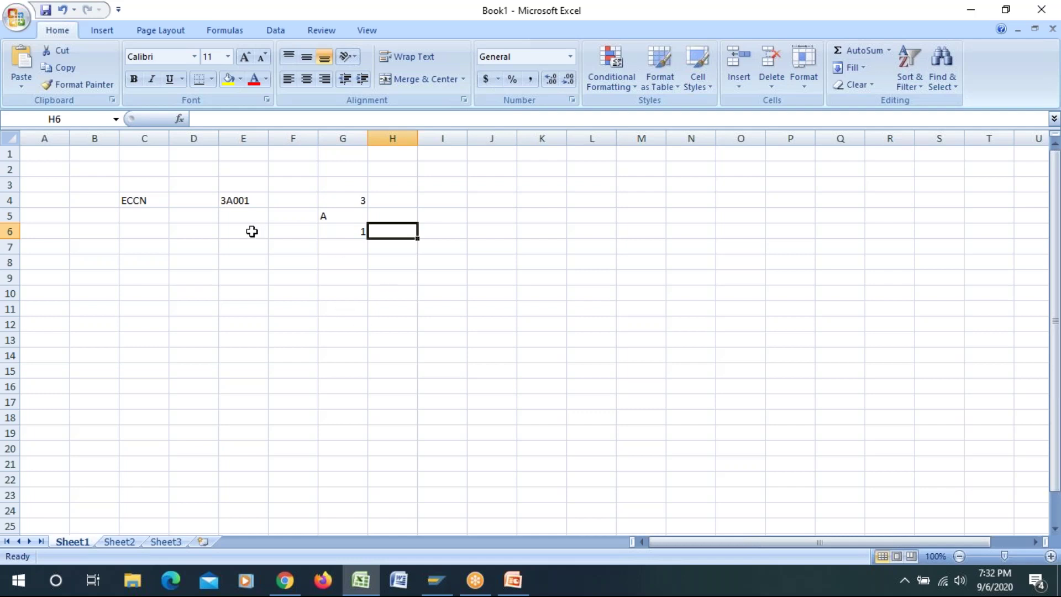
click(343, 200)
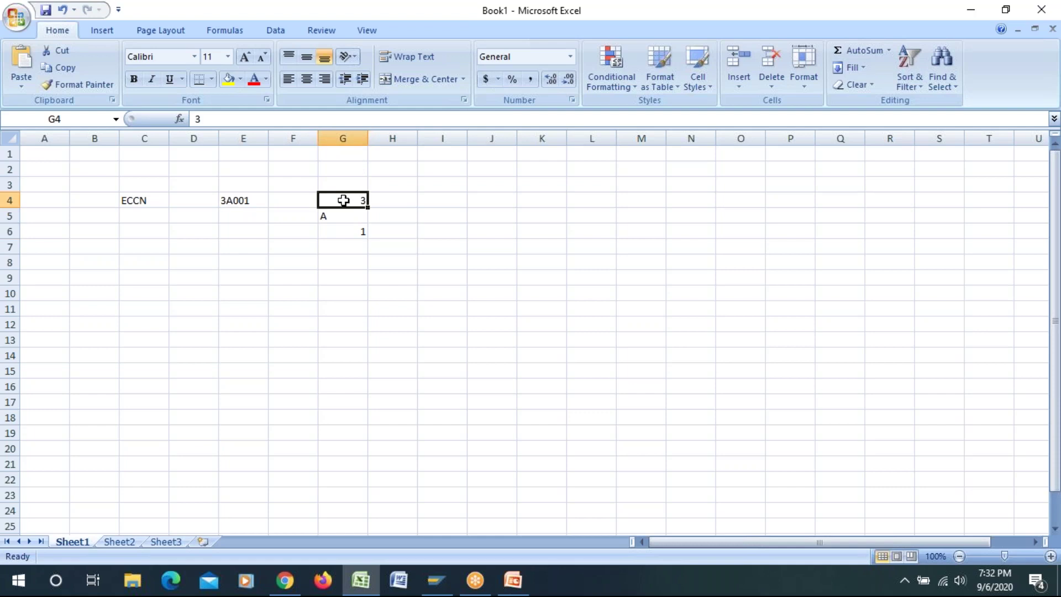
click(343, 241)
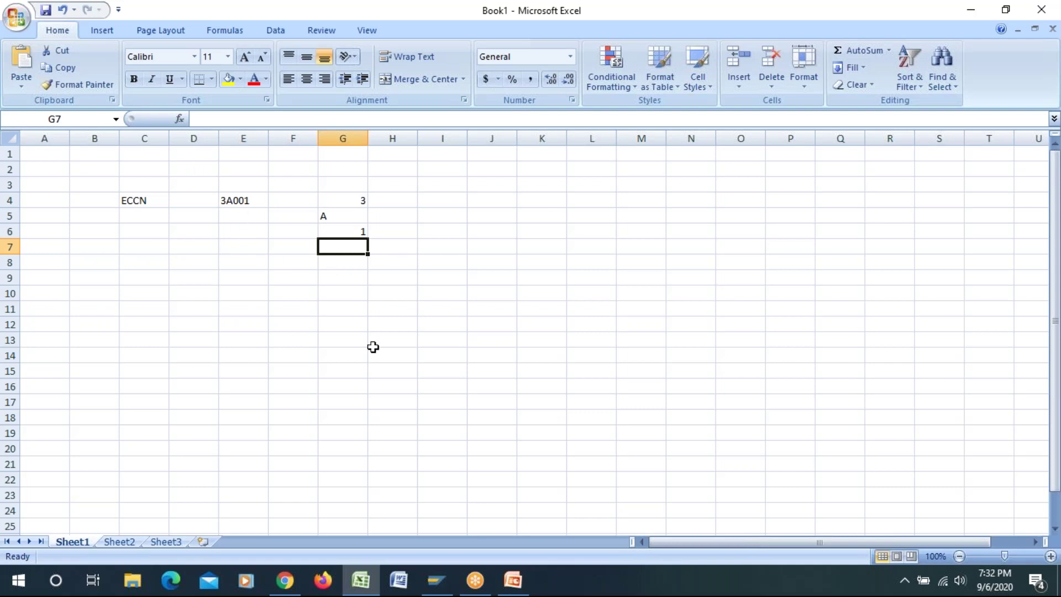
- Enter the material M1 in cell D10 and its classification code 3A001 in F10
click(187, 293)
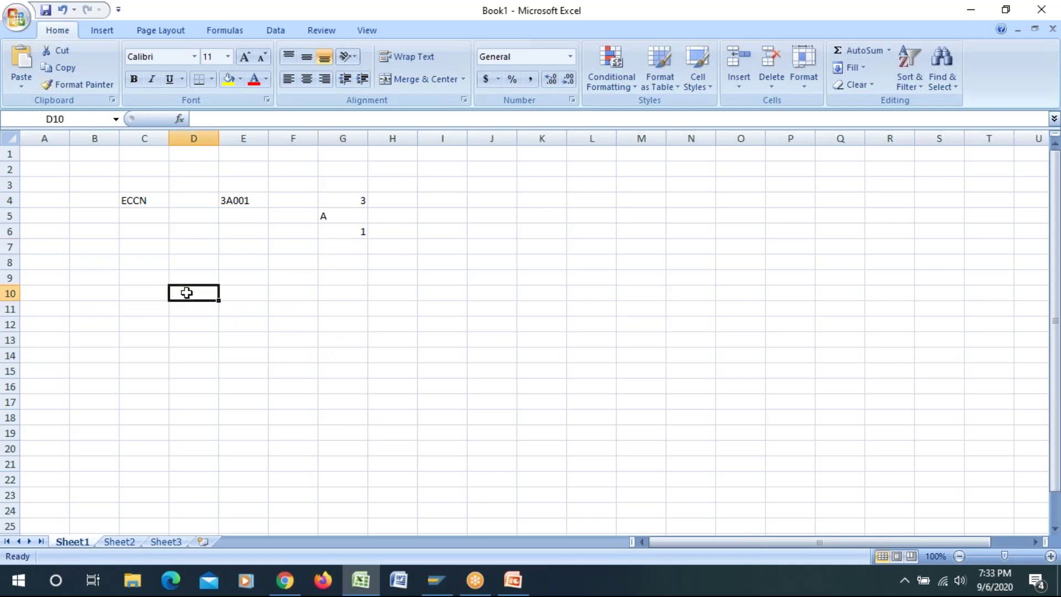
text(M1)
key(Tab)
key(Tab)
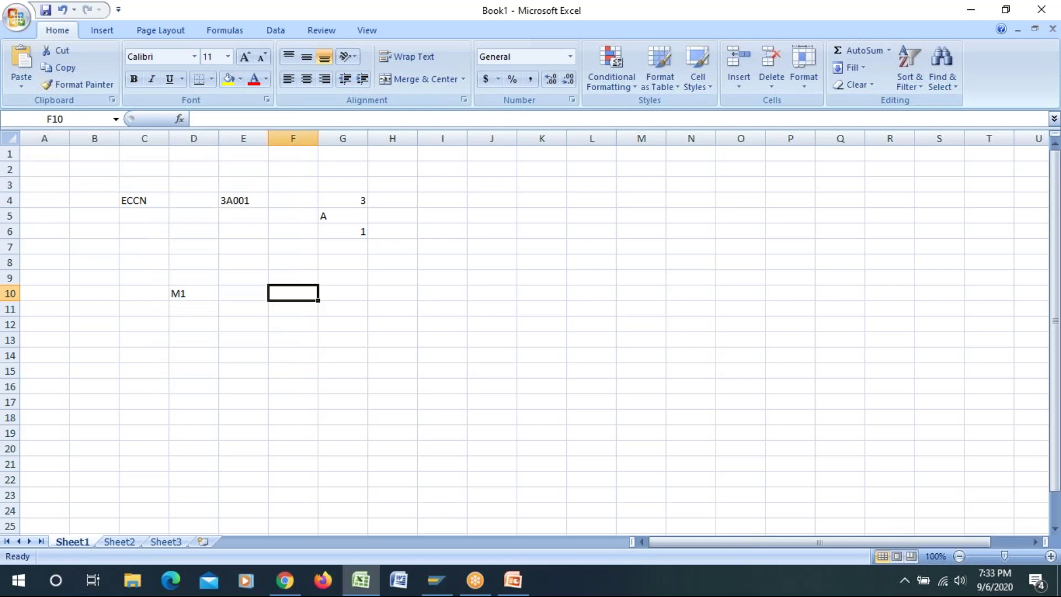
text(3A001)
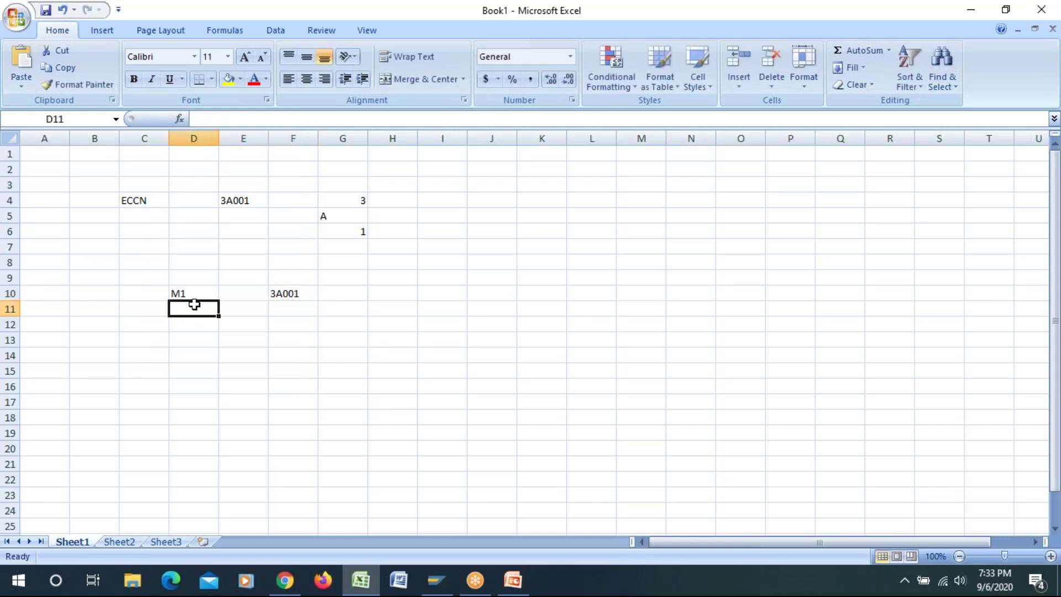
- Enter the material m2 in cell D11 and its classification code 3A002 in F11
text(m2)
key(Tab)
key(Tab)
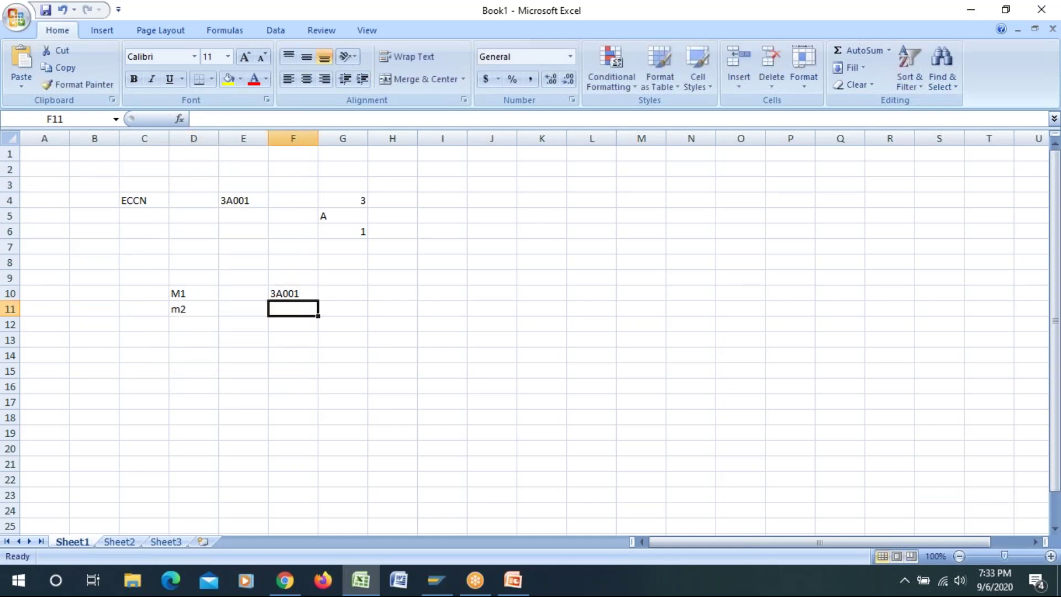
text(3A002)
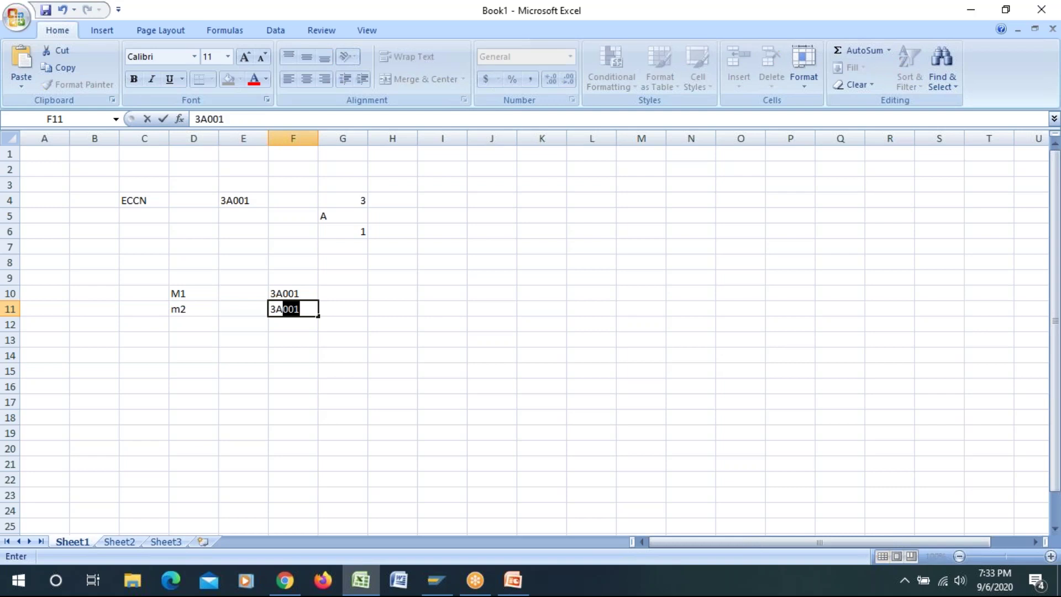
click(498, 376)
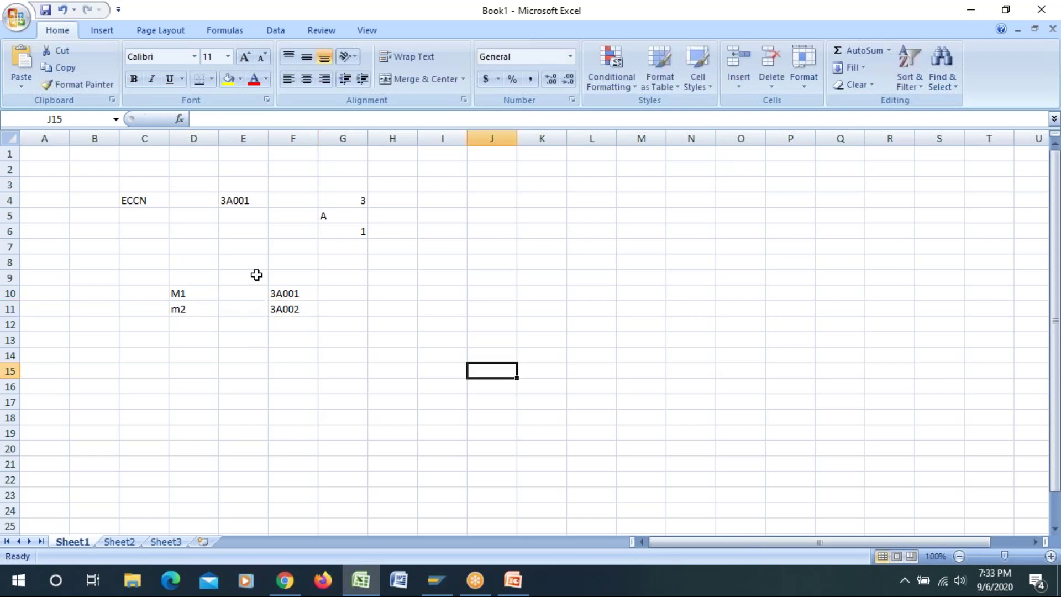
click(297, 296)
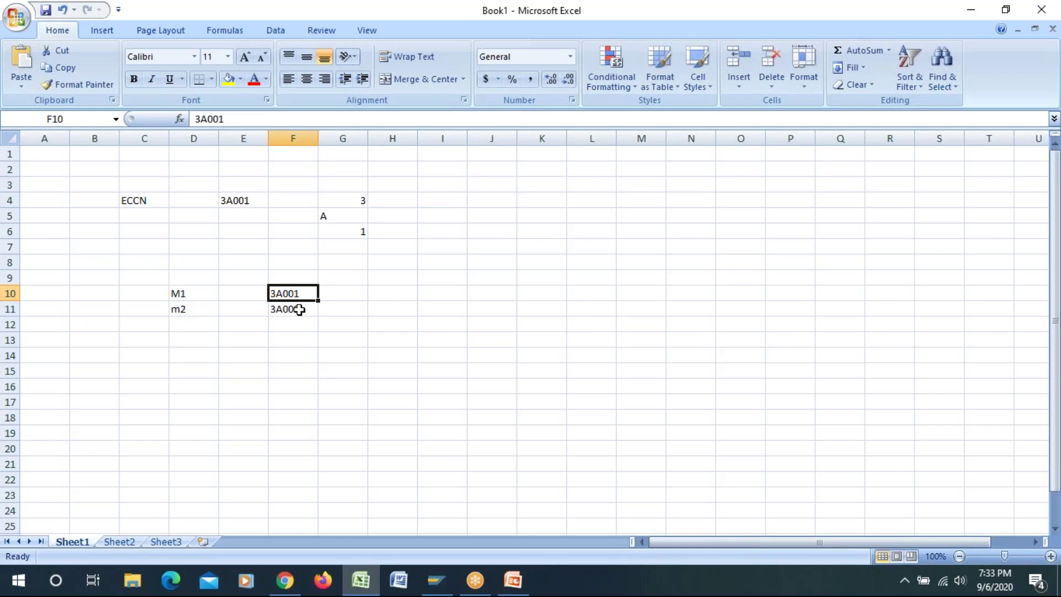
click(192, 296)
click(193, 306)
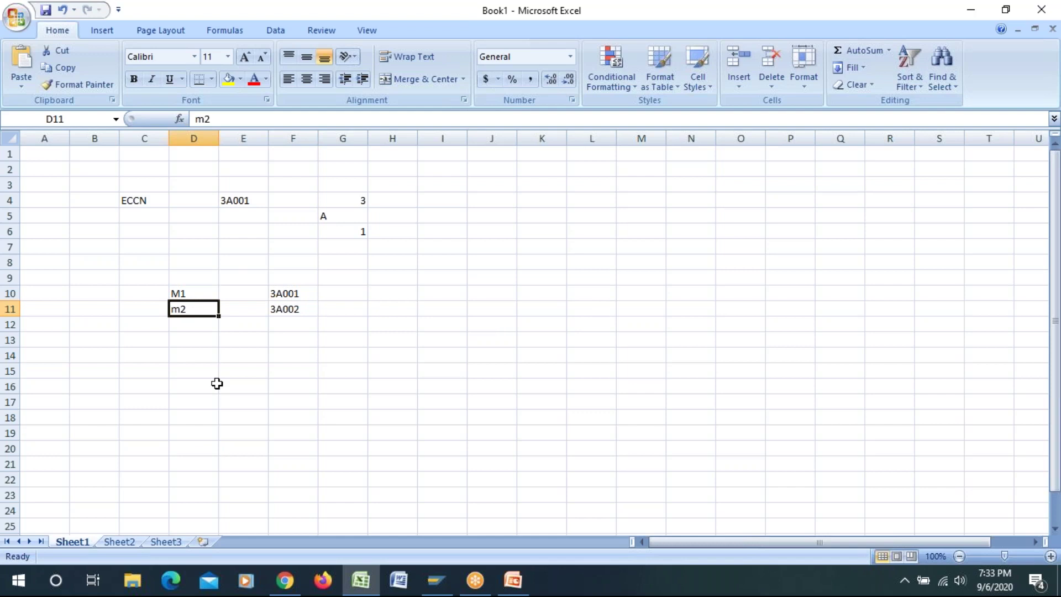
click(387, 467)
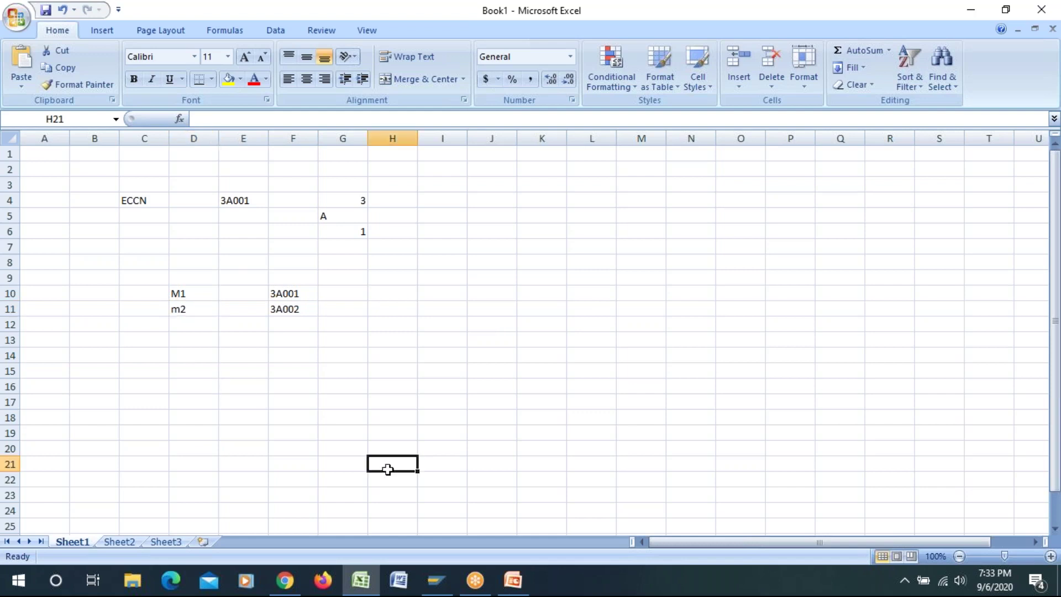
drag(290, 297, 295, 324)
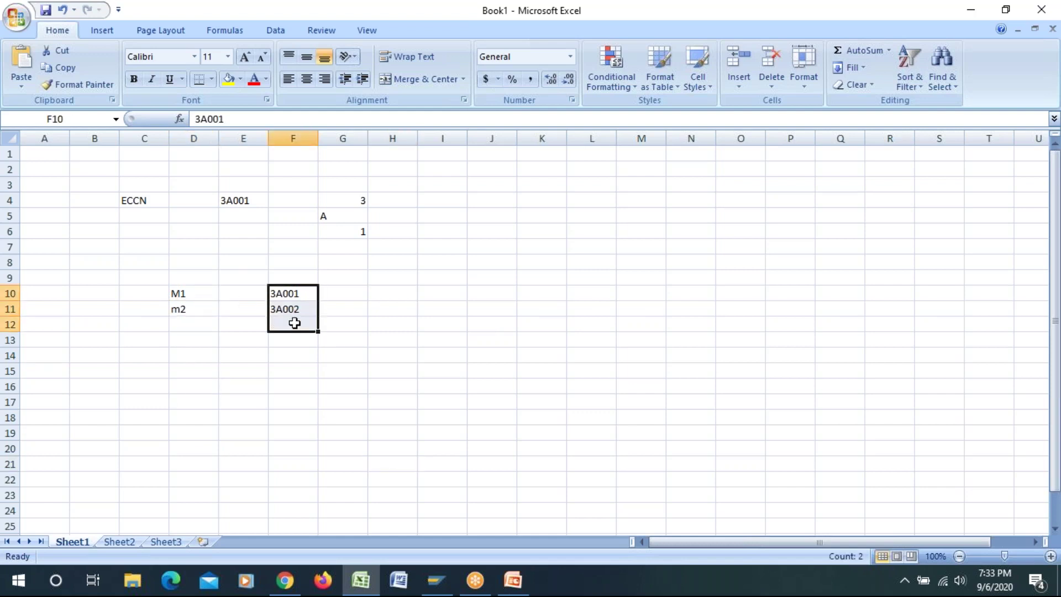
click(402, 371)
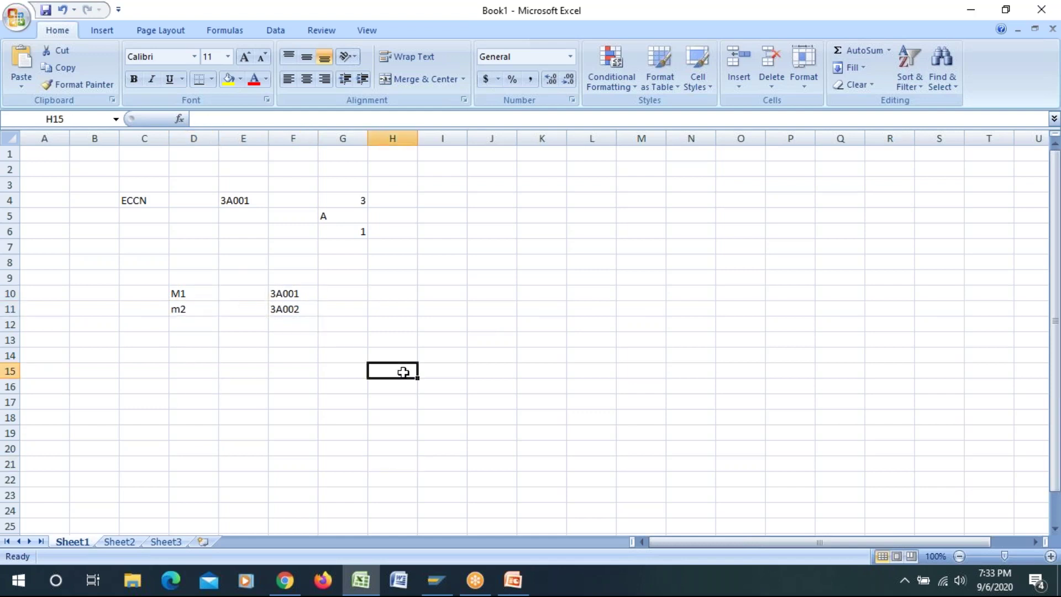
click(289, 294)
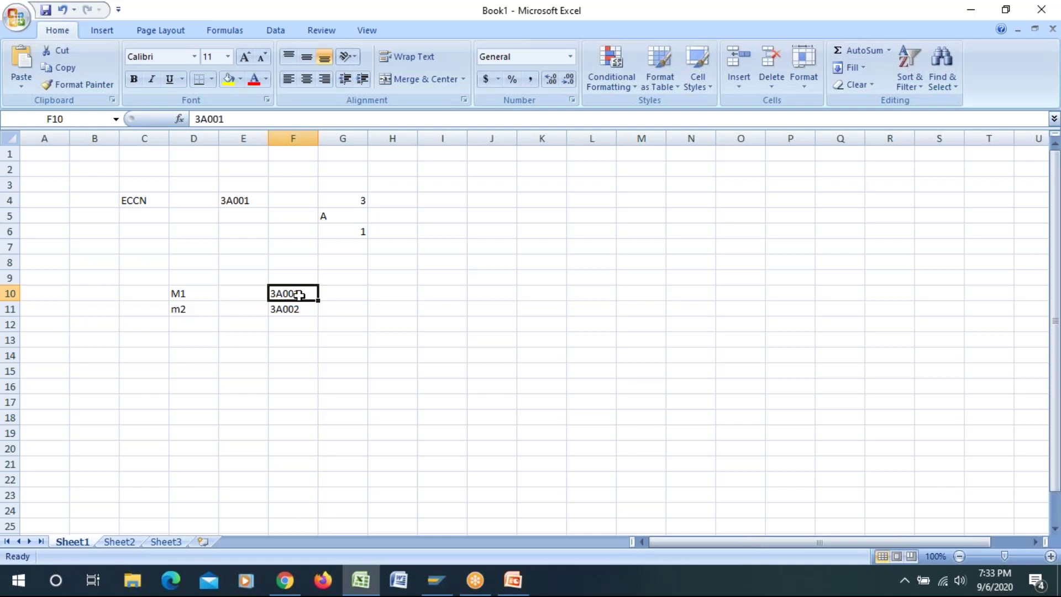
click(488, 400)
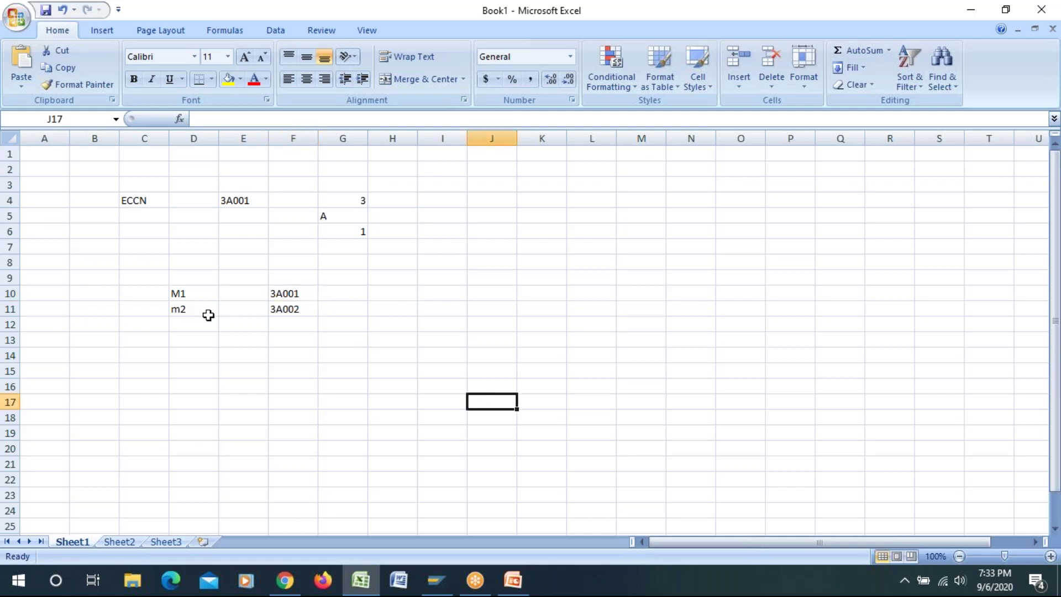
click(186, 293)
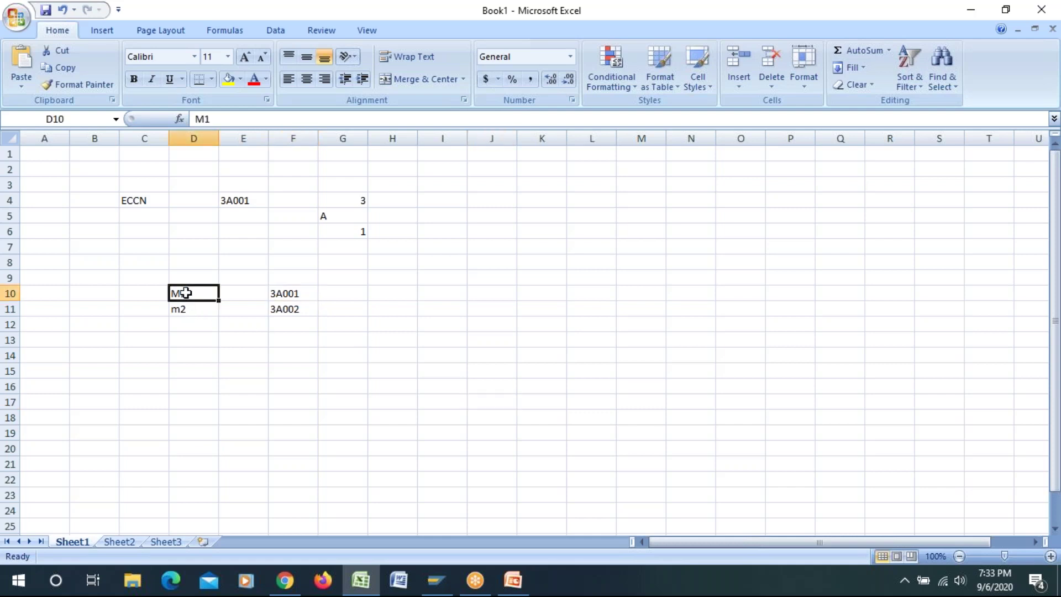
click(469, 402)
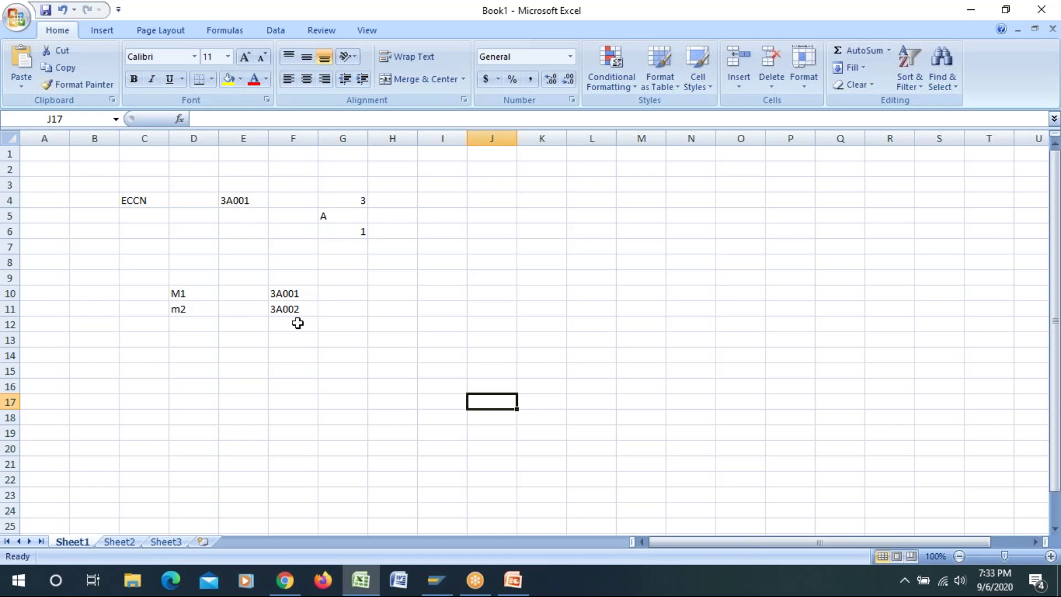
- Enter the label Legal Reg in cell F15, below the list of materials and their classification codes
click(286, 363)
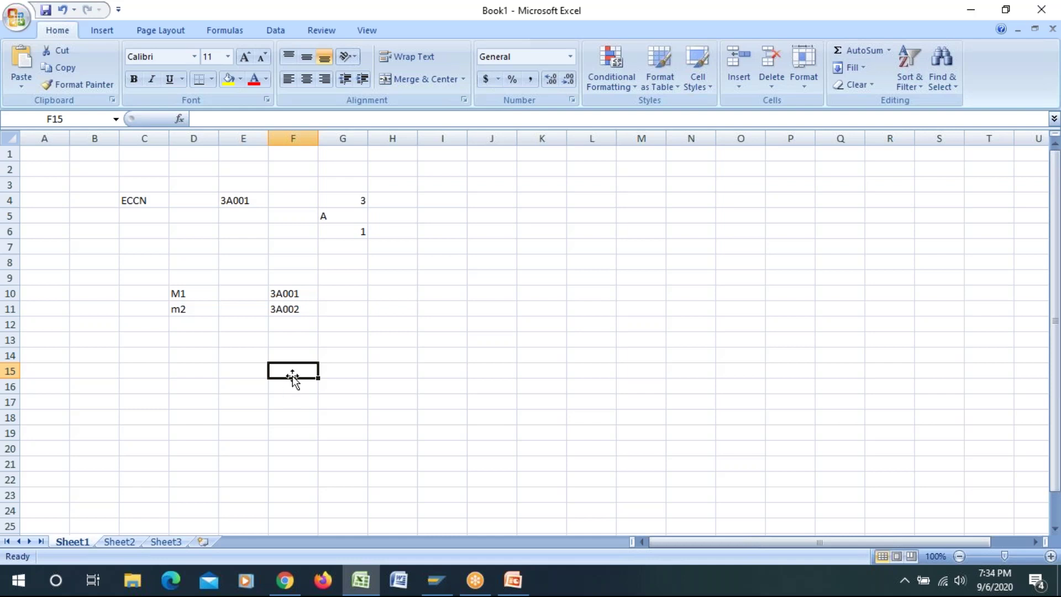
text(Legal)
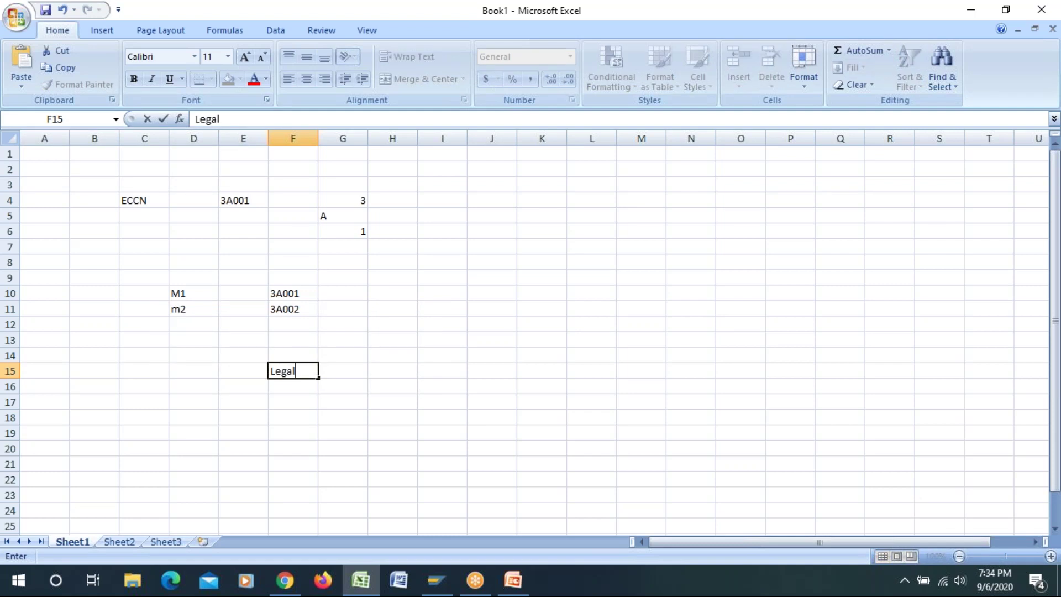
text( Reg)
click(443, 387)
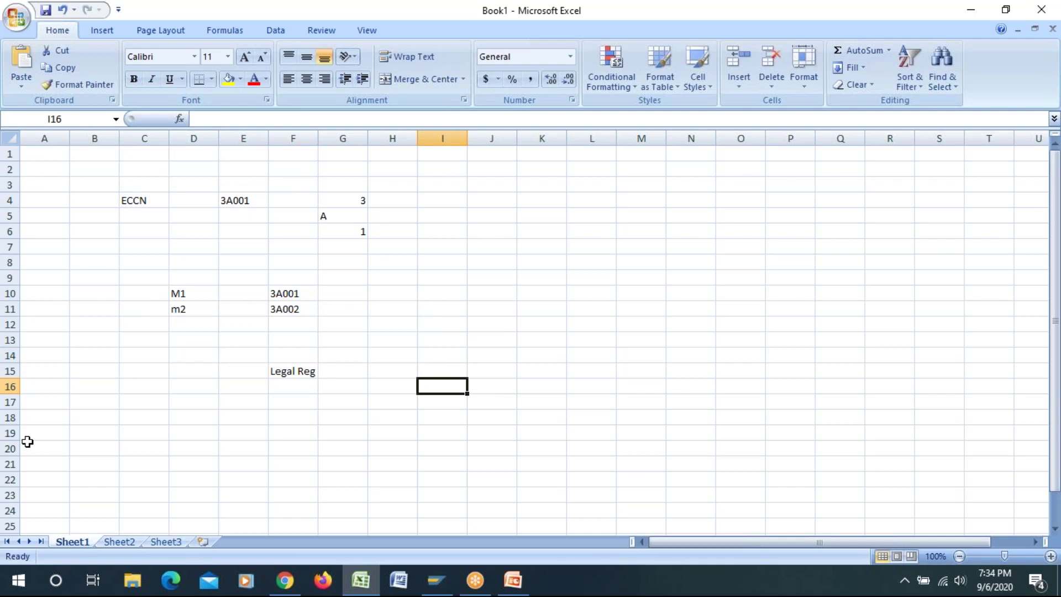
- Enter LC1 in cell I15, in the same row as the Legal Reg label
click(293, 373)
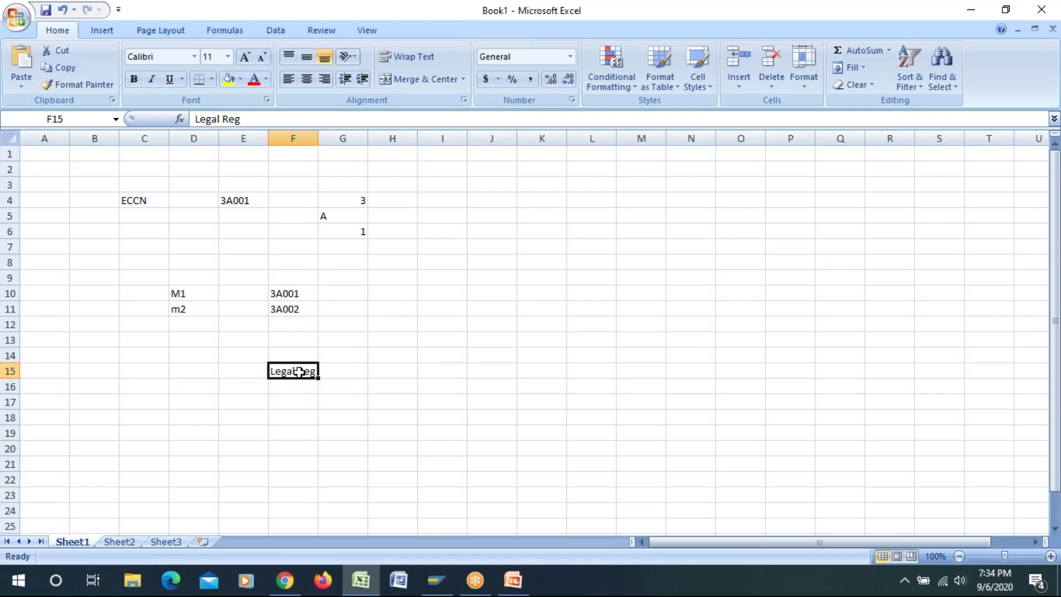
click(336, 371)
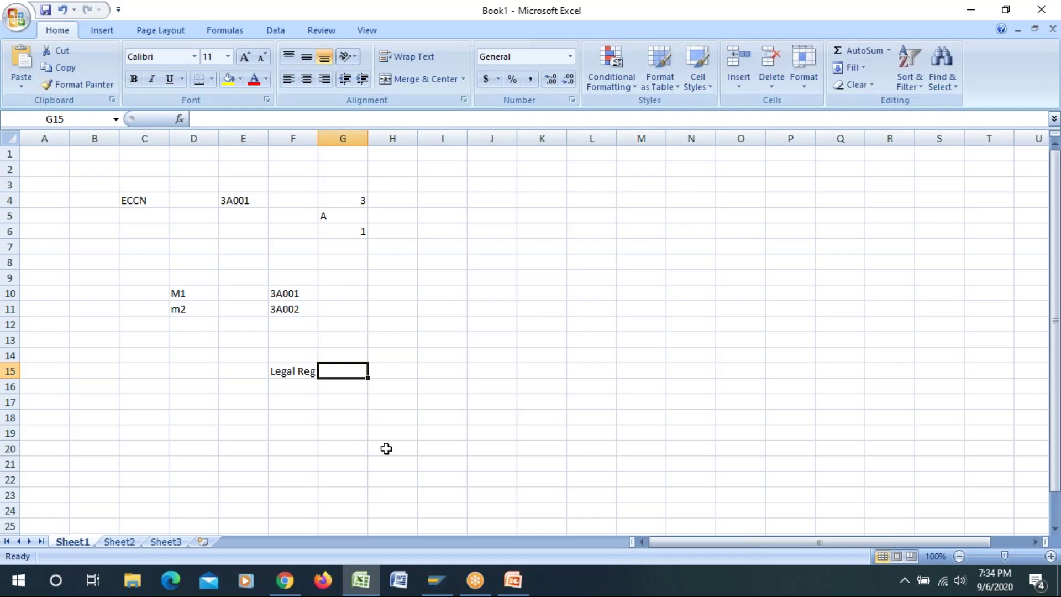
click(442, 374)
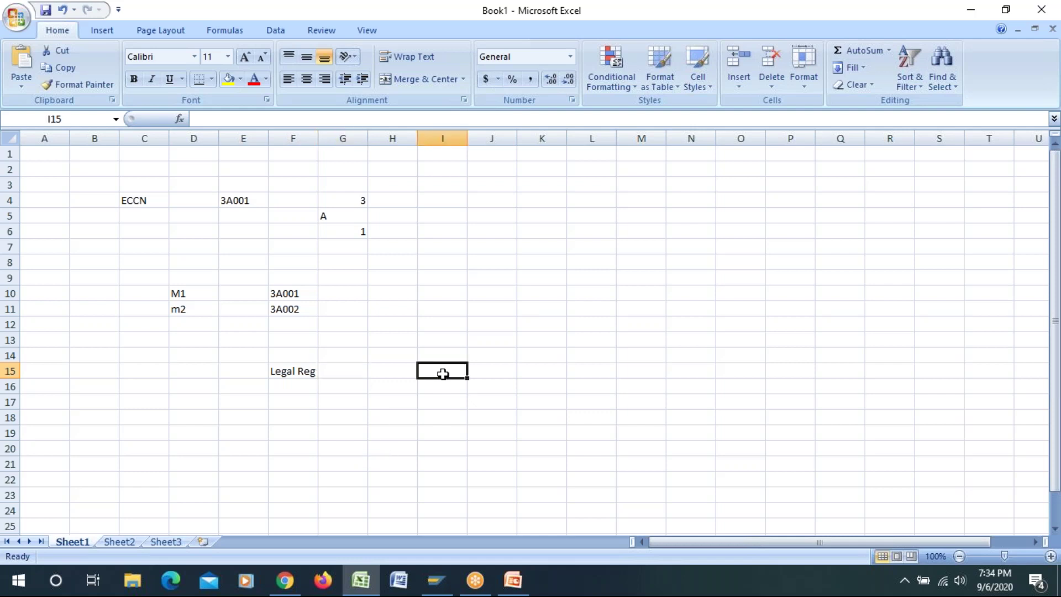
text(LC1)
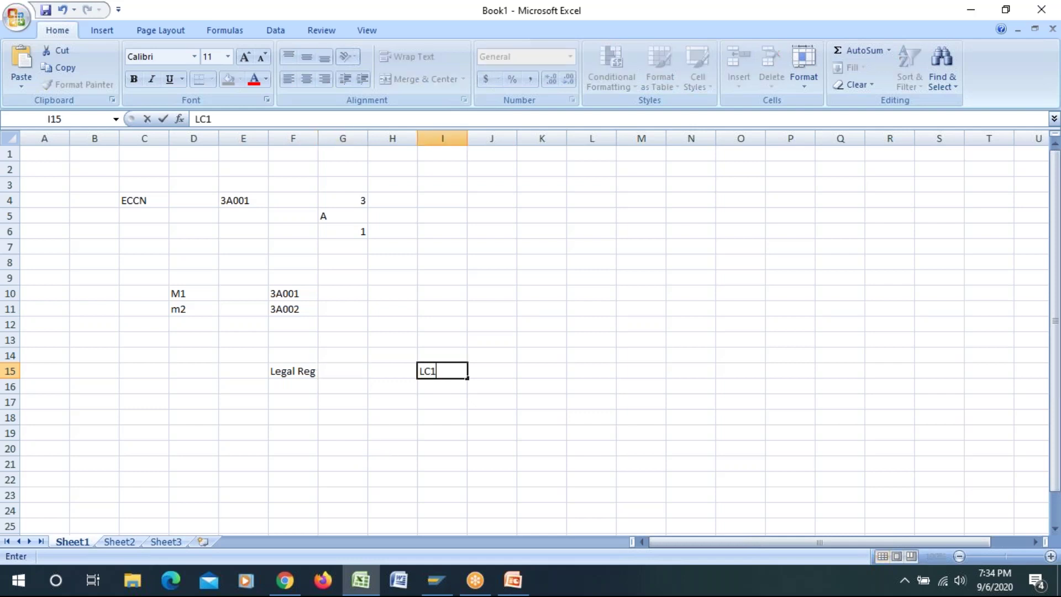
click(688, 401)
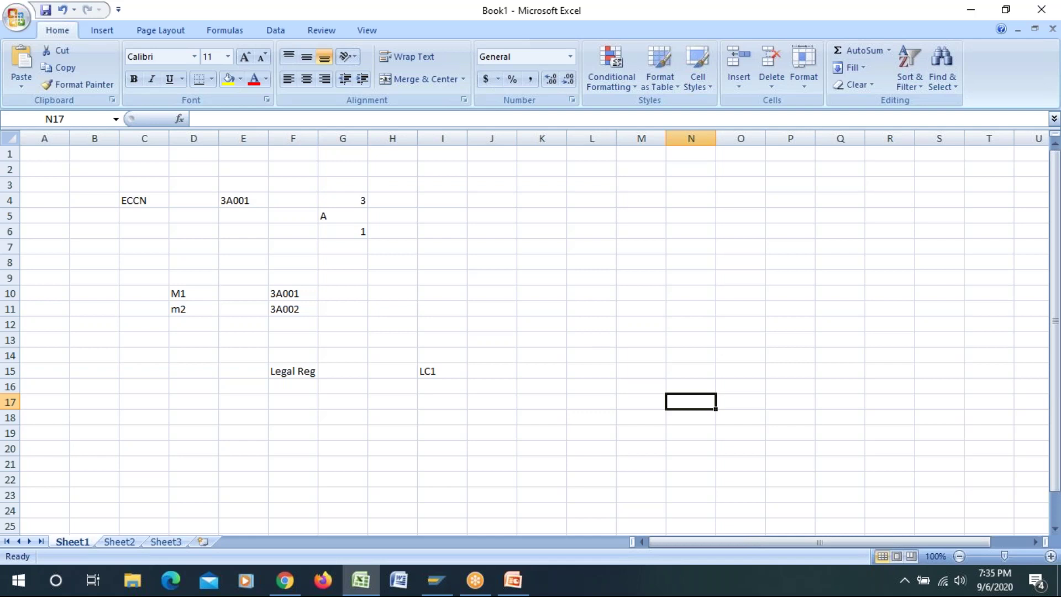
- Enter lc2 in cell I16, directly below LC1
click(585, 373)
click(439, 374)
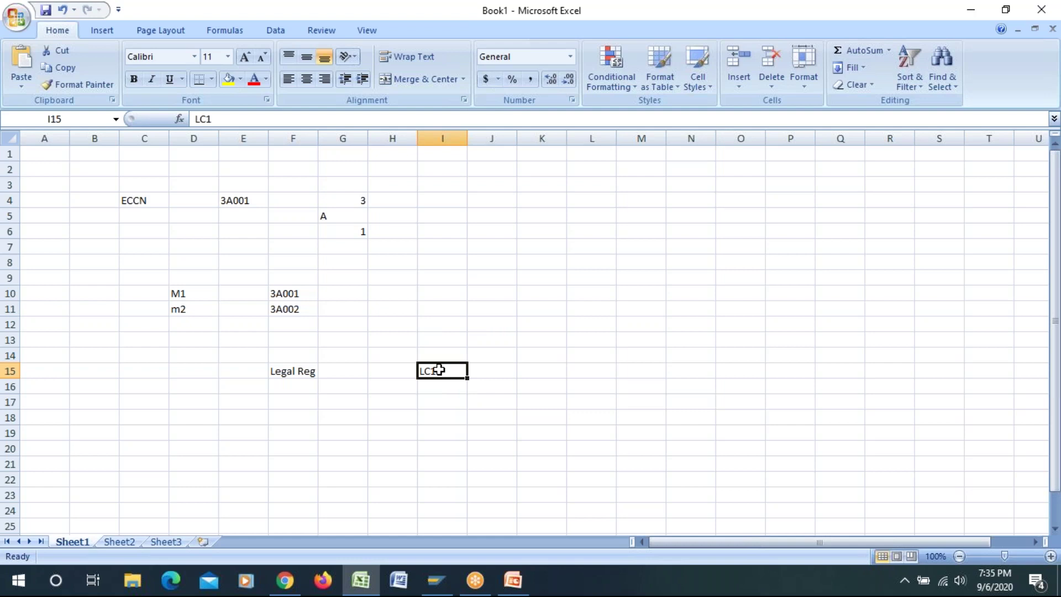
click(438, 387)
text(lc2)
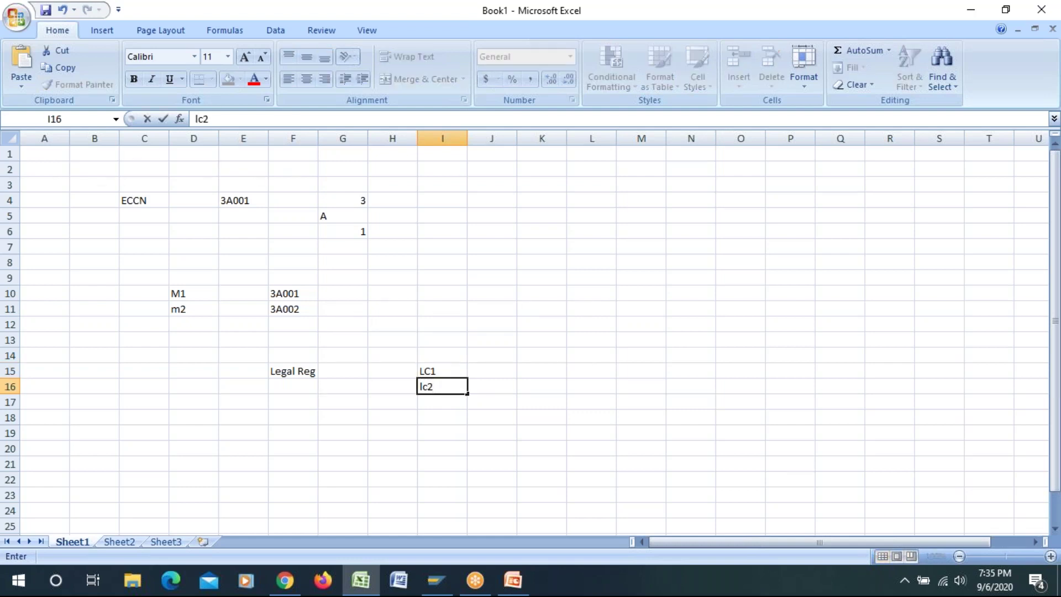
click(509, 401)
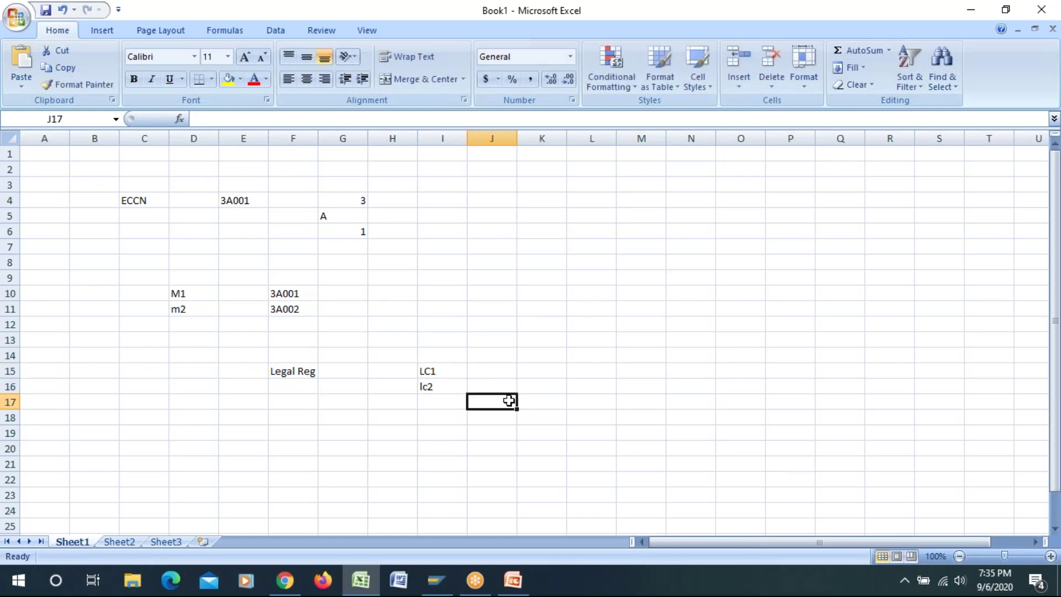
click(293, 372)
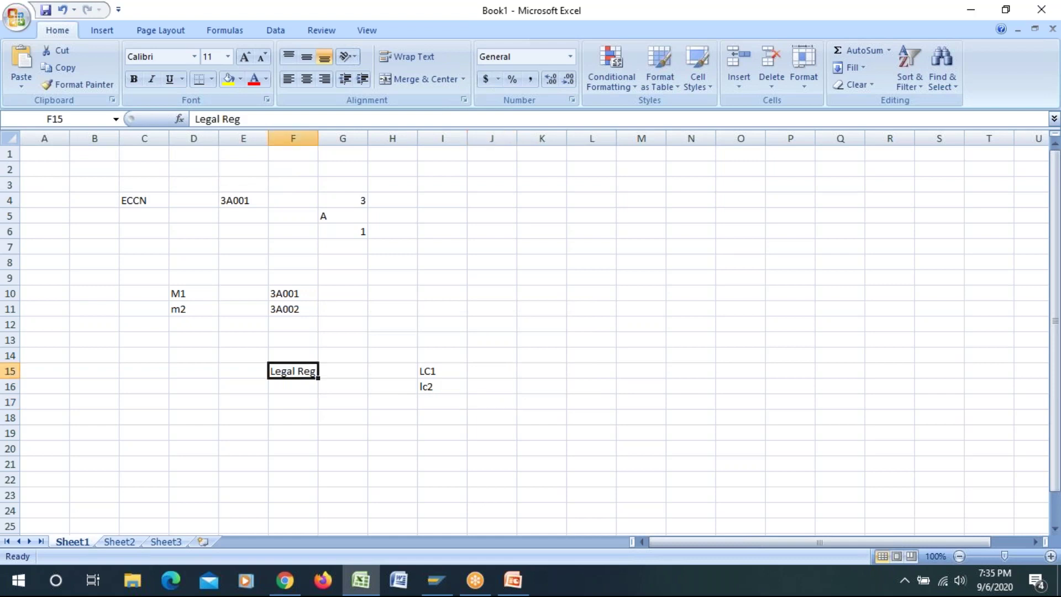
click(358, 374)
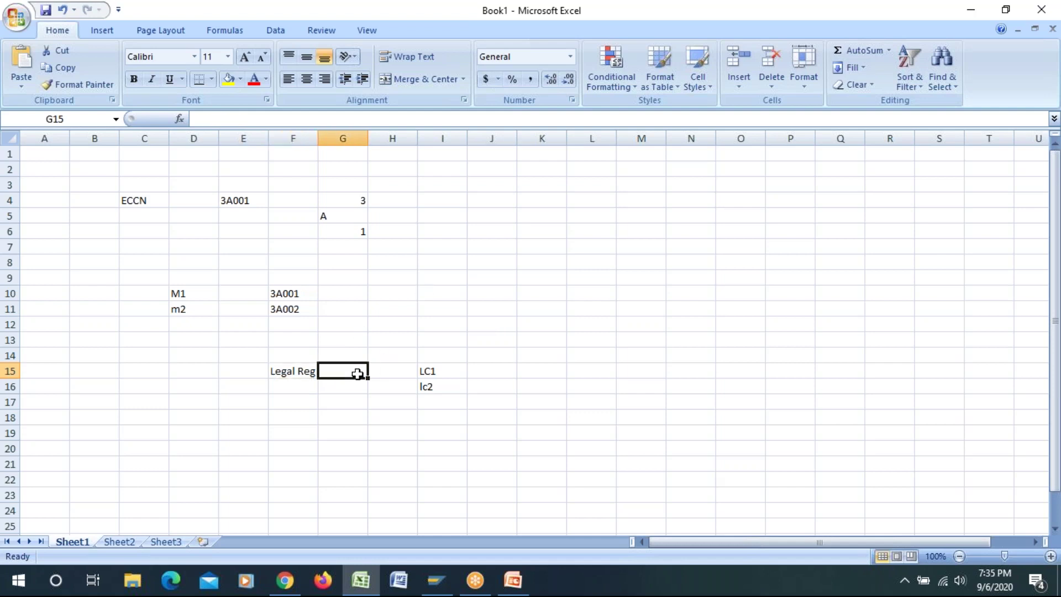
click(437, 370)
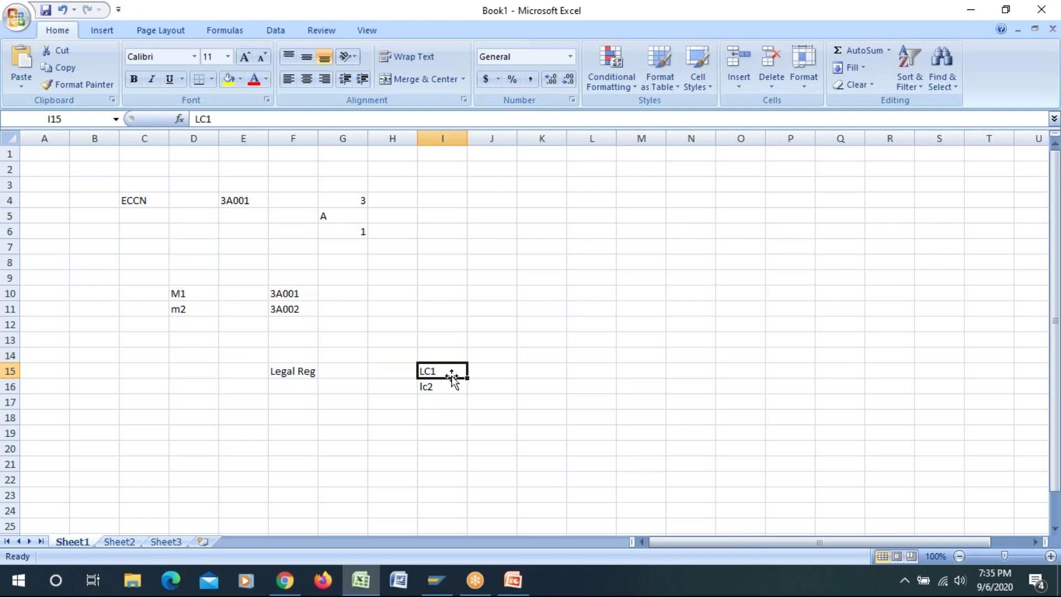
click(297, 405)
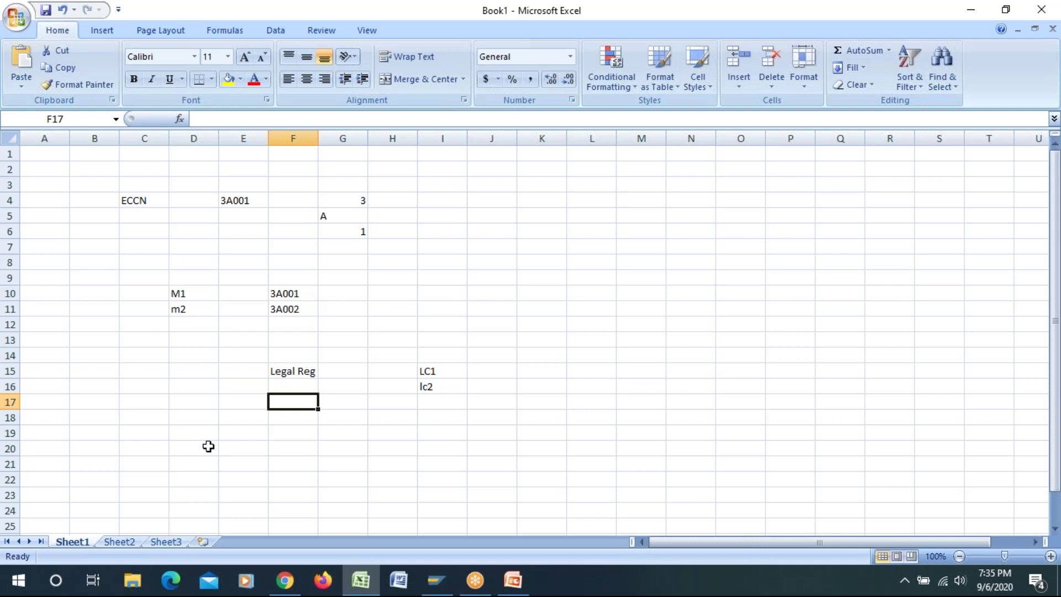
click(430, 372)
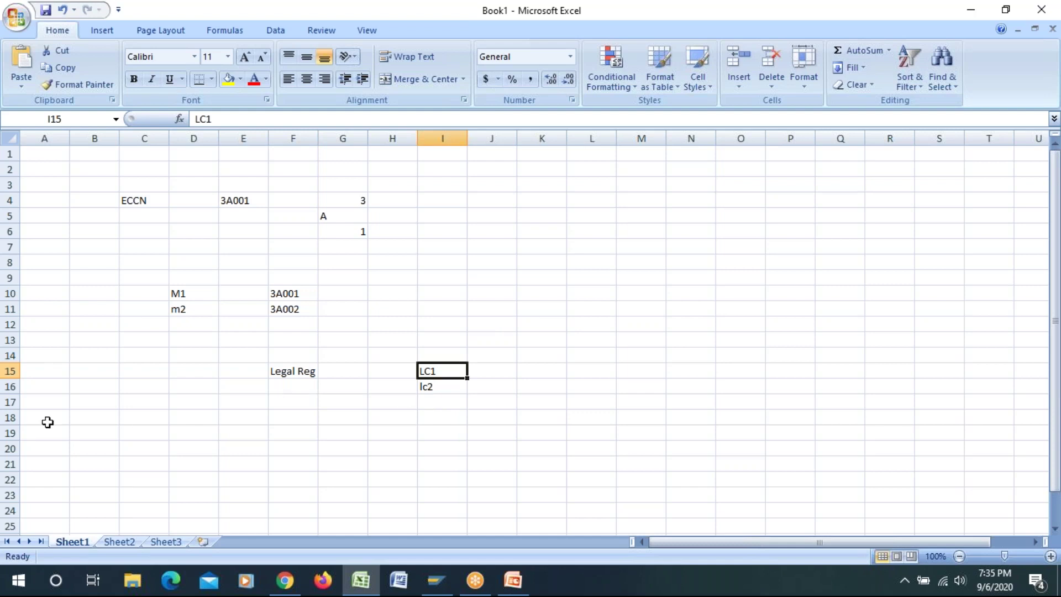
click(321, 464)
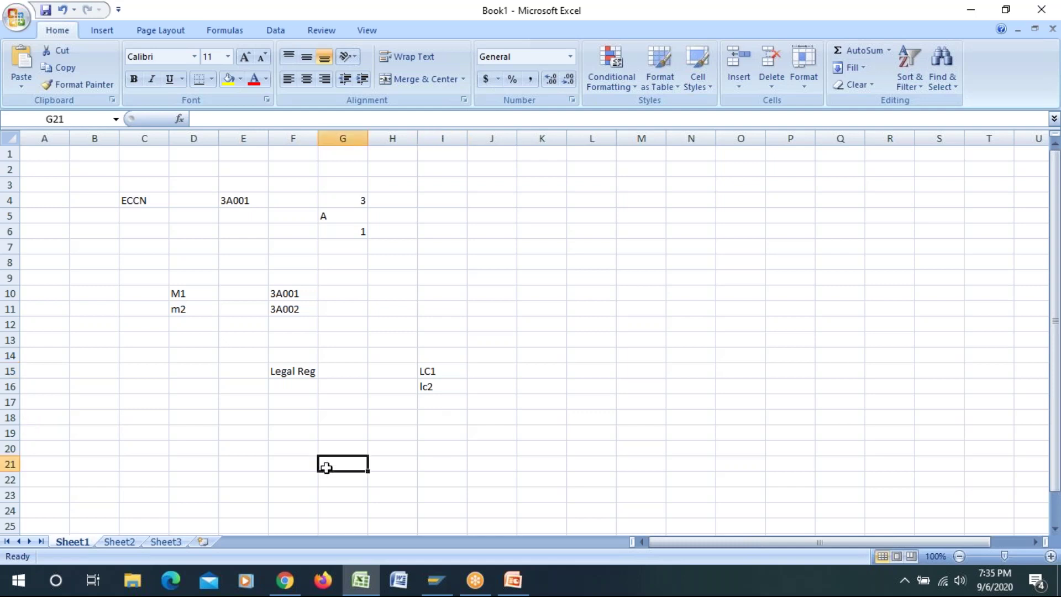
click(295, 413)
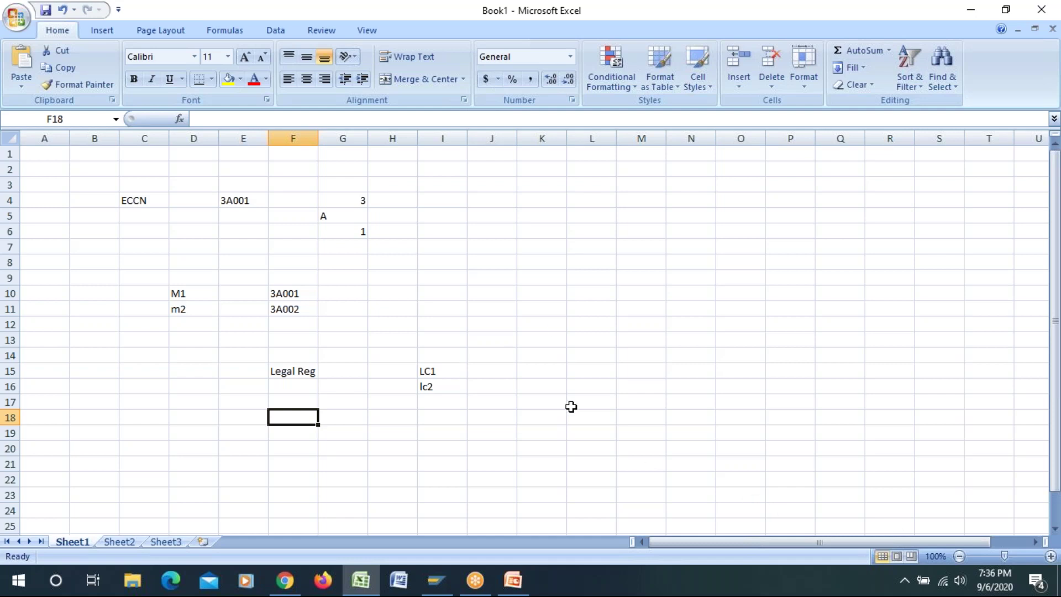
click(519, 307)
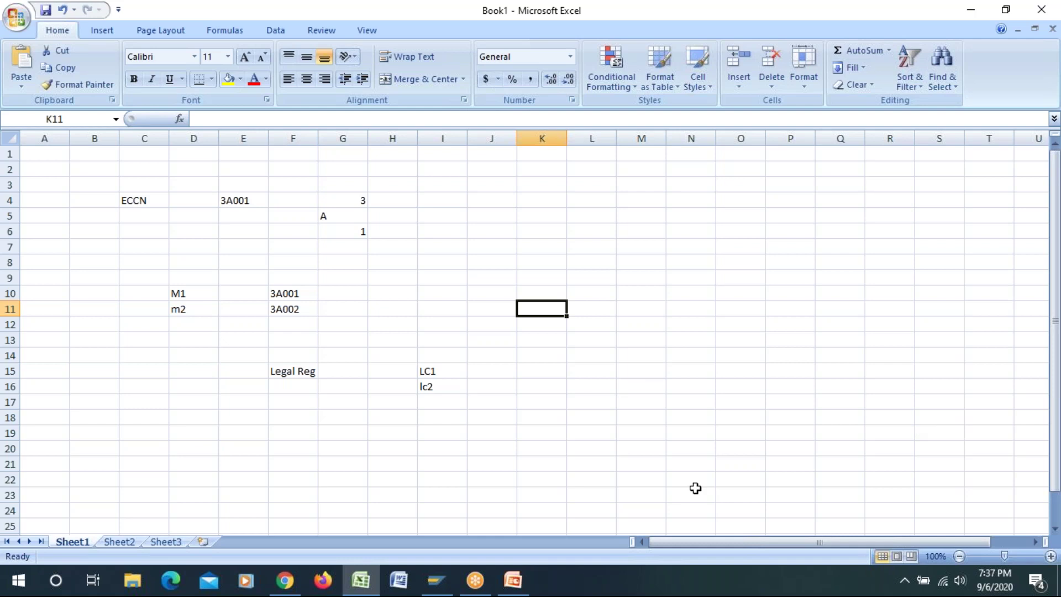
click(135, 200)
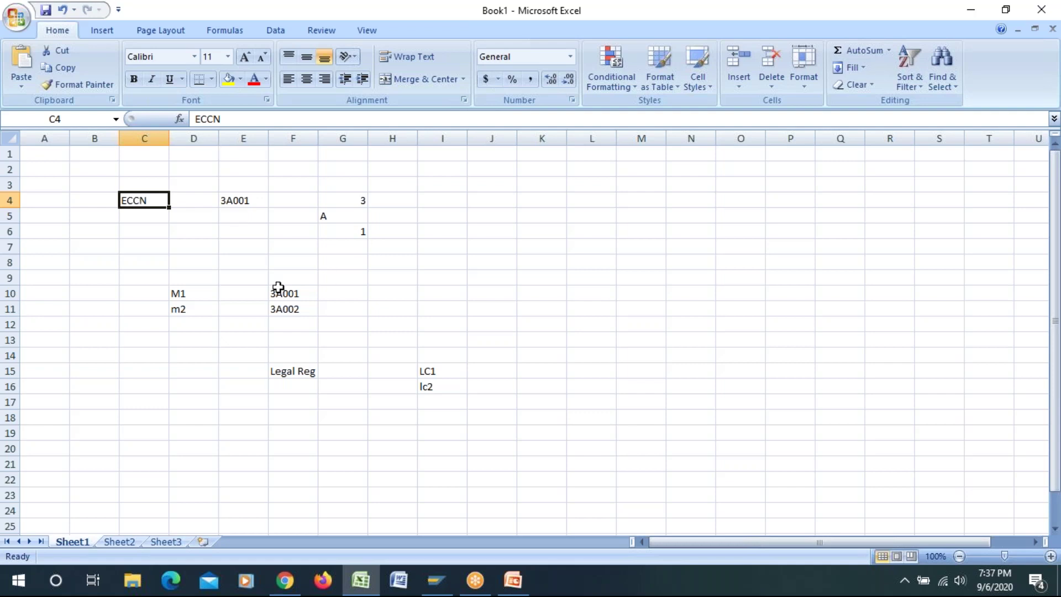
click(242, 200)
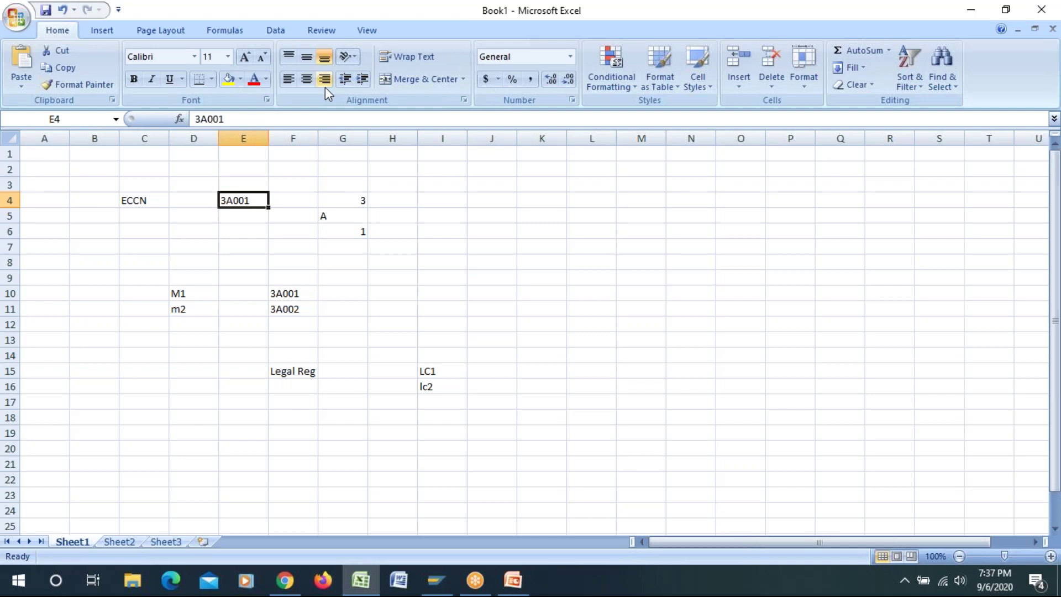
- Centre the ECCN code parts in cells G4 to G6 horizontally and align them to the middle vertically
click(353, 200)
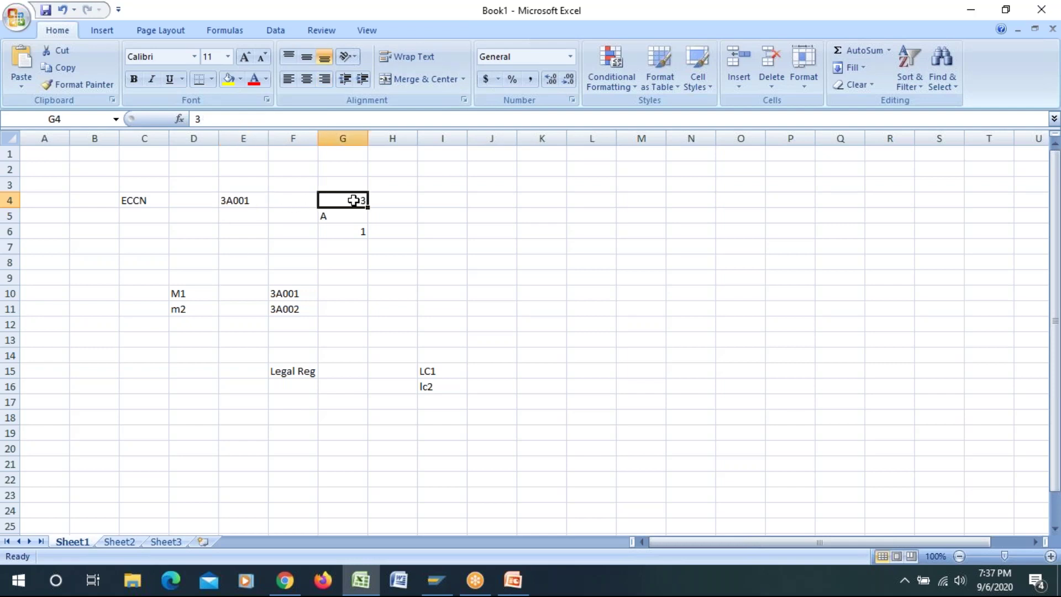
drag(354, 201, 353, 232)
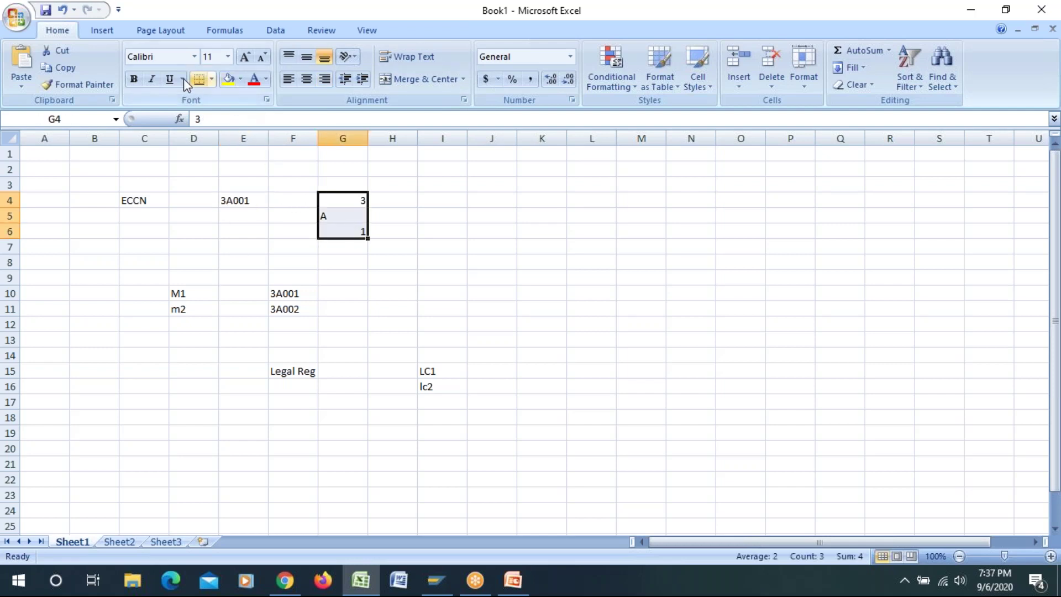
click(307, 56)
click(306, 79)
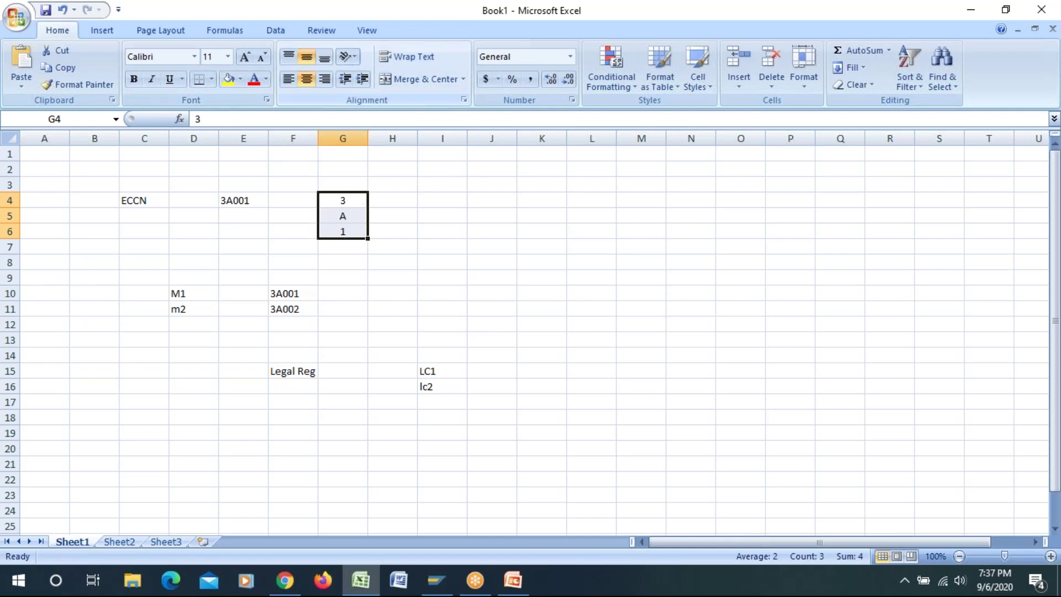
- Switch to Chrome and examine the Commerce Control List categories, including Nuclear & Miscellaneous, Electronics and Computers
click(339, 200)
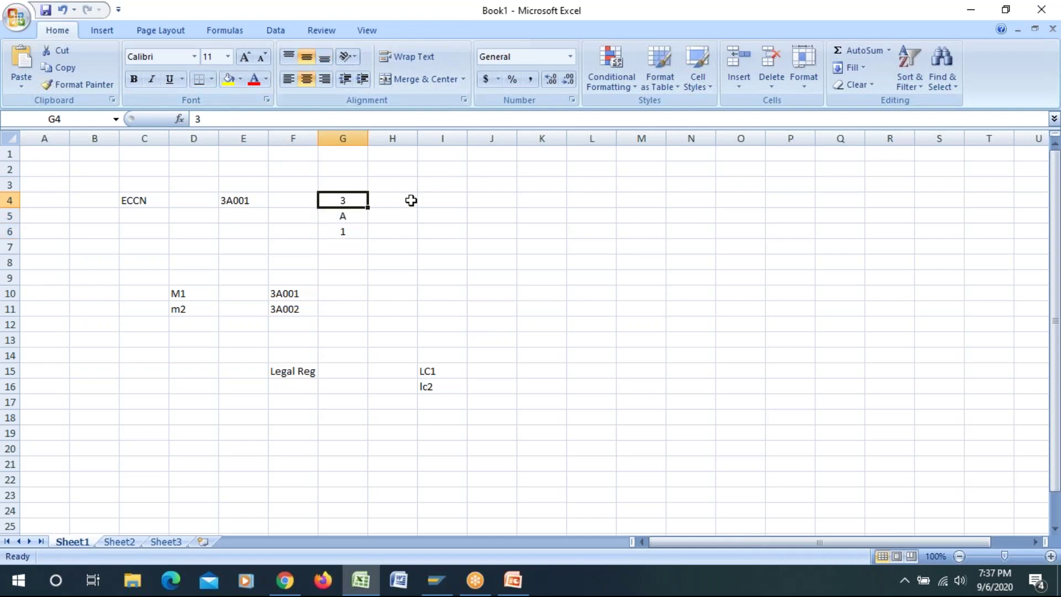
click(409, 200)
click(341, 219)
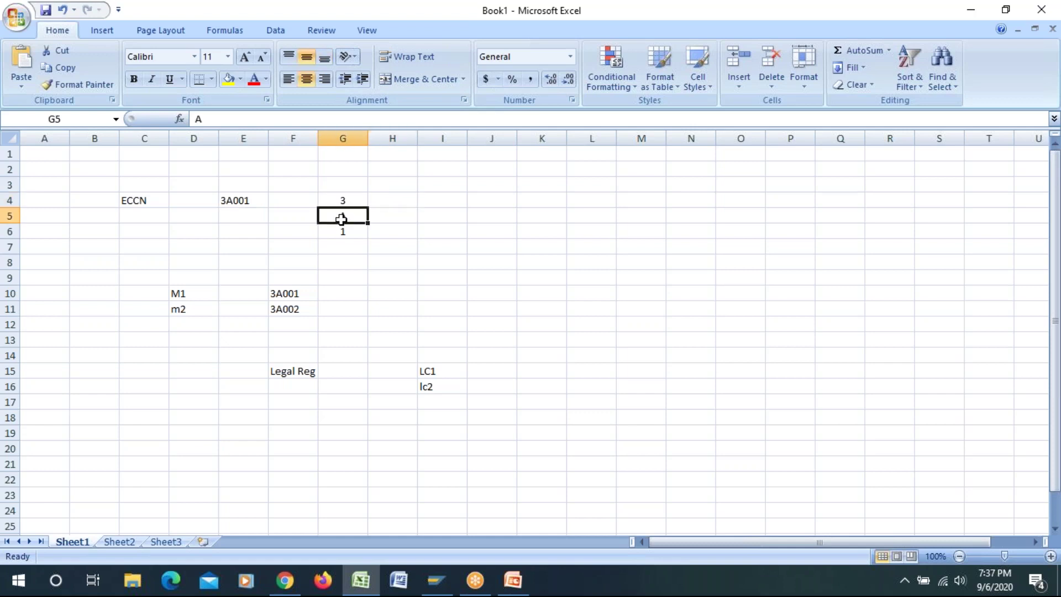
click(393, 221)
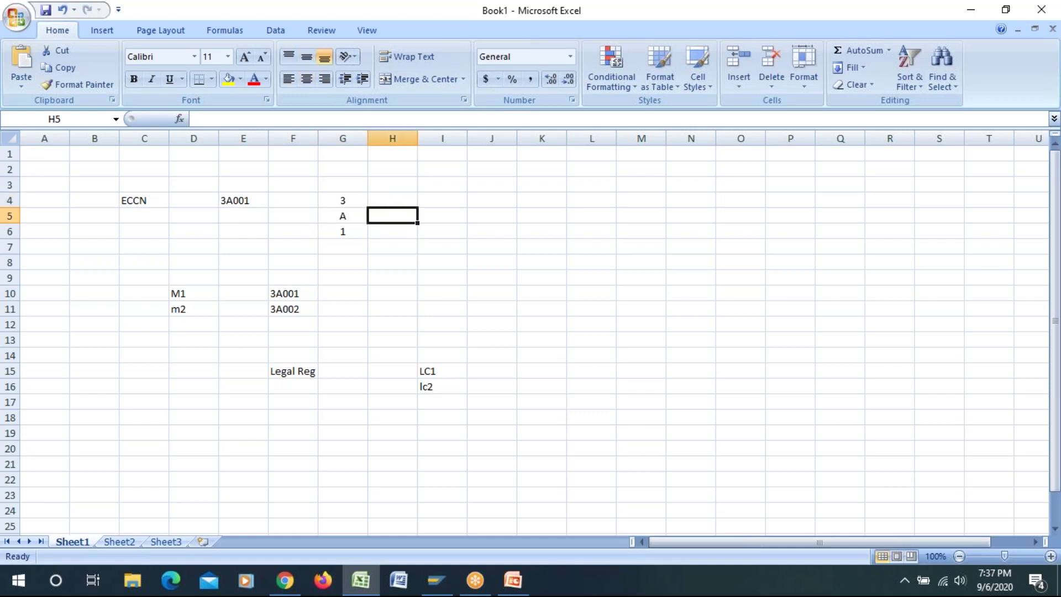
key(alt+Tab)
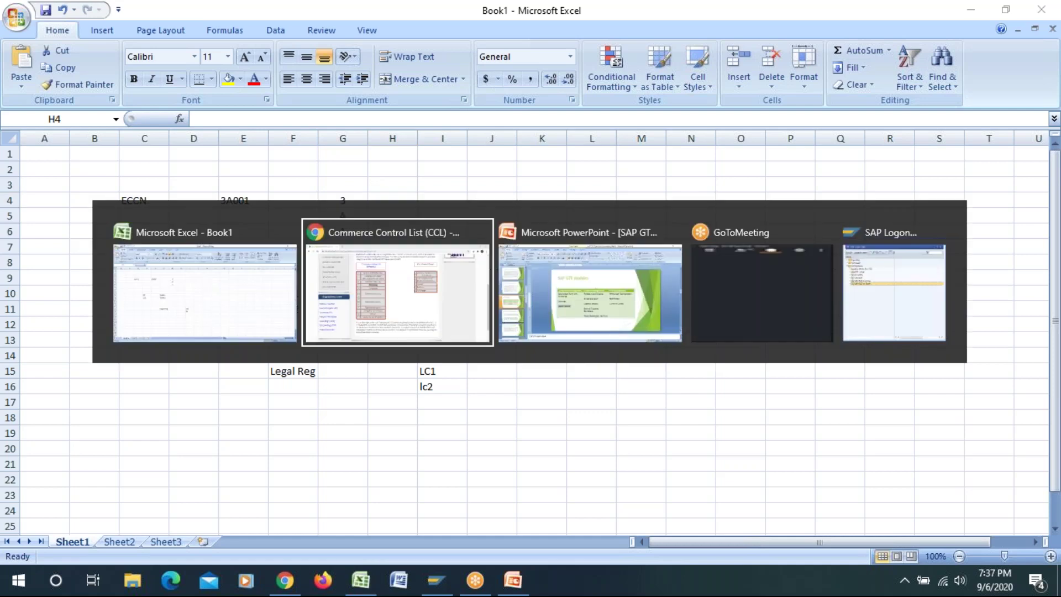
drag(339, 165, 424, 166)
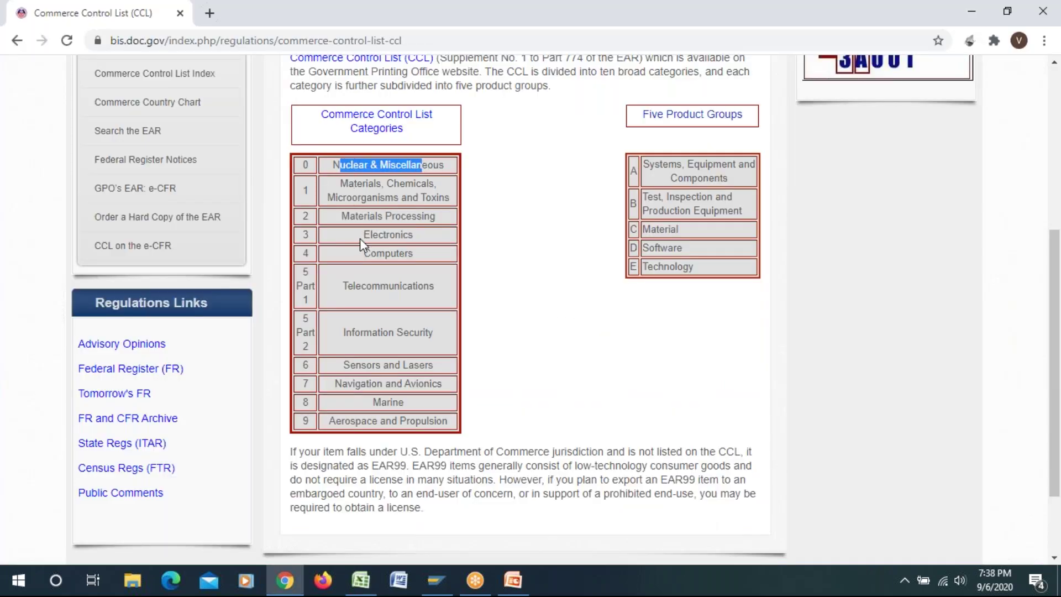
drag(360, 238, 426, 244)
drag(360, 253, 440, 261)
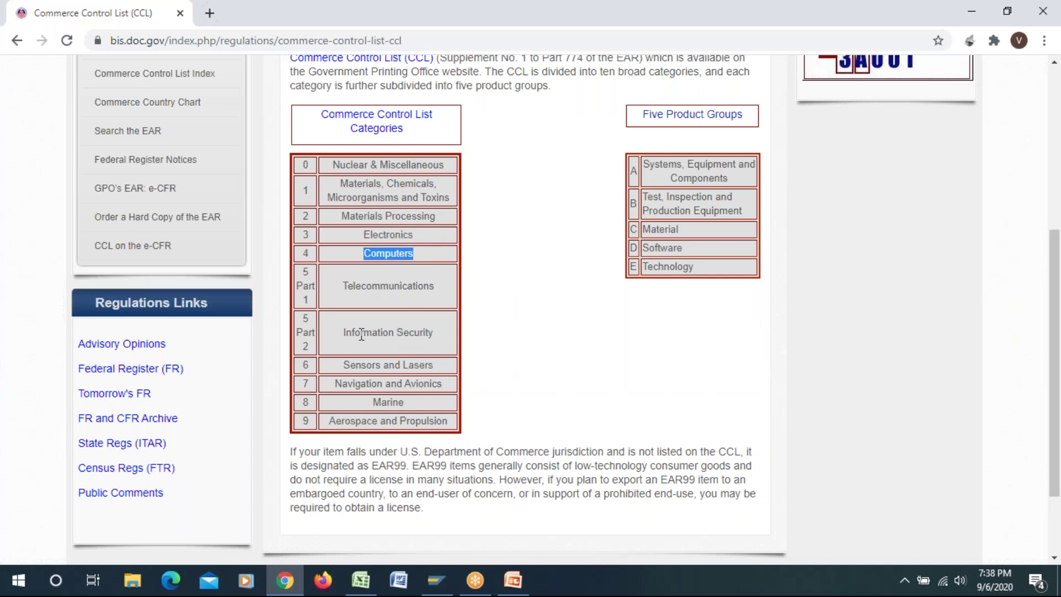
- Compare the worksheet's ECCN parts with the Commerce Control List categories Nuclear & Miscellaneous, Information Security, and Sensors and Lasers in Chrome
drag(339, 366, 381, 366)
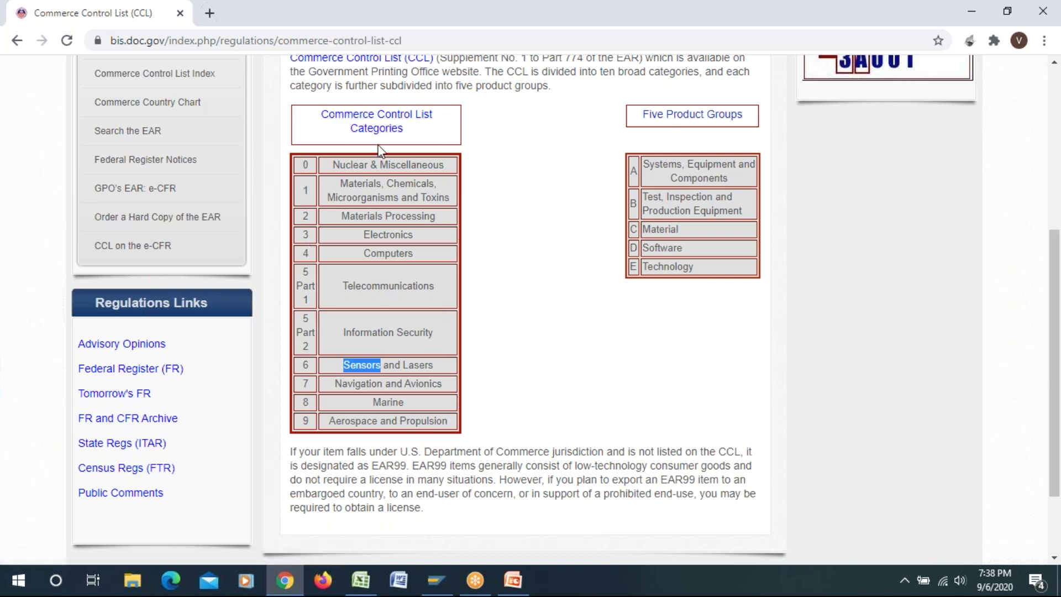
key(alt+Tab)
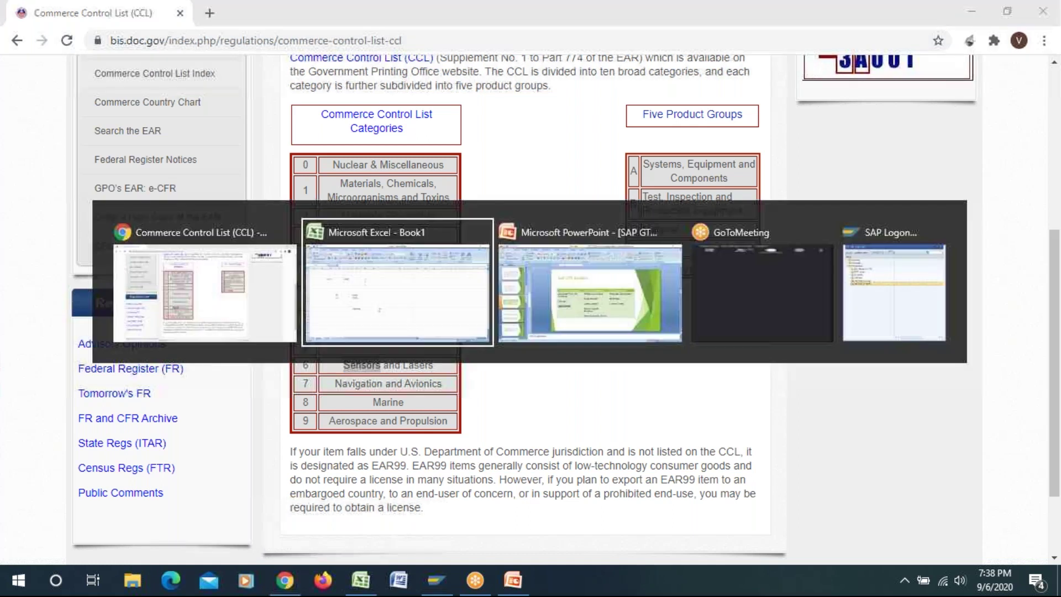
click(341, 221)
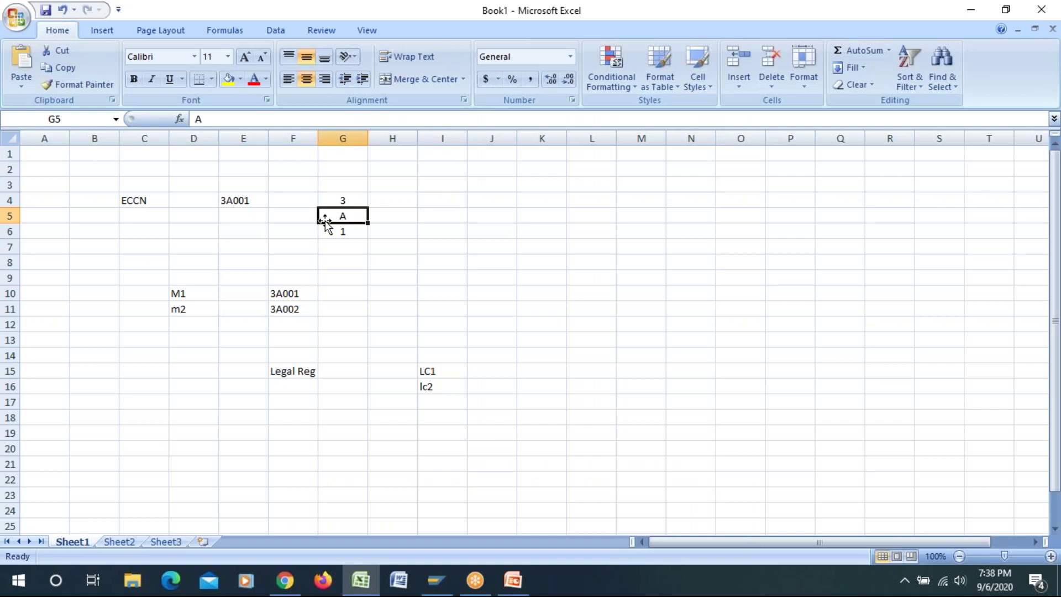
key(alt+Tab)
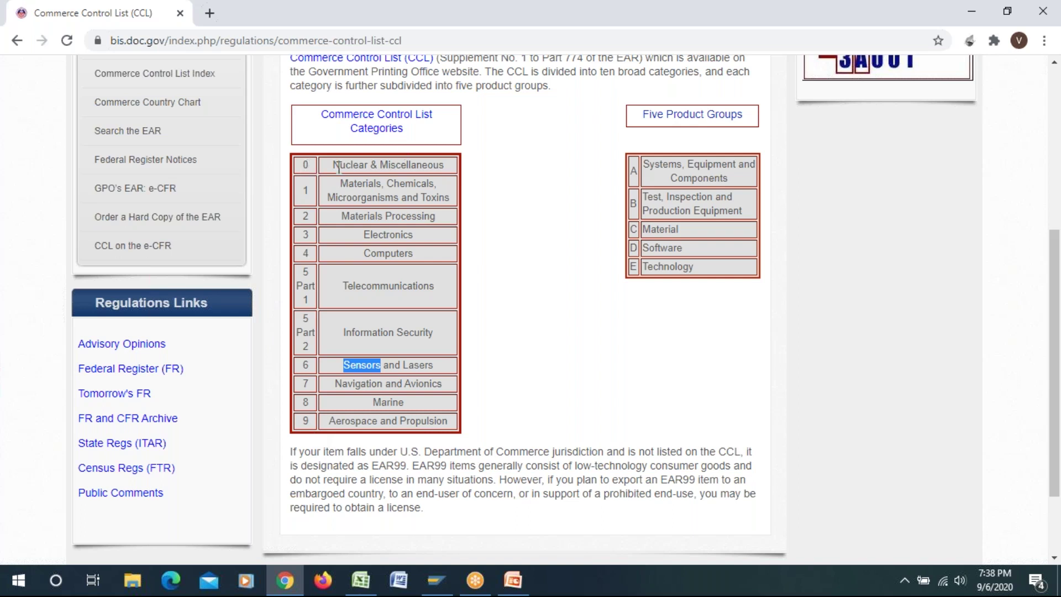
drag(333, 165, 410, 164)
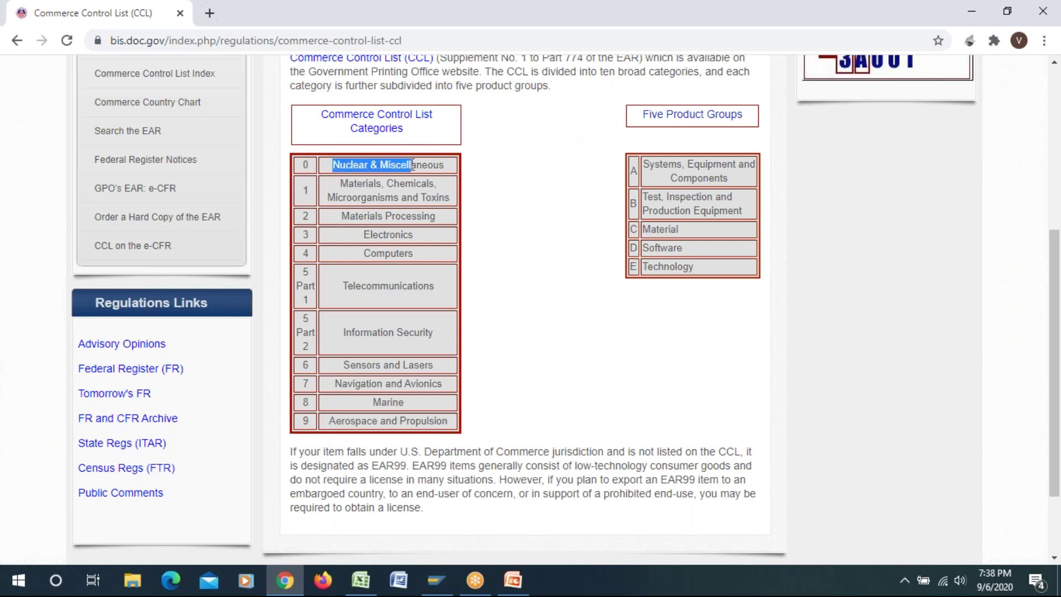
drag(345, 333, 437, 341)
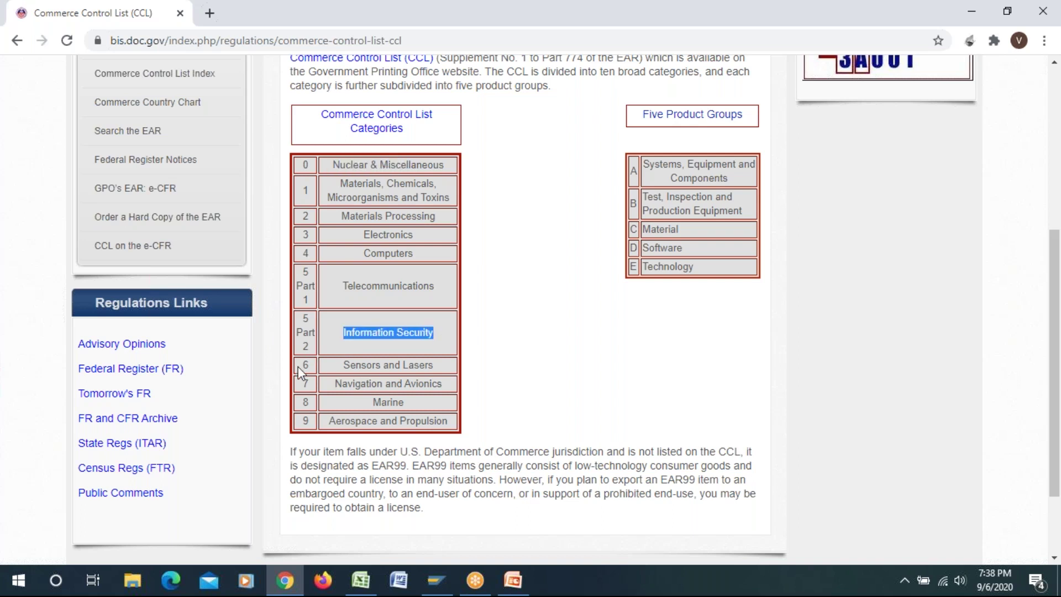
drag(343, 365, 405, 366)
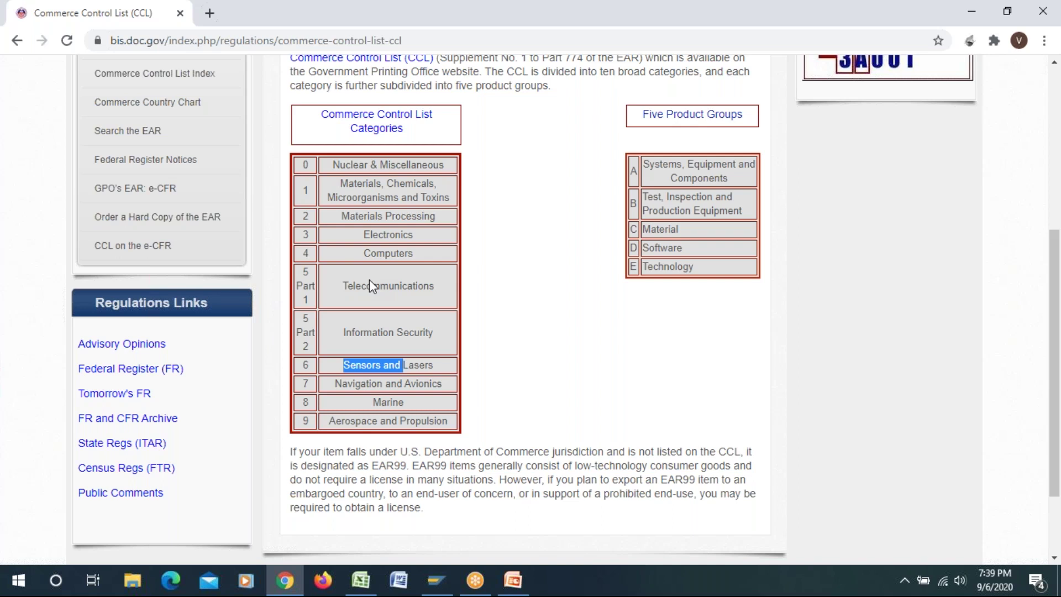
- Switch to Excel and review the ECCN parts in cells G4 to G6 against the full code in E4
key(alt+Tab)
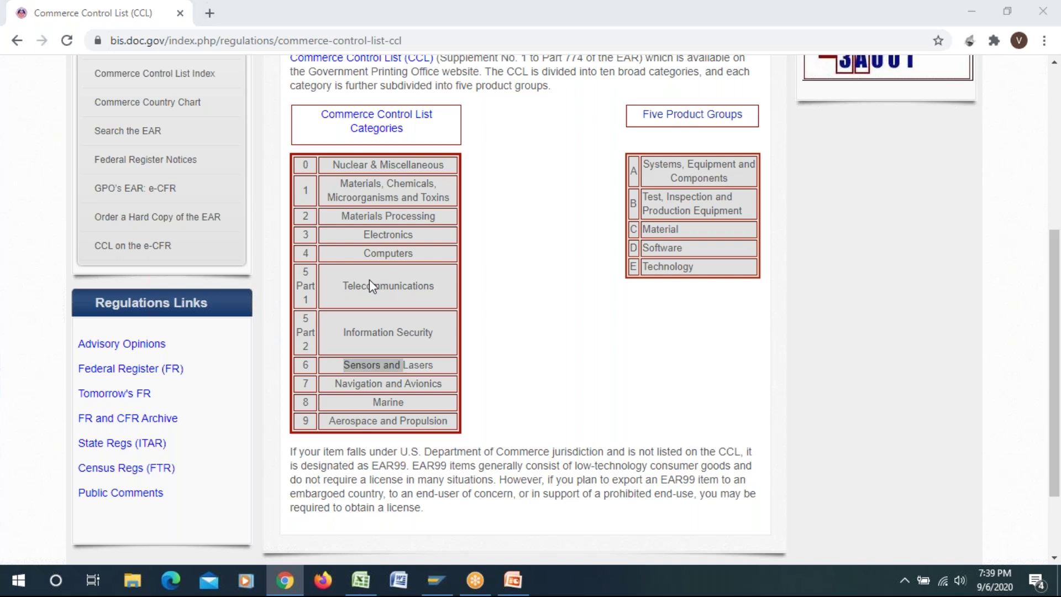
click(528, 293)
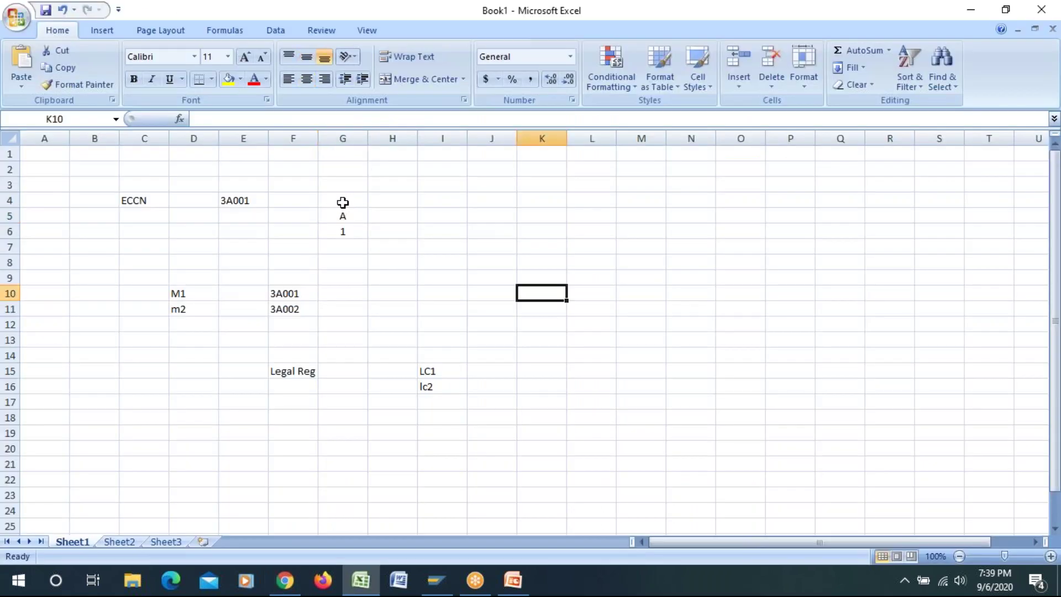
click(343, 201)
click(343, 220)
text(A)
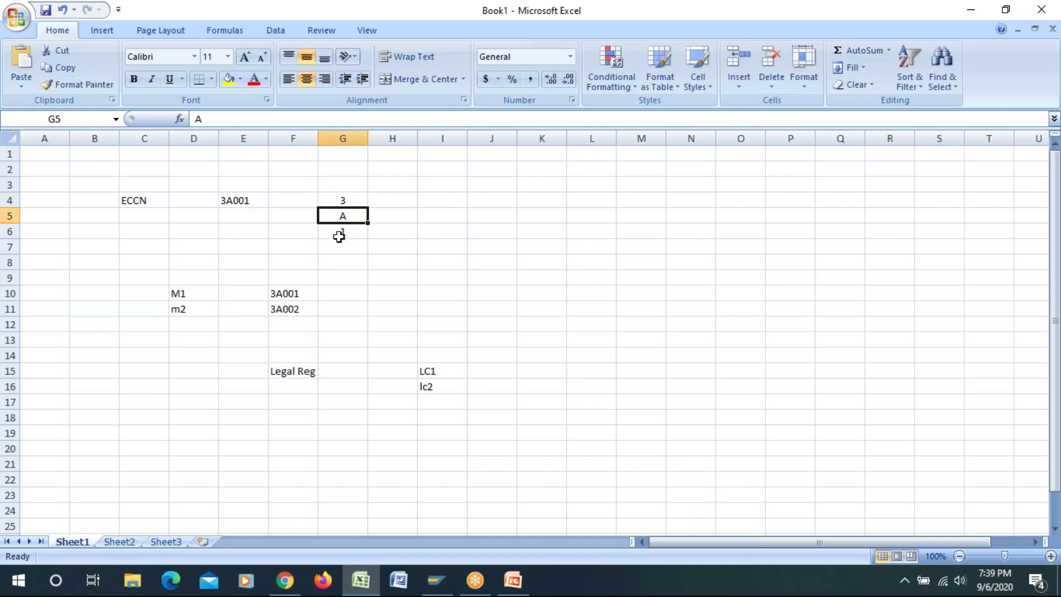
click(339, 237)
drag(334, 201, 339, 230)
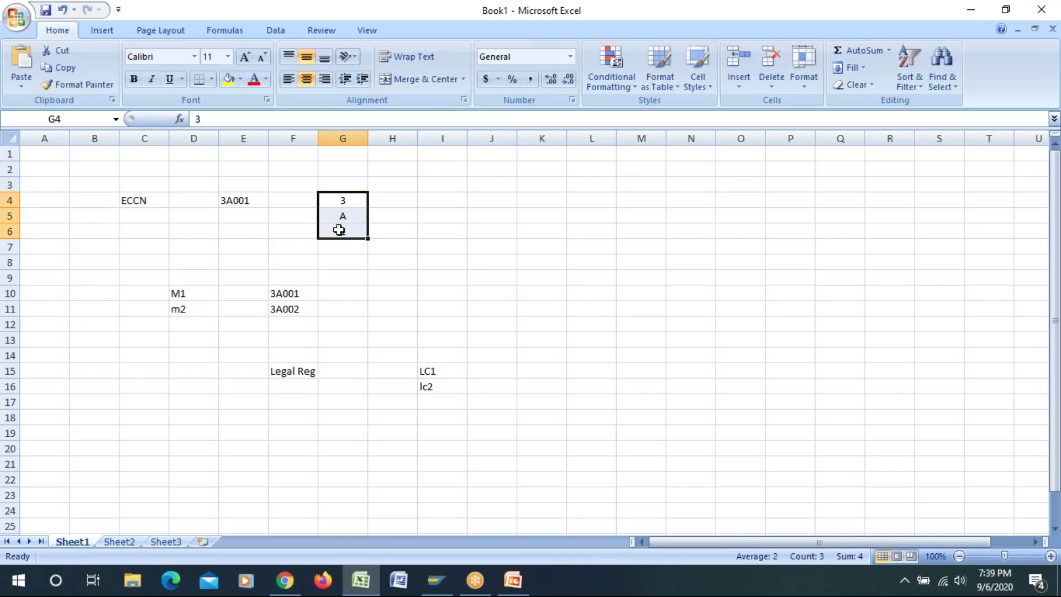
click(236, 202)
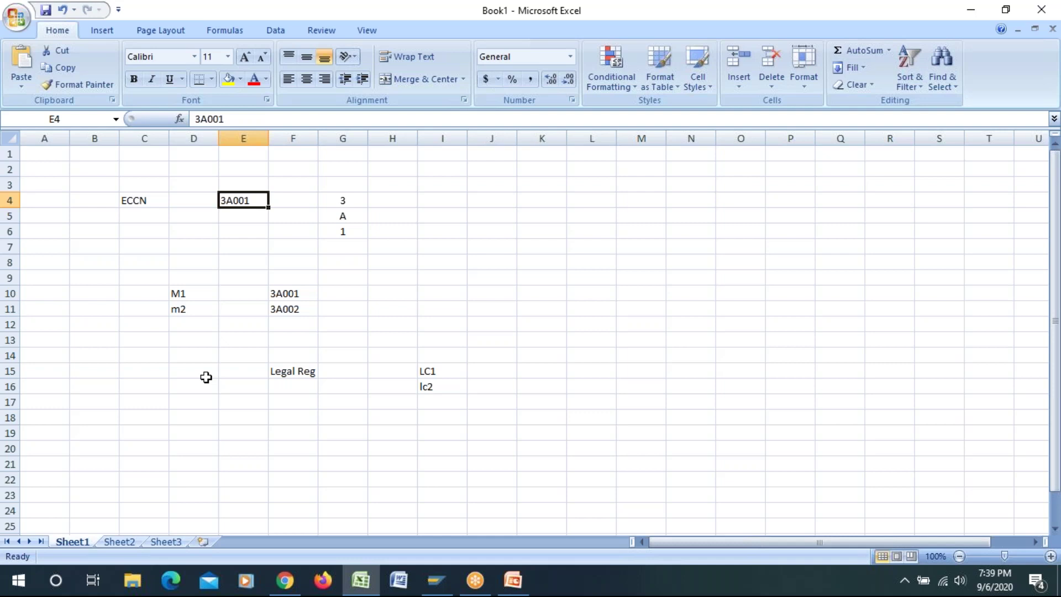
- Enter 3A002 as a second ECCN code in cell E5, directly below 3A001
click(236, 216)
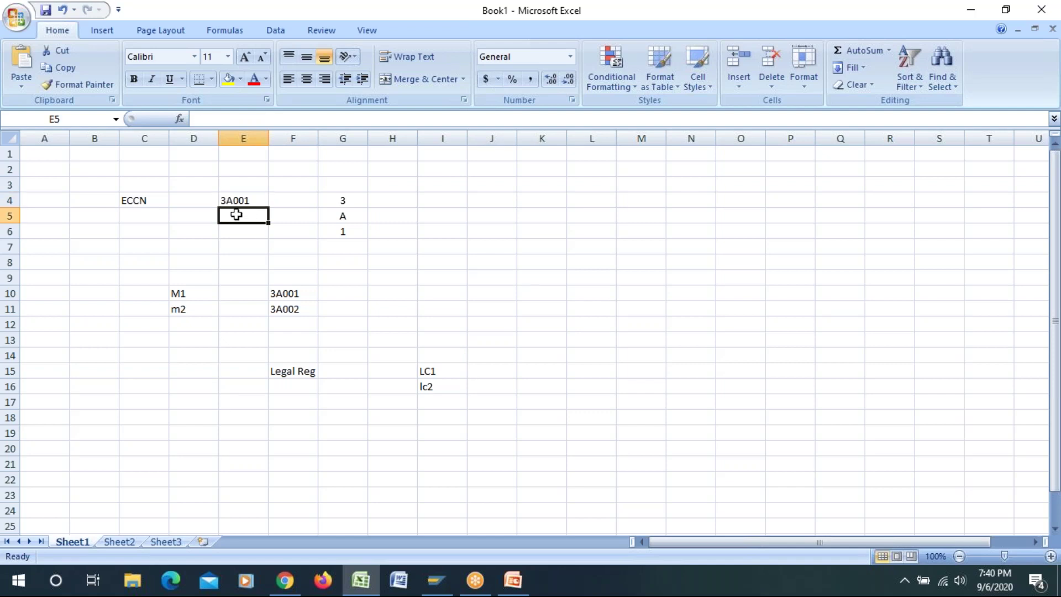
text(3A002)
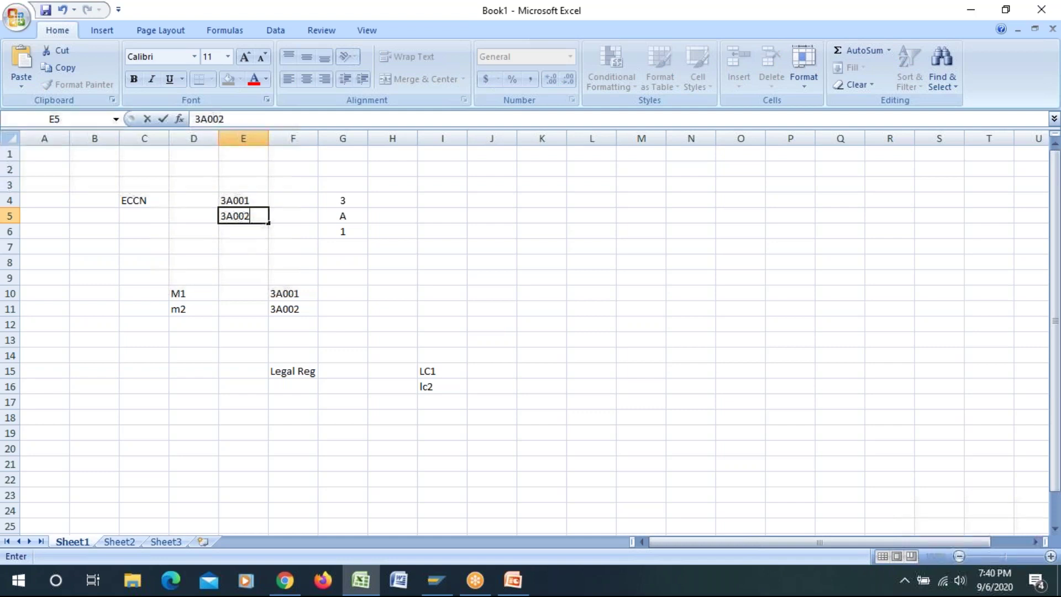
click(393, 247)
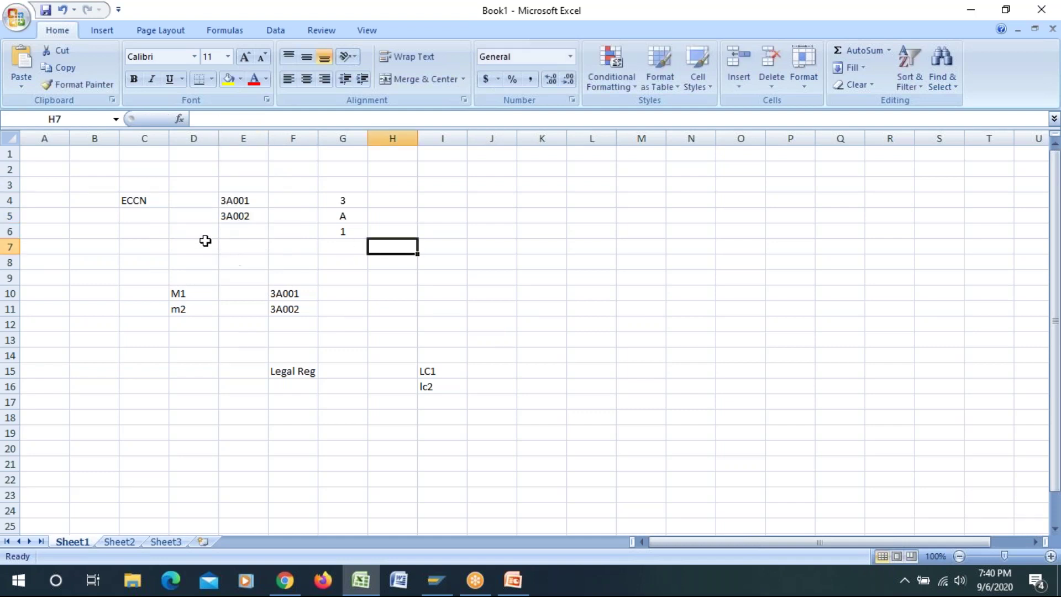
click(240, 216)
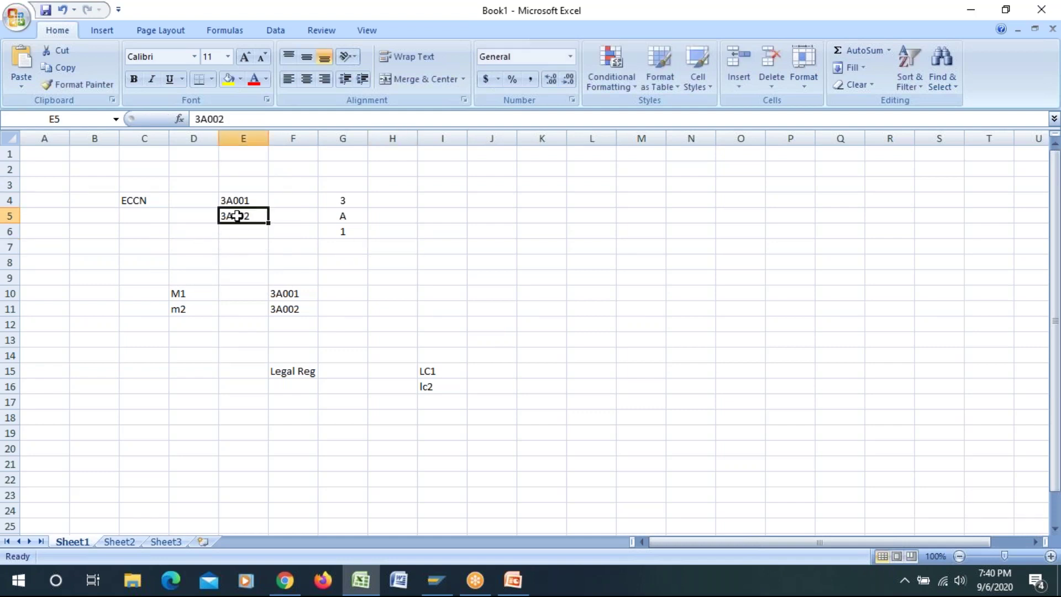
click(284, 374)
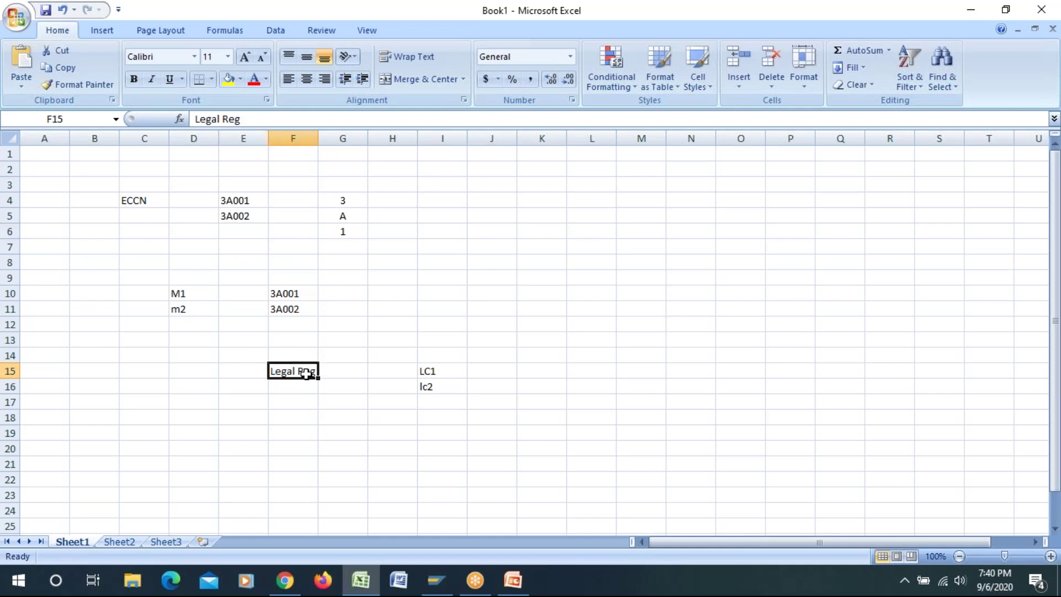
click(356, 372)
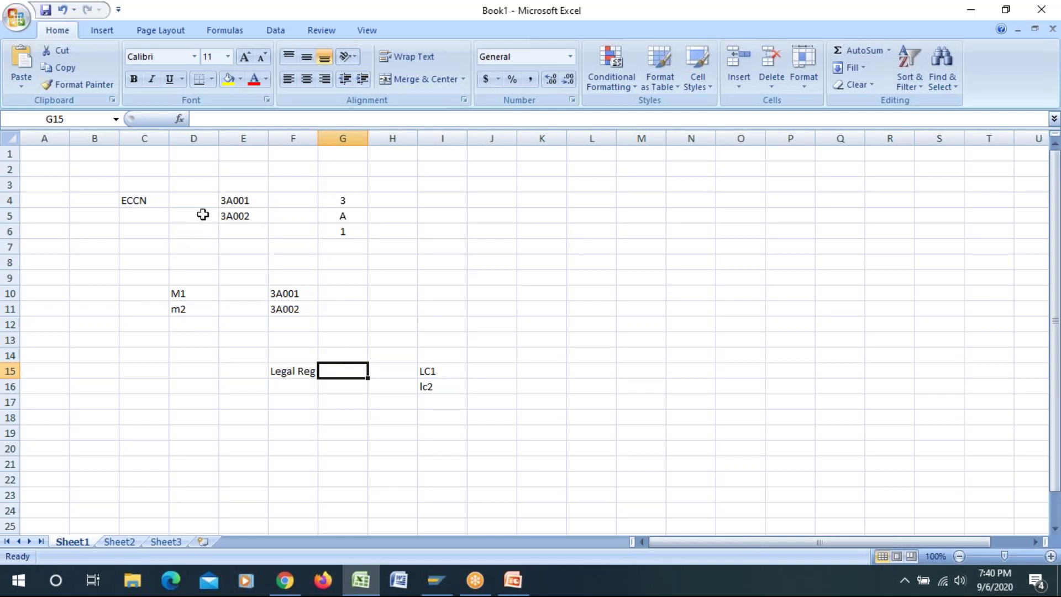
click(231, 201)
click(237, 217)
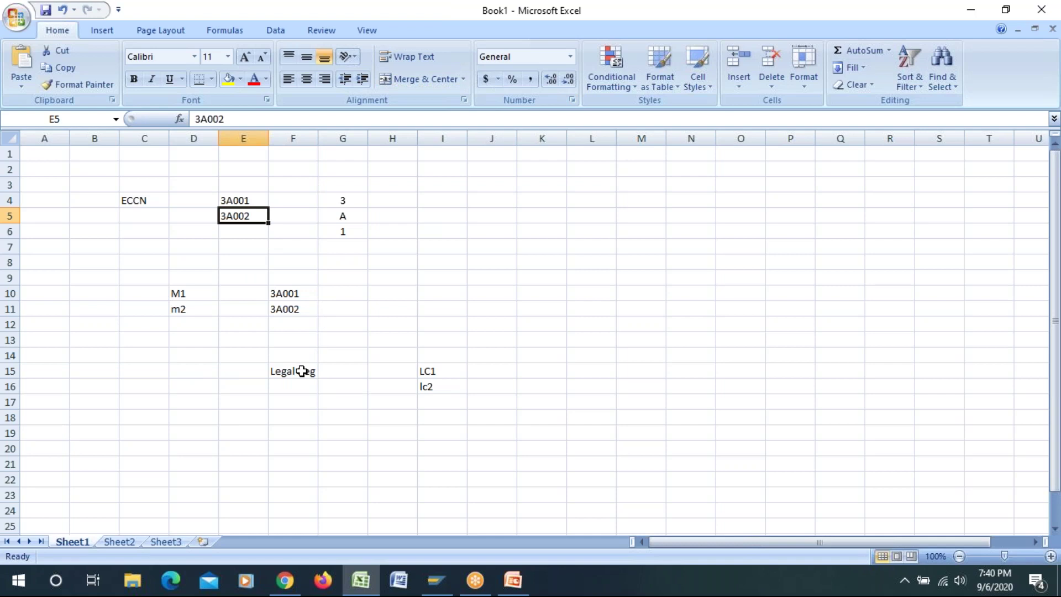
- Enter "Legal Reg+ Country Of des+ ECCN" in cell I7 and widen column I to fit the text
click(443, 242)
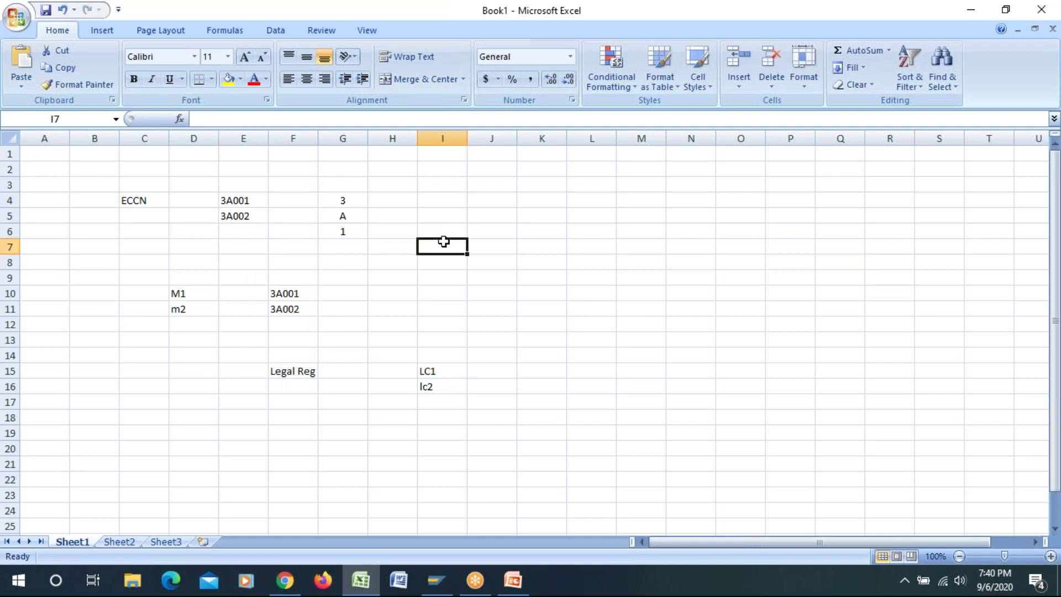
text(Legal Reg+ C)
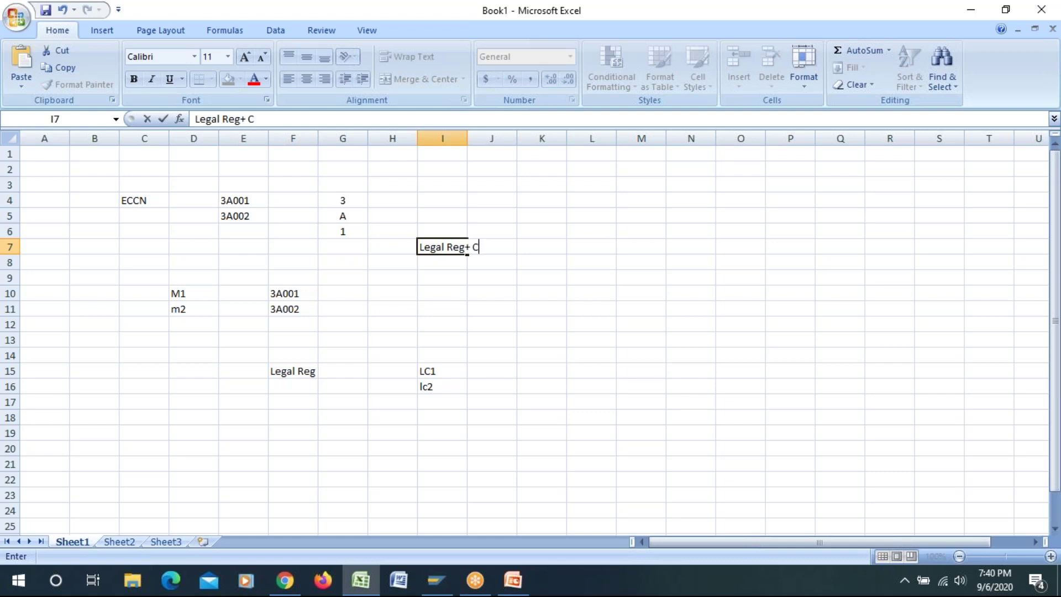
text(ountery)
key(BackSpace)
key(BackSpace)
key(BackSpace)
text(ry Of)
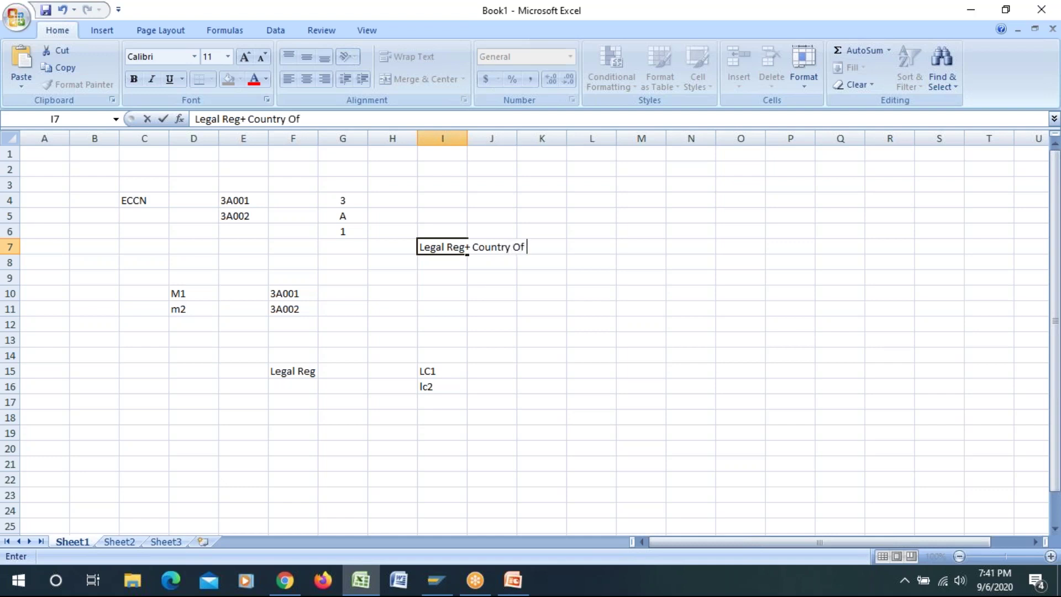
text( des+ ECC)
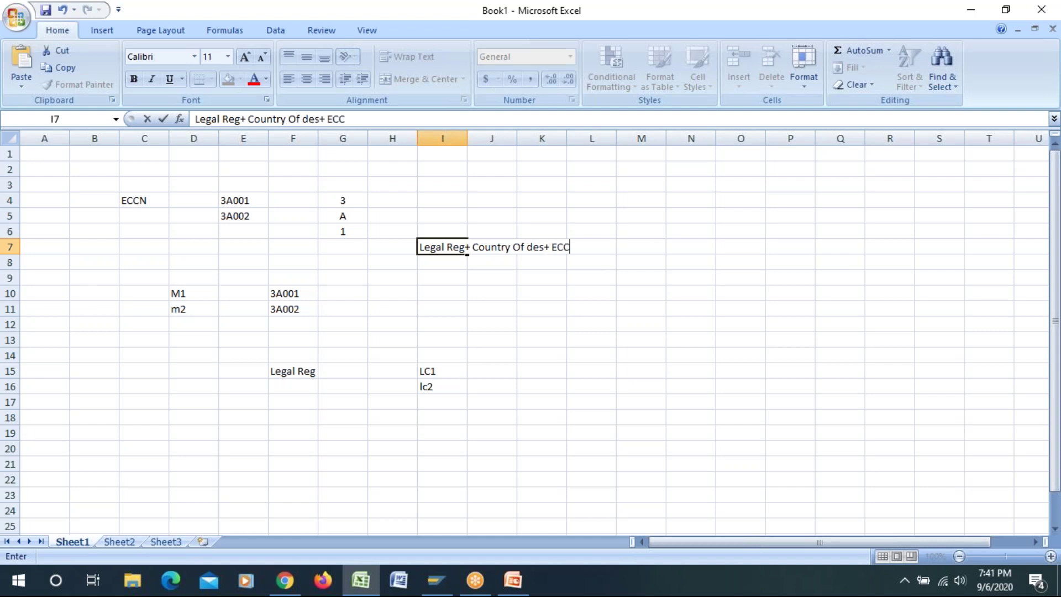
text(N)
click(555, 317)
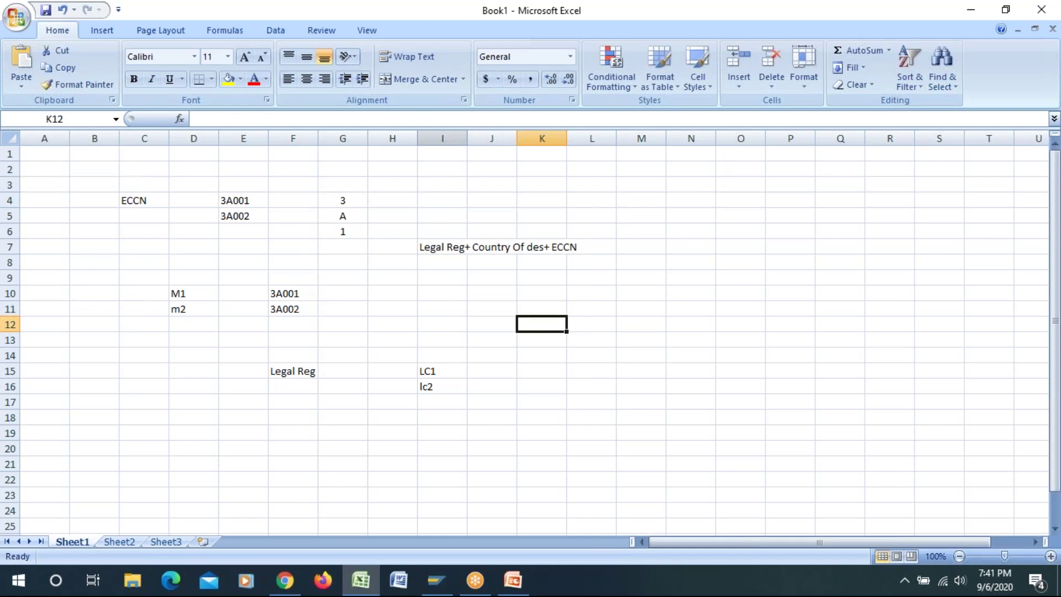
drag(467, 136, 596, 136)
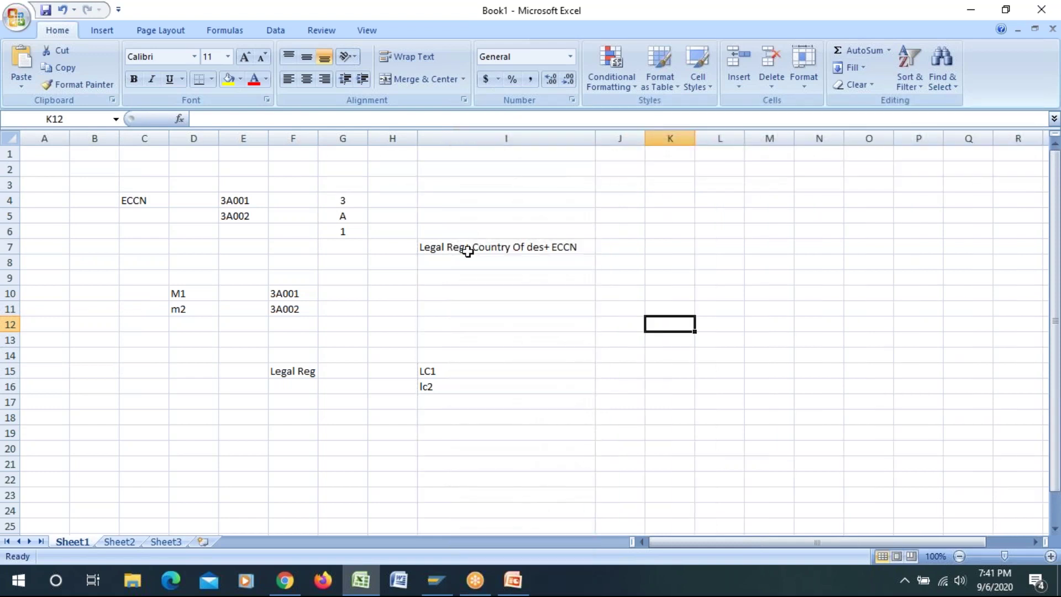
- Enter LC1 in cell K7 and LC2 in K8, beside the Legal Reg, country and ECCN combination
click(622, 248)
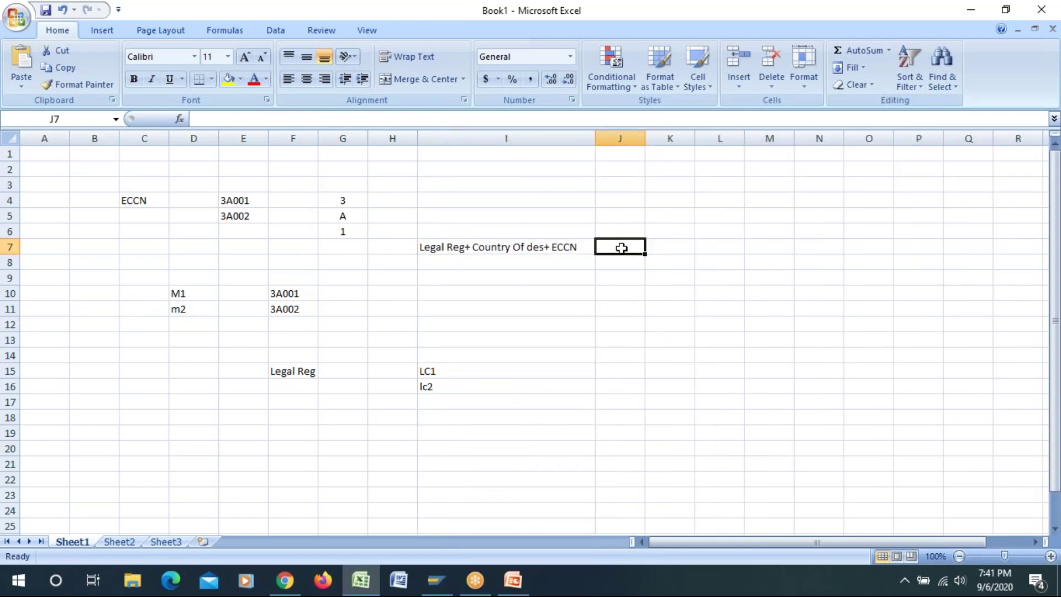
click(680, 244)
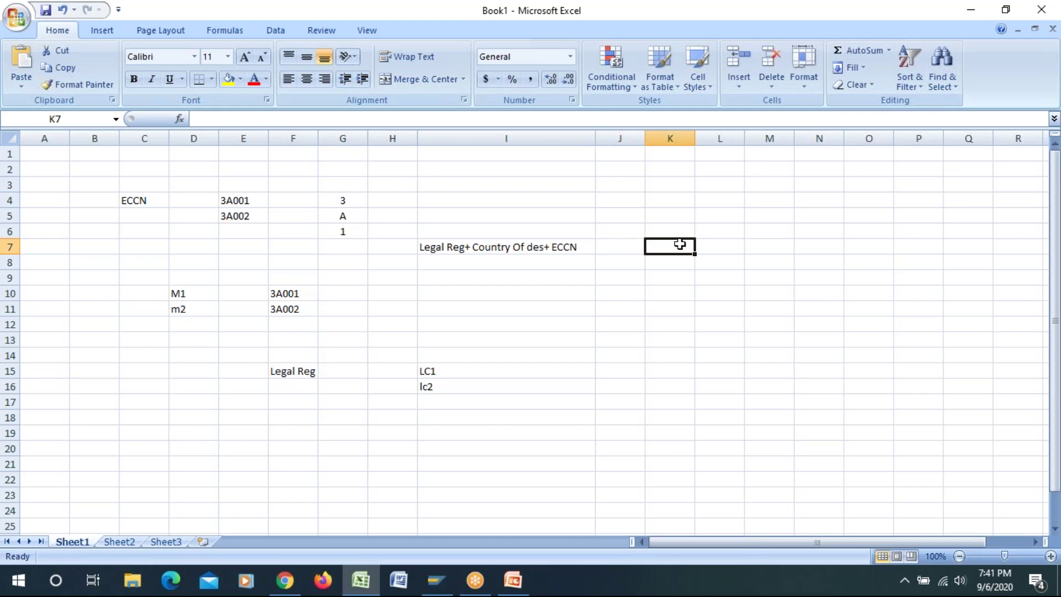
text(LC1)
key(Return)
text(LC2)
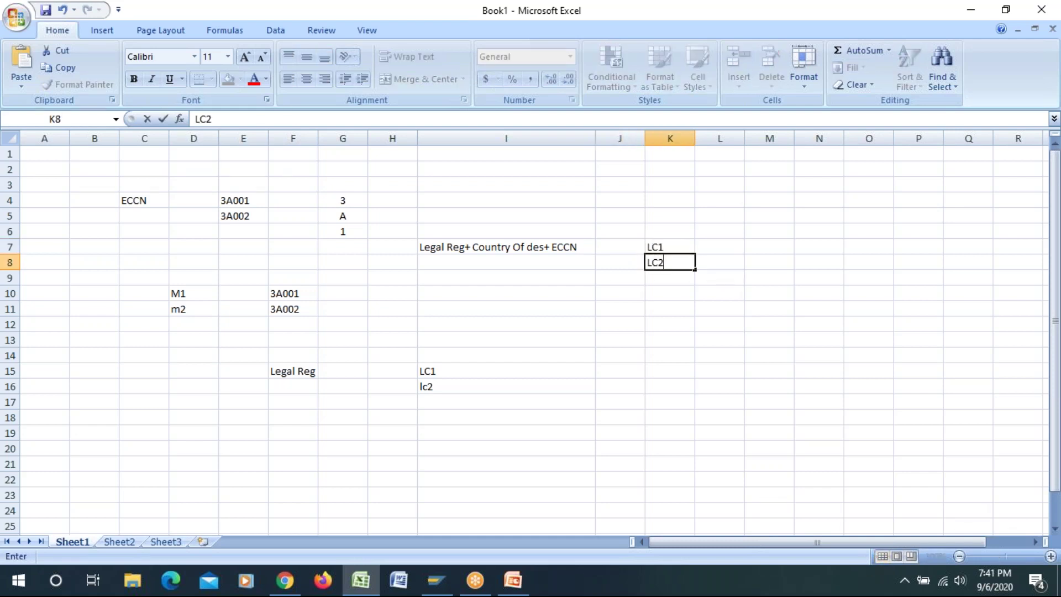
click(686, 340)
- Delete the LC1 and lc2 entries from cells I15 and I16 near the Legal Reg label
click(469, 248)
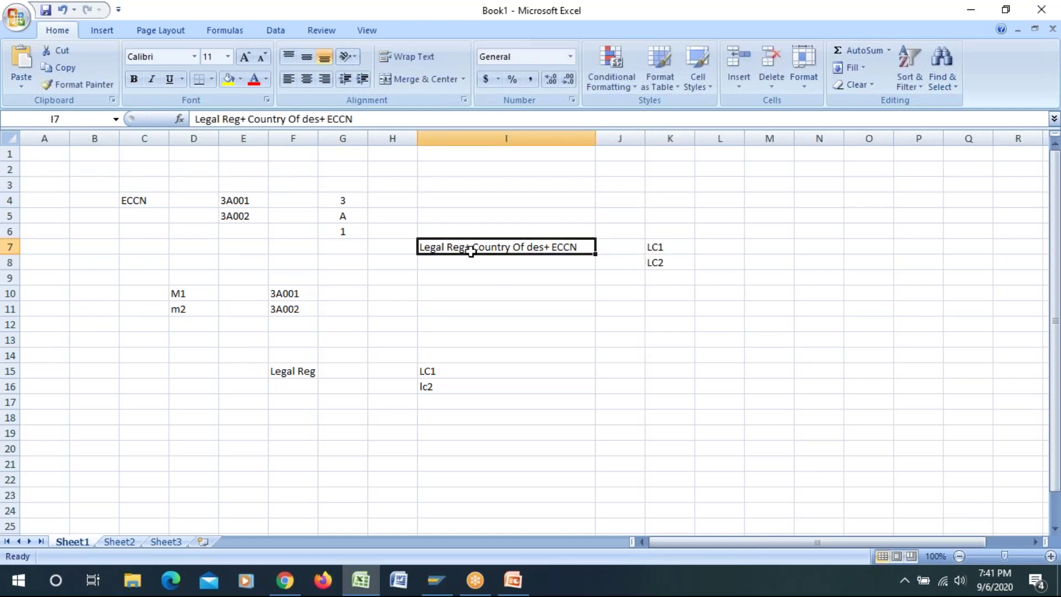
drag(434, 368, 438, 397)
key(Delete)
click(721, 388)
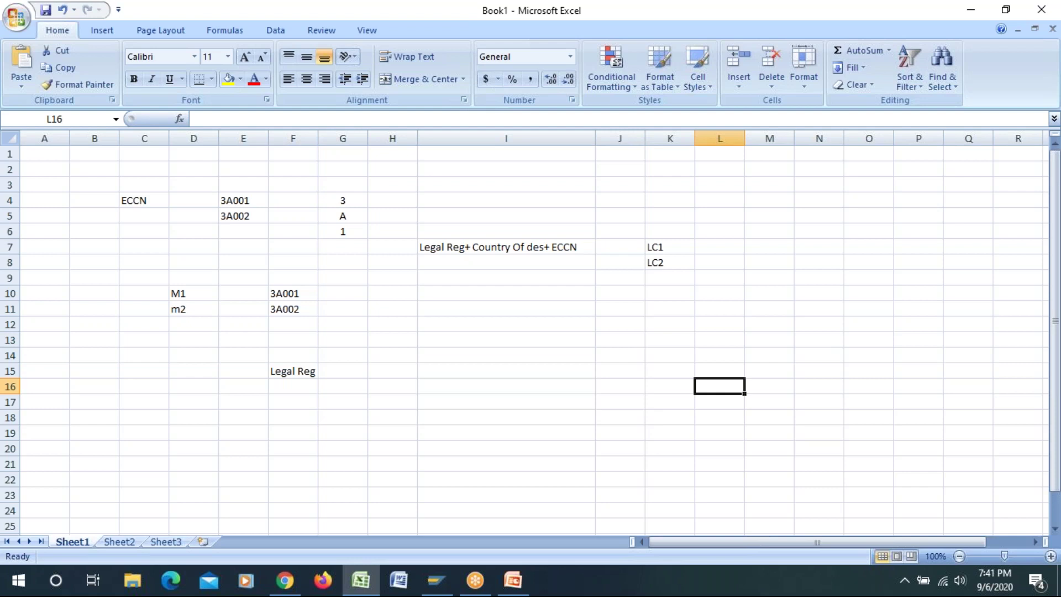
- Enter ABC+US+3A001 in cell I12 and its result LC1 beside it in cell J12
click(662, 245)
click(456, 247)
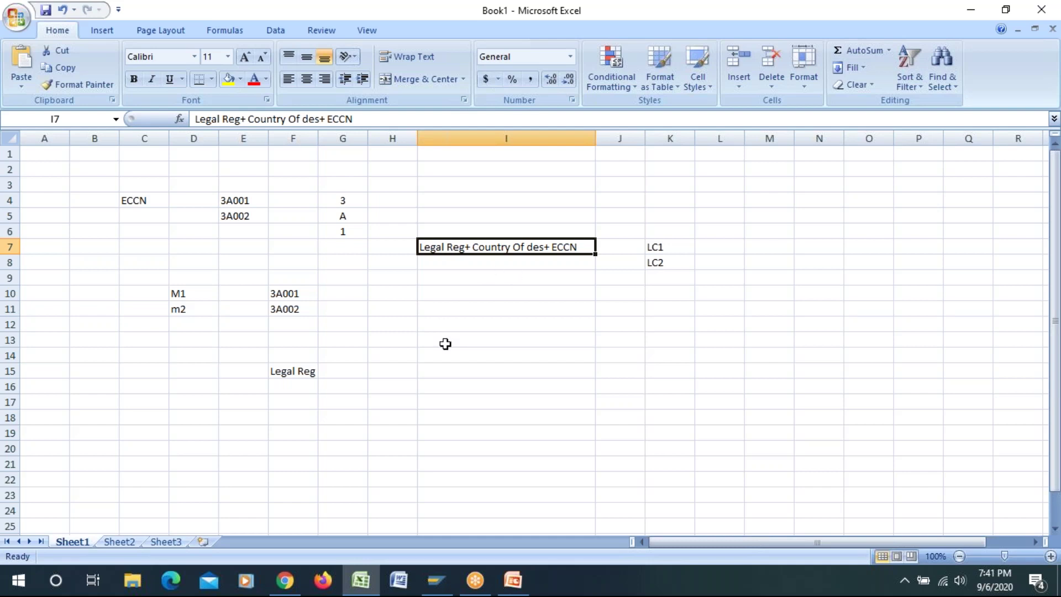
click(441, 324)
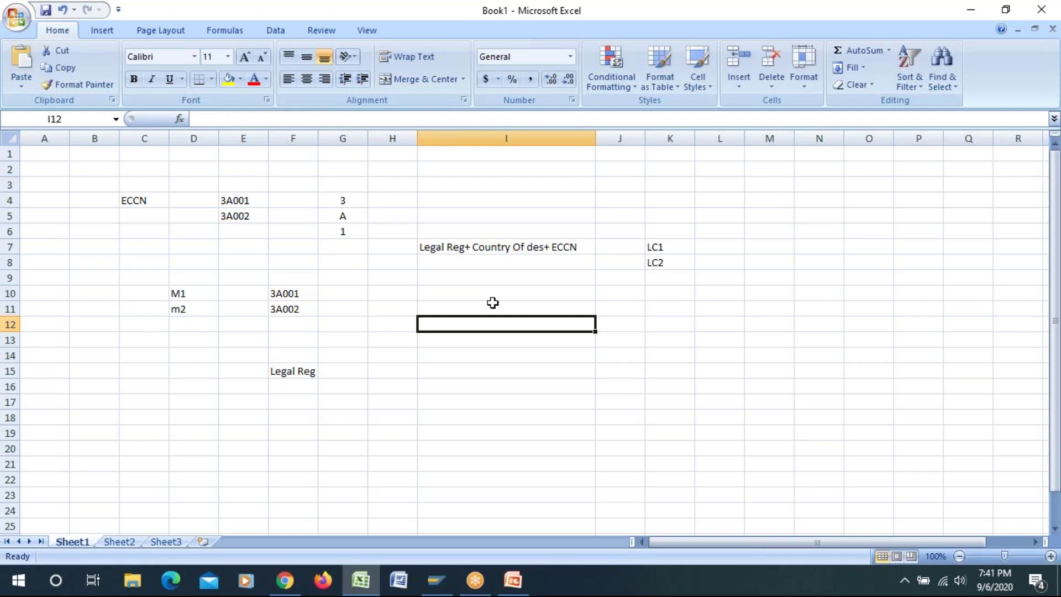
text(ABC)
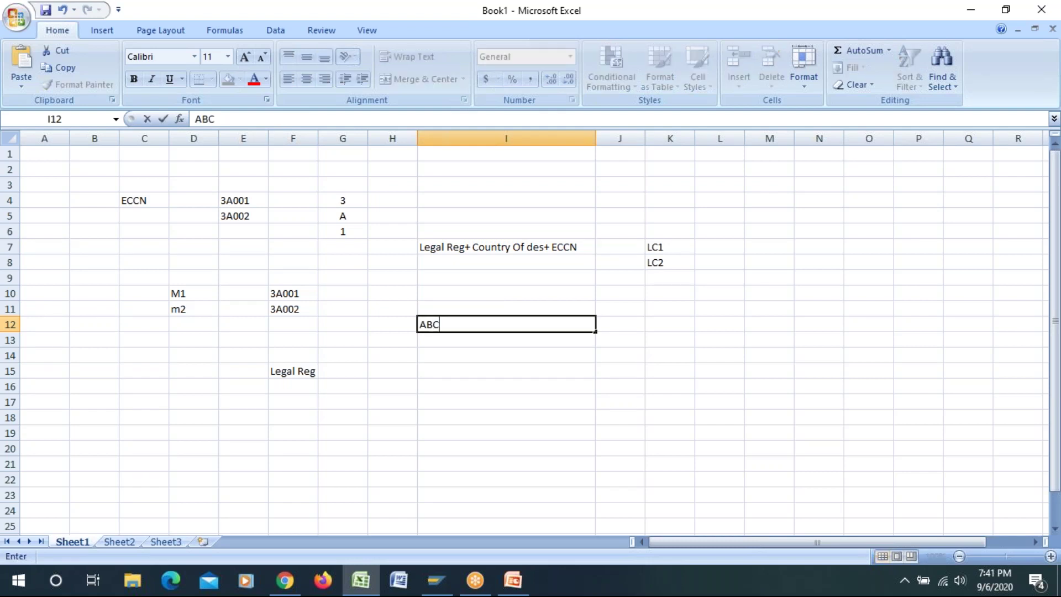
text(+US+3A001)
key(Tab)
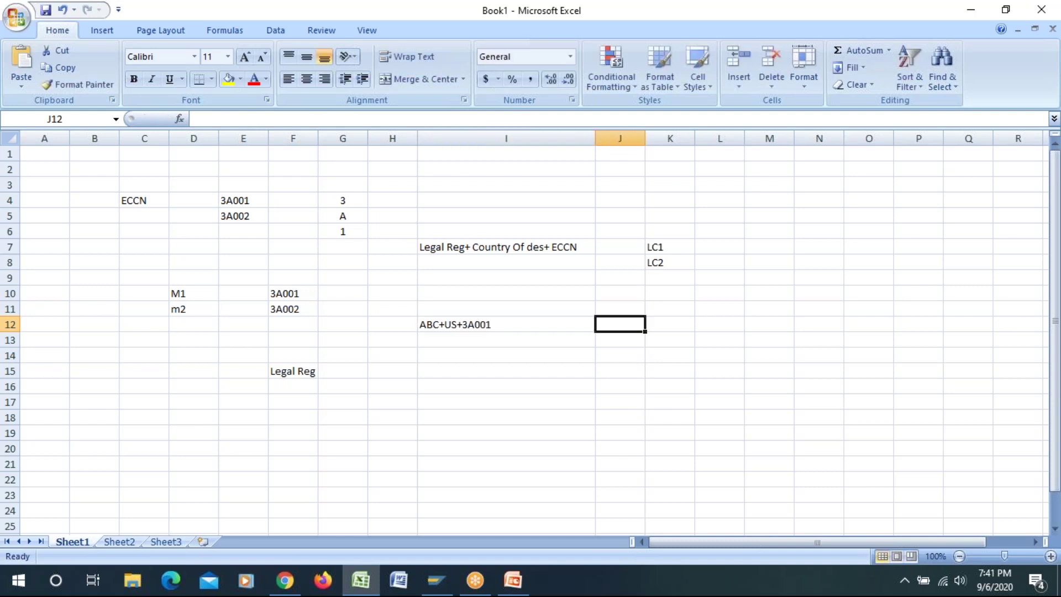
text(LC1)
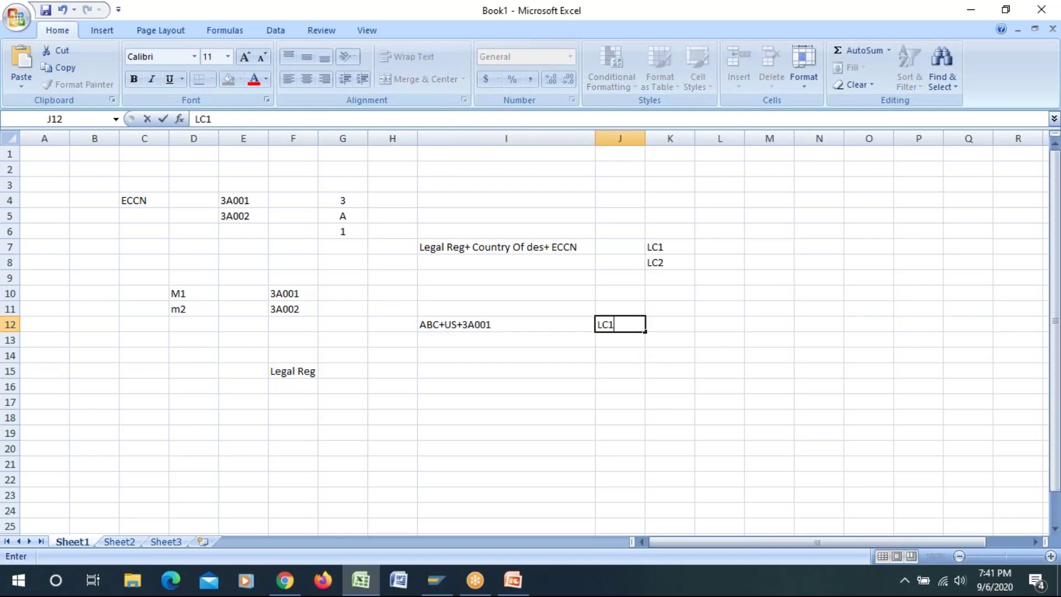
- Add a second example combination, ABC+US+3A004, in cell I13 with LC2 in cell J13
click(434, 340)
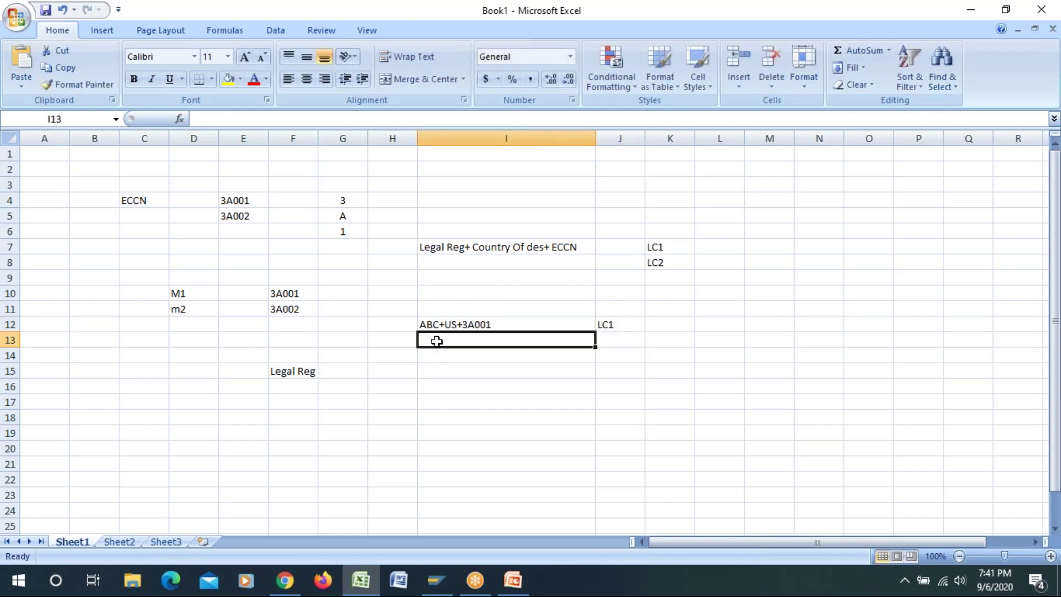
text(ABC+US+)
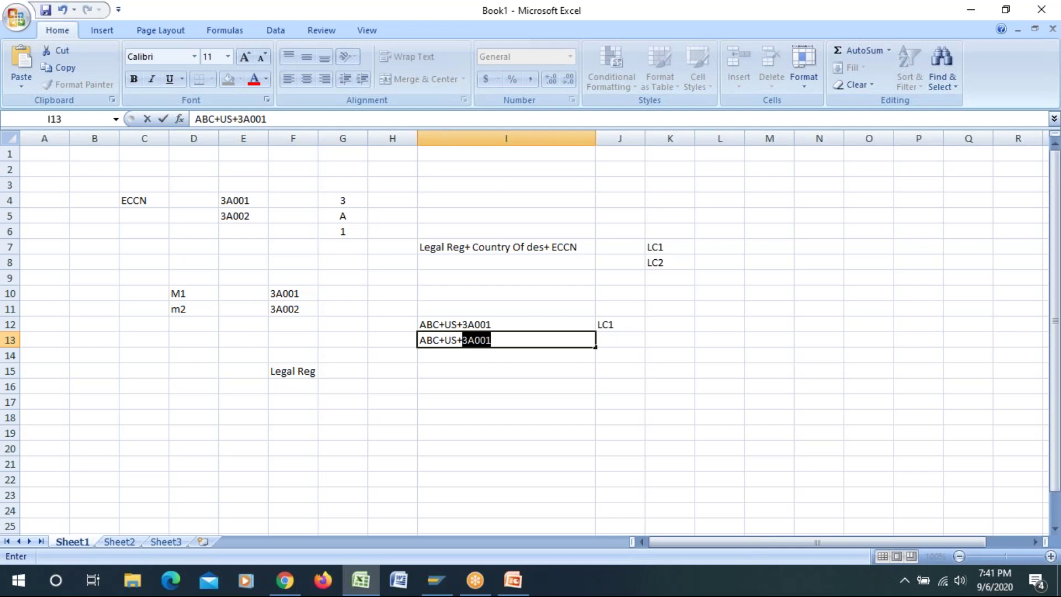
text(3A004)
key(Tab)
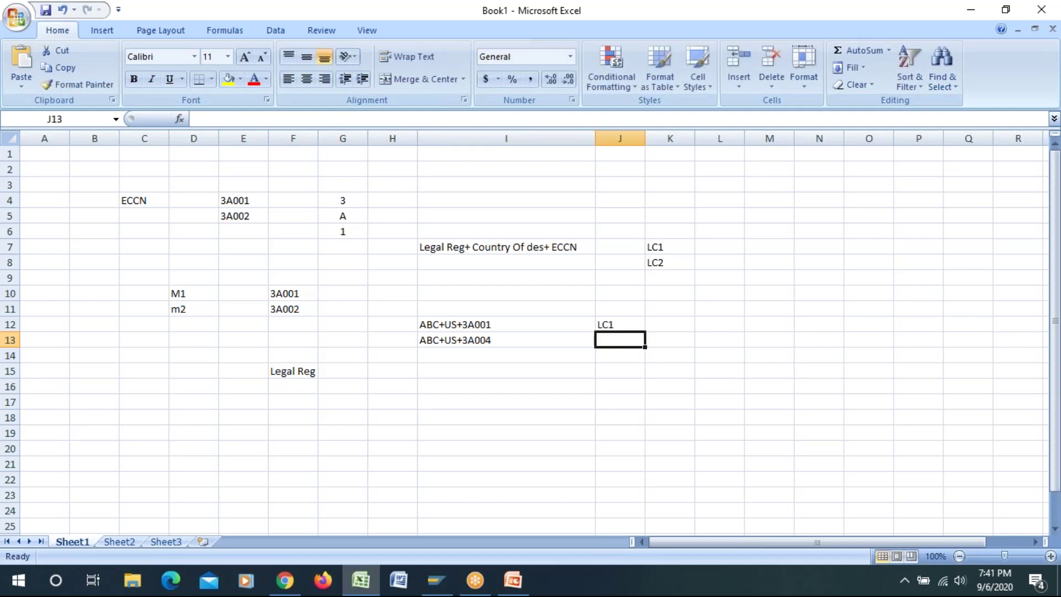
text(lc)
key(BackSpace)
key(BackSpace)
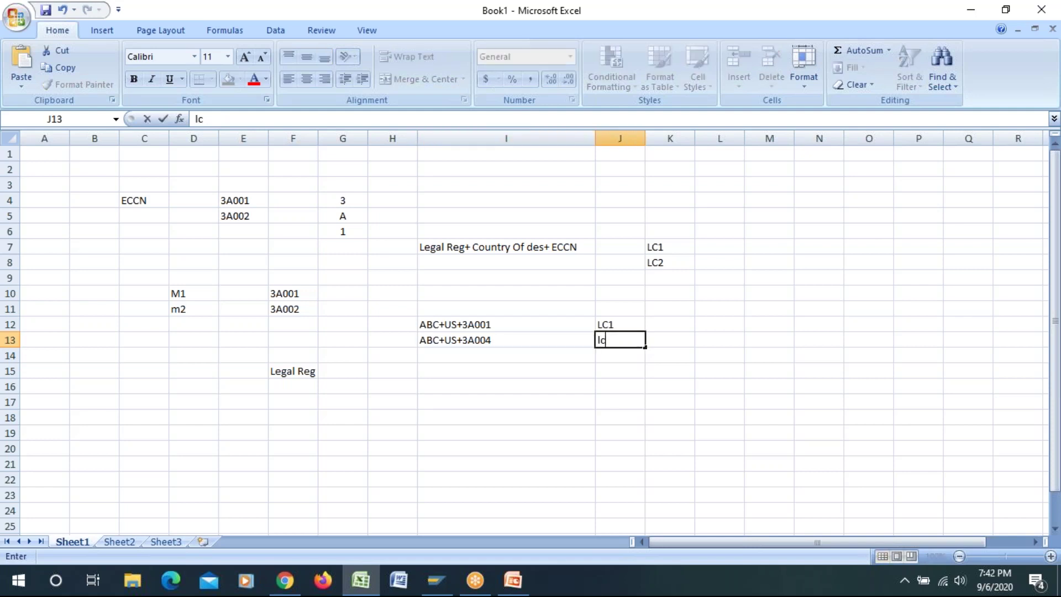
key(BackSpace)
text(LC2)
click(474, 432)
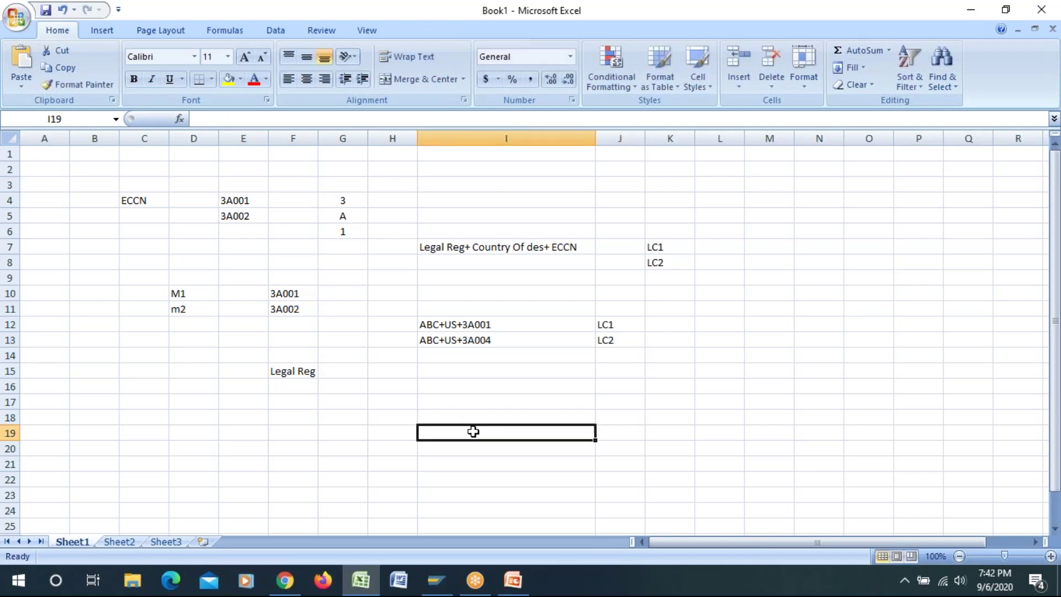
click(438, 325)
drag(439, 325, 611, 347)
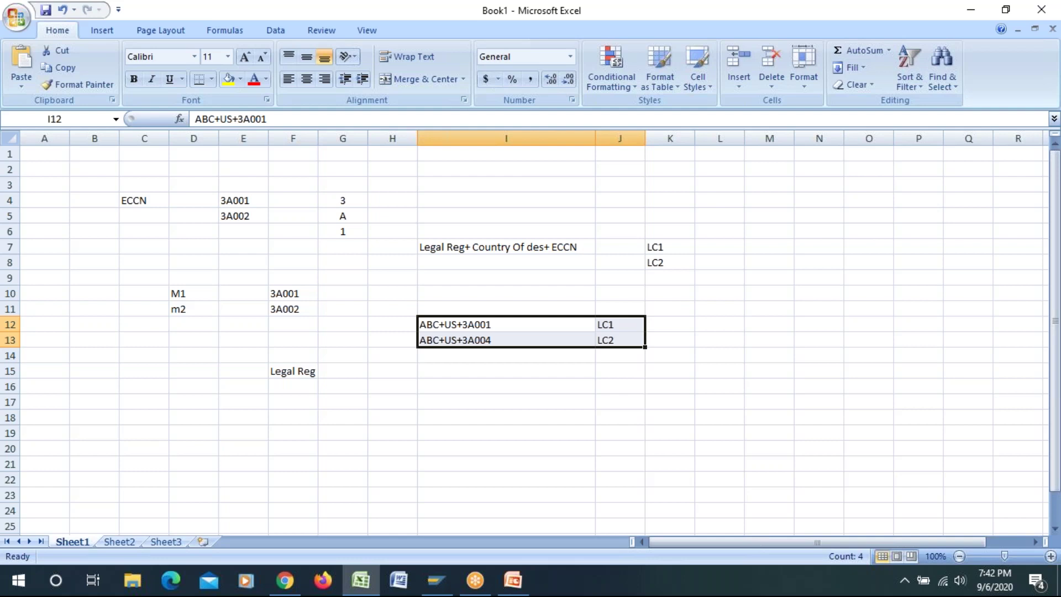
click(497, 429)
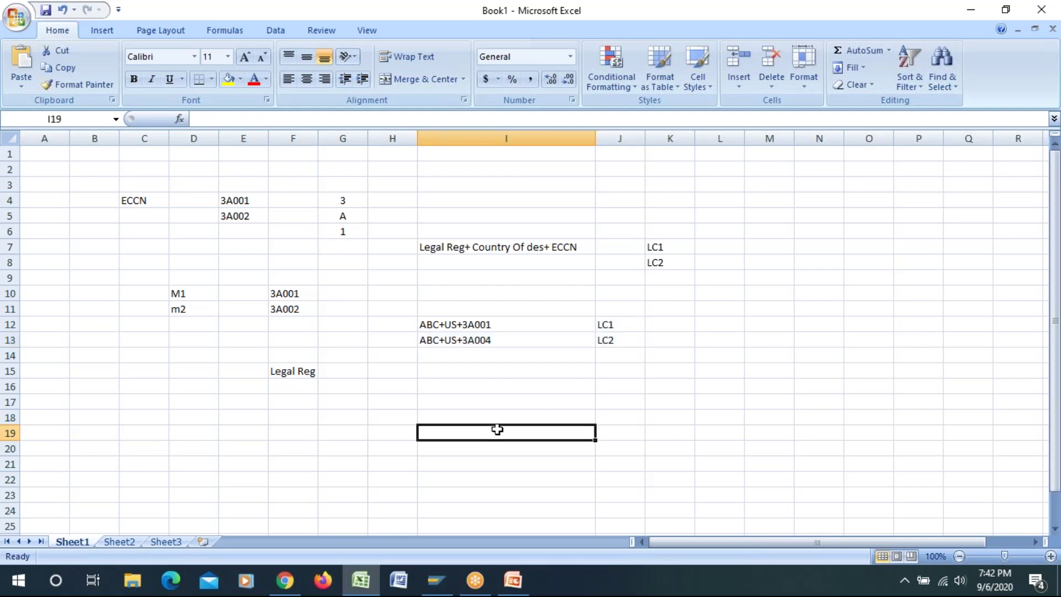
click(428, 324)
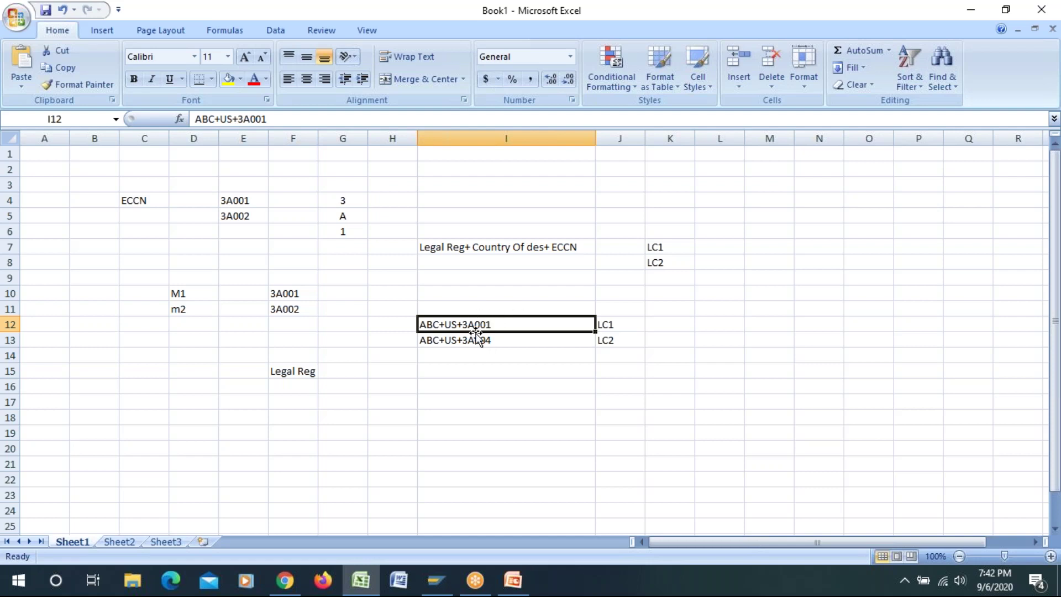
click(618, 325)
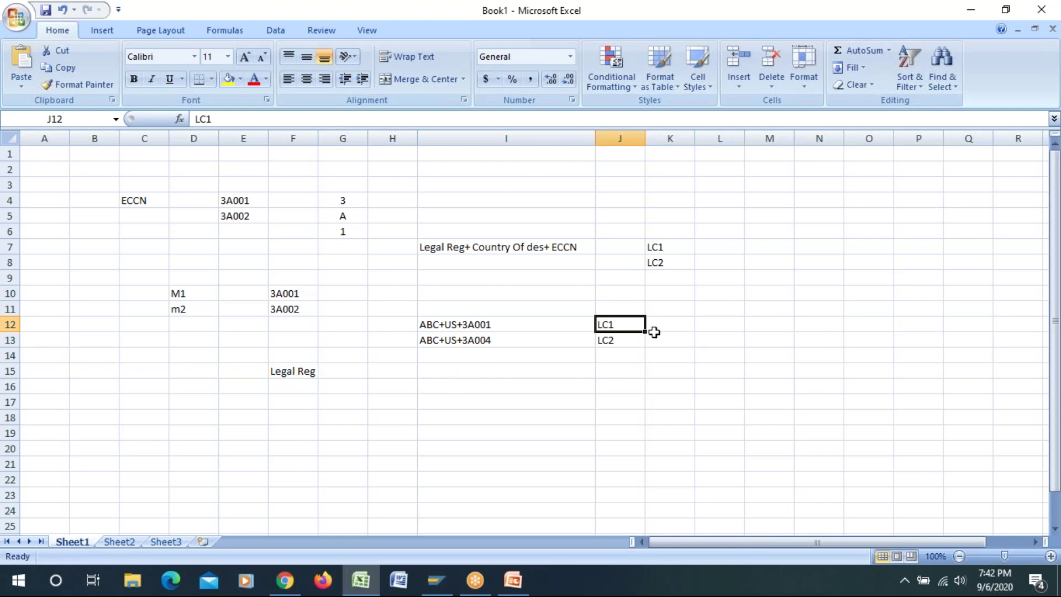
click(447, 381)
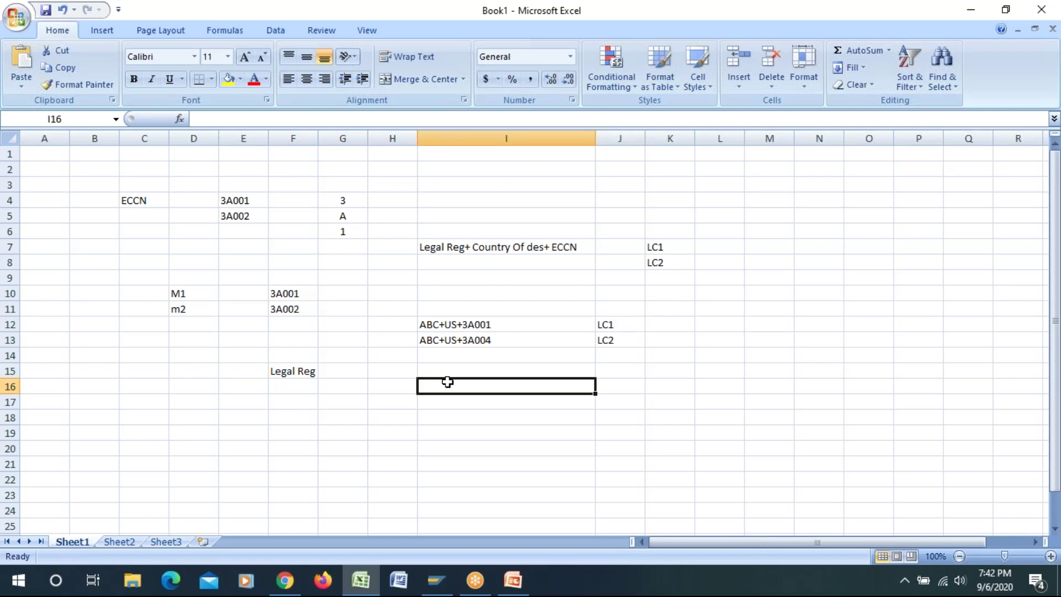
- Enter ABC12345 in cell J16, below the LC1 and LC2 example rows
click(609, 387)
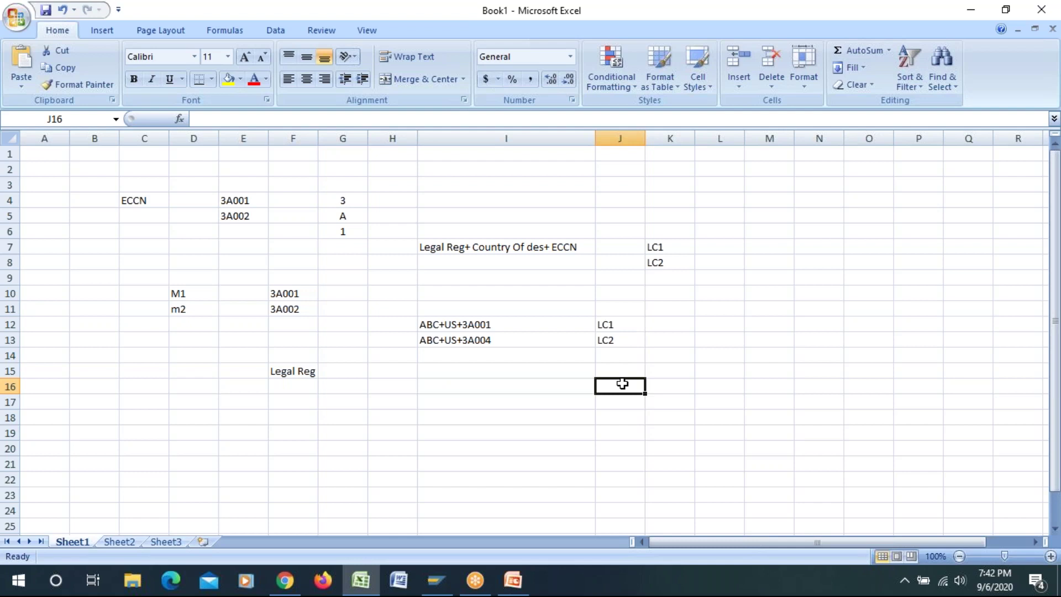
text(ABC12345)
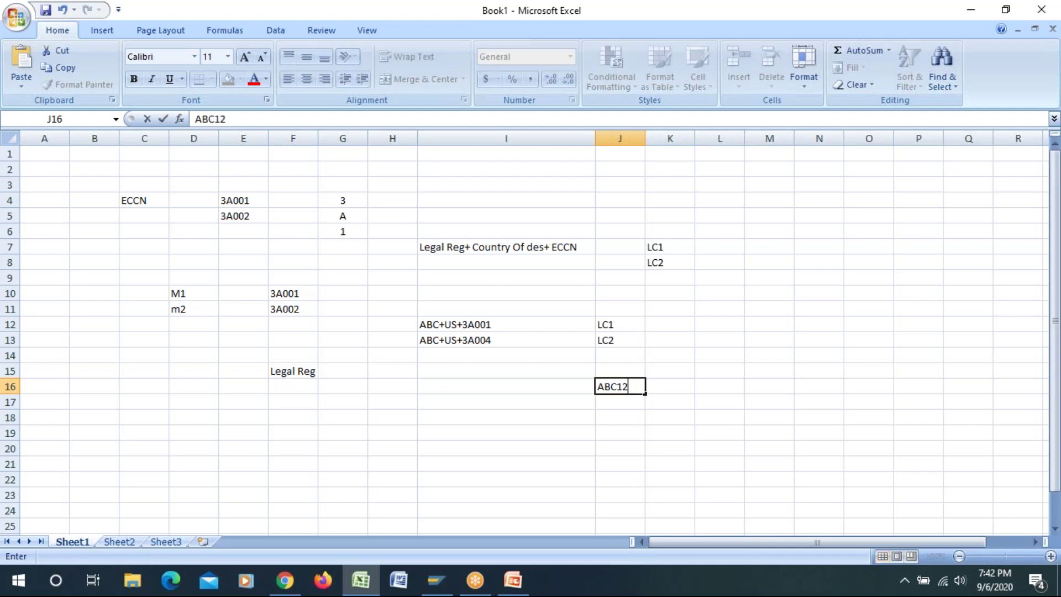
click(707, 387)
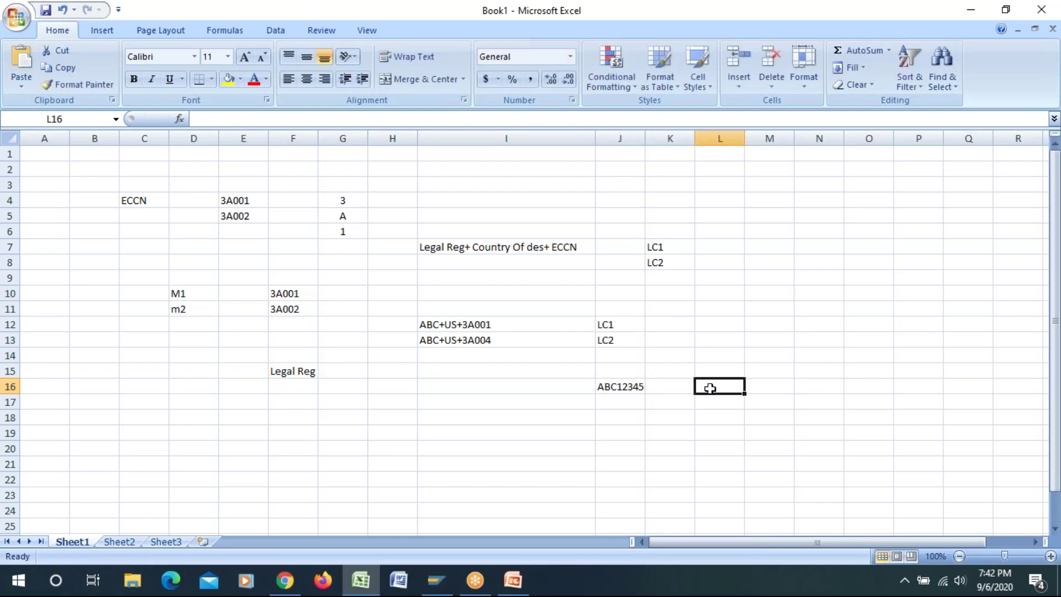
click(627, 392)
click(542, 443)
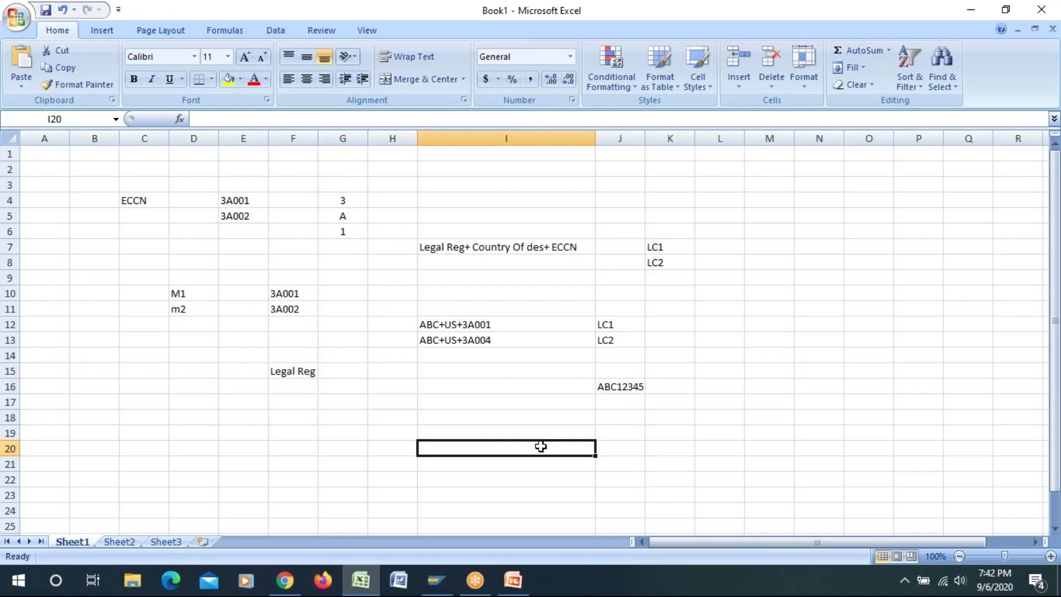
- Review the Legal Reg, country and ECCN combination, the 3A001 code and its separate parts in column G
click(618, 390)
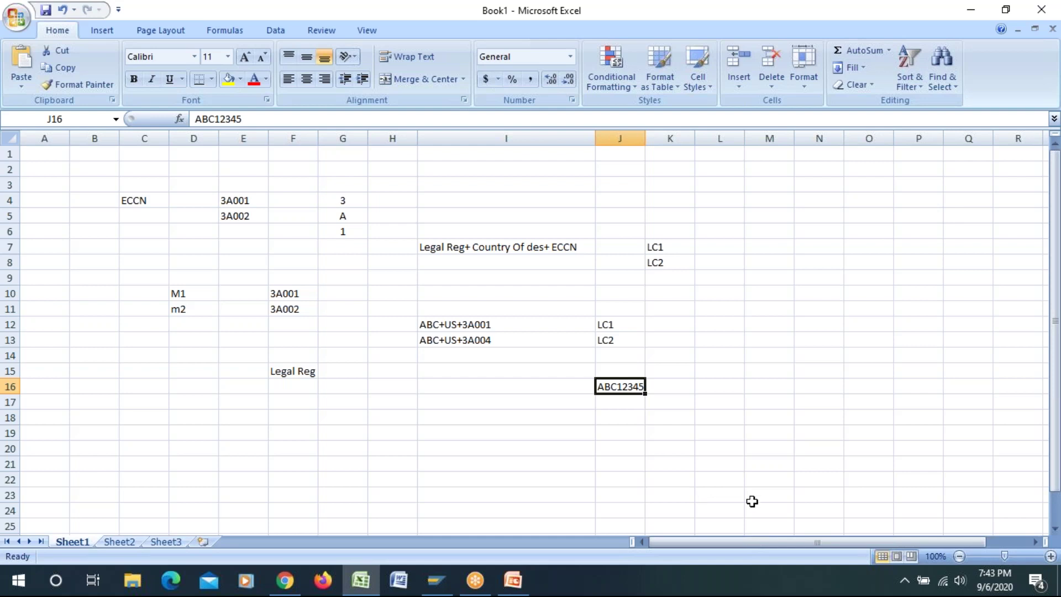
click(485, 250)
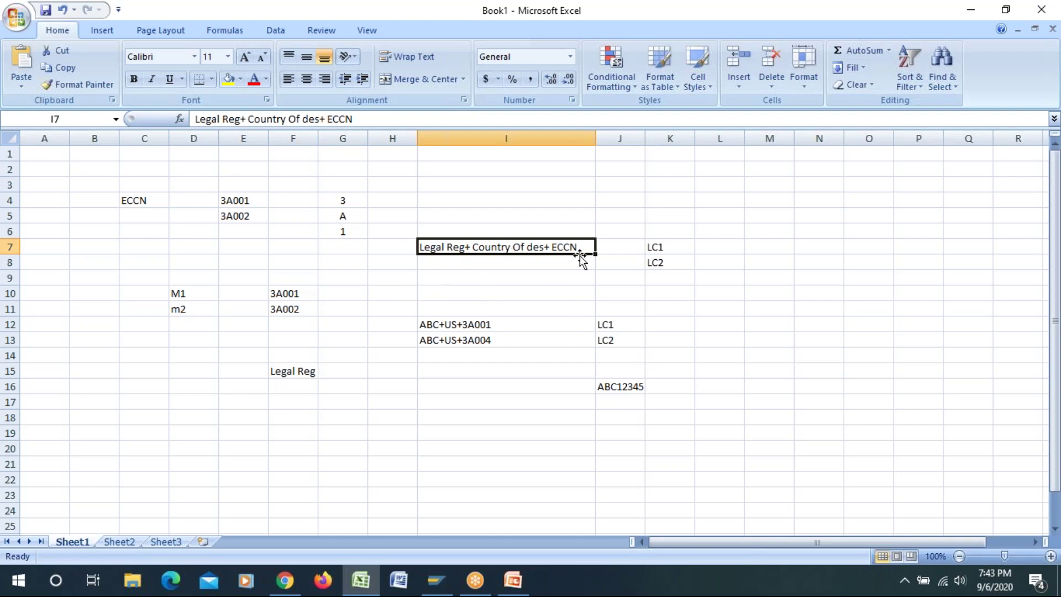
click(448, 291)
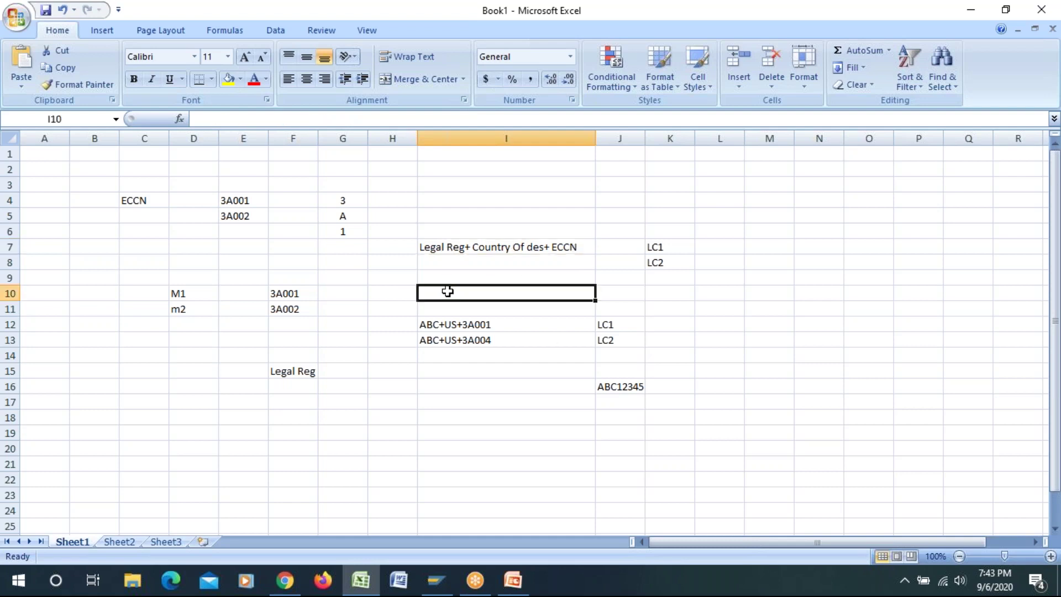
click(459, 249)
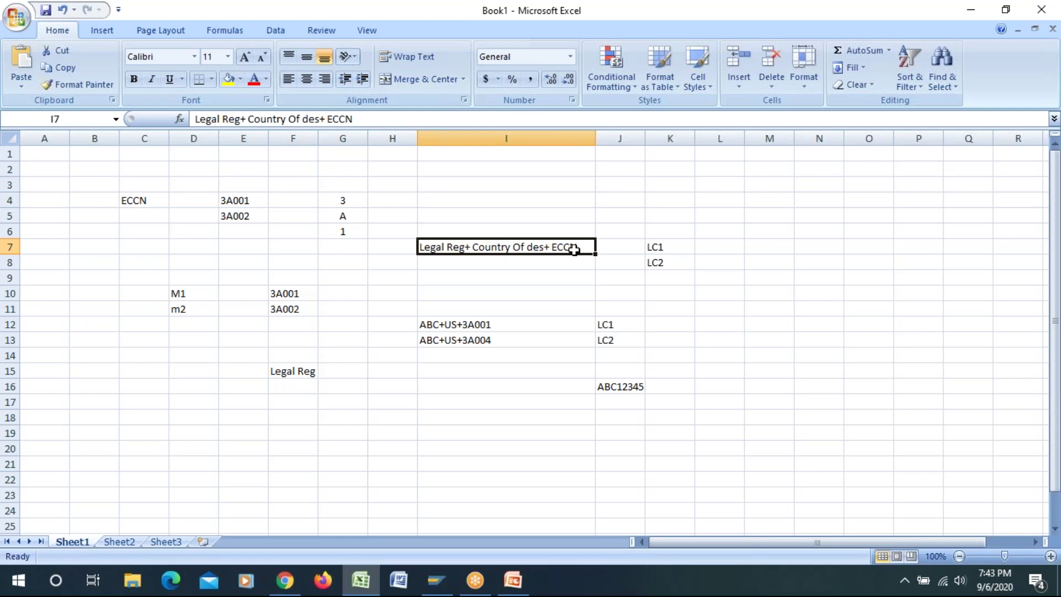
click(658, 293)
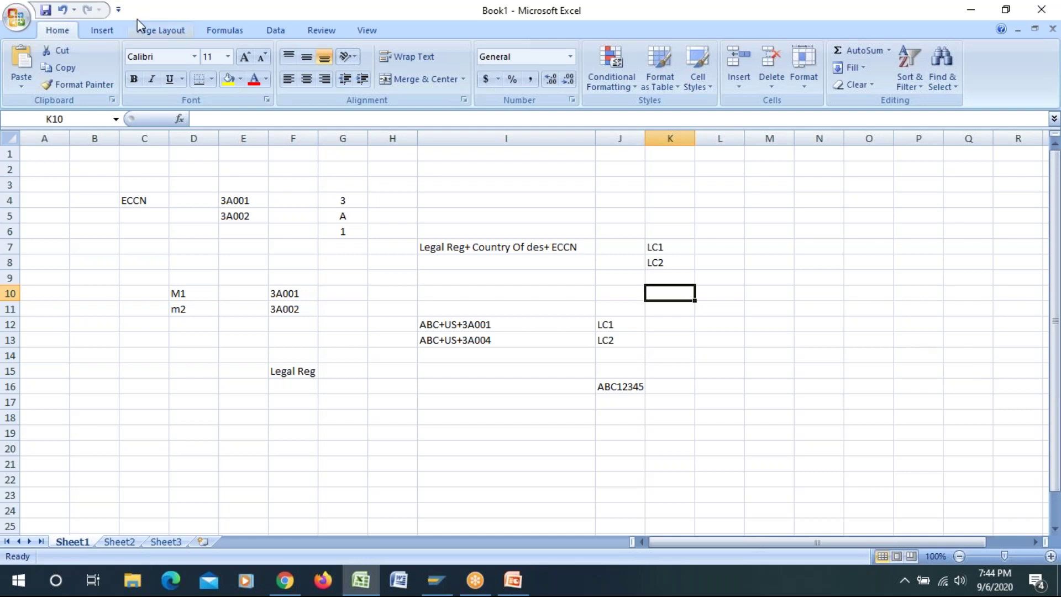
click(238, 202)
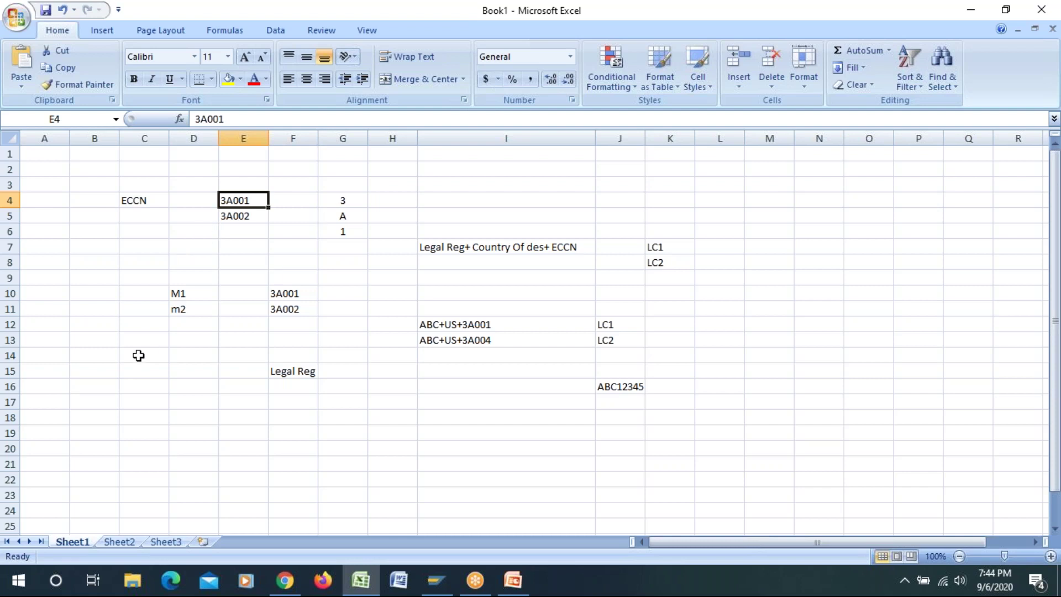
click(205, 298)
drag(339, 204, 419, 227)
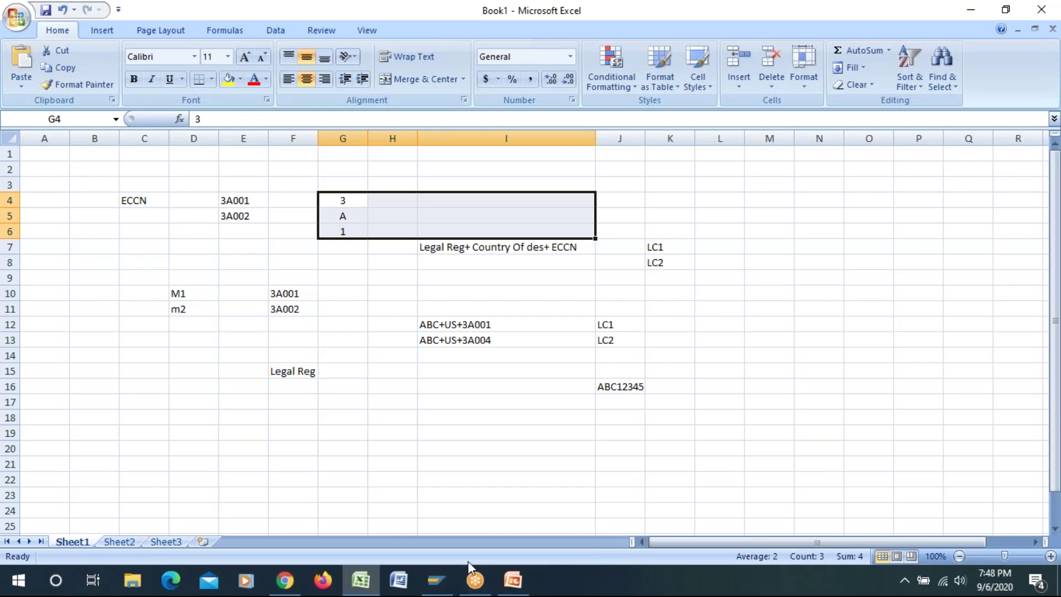
- Switch to SAP Logon and open the GTS Server connection
mouse_move(436, 586)
click(422, 502)
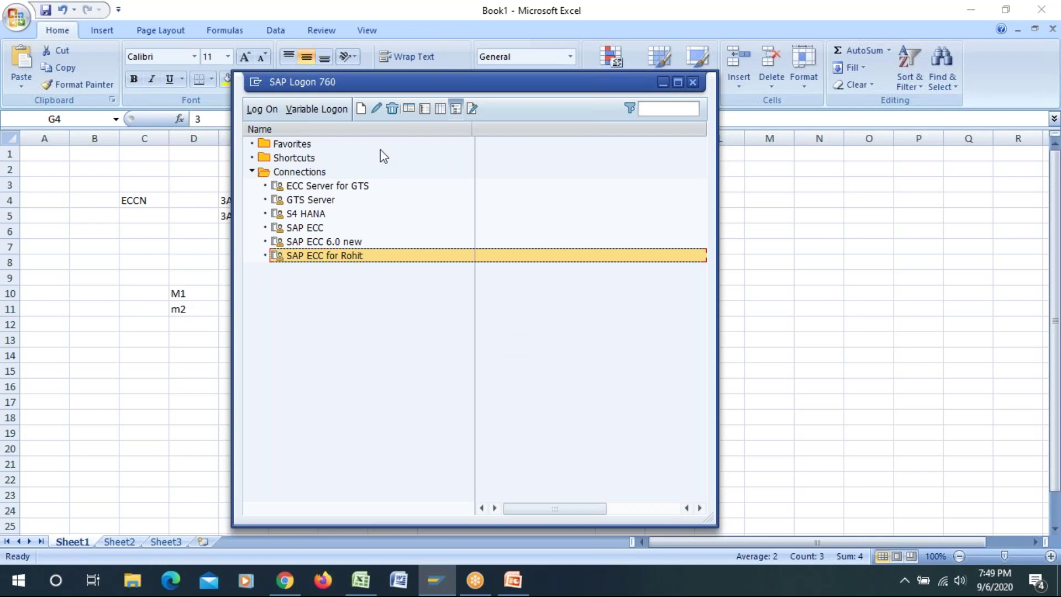
click(663, 81)
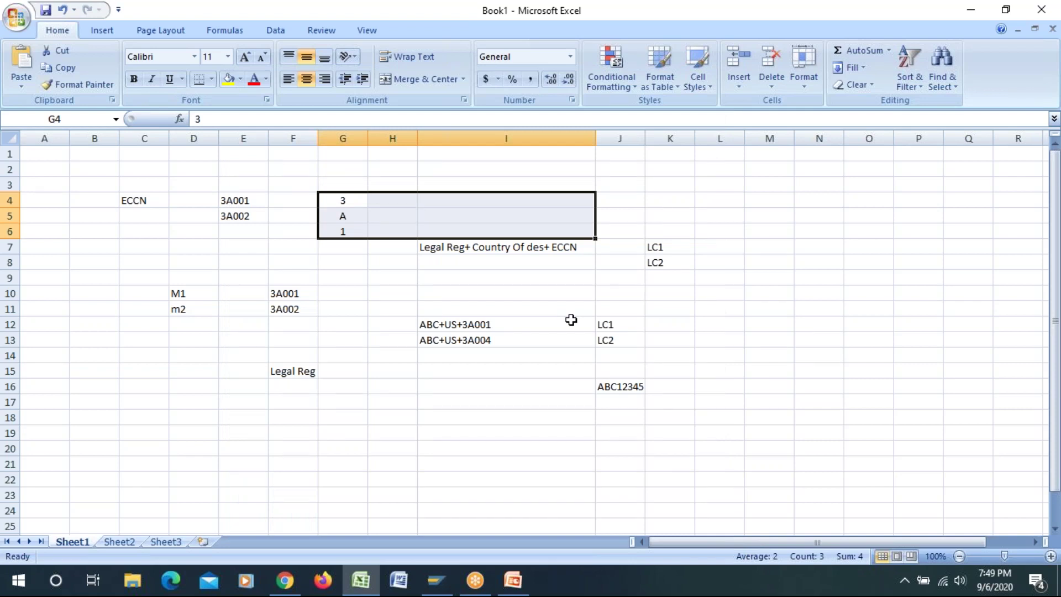
click(438, 579)
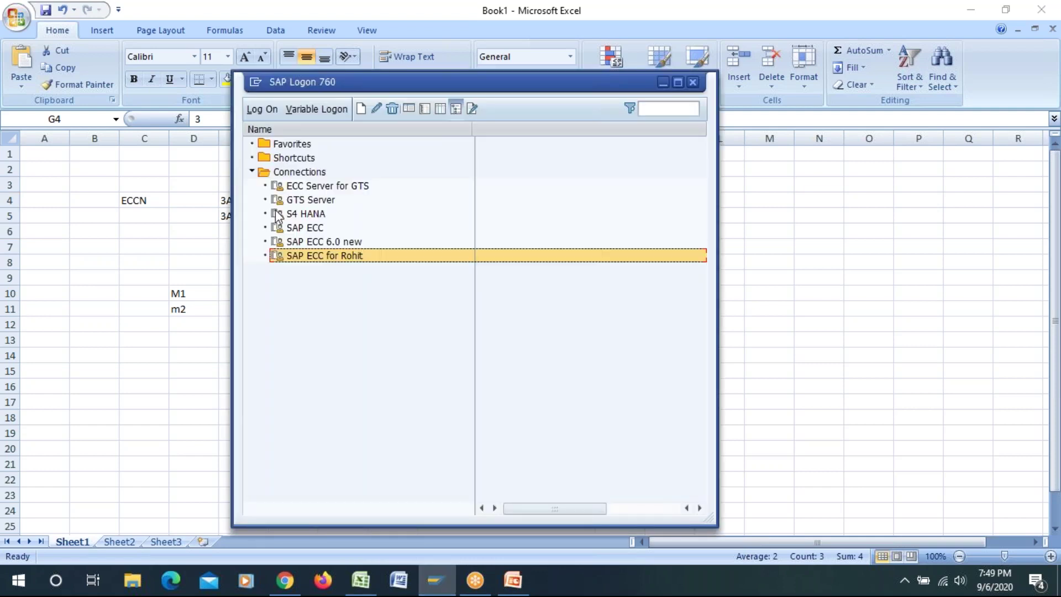
click(301, 200)
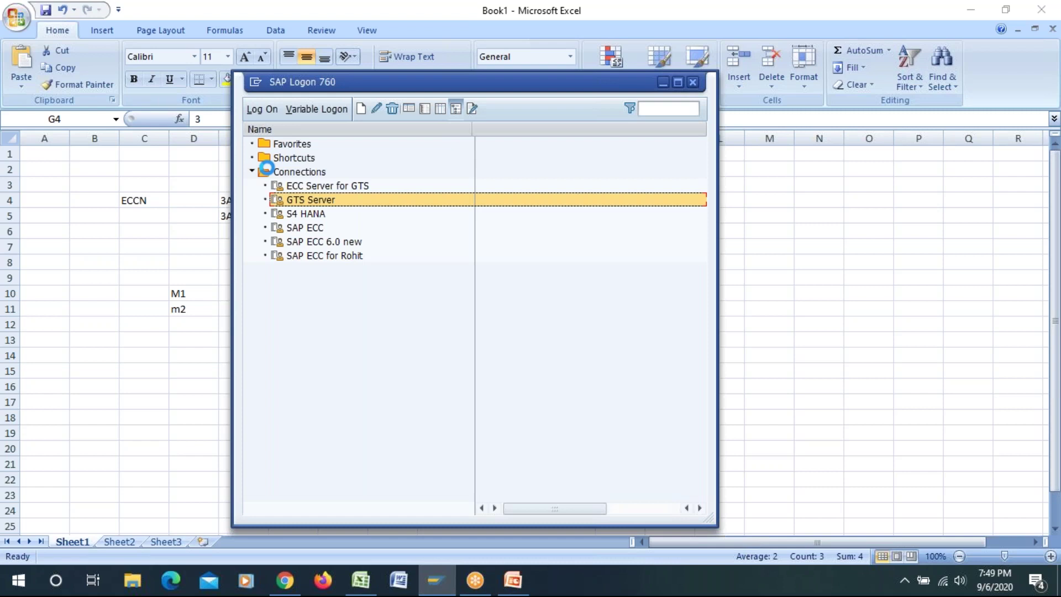
double_click(300, 201)
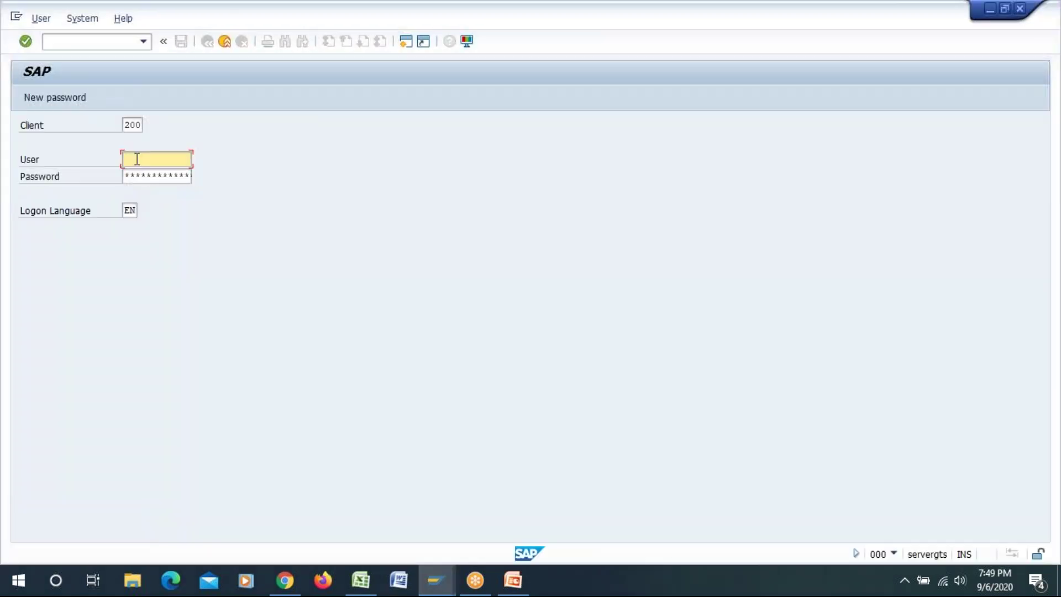
- Log on to client 200 with the previously used GTS user ID and enter the account password
click(133, 159)
key(Down)
key(Down)
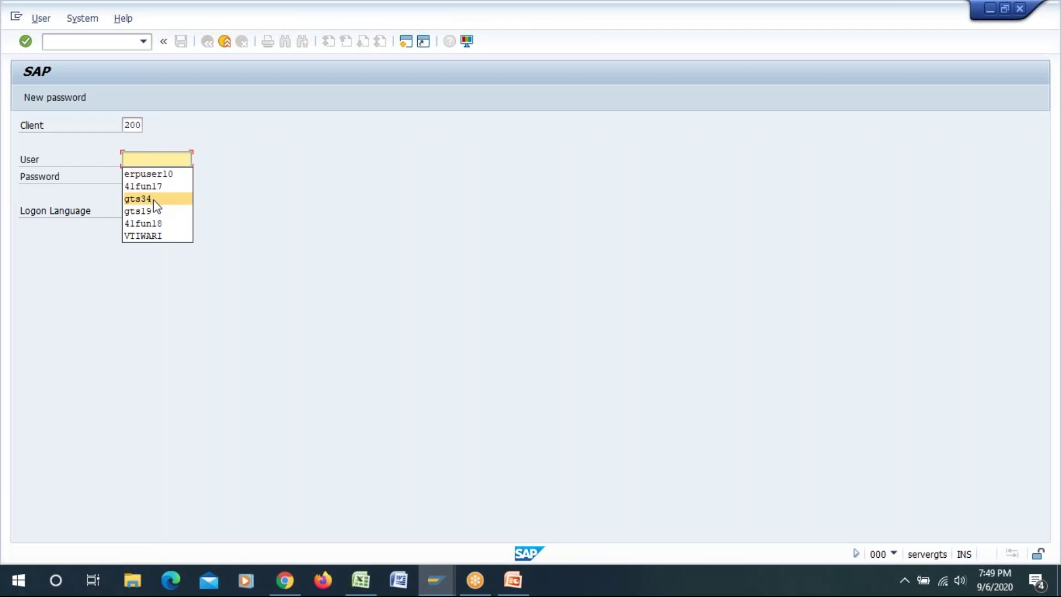
key(Return)
key(Tab)
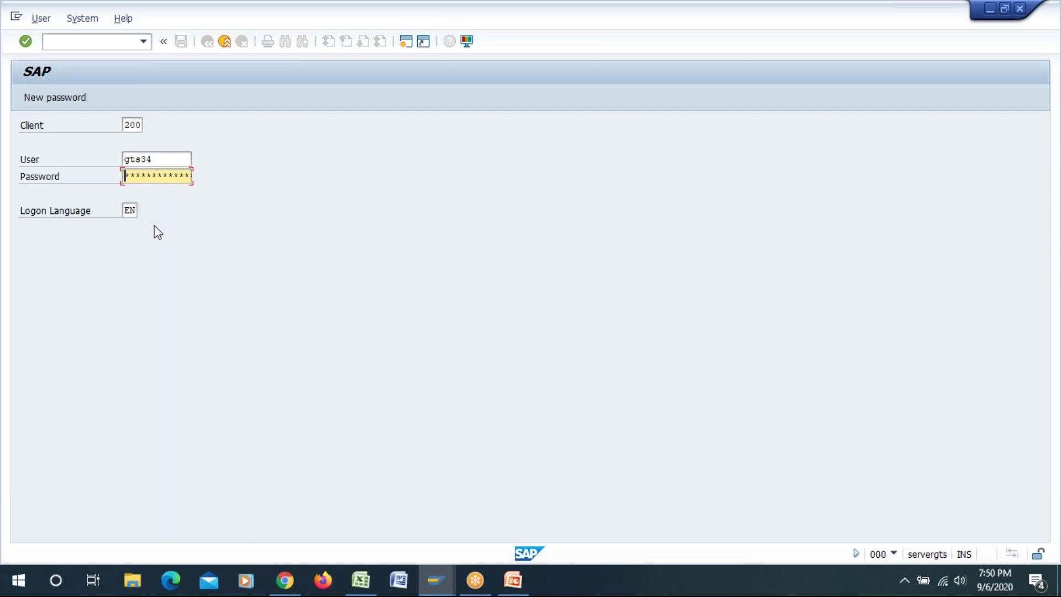
key(Right)
key(Right)
key(Right)
key(Right)
key(Right)
key(Right)
key(Right)
key(Right)
key(Right)
key(Return)
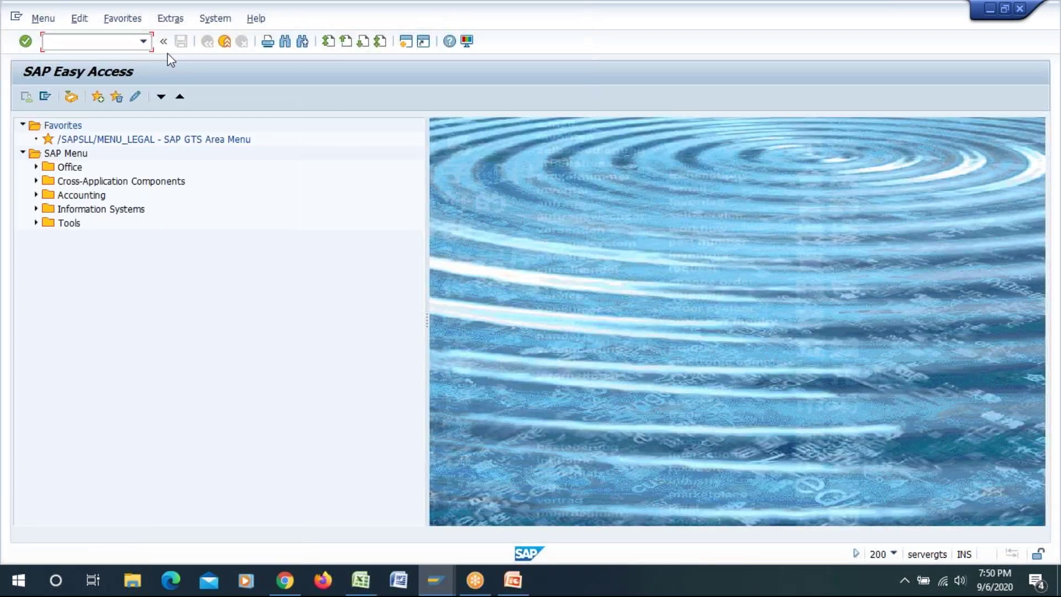
- Start transaction spro to open the Customizing project area
text(spro)
key(Return)
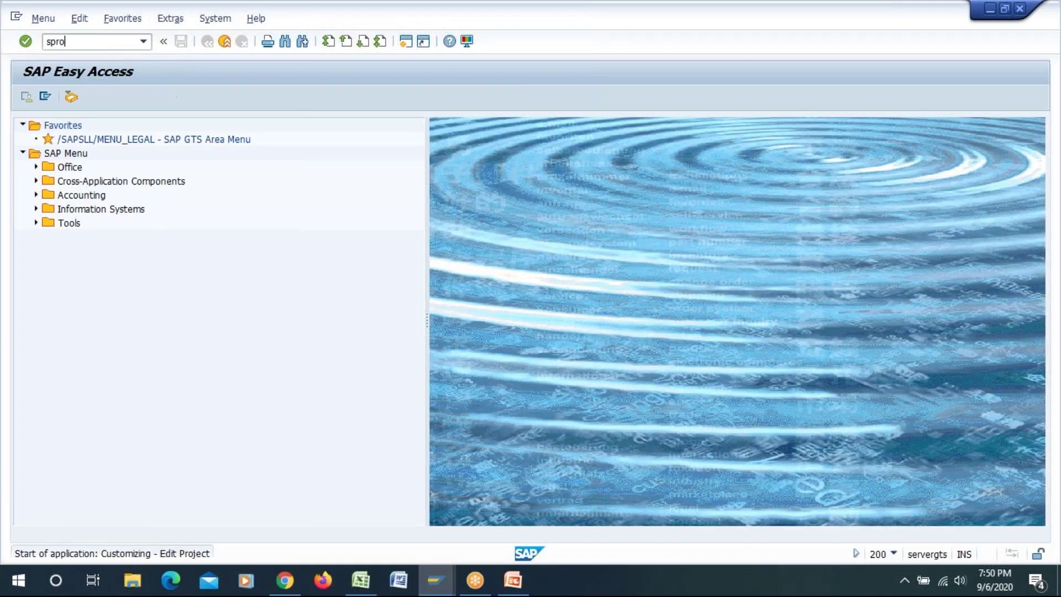
- Open the SAP Customizing Implementation Guide and go to Global Trade Services > General Settings > Legal Regulations, selecting Define Determination Procedure for Active Legal Regulations
click(79, 95)
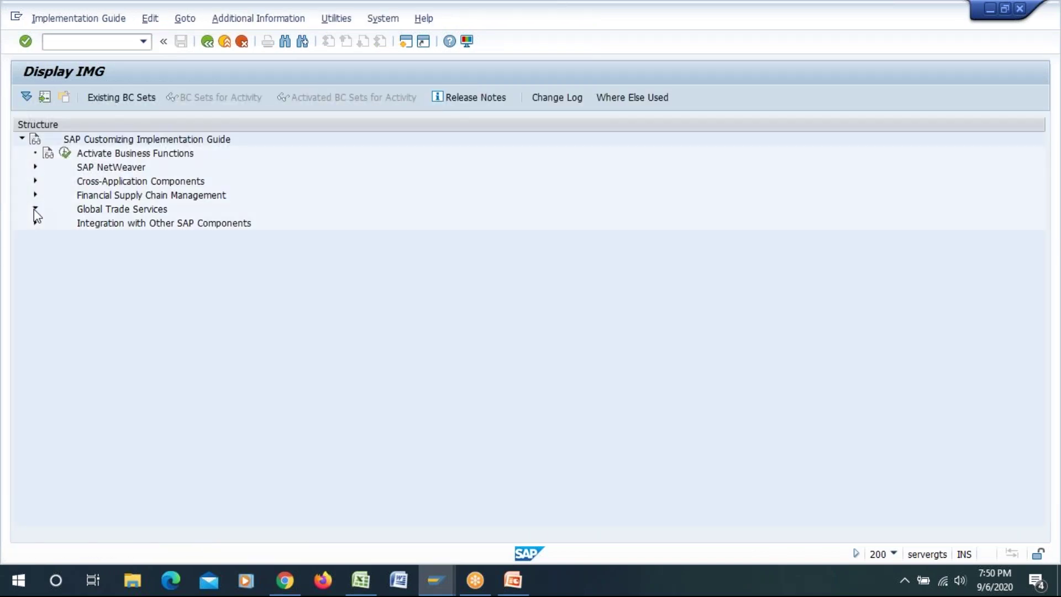
click(34, 209)
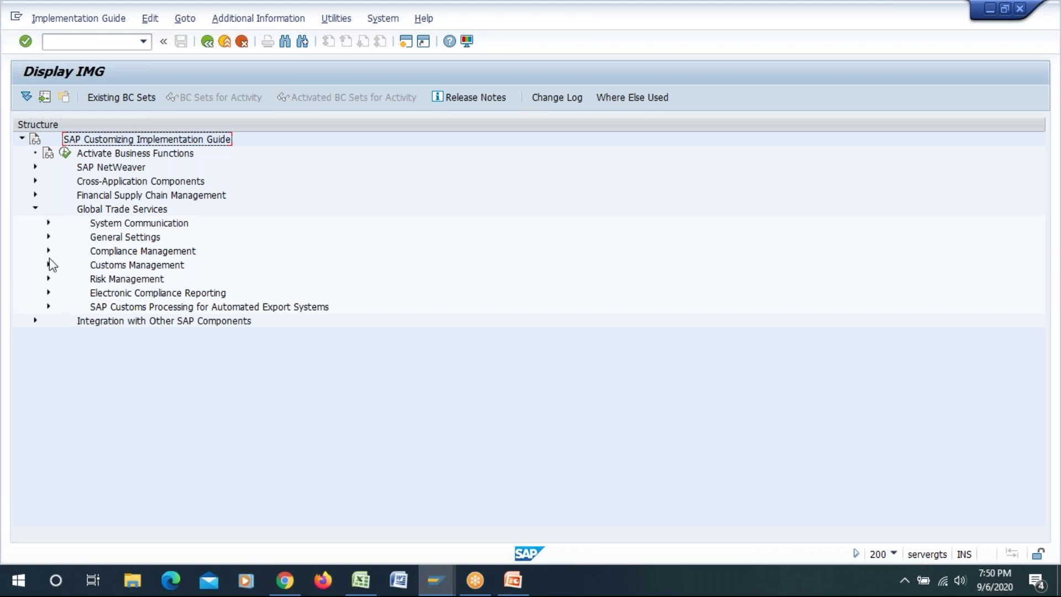
click(49, 238)
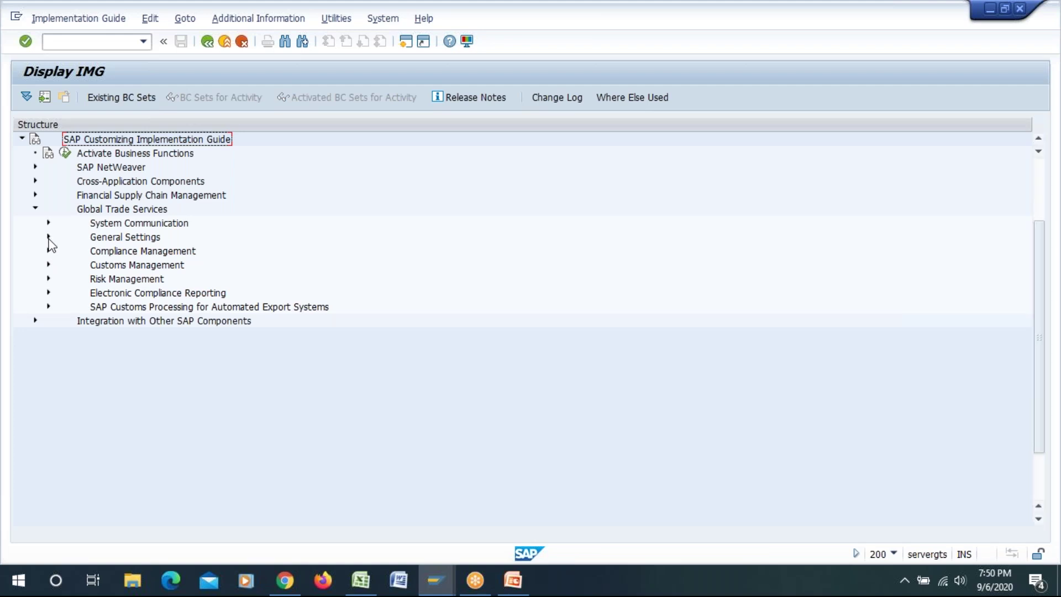
scroll(485, 293, down, 3)
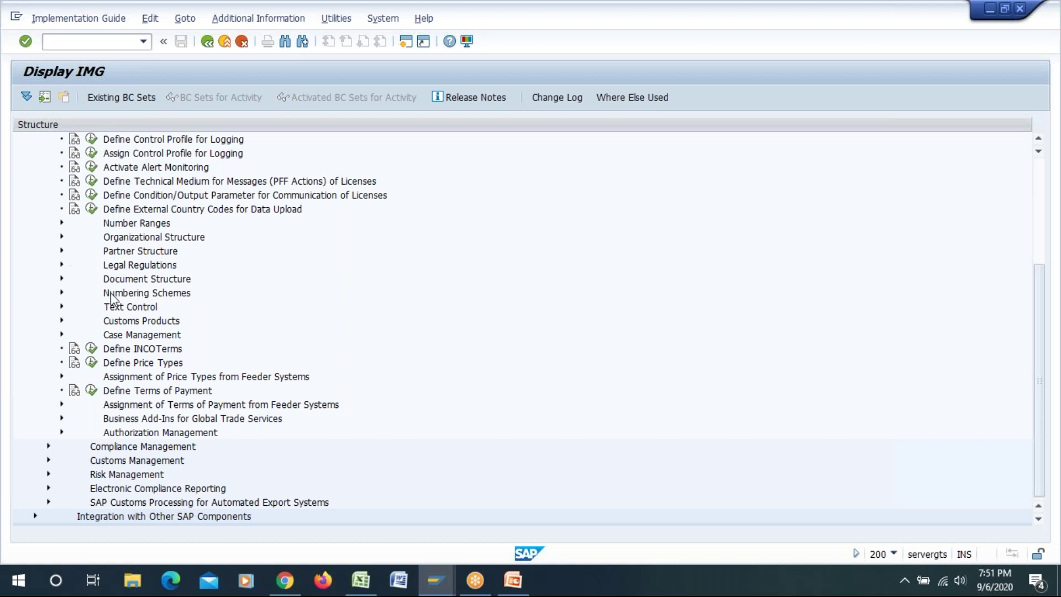
click(61, 264)
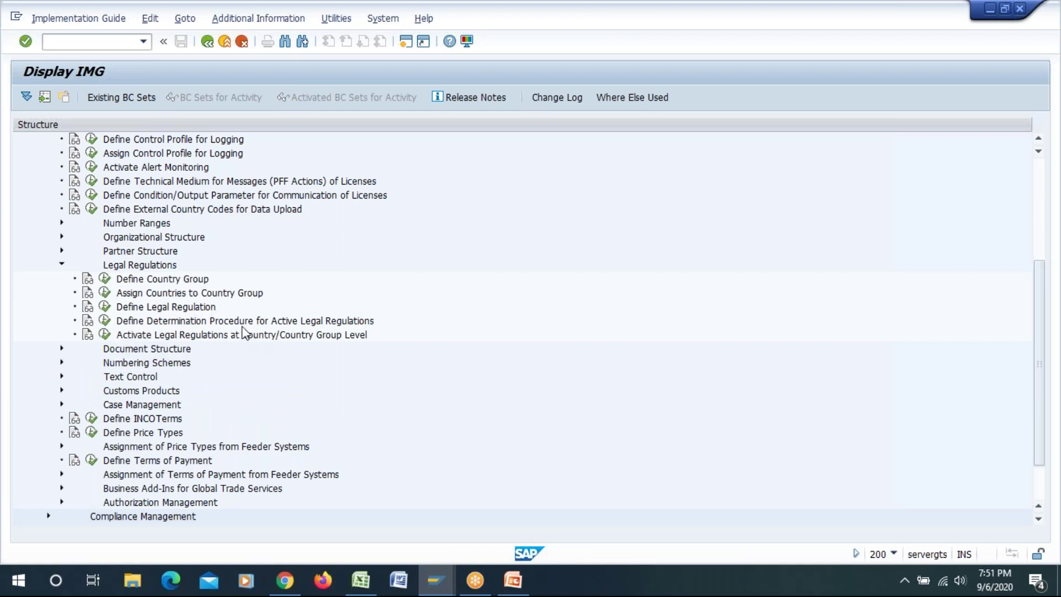
click(362, 326)
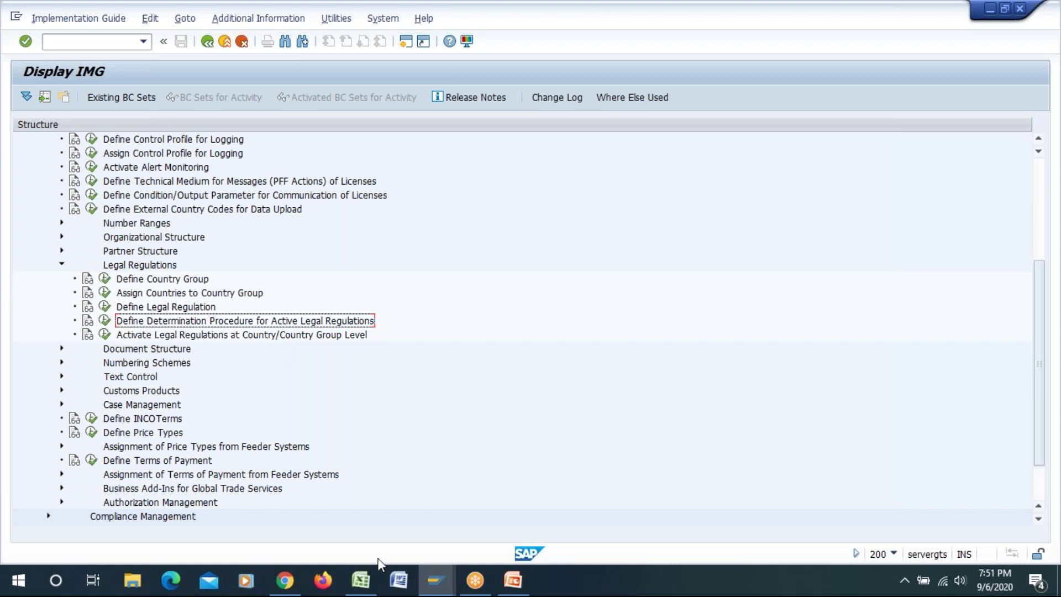
- Switch to the Excel workbook Book1 and enter SPL in cell D18 and SPLUS in cell F18
click(361, 585)
scroll(251, 282, down, 4)
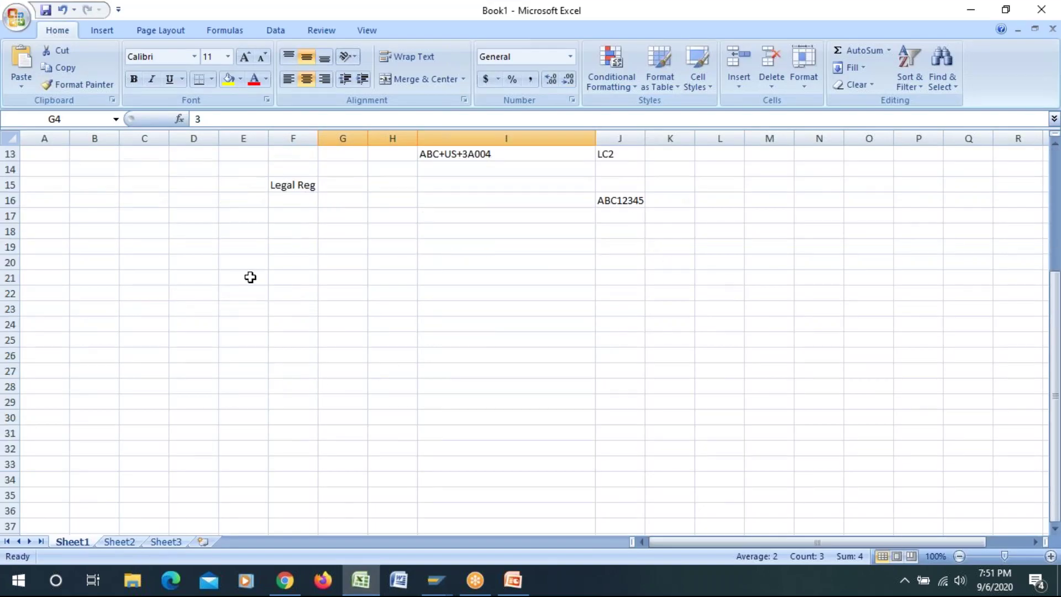
click(241, 231)
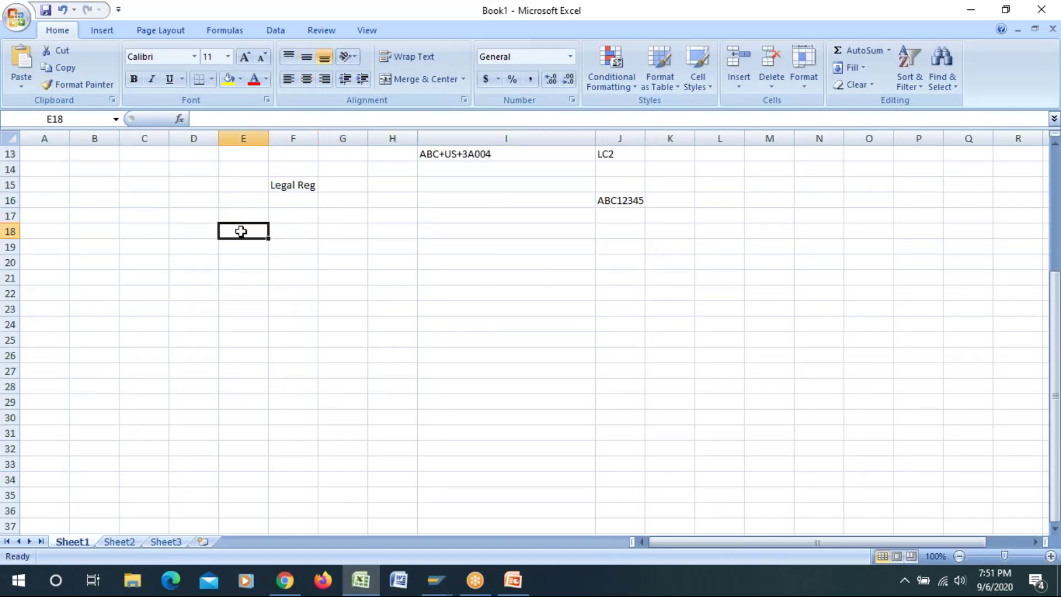
click(191, 233)
text(SPL)
key(Tab)
key(Tab)
text(SPLUS)
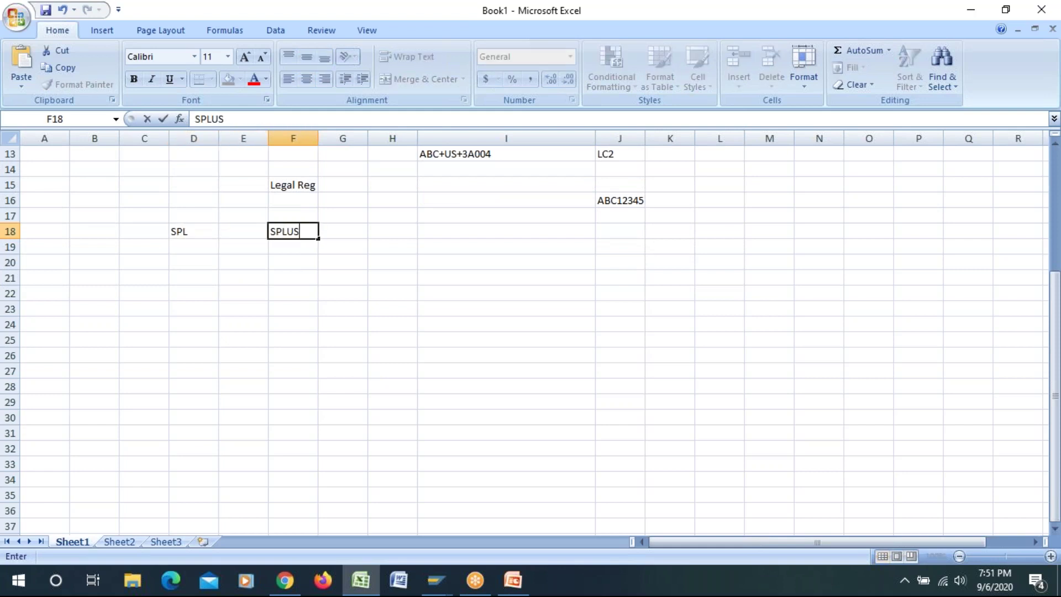
- Enter Embargo in cell D19 and its legal regulation code EMBUN in cell F19
click(190, 244)
text(Embargo)
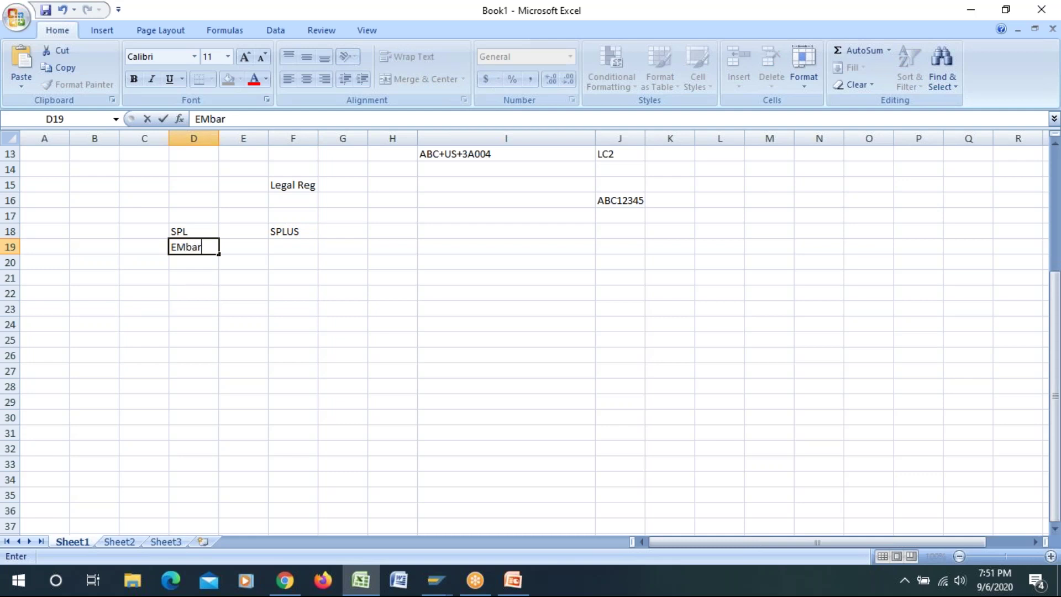
key(Tab)
click(293, 246)
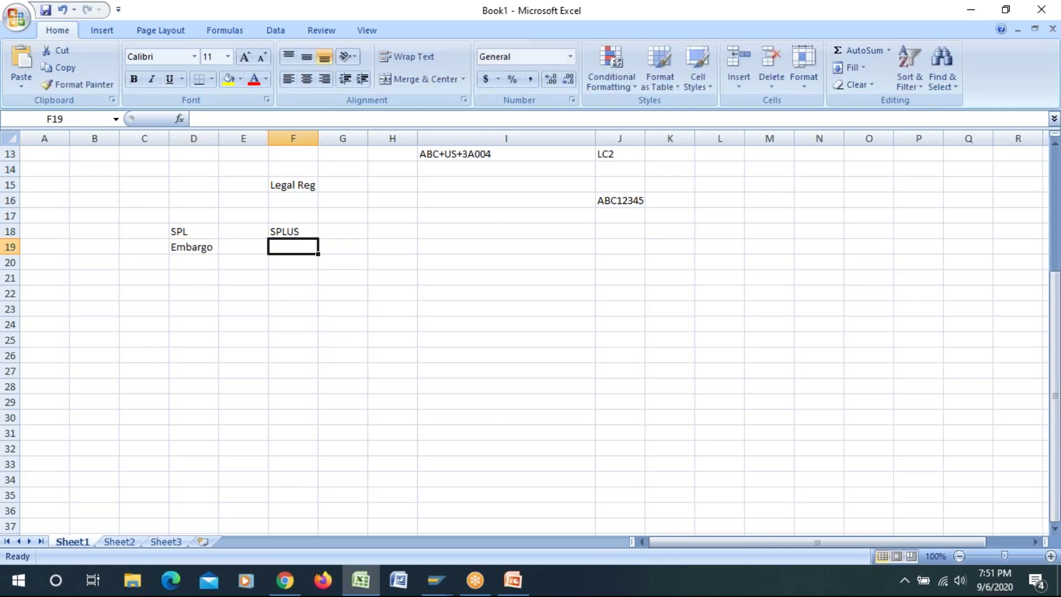
text(EMBUN)
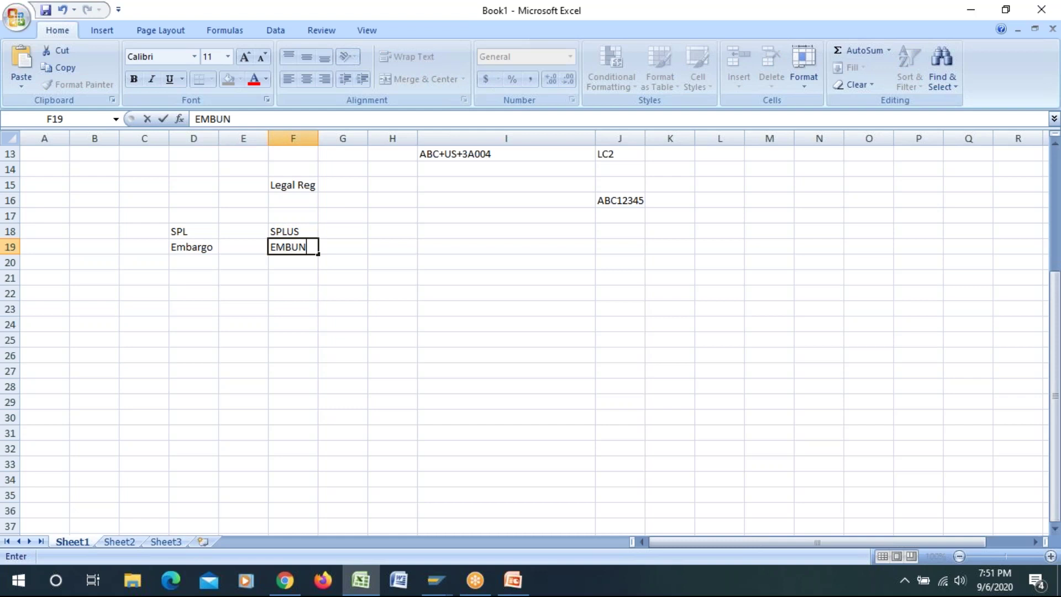
- Enter License in cell D20 below Embargo, correcting its spelling
click(190, 261)
text(II)
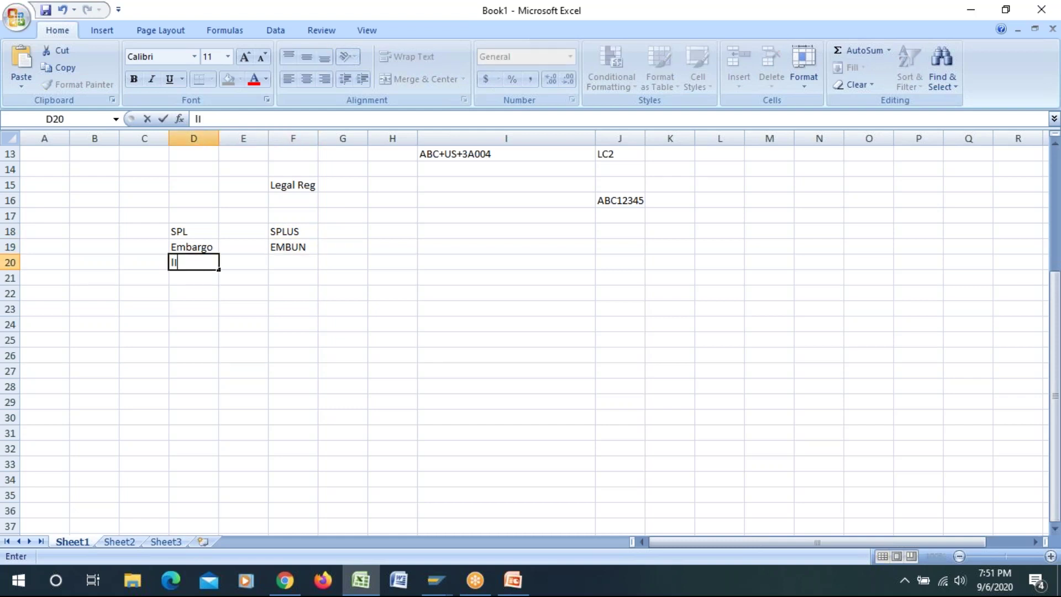
text(CNESE)
click(193, 325)
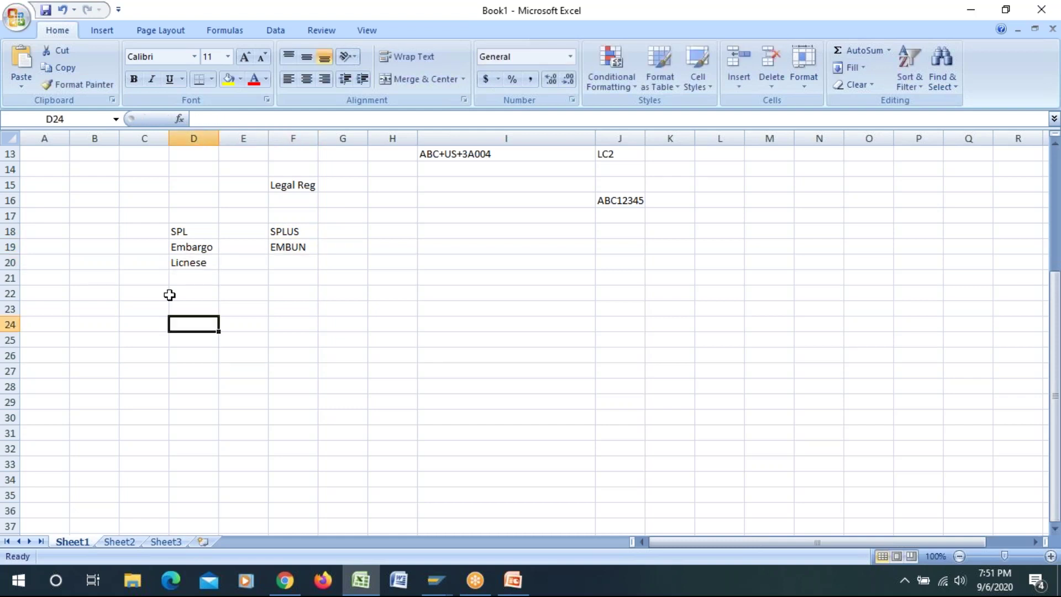
click(206, 260)
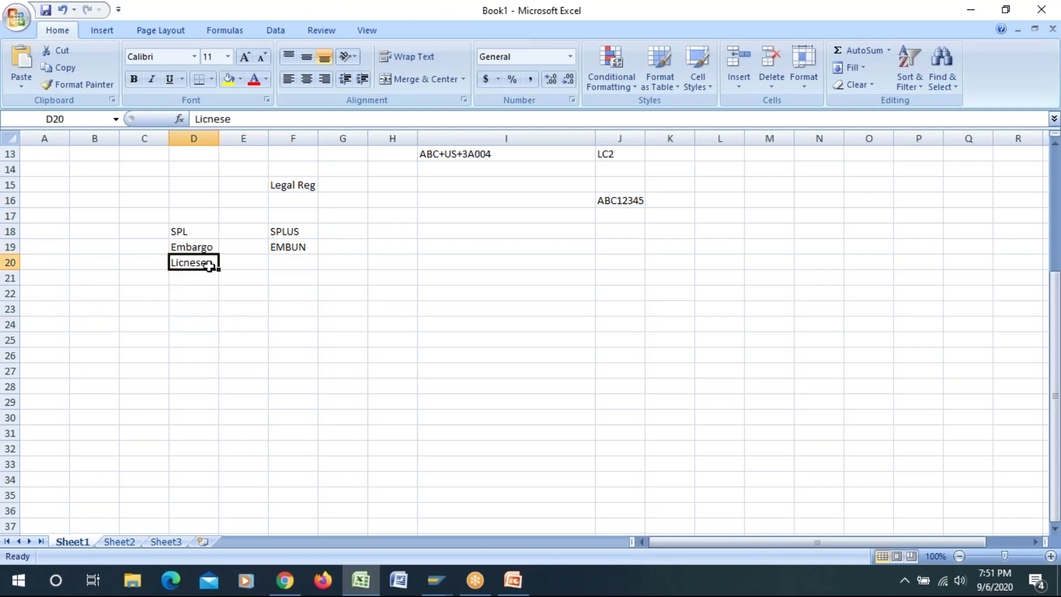
double_click(209, 266)
key(BackSpace)
key(BackSpace)
key(BackSpace)
key(BackSpace)
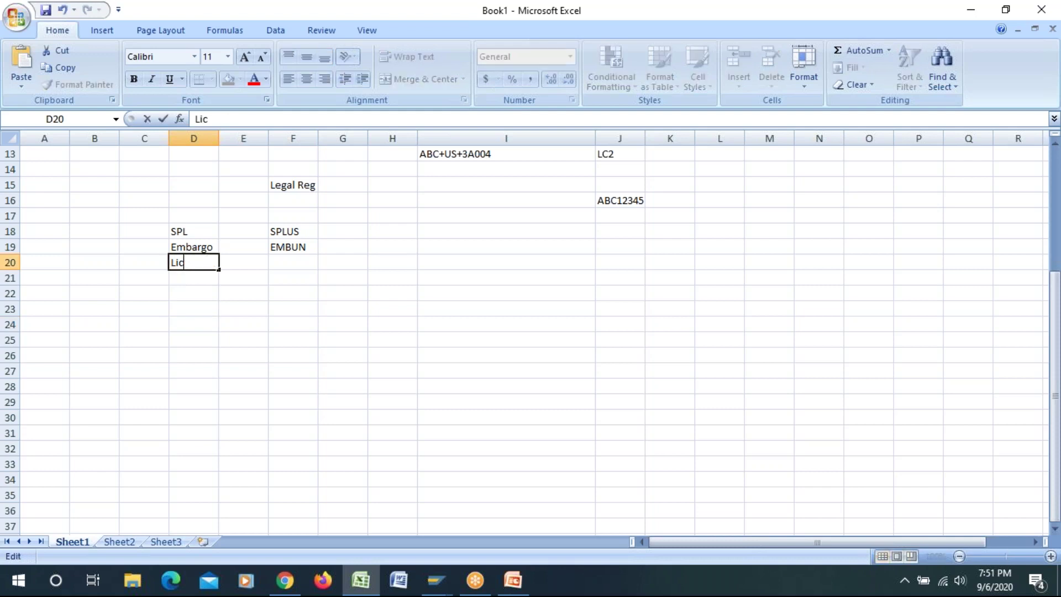
text(ense)
click(280, 264)
- Review the SPL, Embargo and License rows together with their legal regulation codes in column F
drag(181, 230, 309, 266)
click(186, 326)
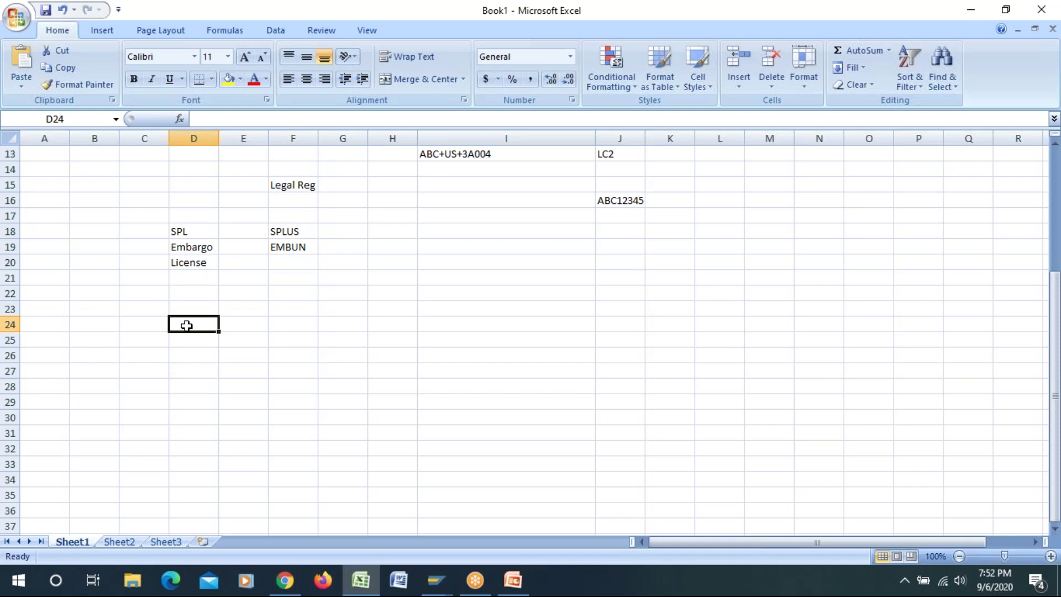
drag(284, 232, 342, 231)
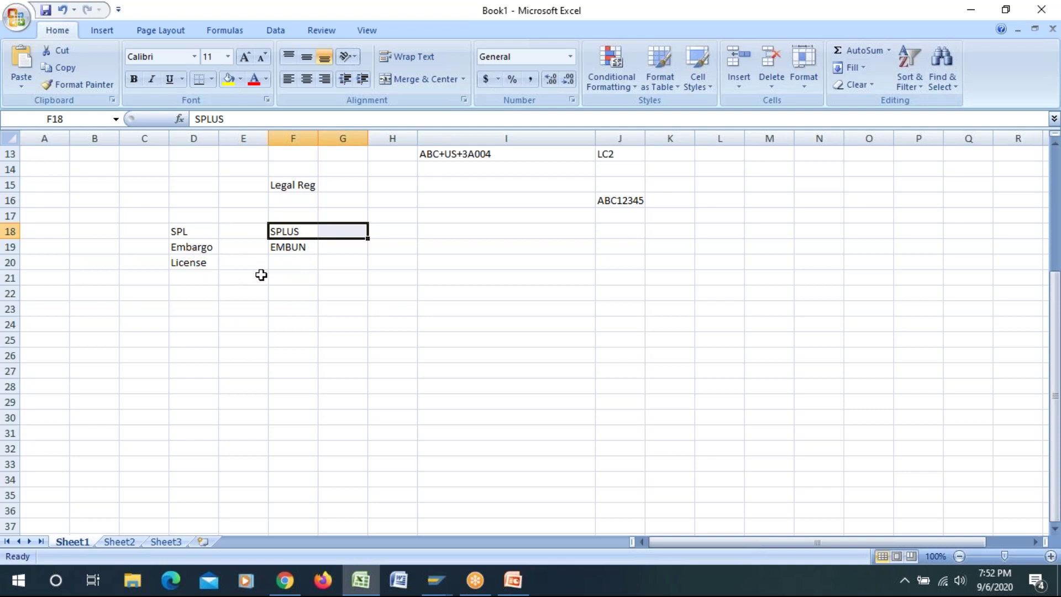
click(291, 263)
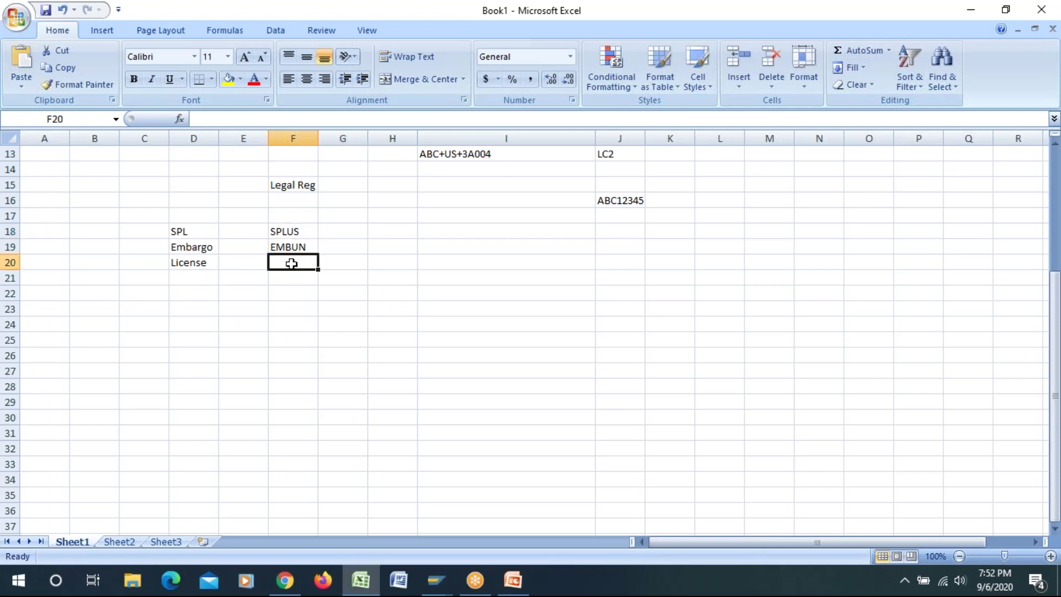
click(184, 298)
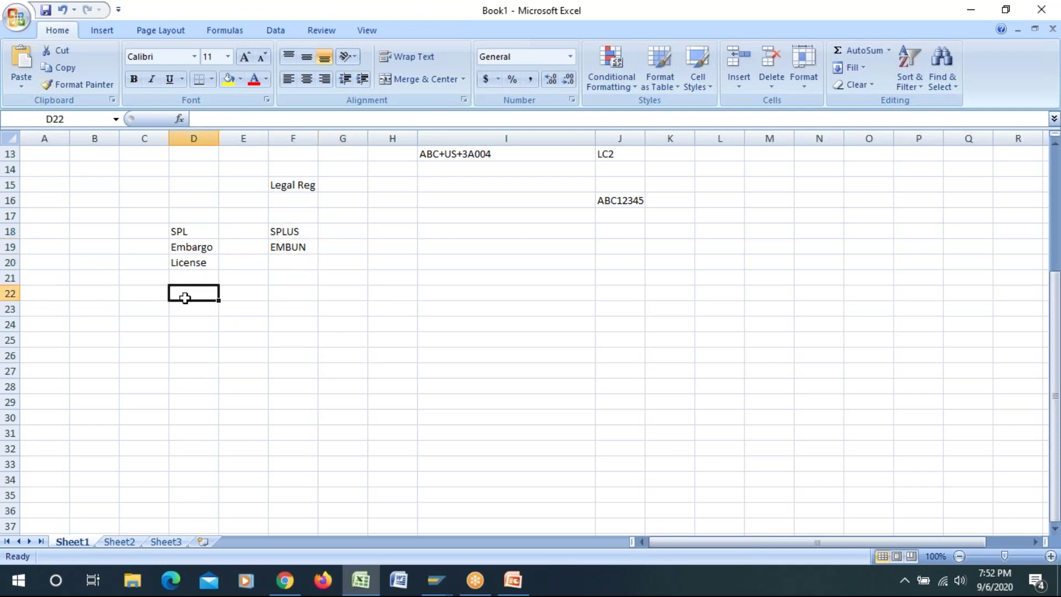
- Enter the customs legal regulation codes CUSIN in cell F22 and CUSGB in cell F24
click(287, 298)
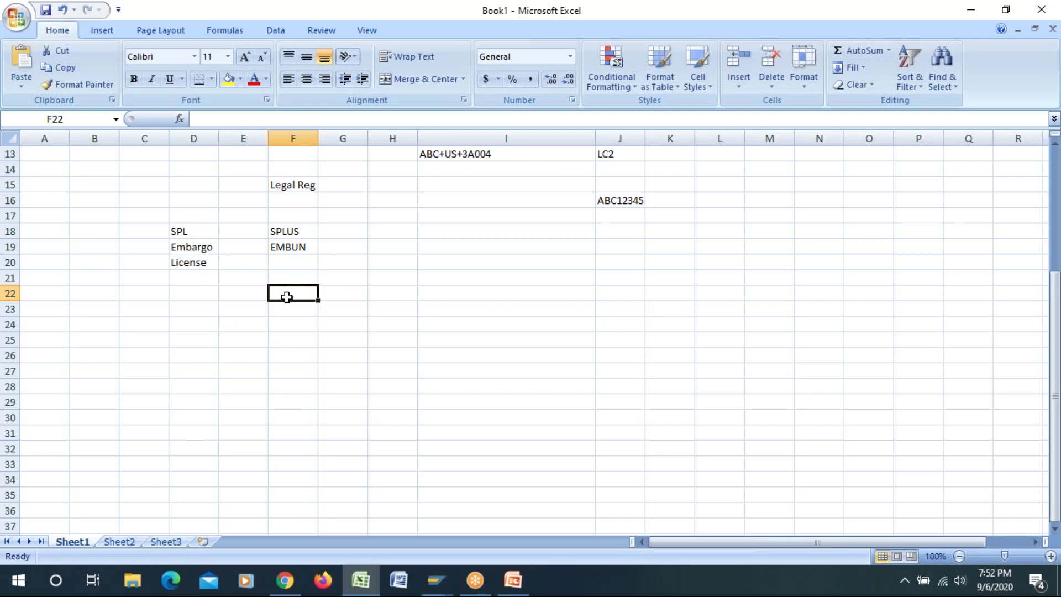
text(CUS)
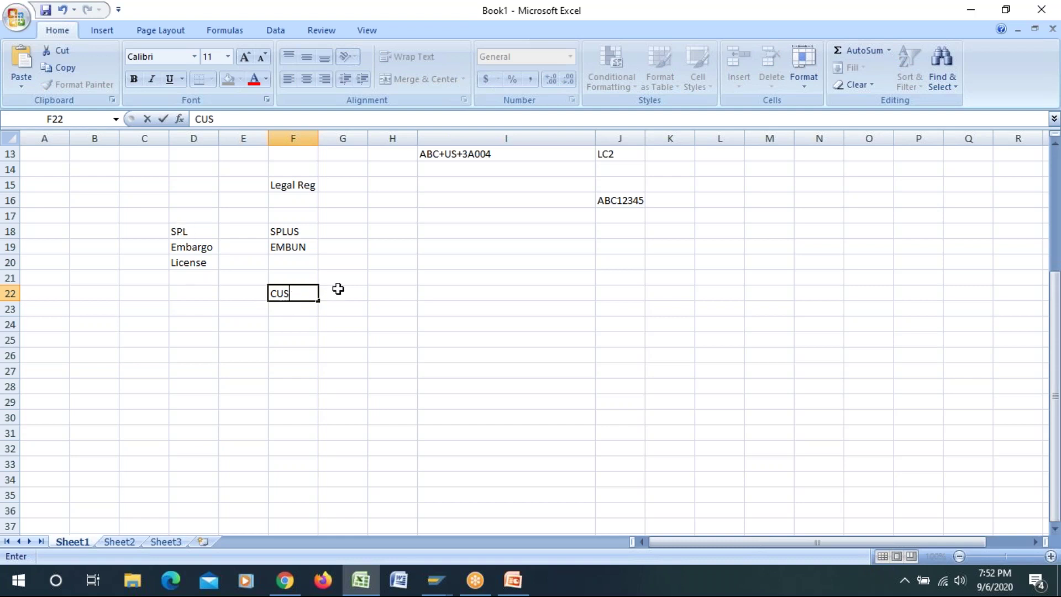
text(IN)
click(284, 330)
text(CU)
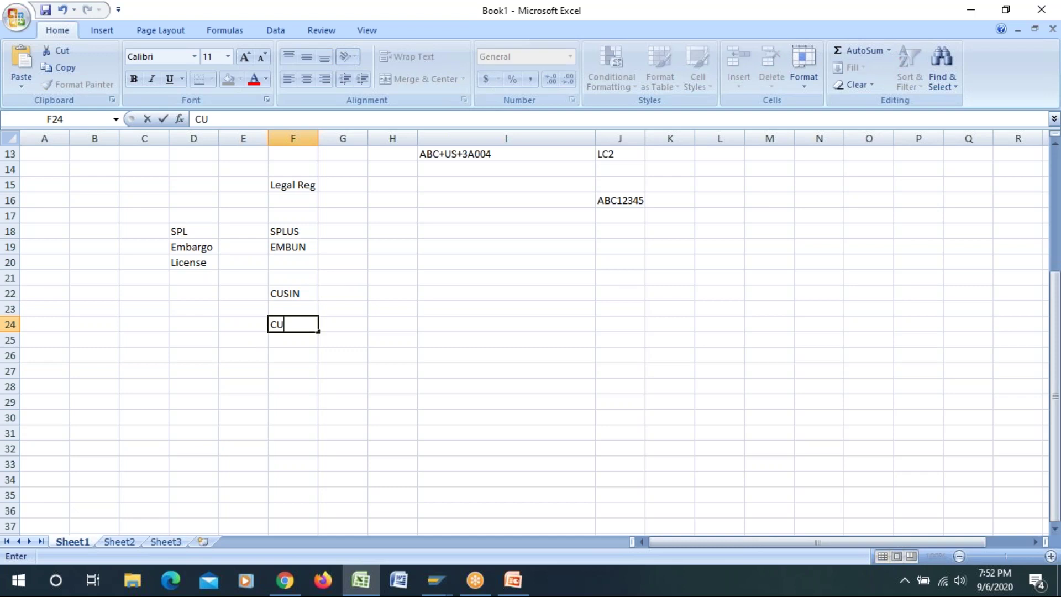
text(SGB)
- Enter the customs legal regulation code CUSNL in cell F26
click(293, 357)
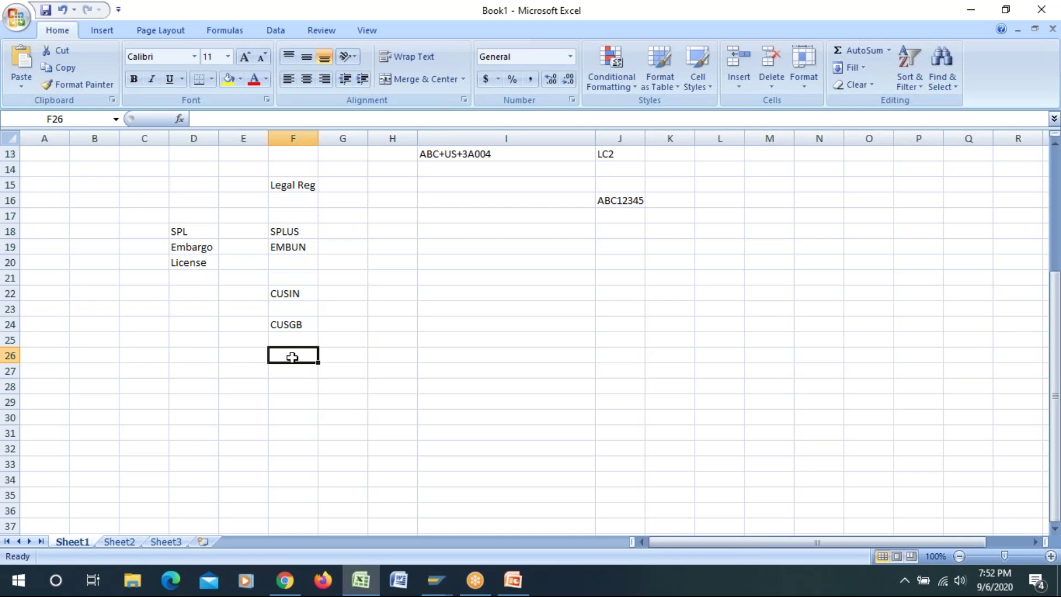
text(NUSN)
key(BackSpace)
key(BackSpace)
key(BackSpace)
key(BackSpace)
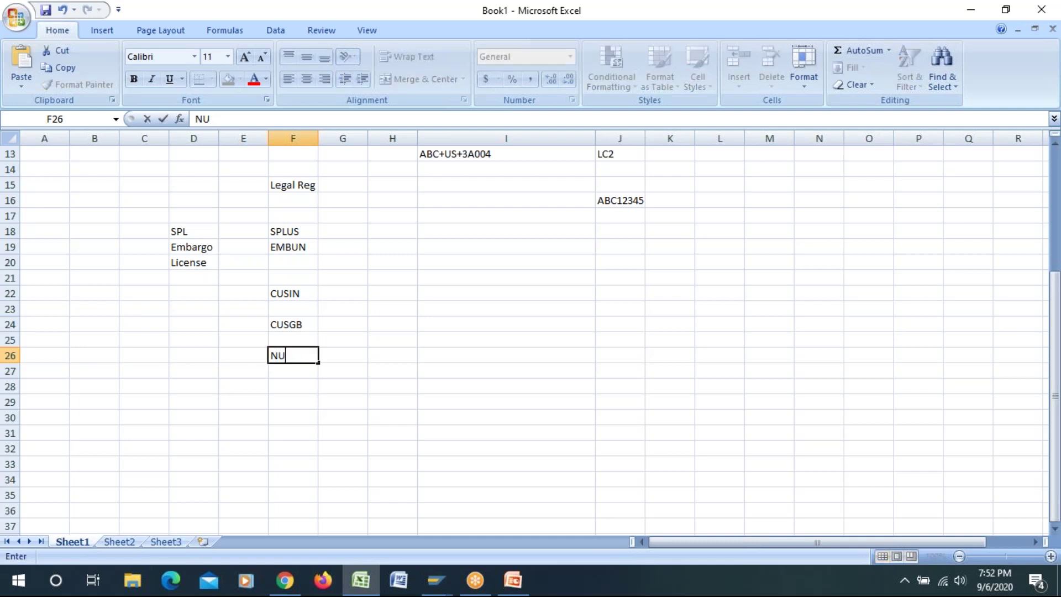
text(CUSNL)
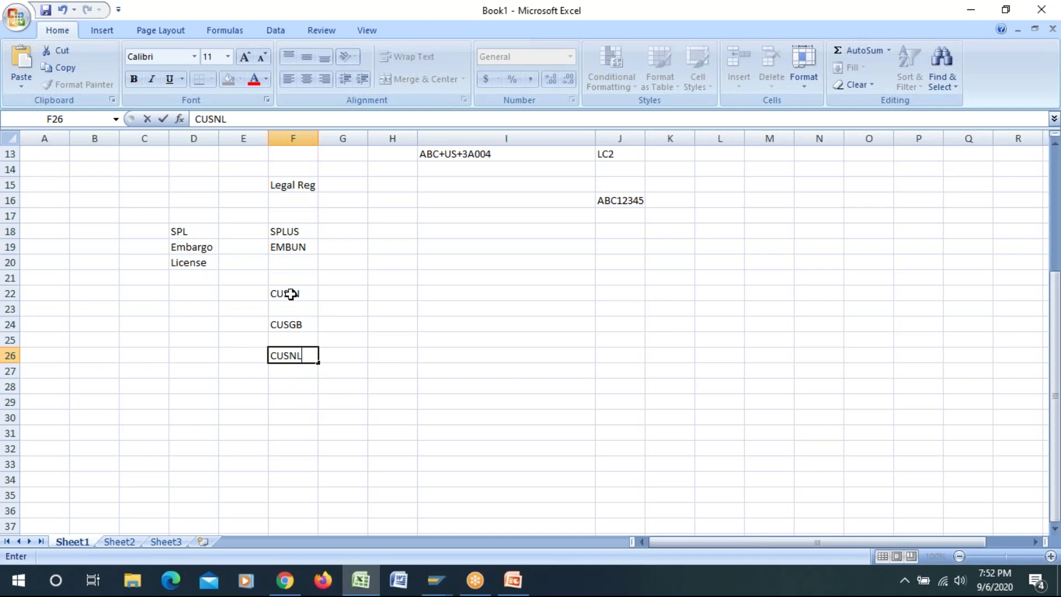
- Clear the CUSIN code from cell F22
drag(289, 293, 291, 368)
key(BackSpace)
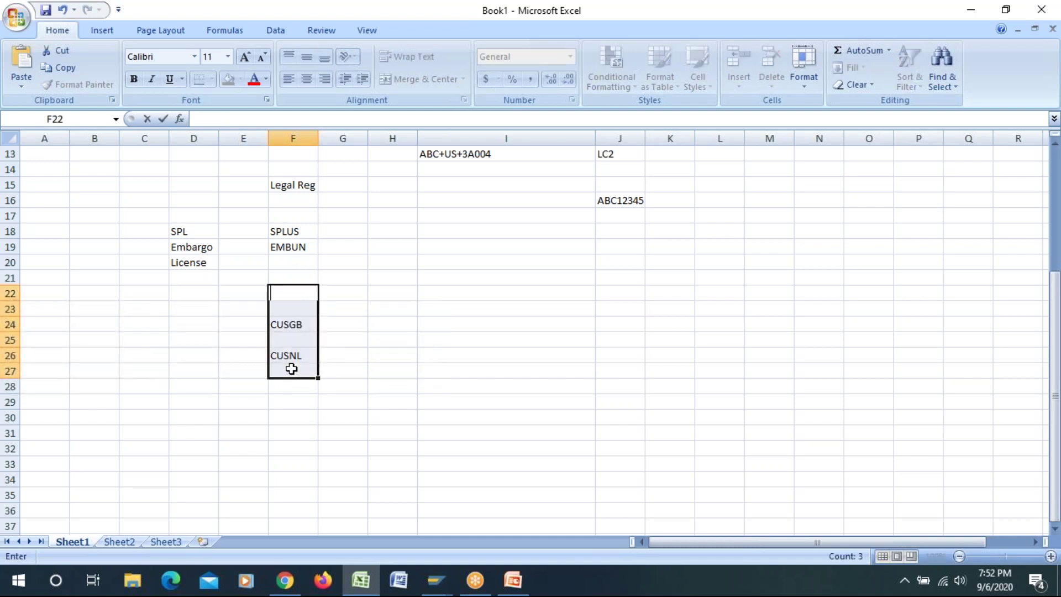
click(490, 357)
drag(298, 325, 327, 358)
click(517, 373)
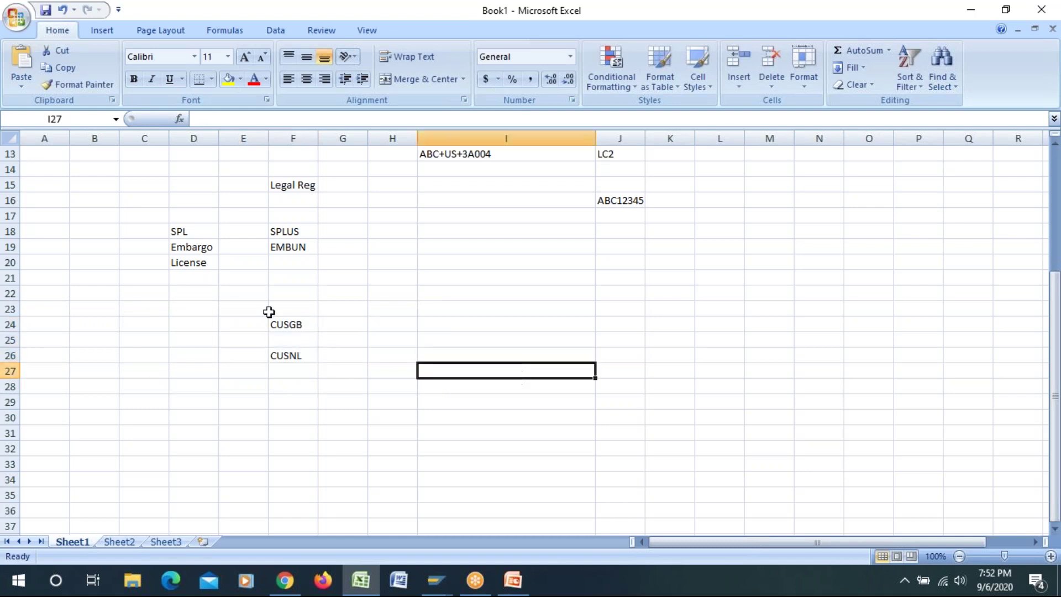
- Switch back to the Display IMG window in SAP and collapse the Legal Regulations and General Settings nodes
key(alt+Tab)
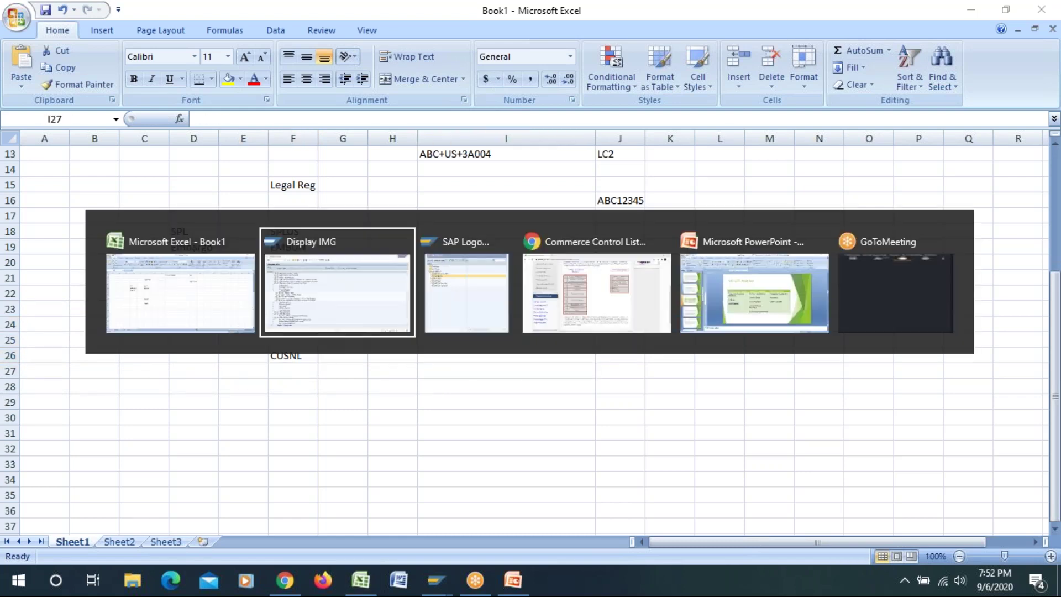
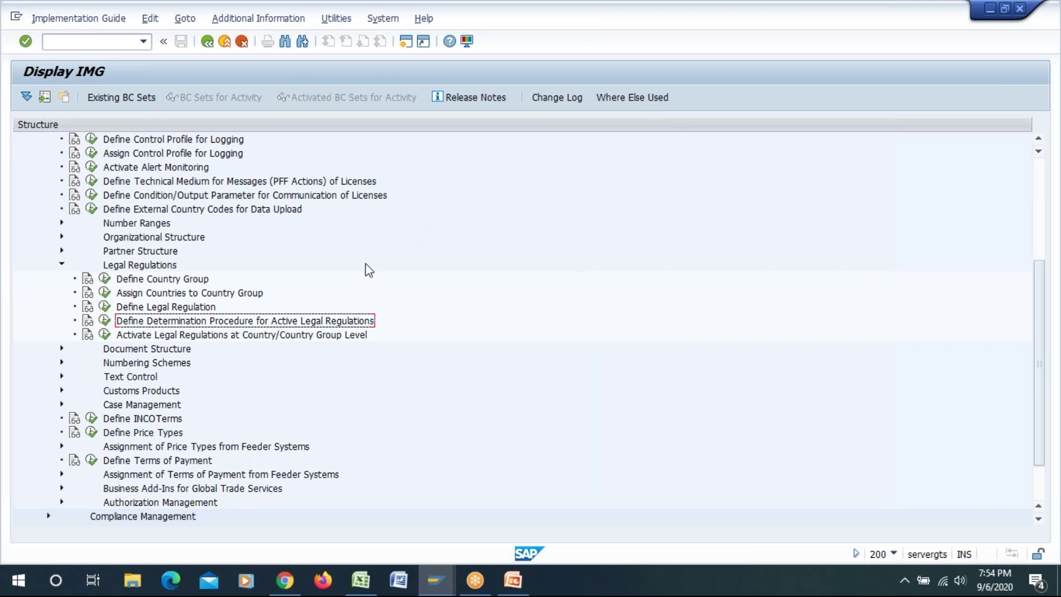
click(61, 265)
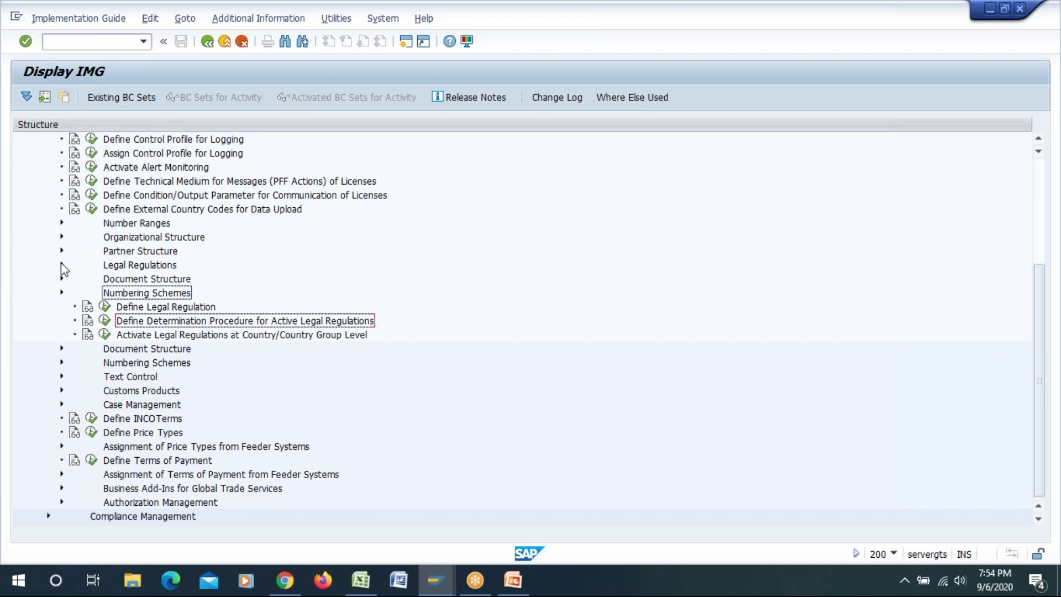
scroll(61, 263, up, 5)
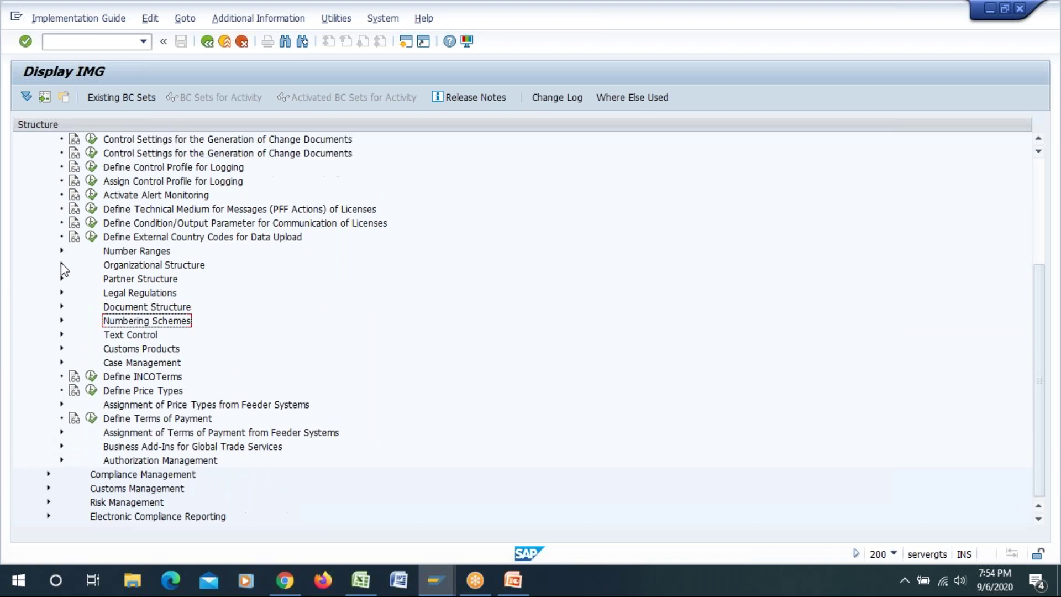
click(49, 212)
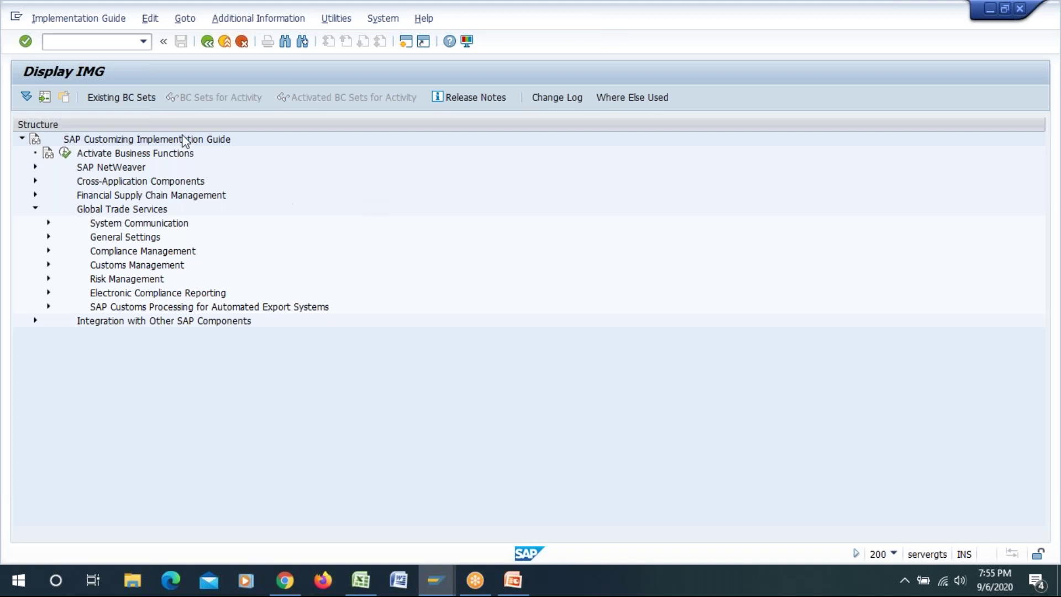
- Leave the Display IMG screen and decline to see the detailed connection error description
click(207, 44)
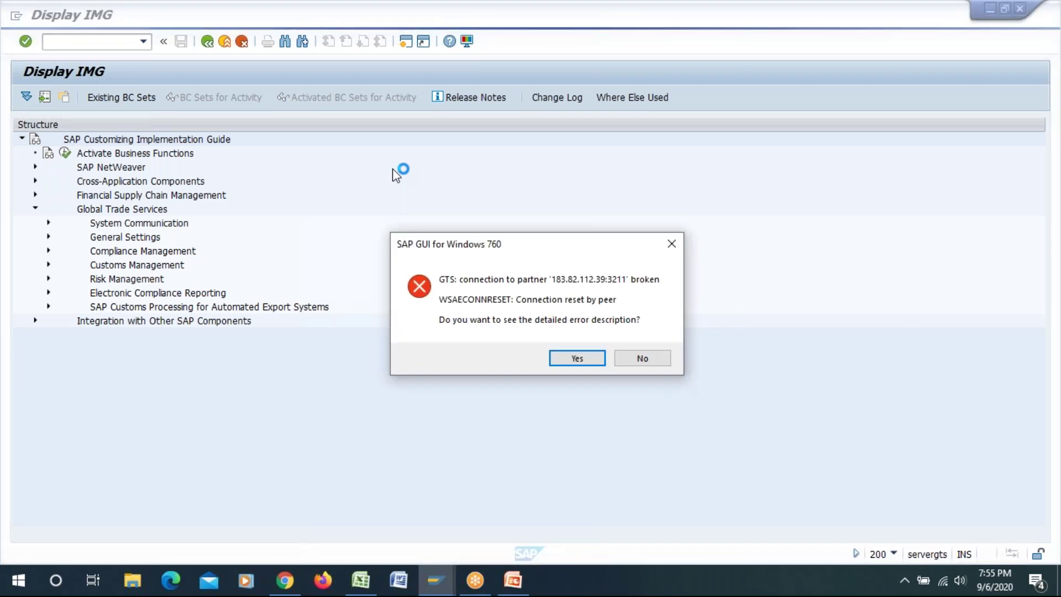
click(645, 357)
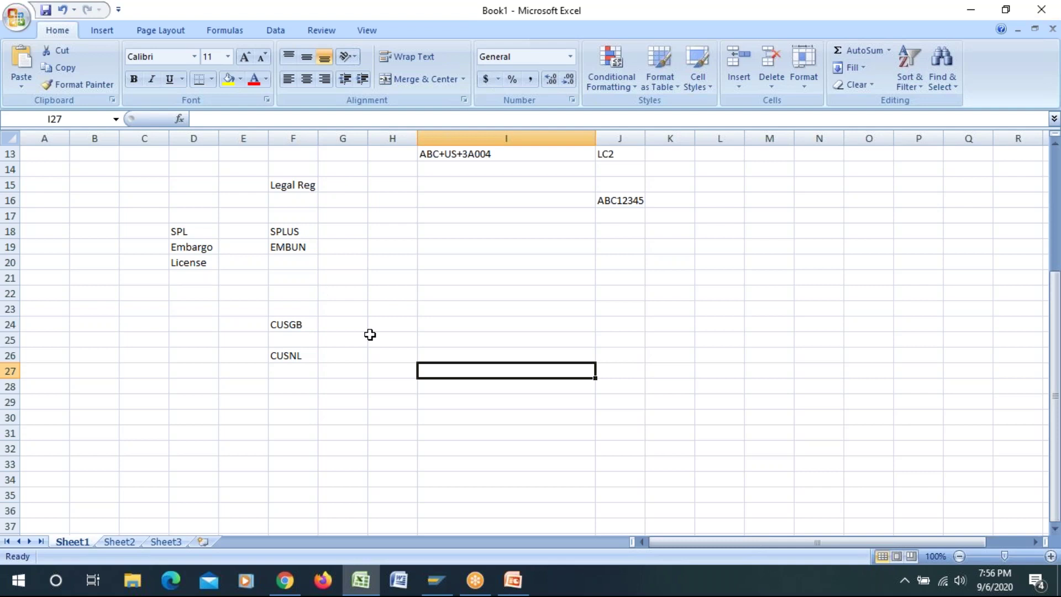
- Clear the customs legal regulation codes CUSGB and CUSNL from cells F24 and F26
click(642, 371)
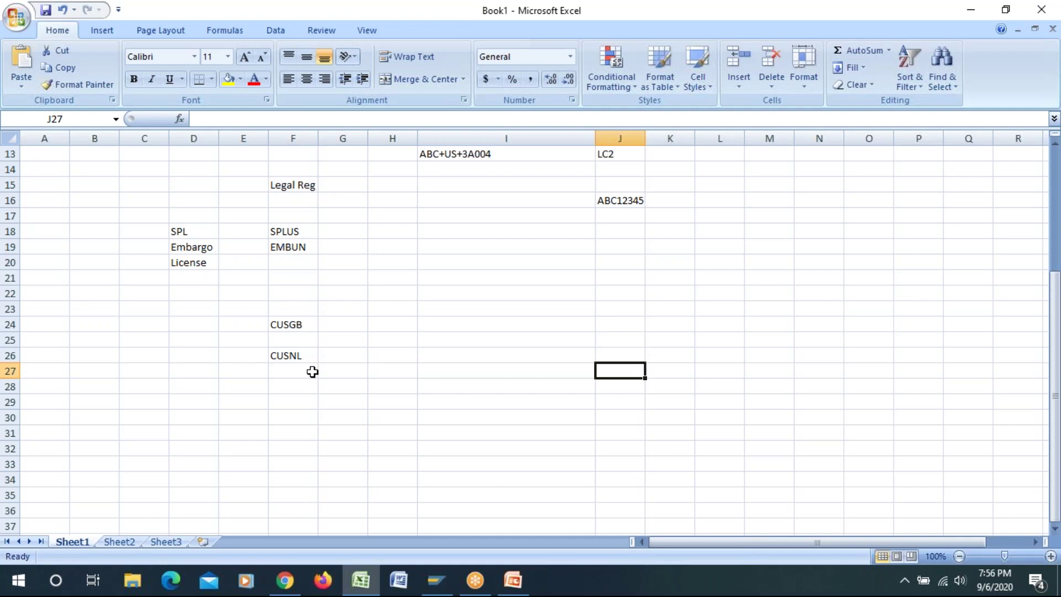
click(415, 326)
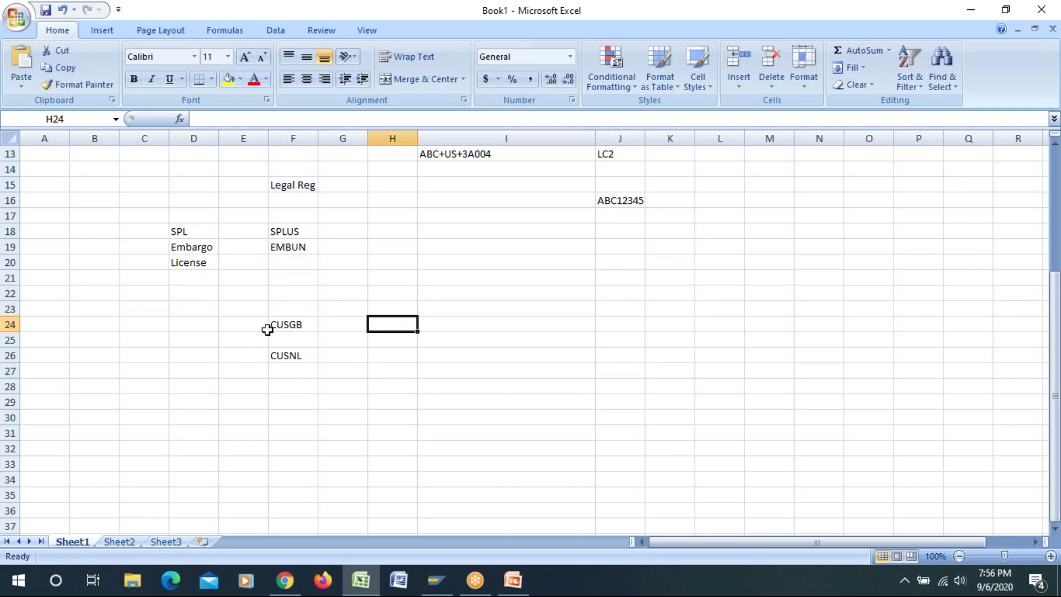
click(292, 328)
key(Delete)
click(291, 353)
key(Delete)
click(403, 373)
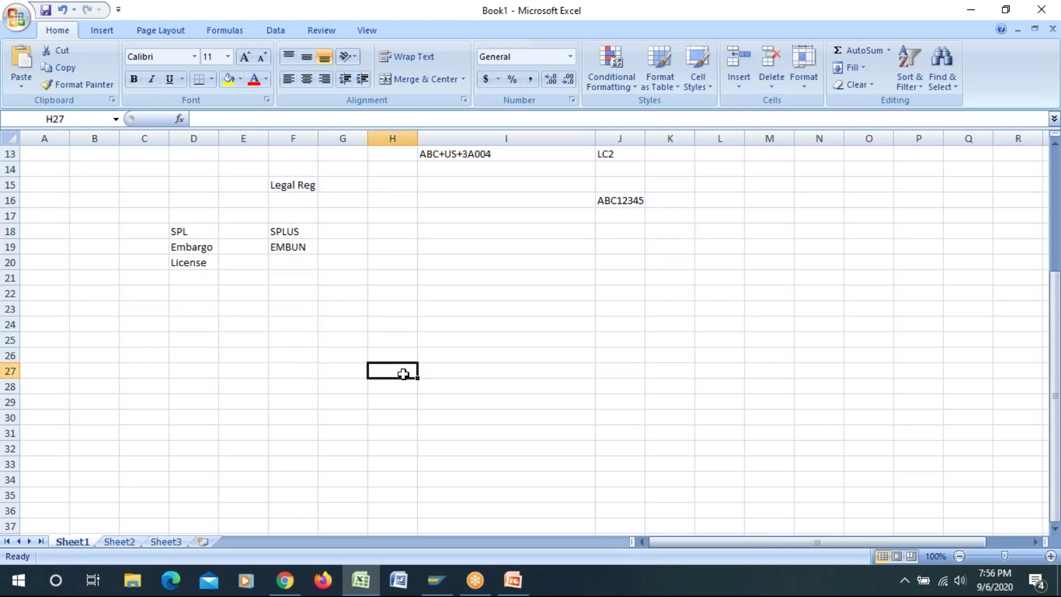
click(223, 389)
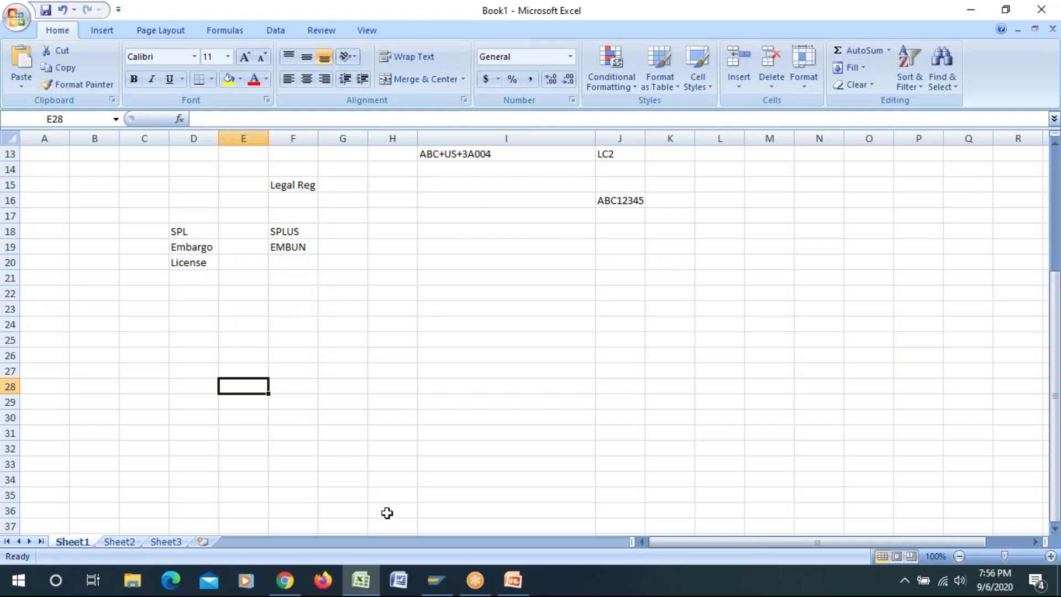
- Switch to SAP Logon and open the GTS Server connection
mouse_move(435, 580)
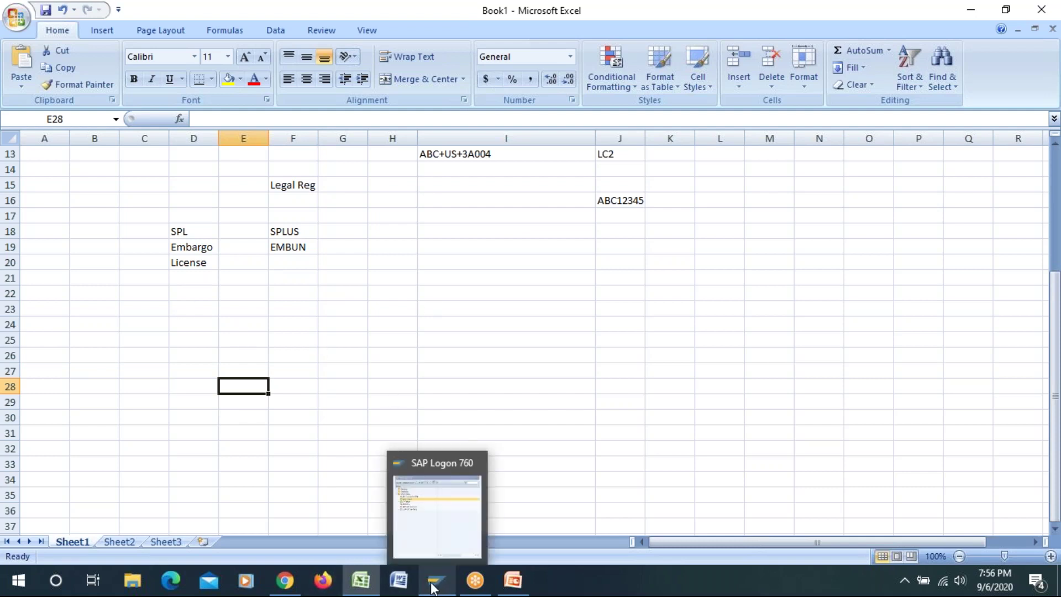
click(395, 492)
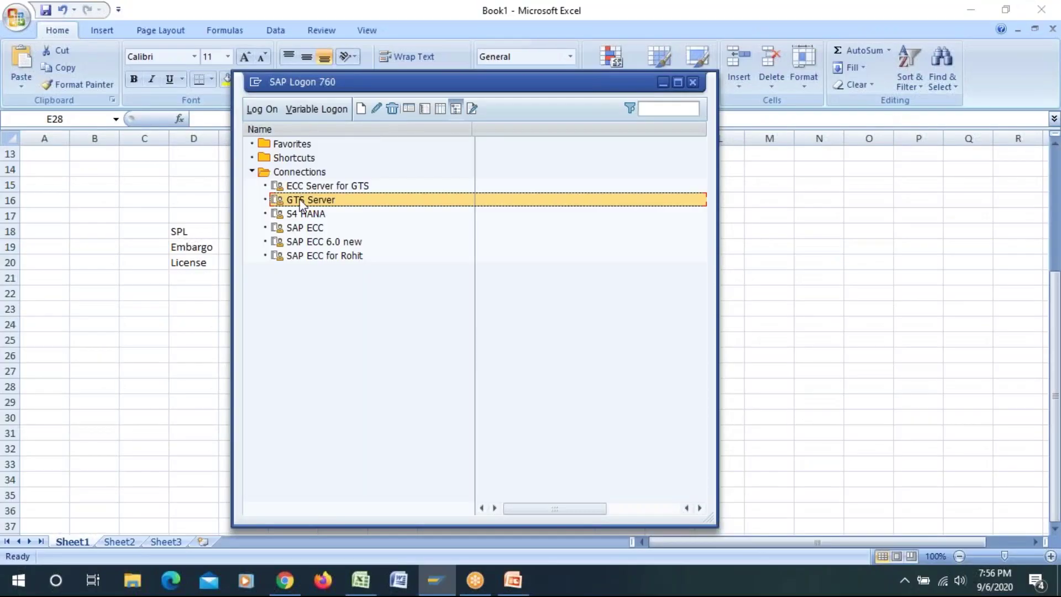
double_click(301, 205)
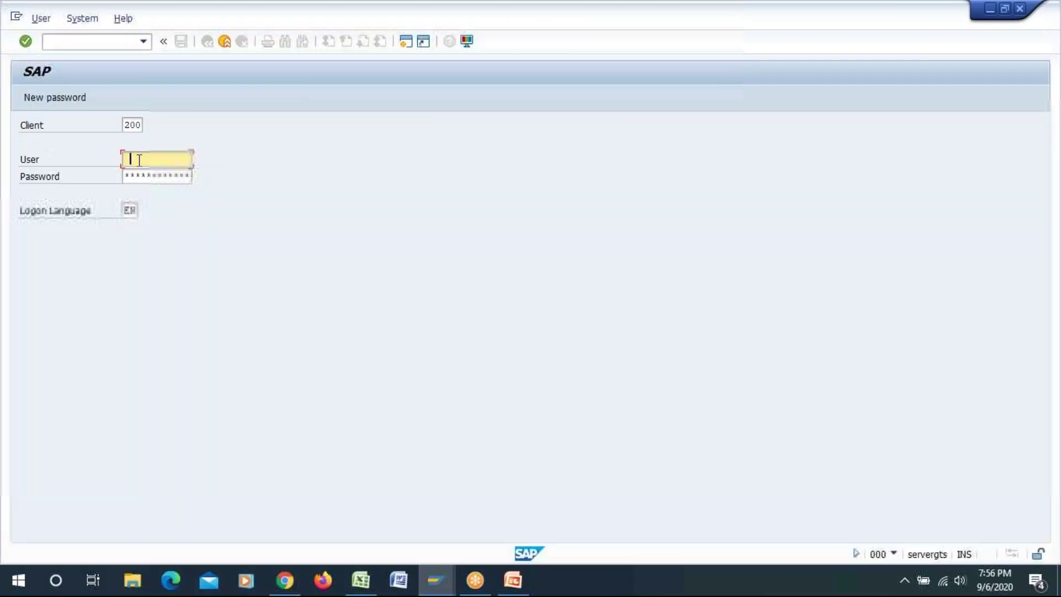
- Log on to client 200 with the user ID and account password, continuing with this logon and ending any other logons
click(139, 160)
click(141, 172)
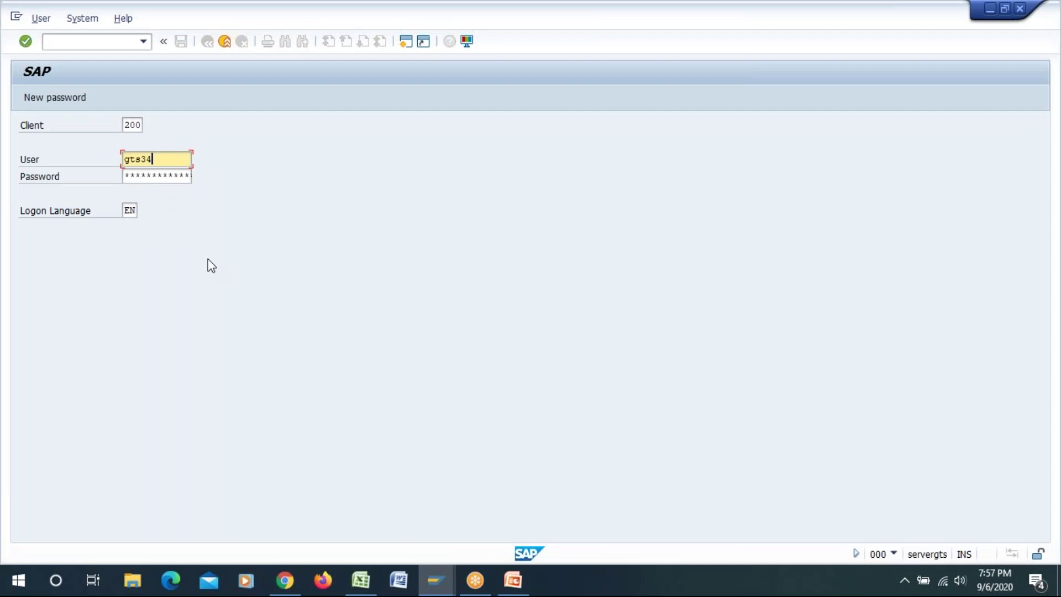
key(Tab)
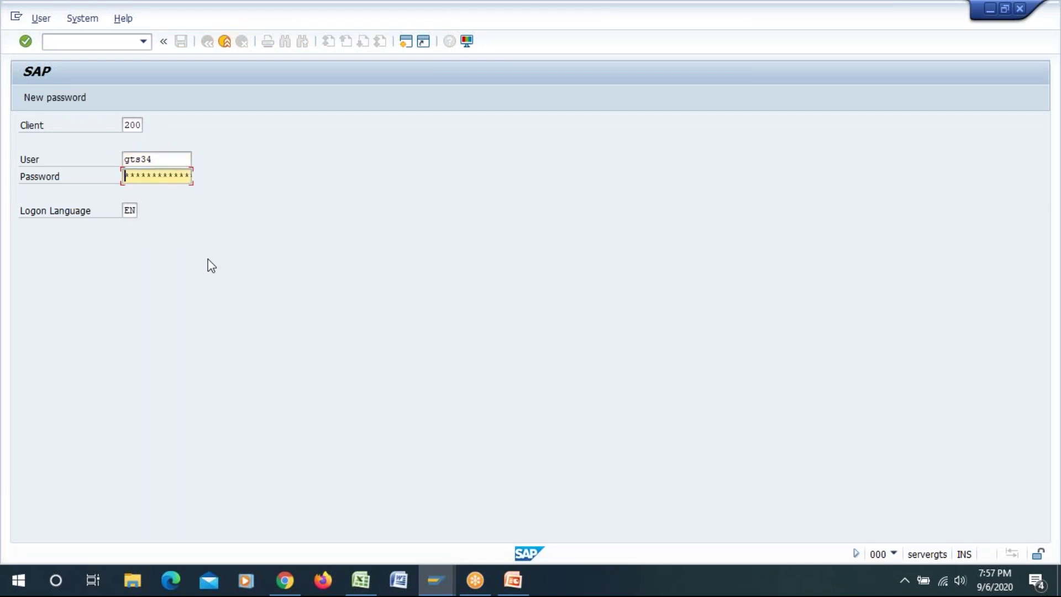
text(**********)
key(Return)
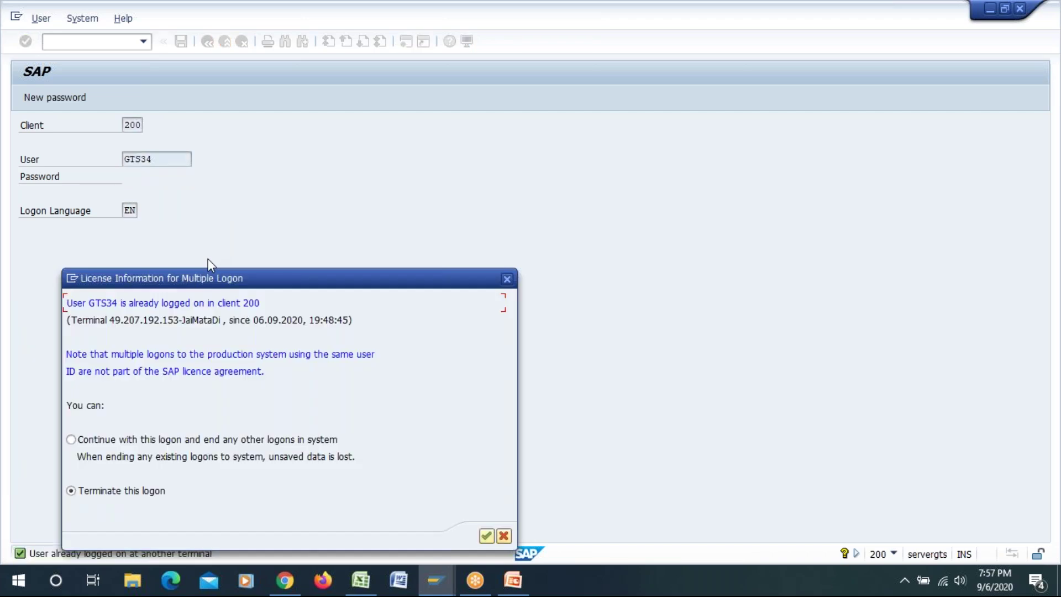
click(71, 439)
click(486, 536)
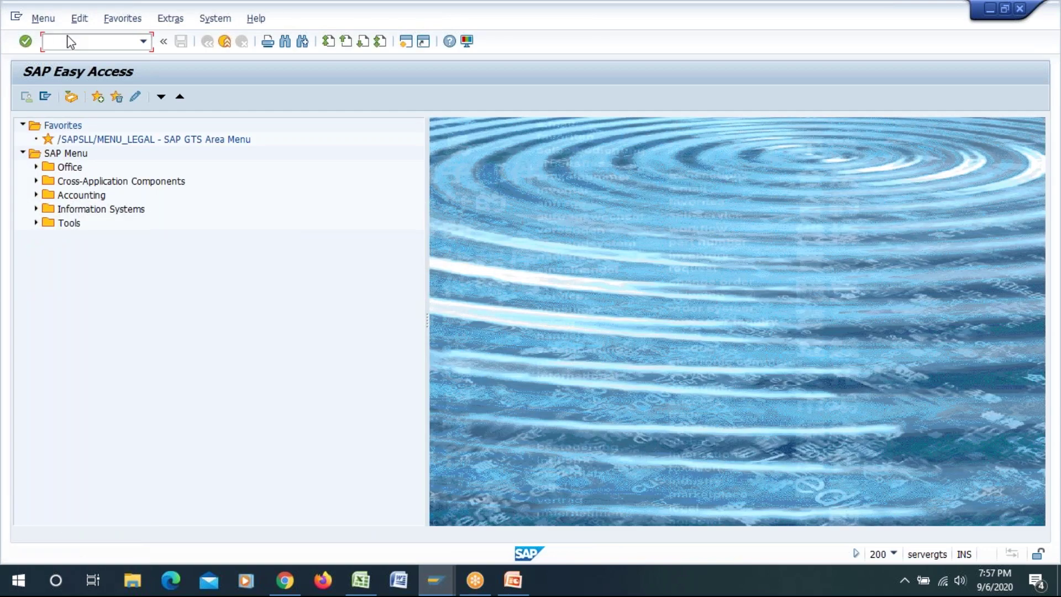
- Open the SAP GTS area menu from the favorites and go to the master data of Sanctioned Party List Screening
text(s)
double_click(111, 140)
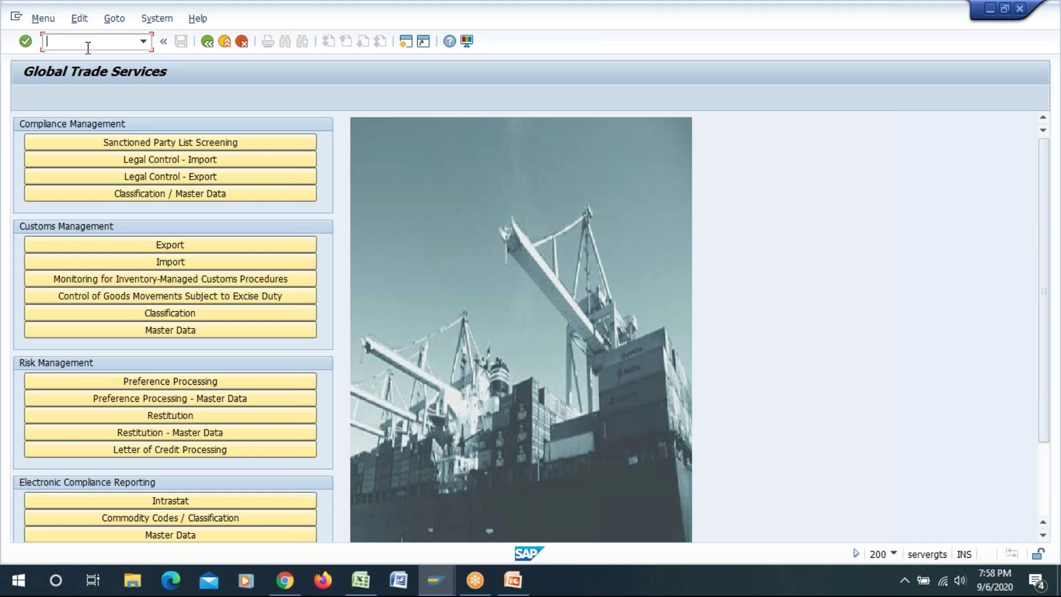
click(172, 141)
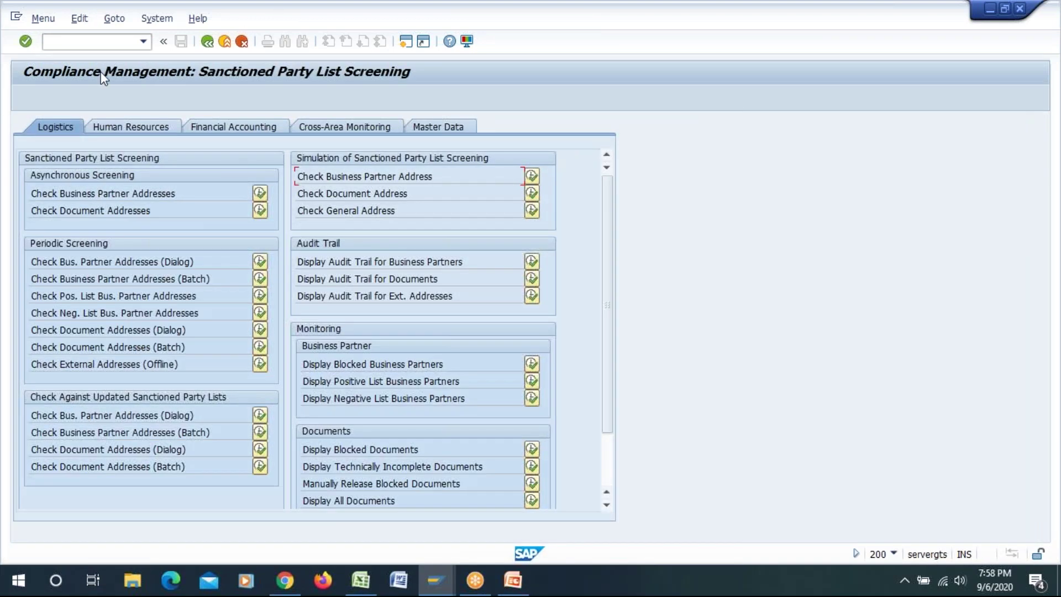
click(441, 129)
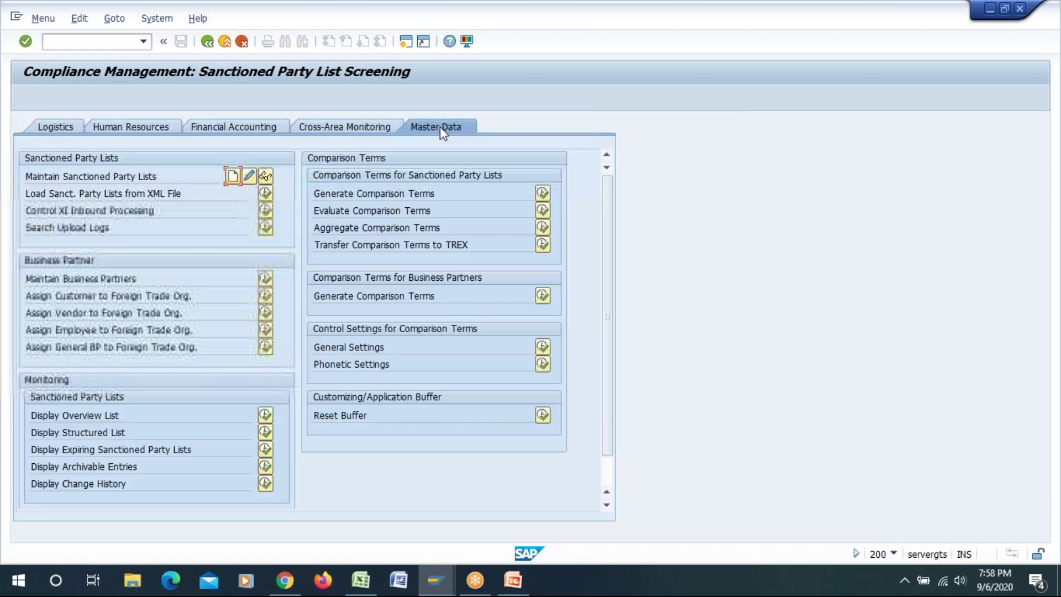
- Open the creation form for a sanctioned party list entry with legal regulation VSPL and list type VLIST
click(28, 177)
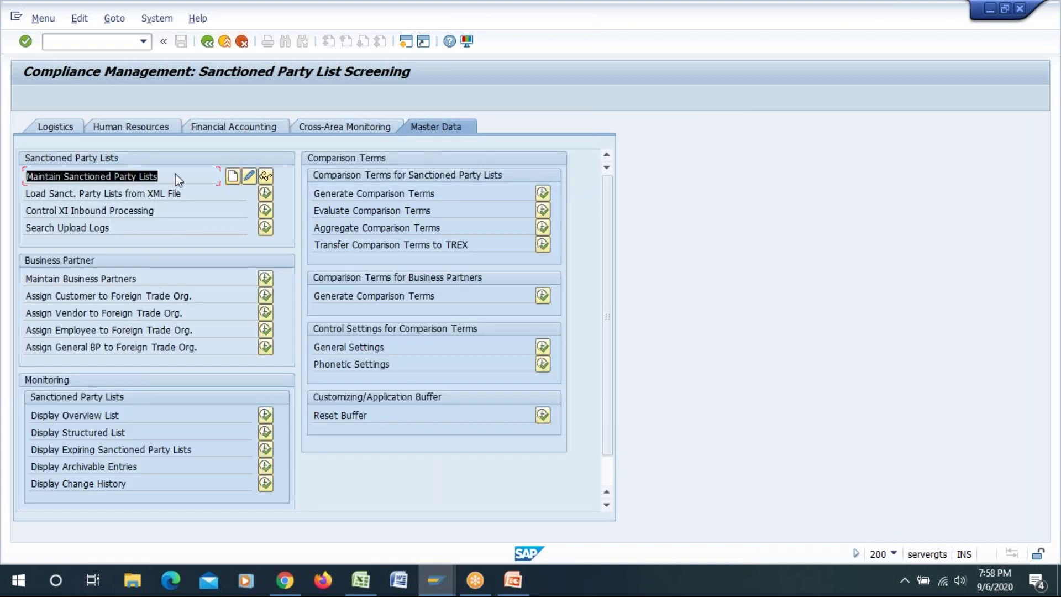
click(232, 176)
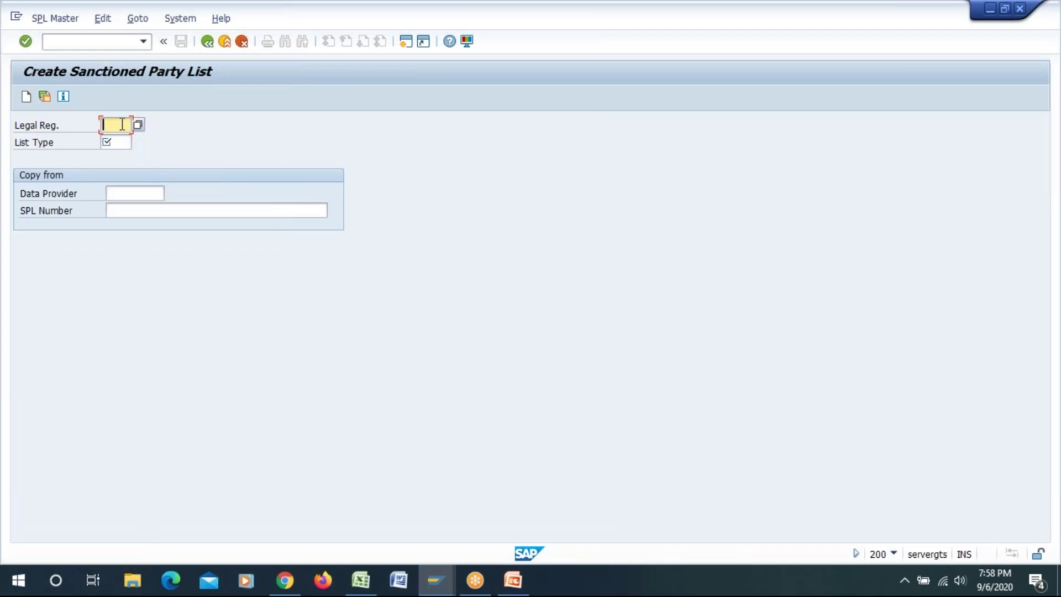
click(117, 142)
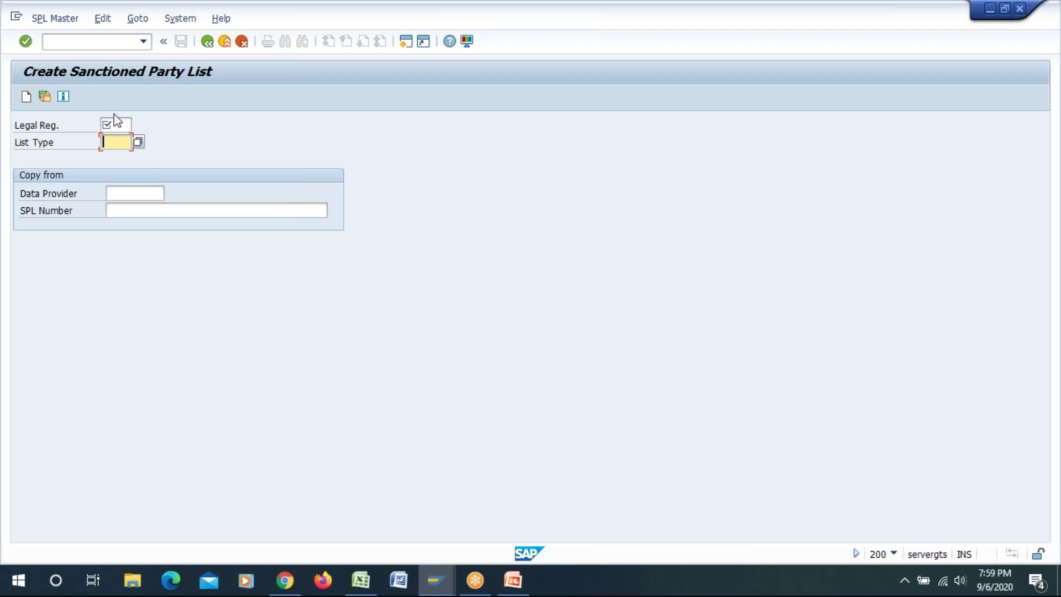
click(117, 124)
text(V)
click(125, 139)
key(Tab)
key(Return)
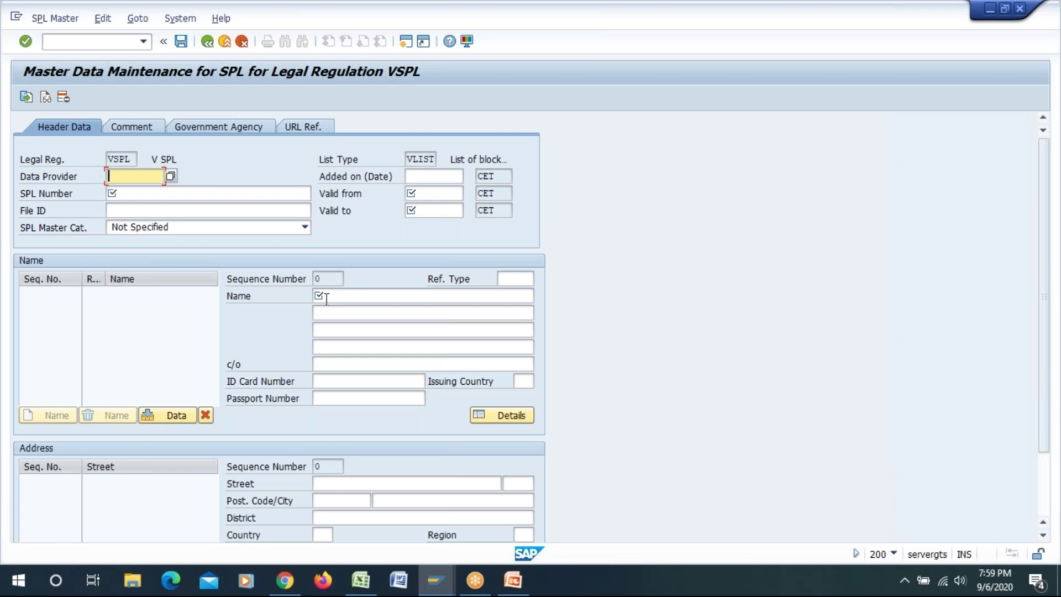
- Review the name, issuing country and address fields of the sanctioned party entry and leave the form without saving
click(346, 296)
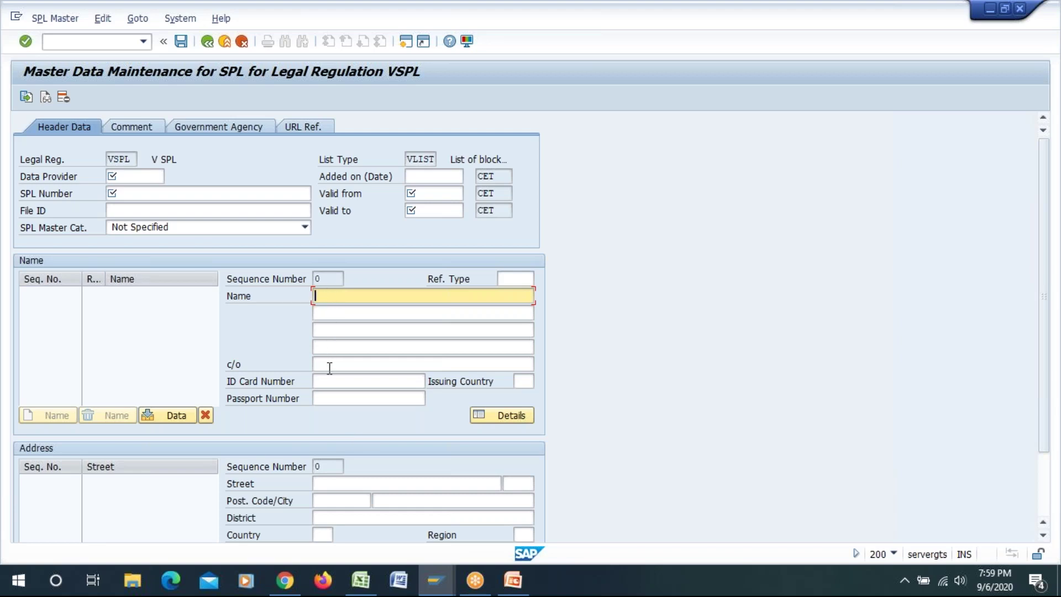
click(532, 382)
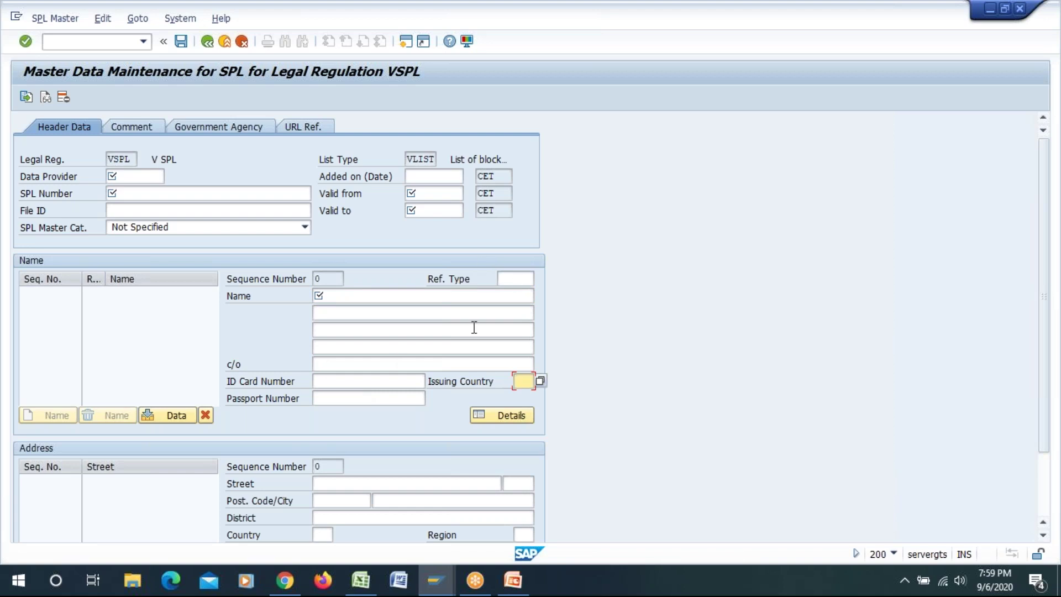
scroll(473, 326, down, 4)
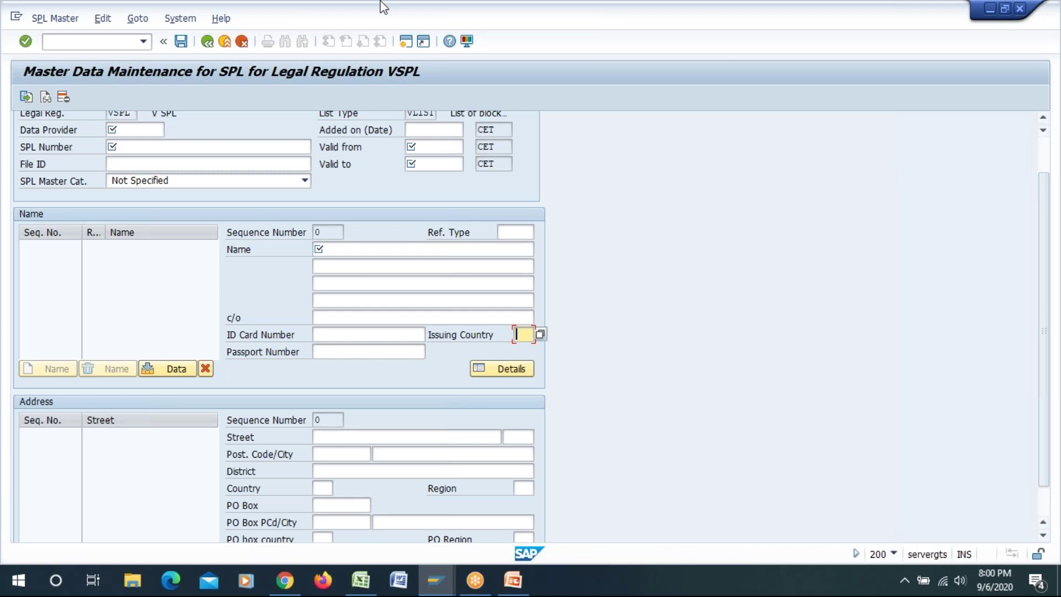
click(206, 46)
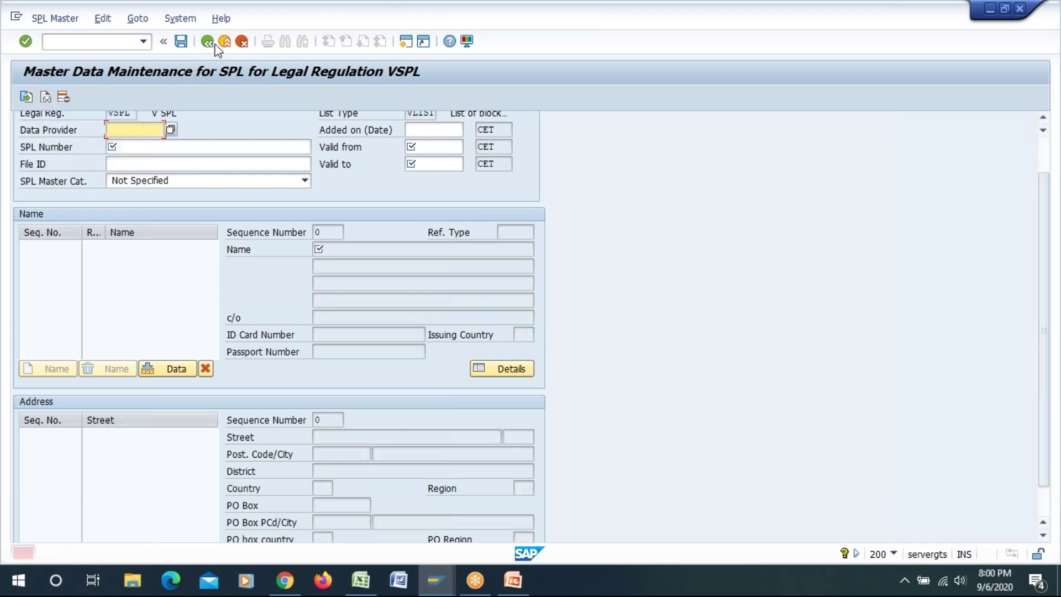
click(244, 43)
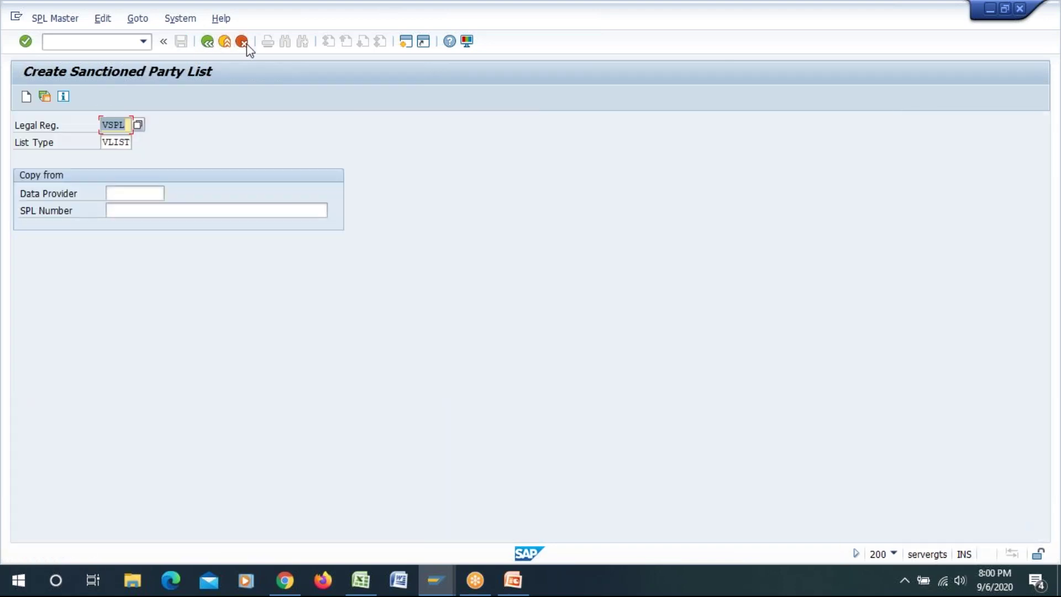
click(206, 42)
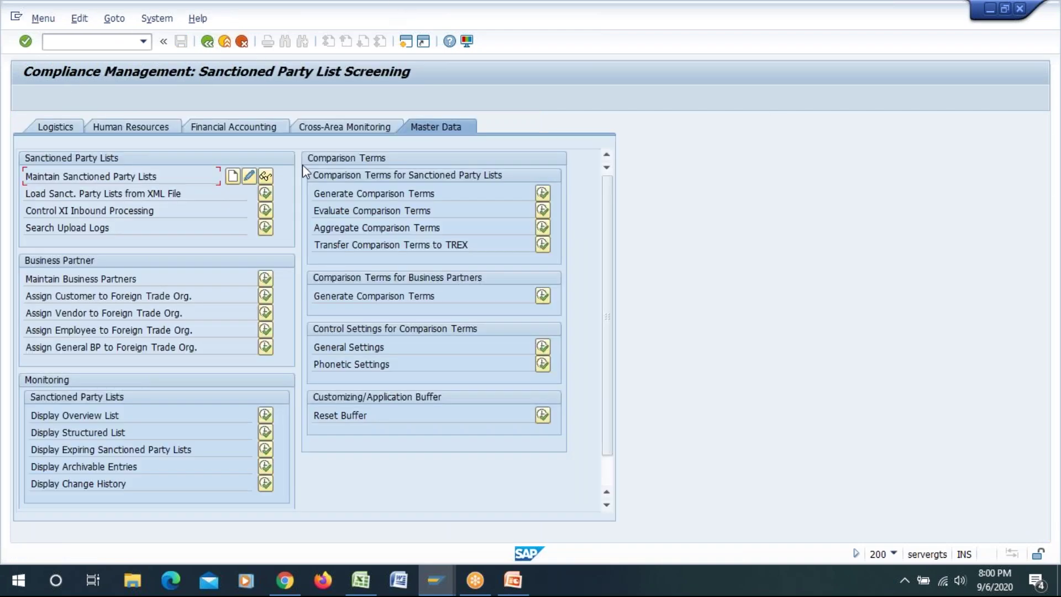
- Examine the list type, data provider and XML file path fields for loading sanctioned party lists from XML, and return to the master data
drag(102, 200, 212, 201)
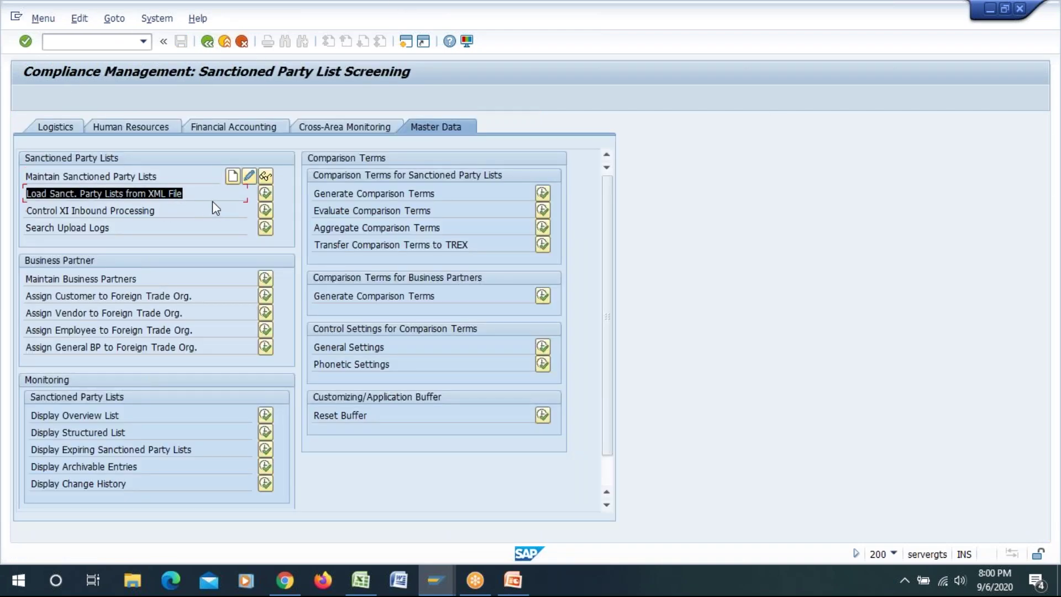
click(212, 200)
click(265, 193)
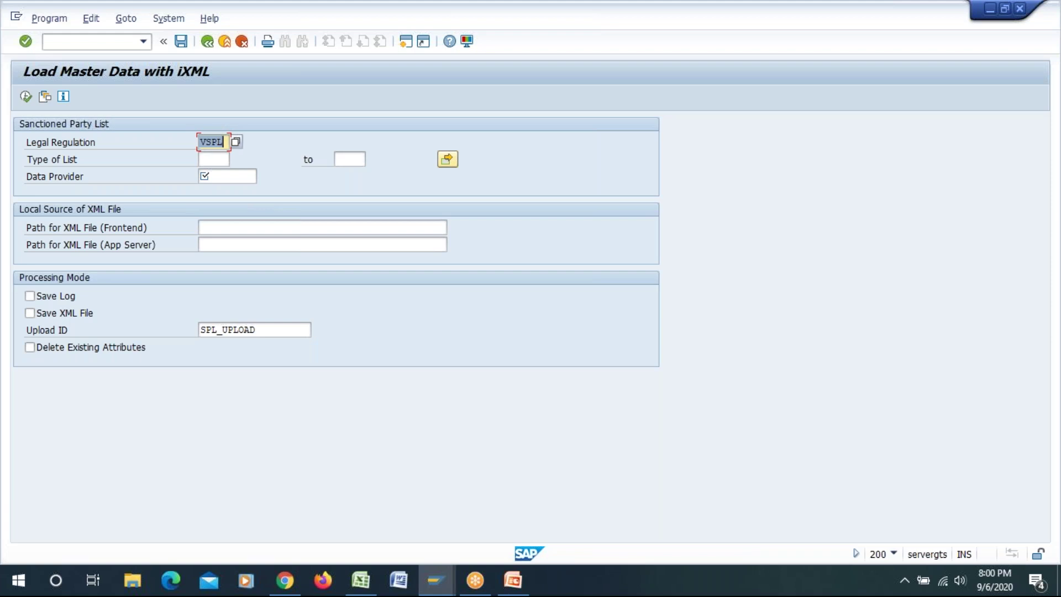
click(215, 159)
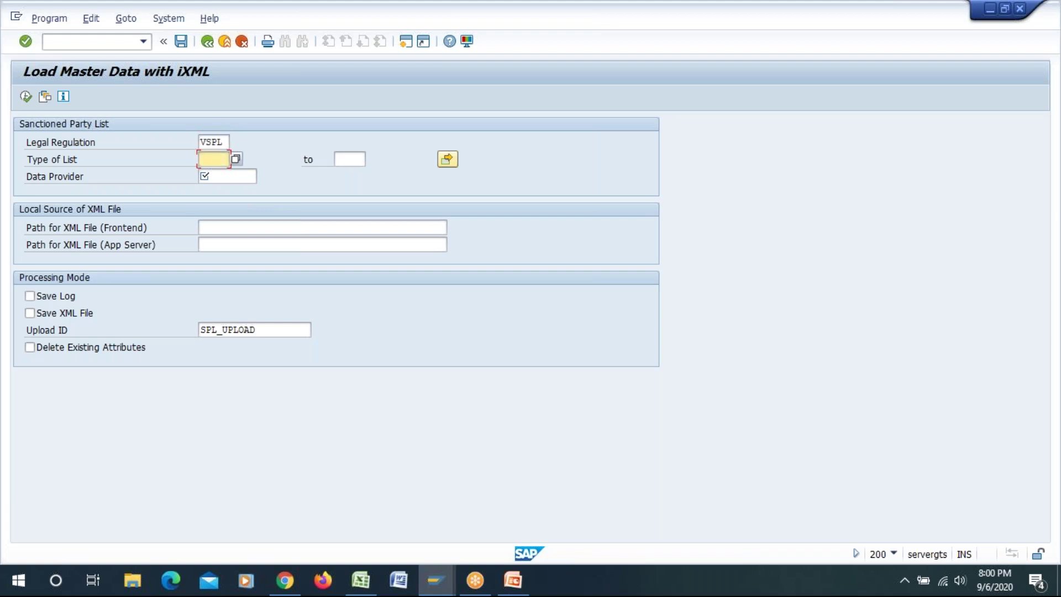
click(246, 176)
click(238, 224)
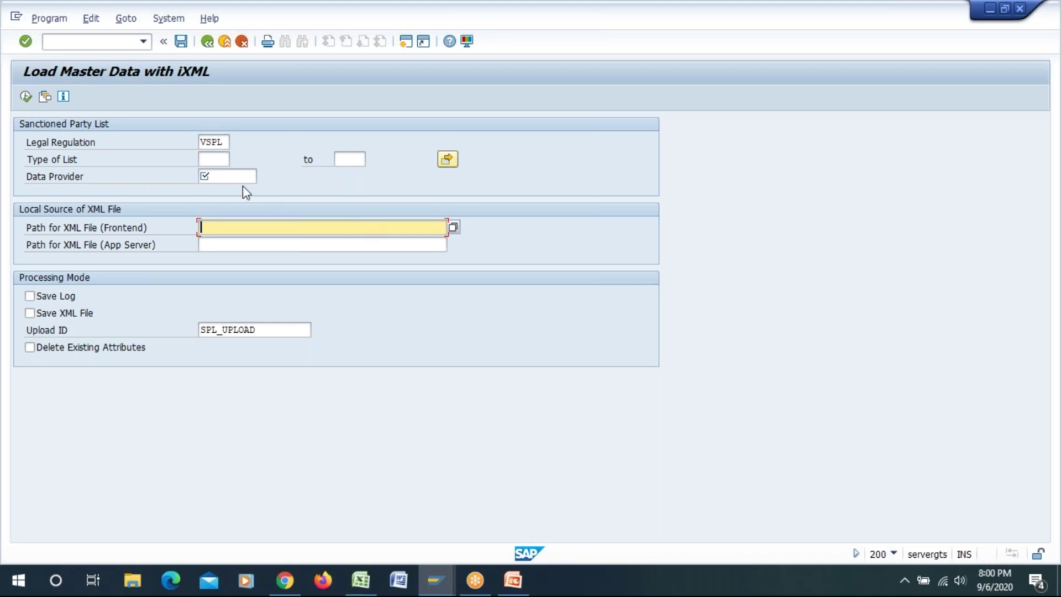
click(208, 41)
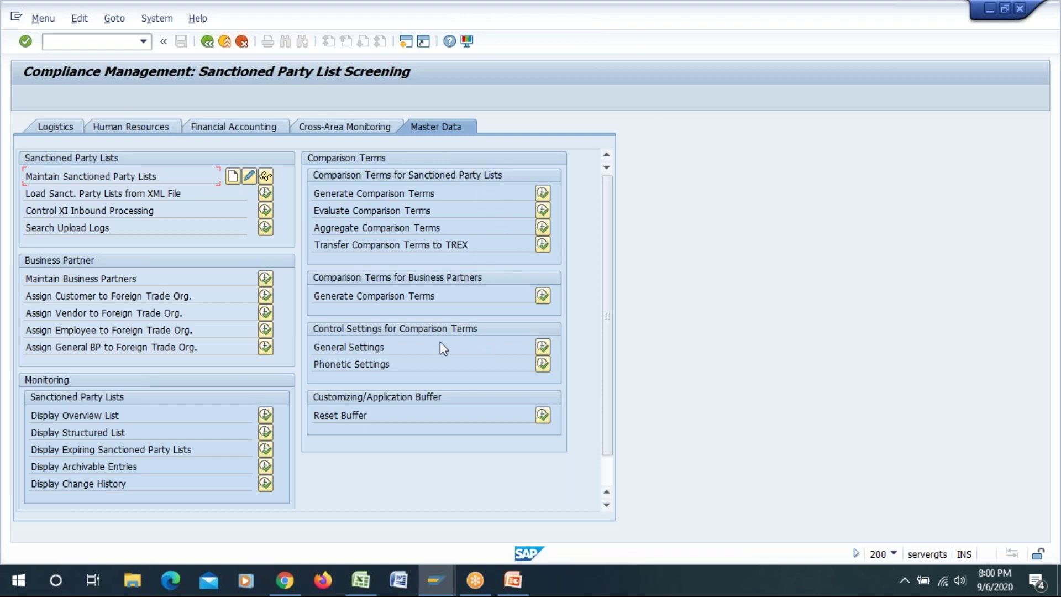
- Examine the asynchronous, periodic, updated-list and simulation screening functions in the Logistics area of Sanctioned Party List Screening
click(49, 124)
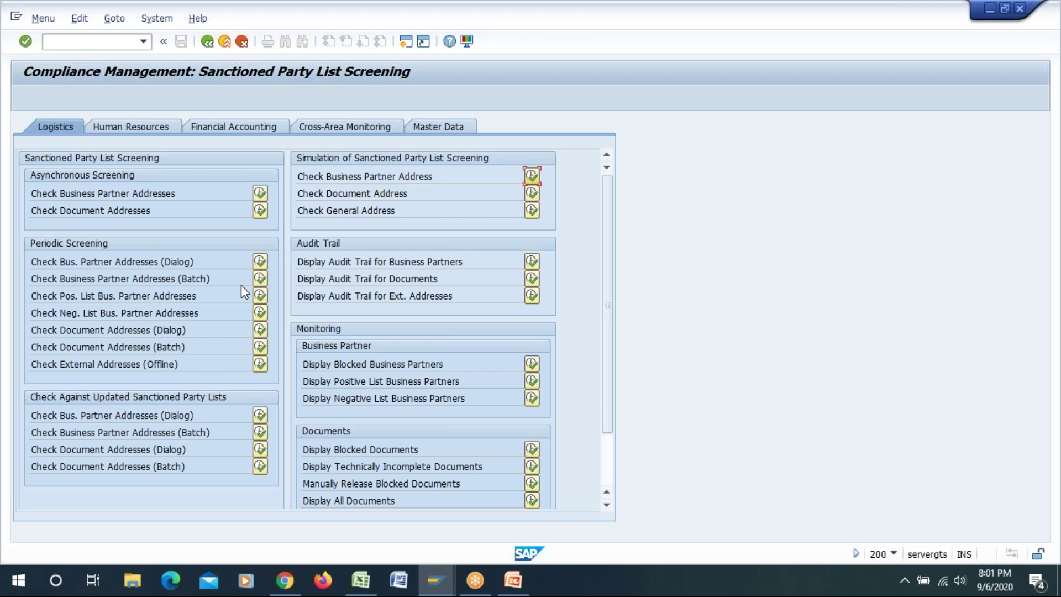
drag(98, 194, 48, 215)
click(55, 227)
drag(206, 262, 24, 370)
drag(44, 412, 48, 470)
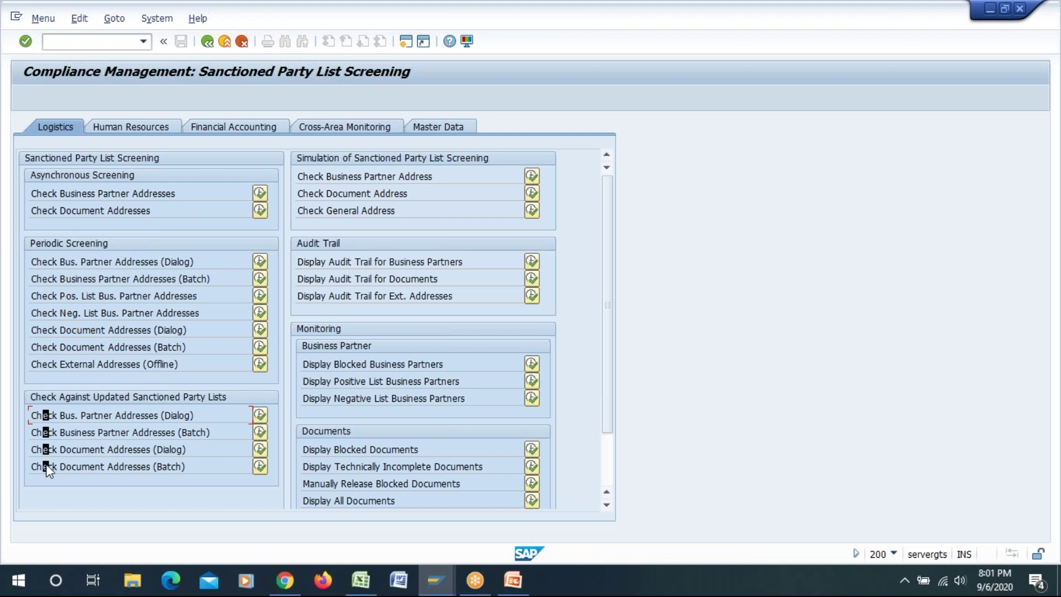
drag(358, 175, 359, 221)
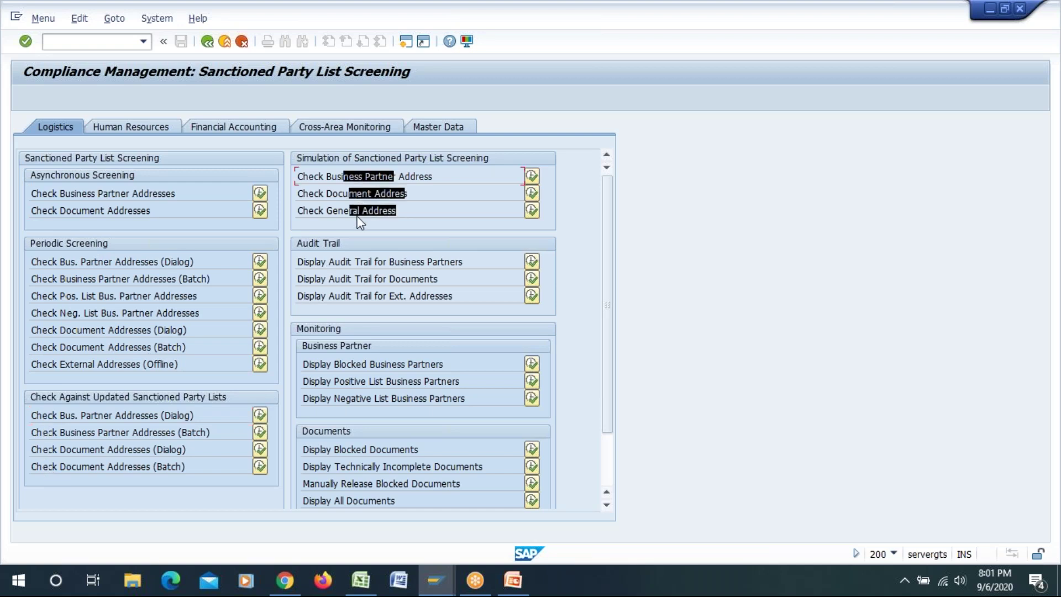
key(ctrl+c)
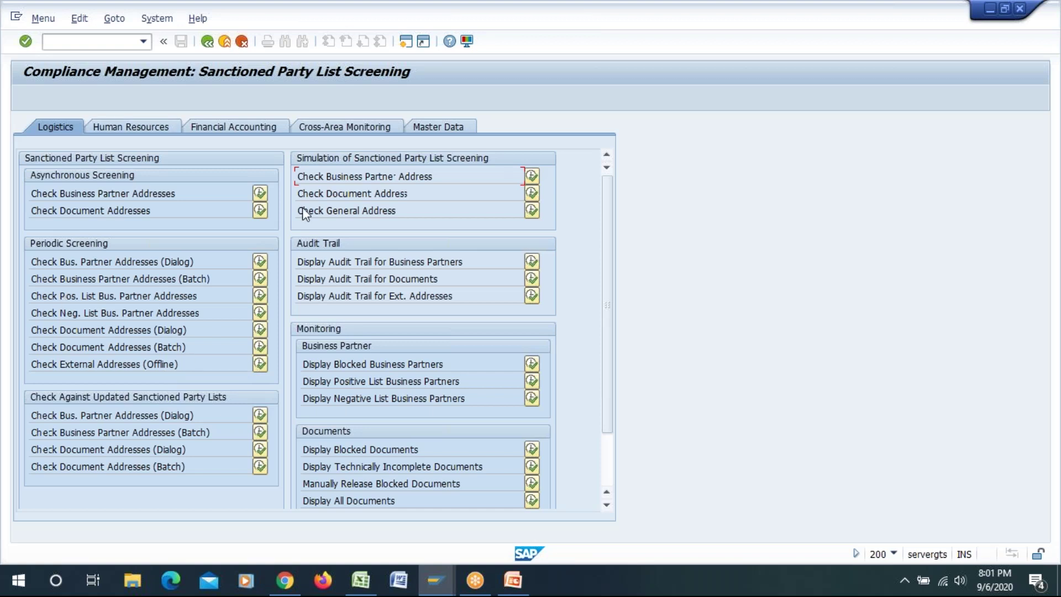
- Return to the Global Trade Services overview and open Legal Control - Export under Compliance Management
click(207, 40)
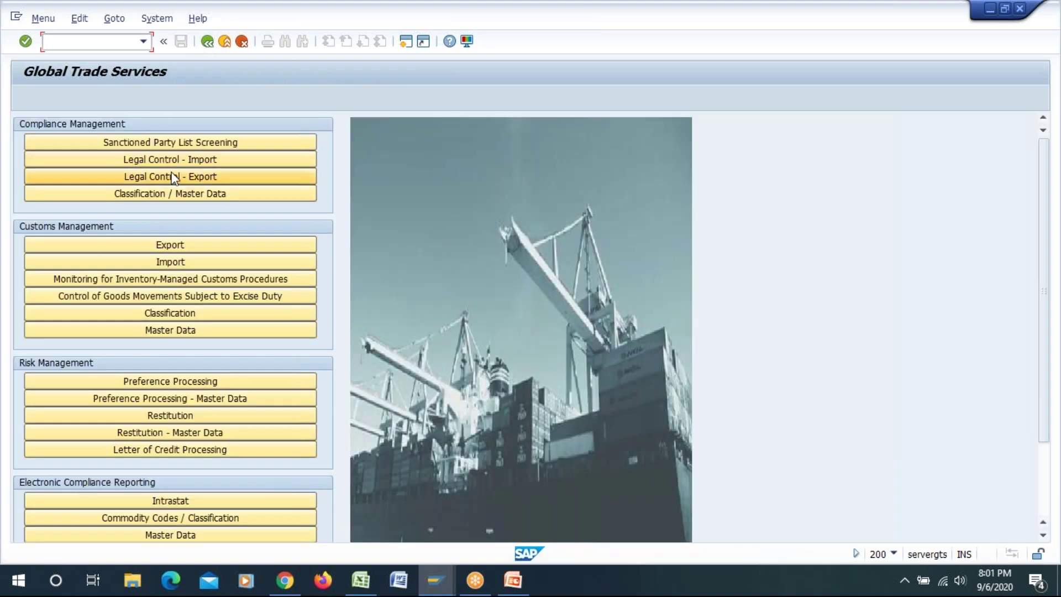
click(187, 178)
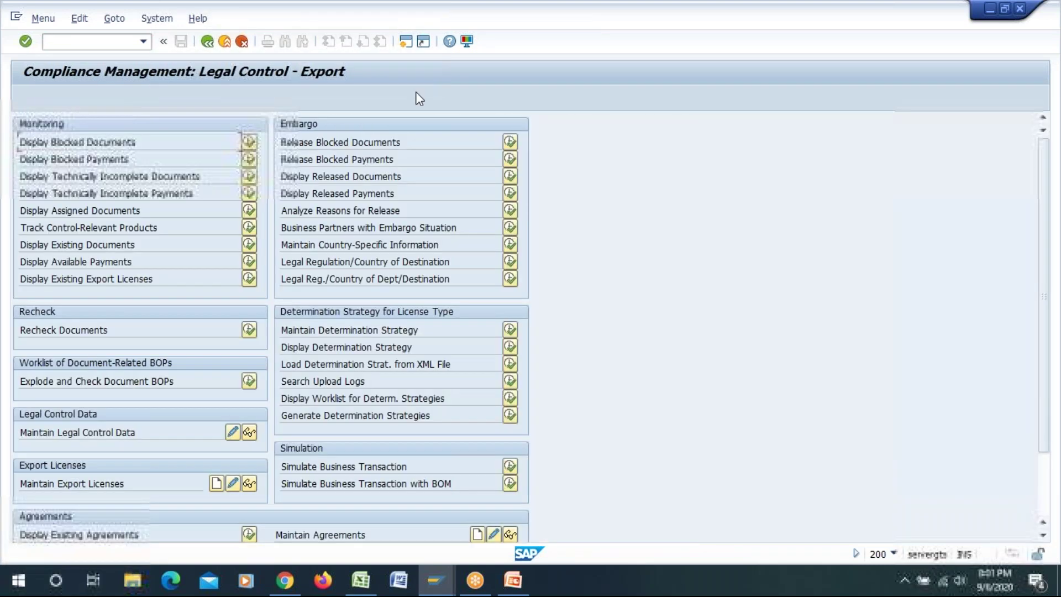
- Open Maintain Country-Specific Information in the Embargo area for country key SO
drag(285, 251, 461, 253)
click(370, 247)
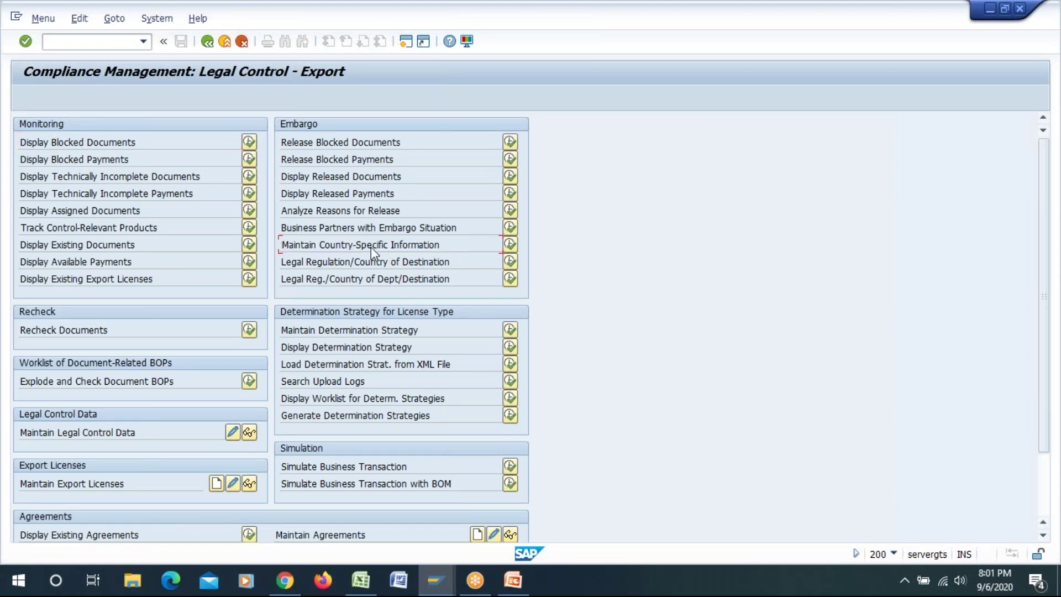
click(510, 245)
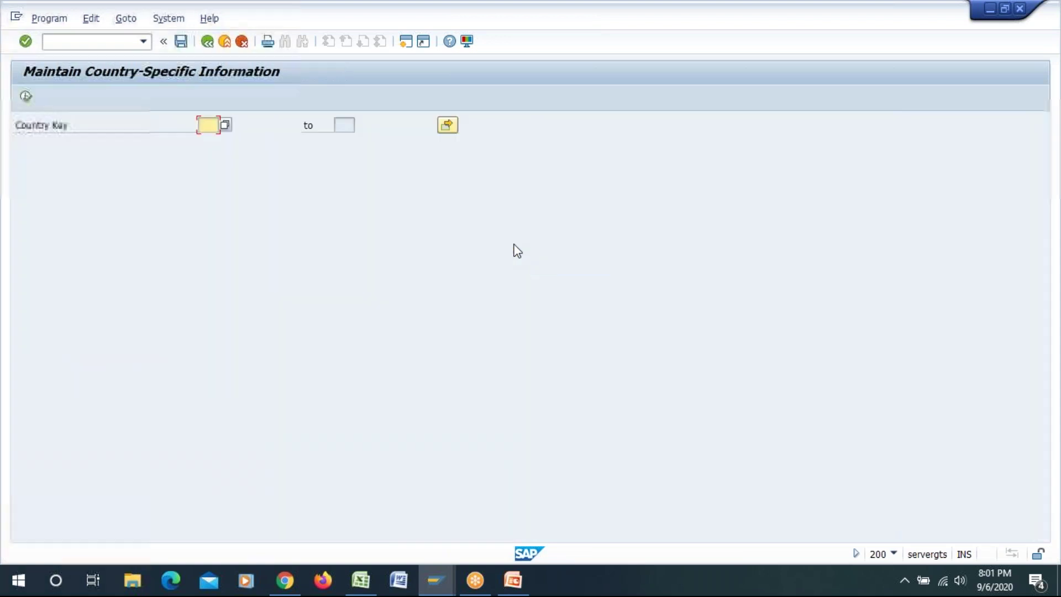
text(sg)
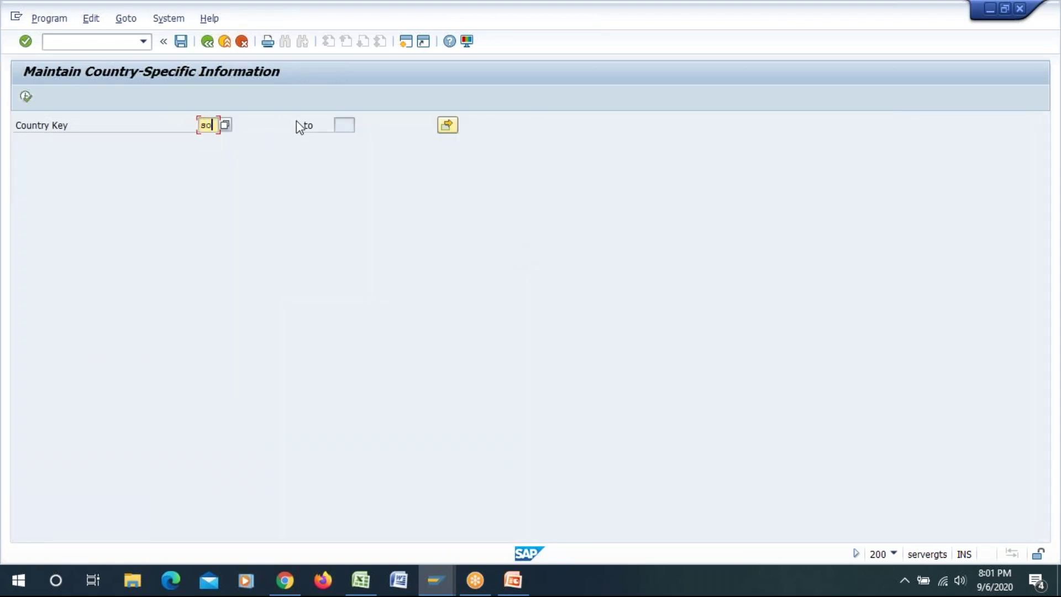
key(Return)
click(25, 98)
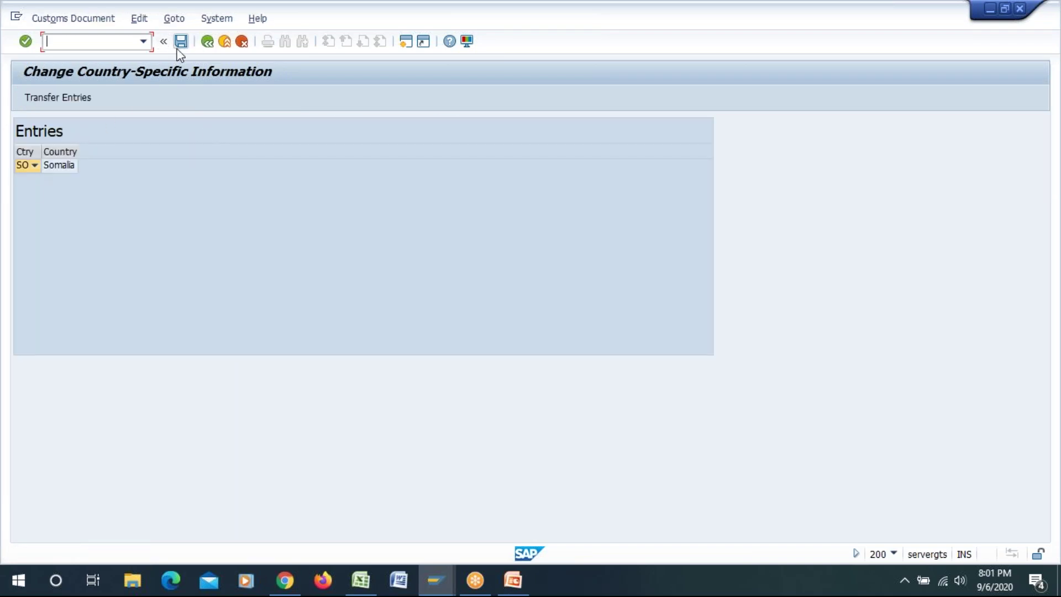
- Add a time series entry for Somalia with Embargo selected, valid from 01.01.1900 to 30.12.9999, and save it
click(59, 168)
double_click(58, 167)
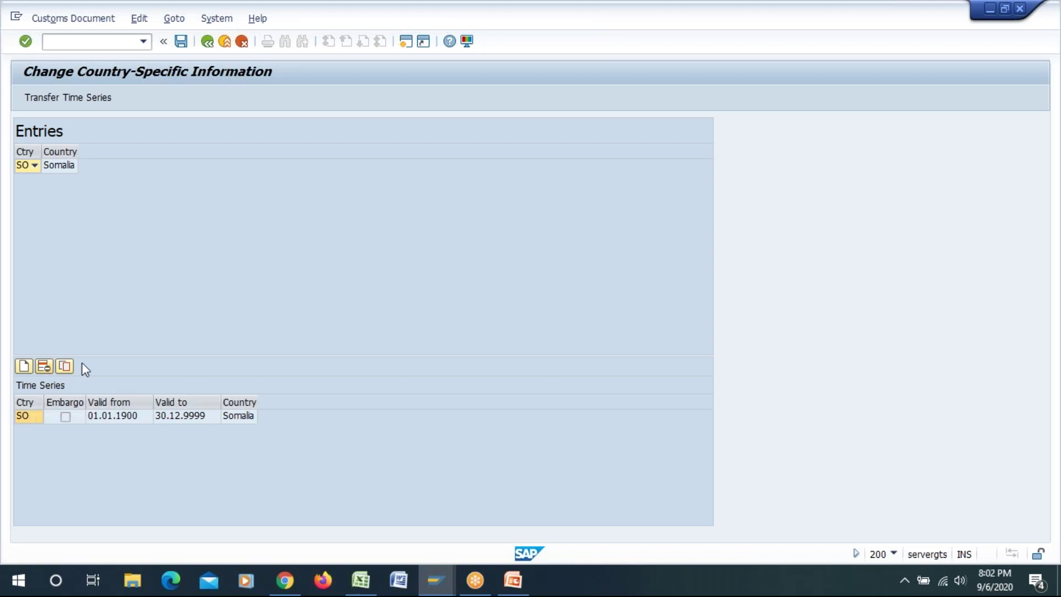
click(24, 365)
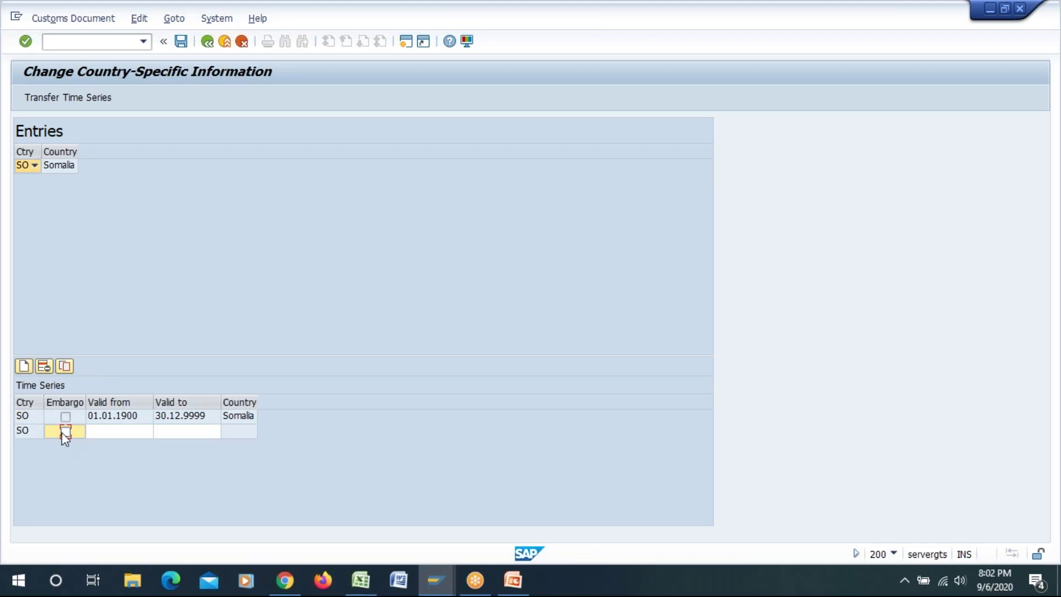
click(112, 418)
double_click(110, 416)
key(ctrl+c)
click(112, 432)
key(ctrl+v)
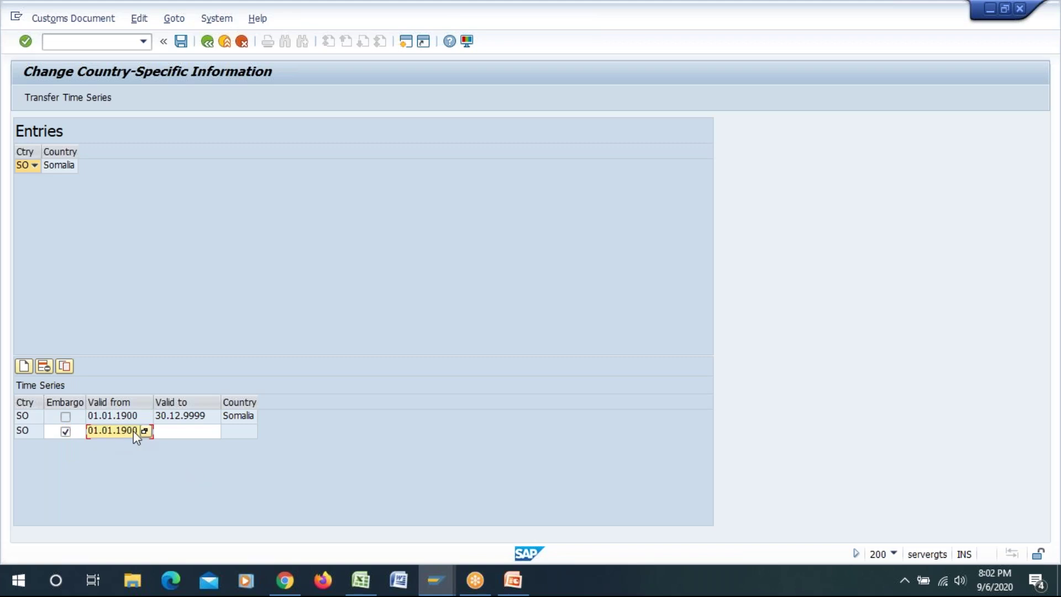
key(Up)
key(Tab)
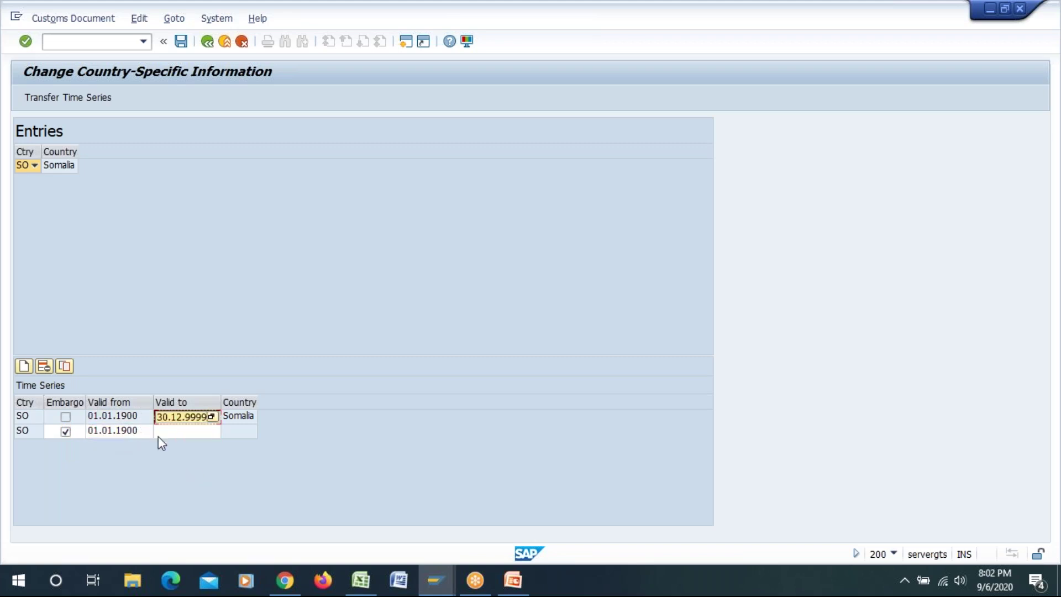
click(161, 434)
key(ctrl+v)
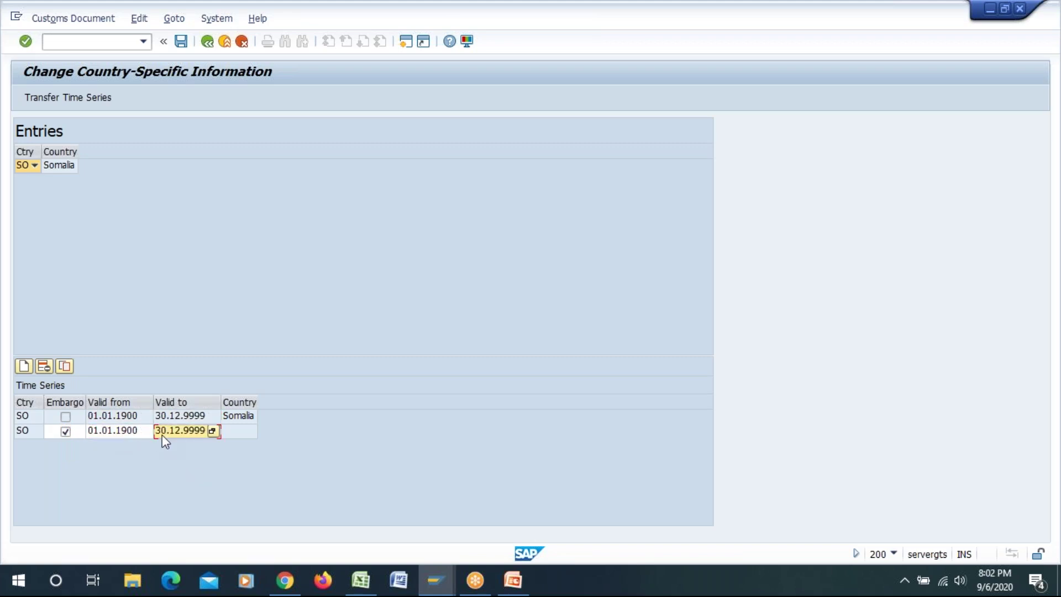
click(181, 42)
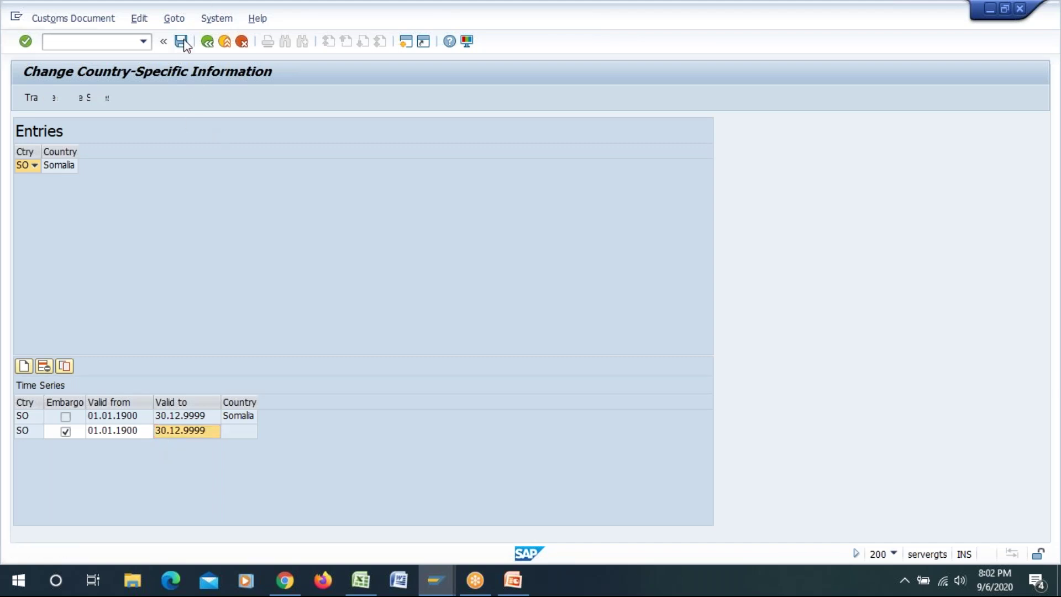
- Reopen Somalia's time series to check the embargo indicator, and return to the Global Trade Services overview
click(26, 97)
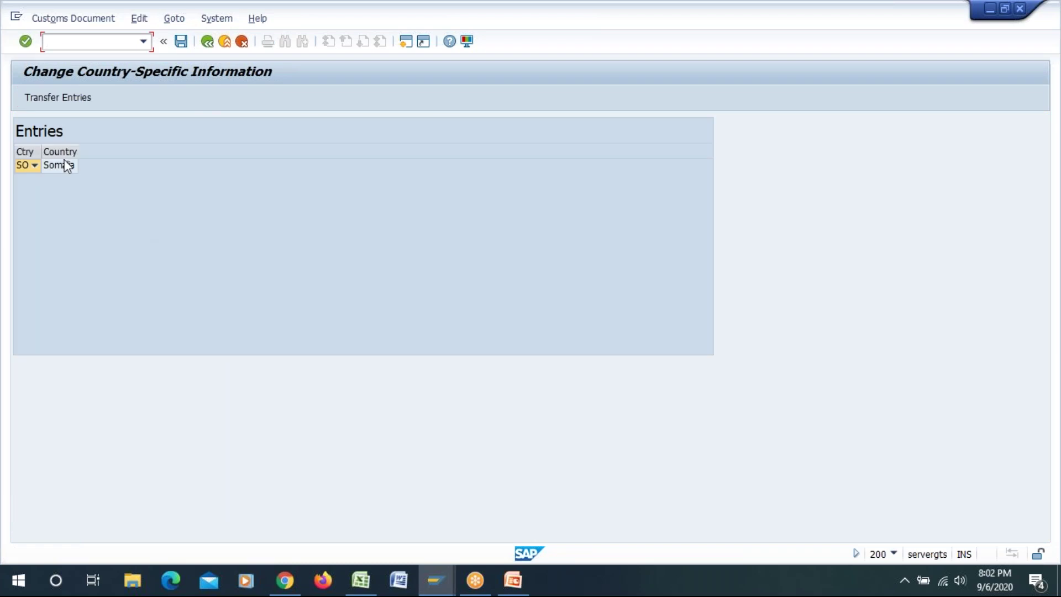
click(59, 165)
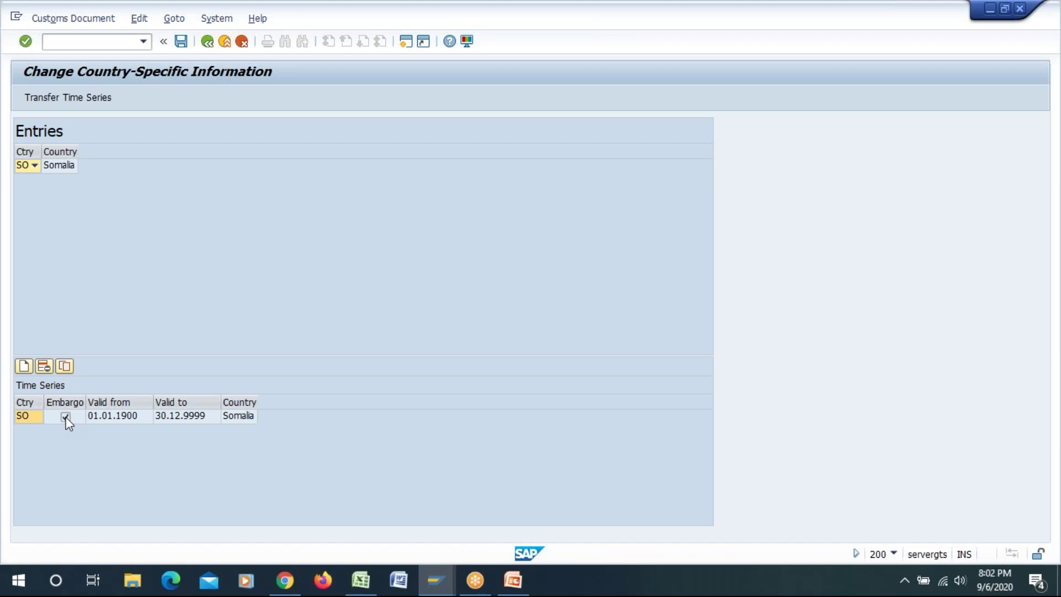
click(207, 42)
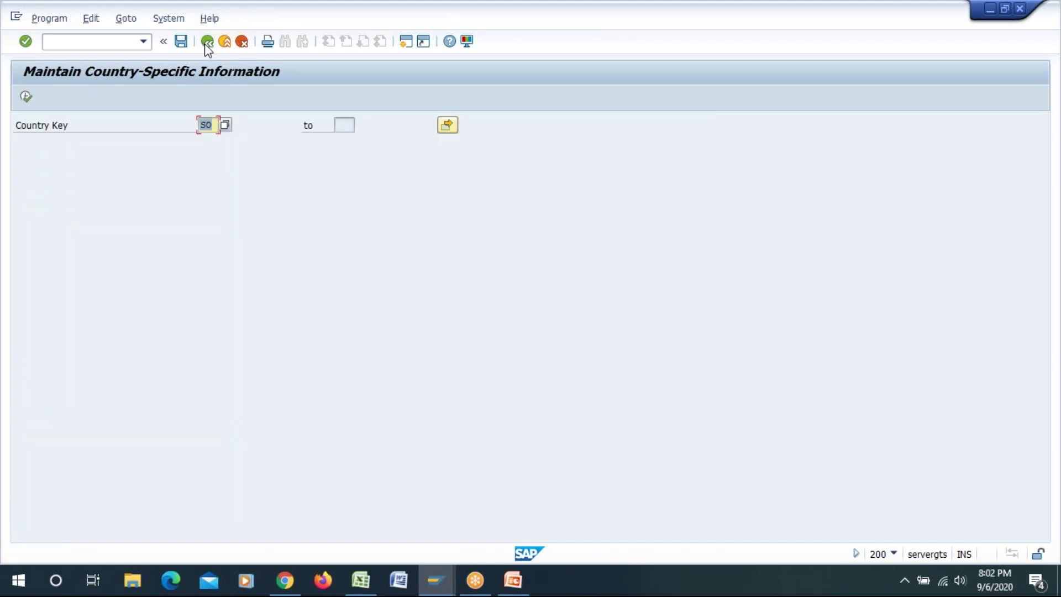
click(208, 42)
click(207, 43)
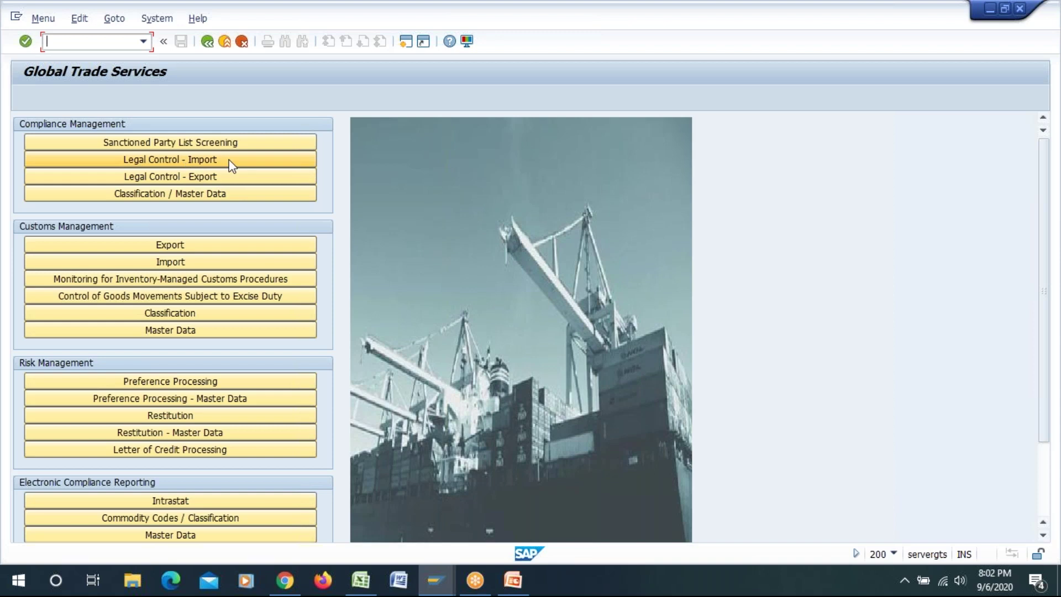
- Open Maintain Determination Strategy for license types in Legal Control - Export
click(207, 178)
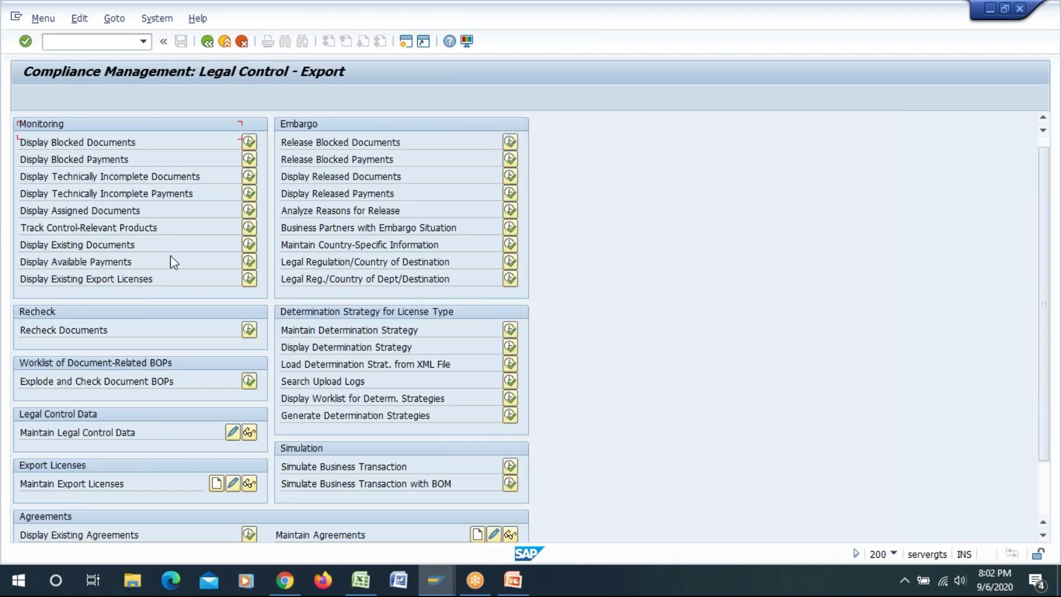
scroll(55, 327, down, 3)
scroll(55, 325, up, 3)
click(39, 161)
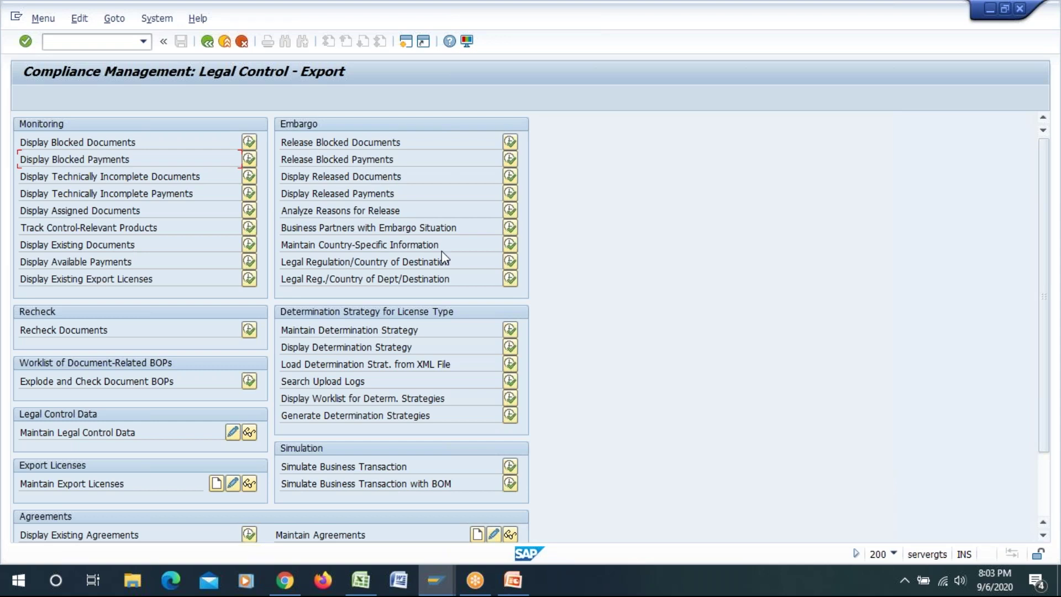
scroll(452, 306, down, 5)
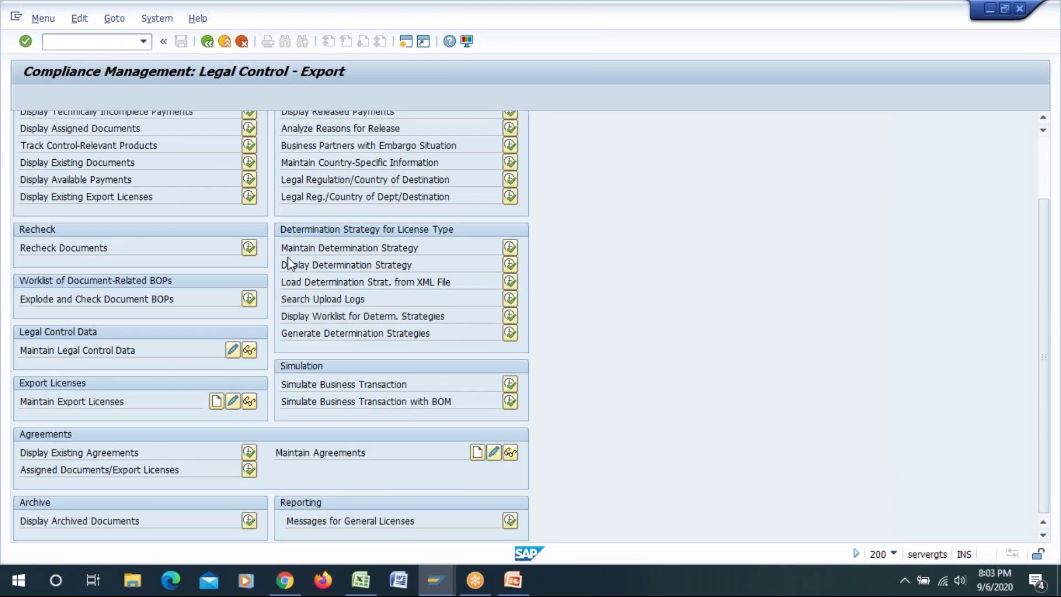
drag(429, 252, 296, 252)
click(513, 252)
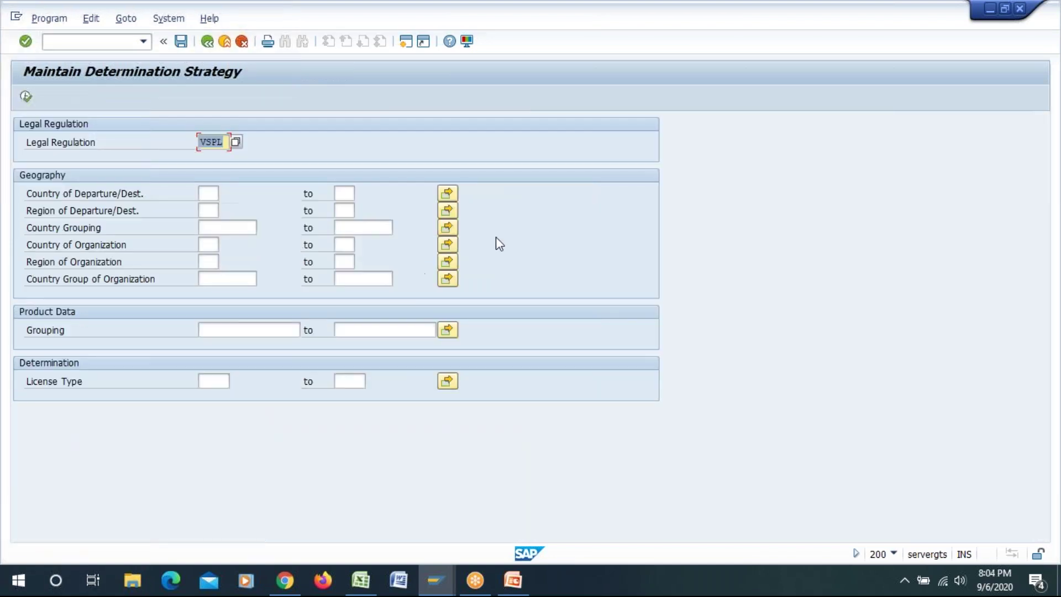
- Try to open the determination strategy for legal regulation VSPL, and consult the list of legal regulations
click(26, 97)
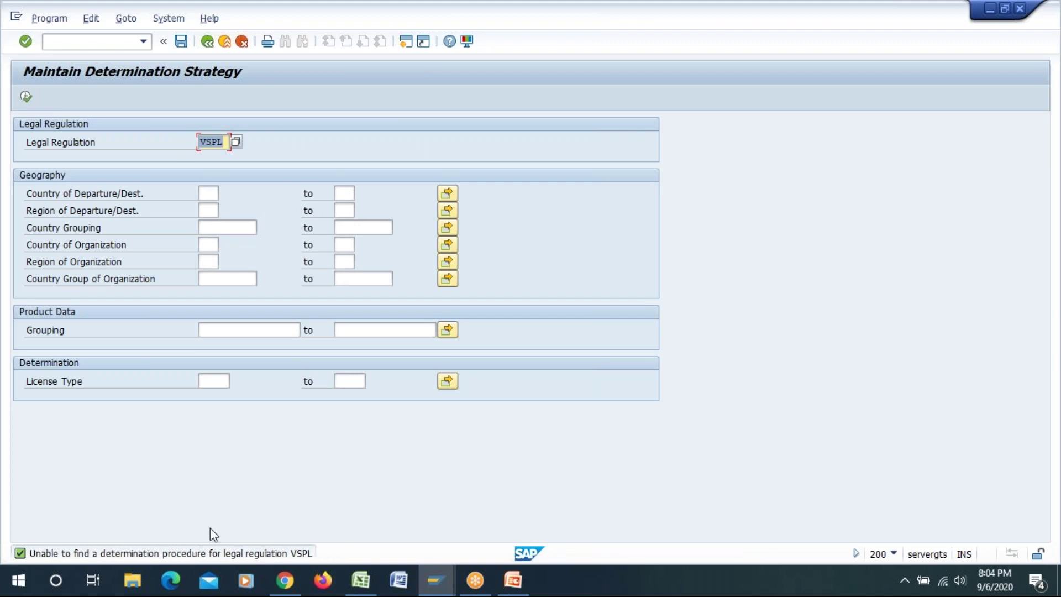
click(236, 142)
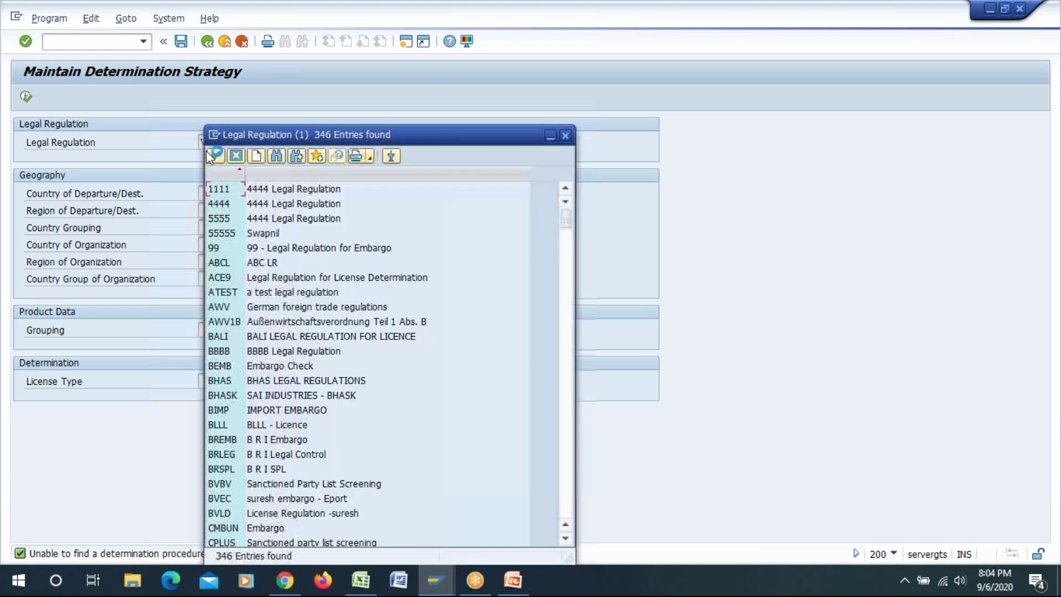
key(Escape)
- Set the legal regulation to LEGLR and open its determination strategy
key(BackSpace)
key(BackSpace)
key(BackSpace)
key(BackSpace)
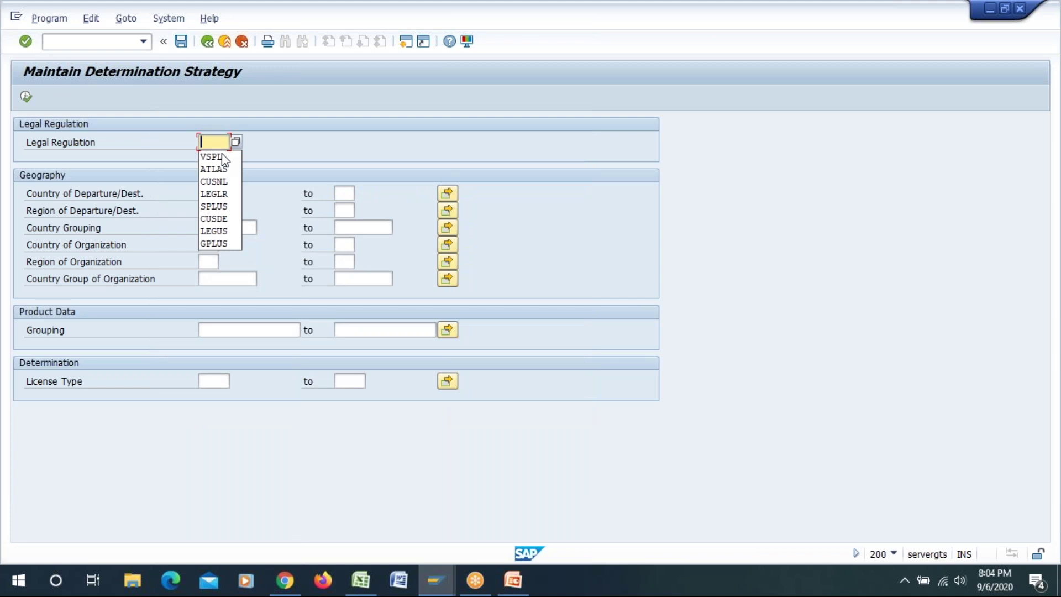
key(Down)
key(Down)
key(Down)
key(Down)
key(Return)
key(F8)
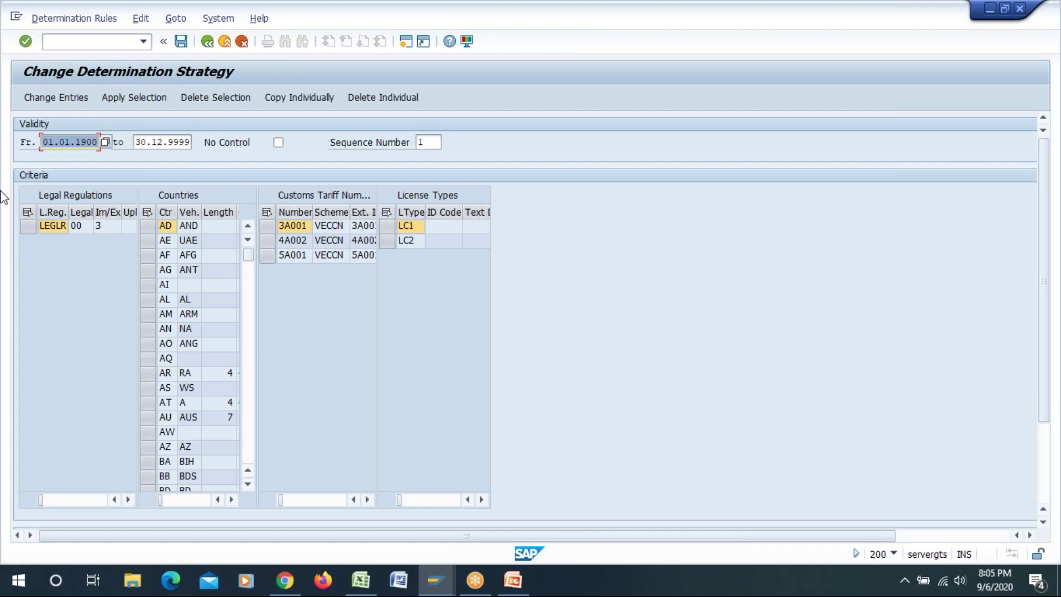
- Assign license type LC2 to legal regulation LEGLR, country AT and control class 5A001, and save the strategy
click(28, 226)
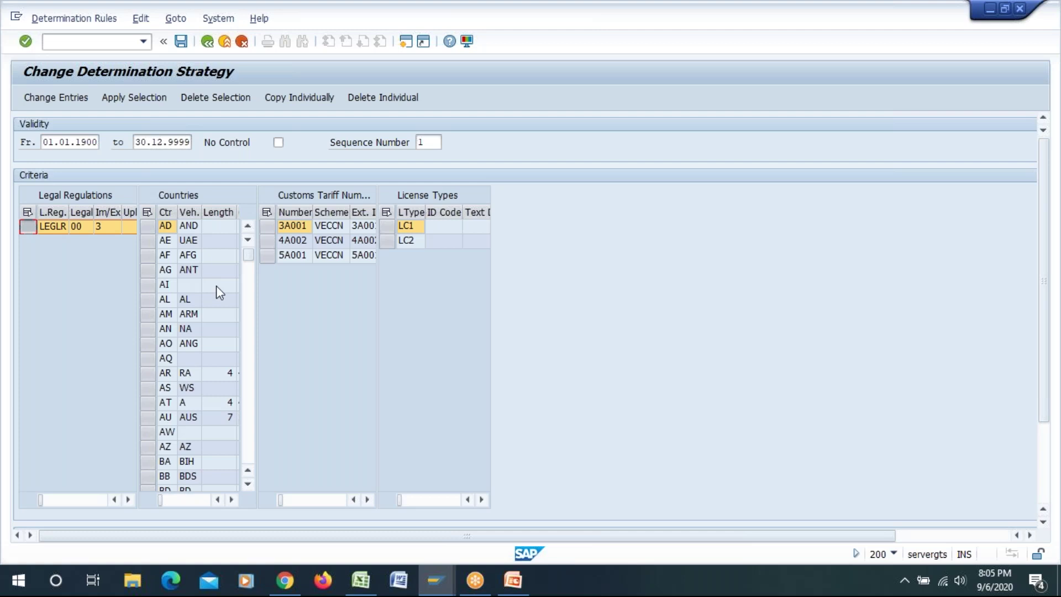
click(148, 404)
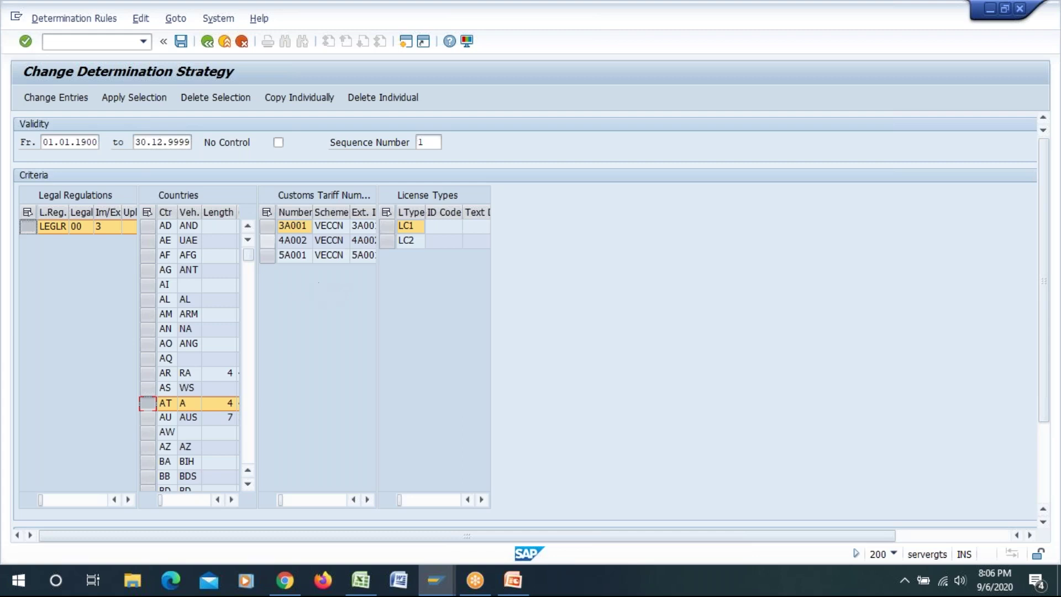
click(268, 255)
click(387, 241)
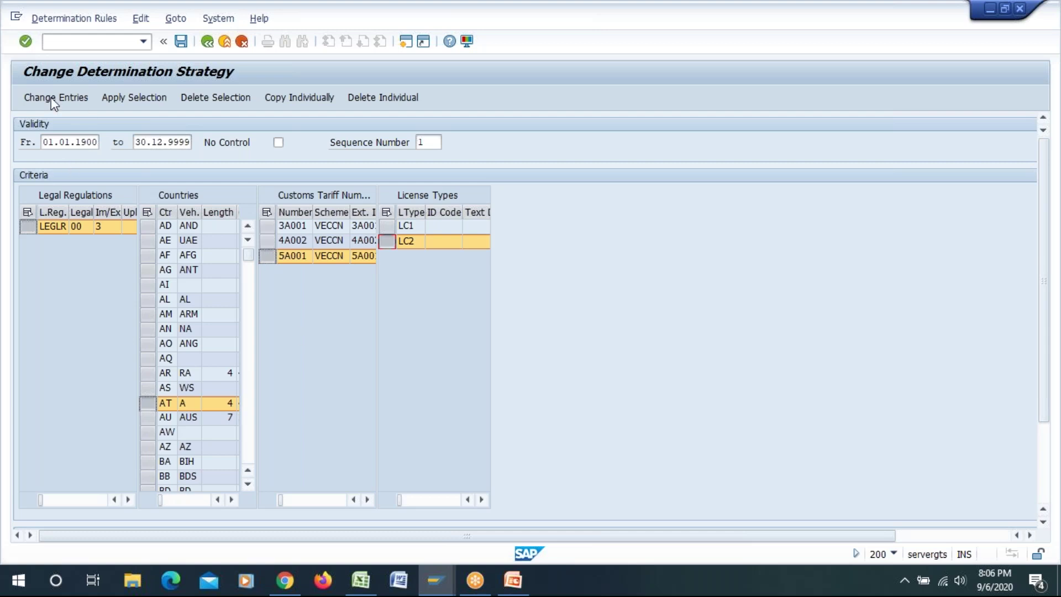
click(120, 98)
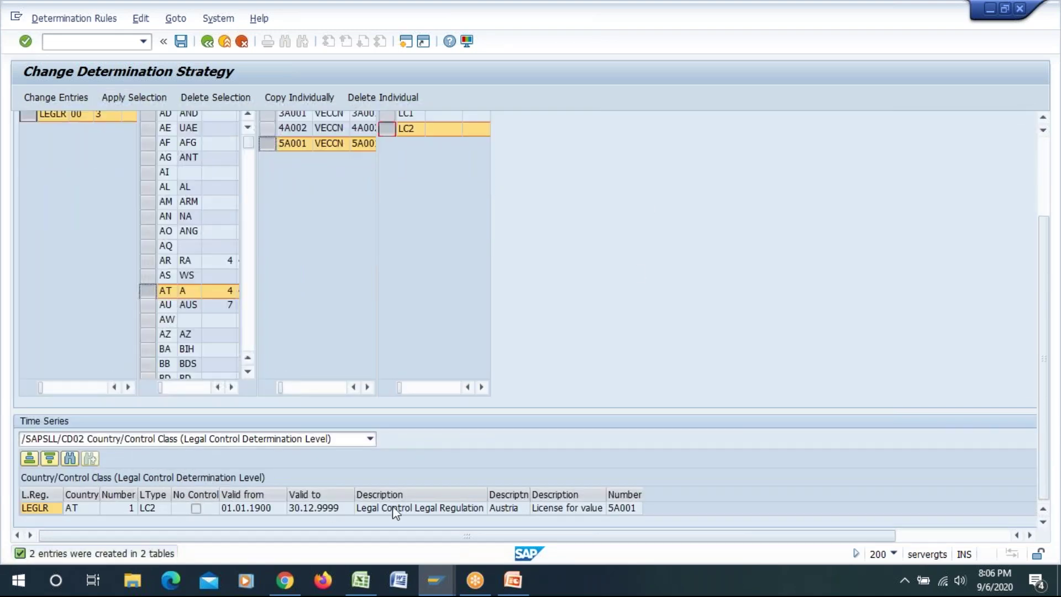
click(181, 42)
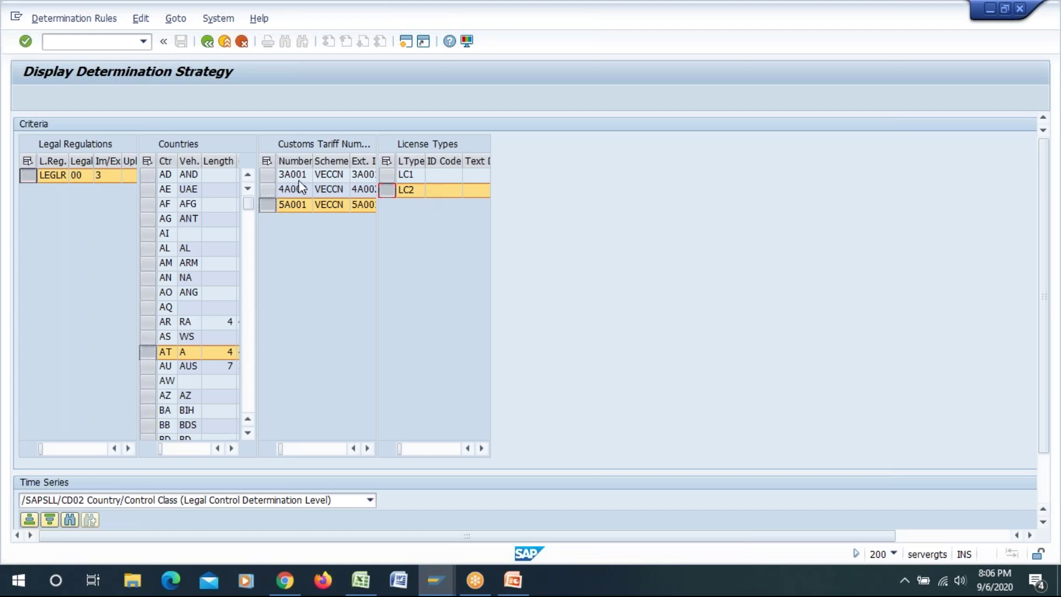
- Return to the Legal Control - Export overview and open Maintain Export Licenses in change mode
click(207, 44)
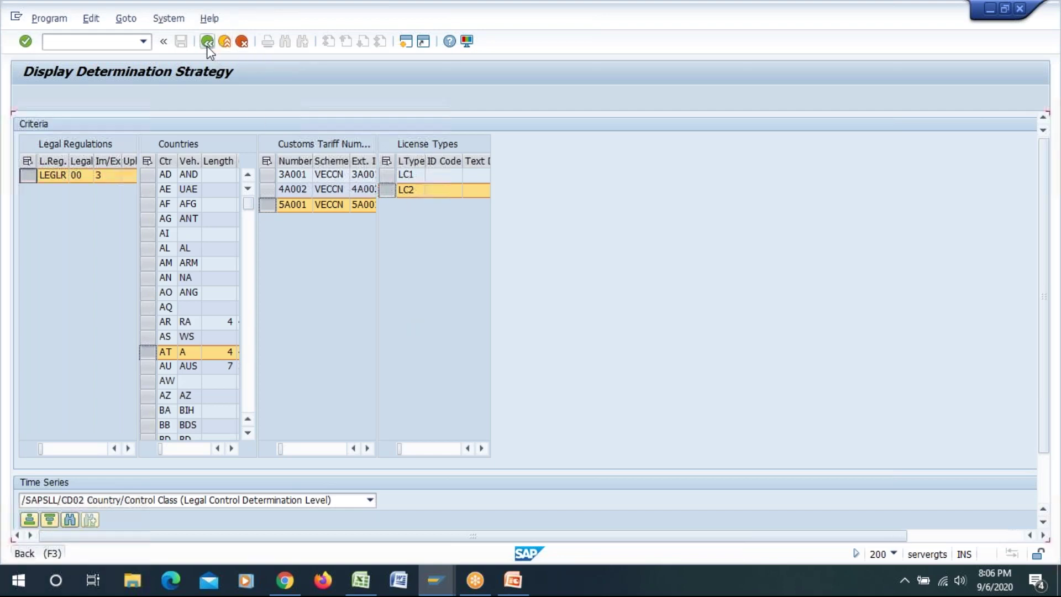
click(206, 42)
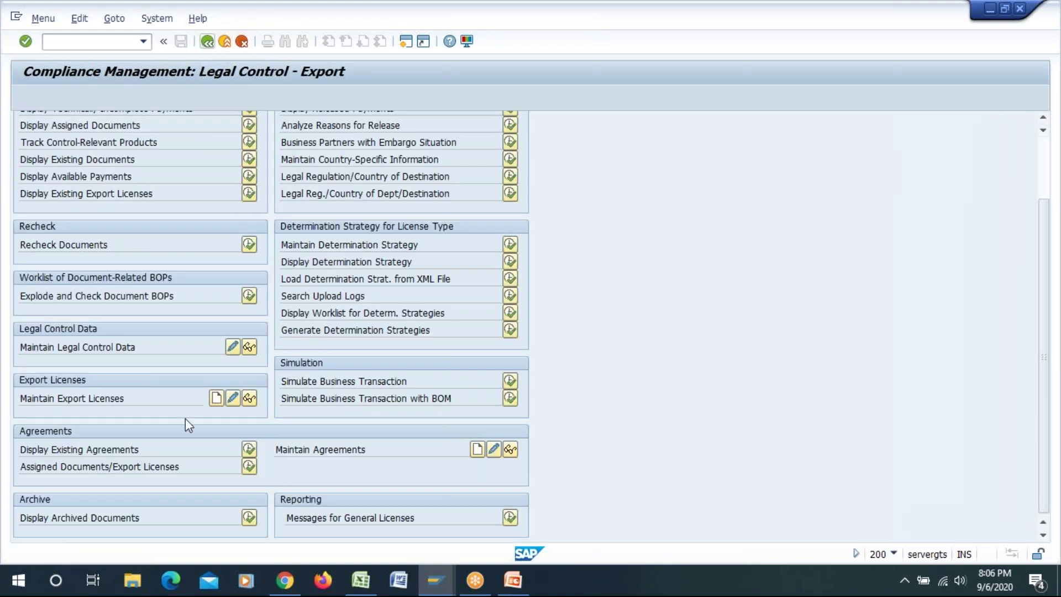
drag(21, 398, 131, 396)
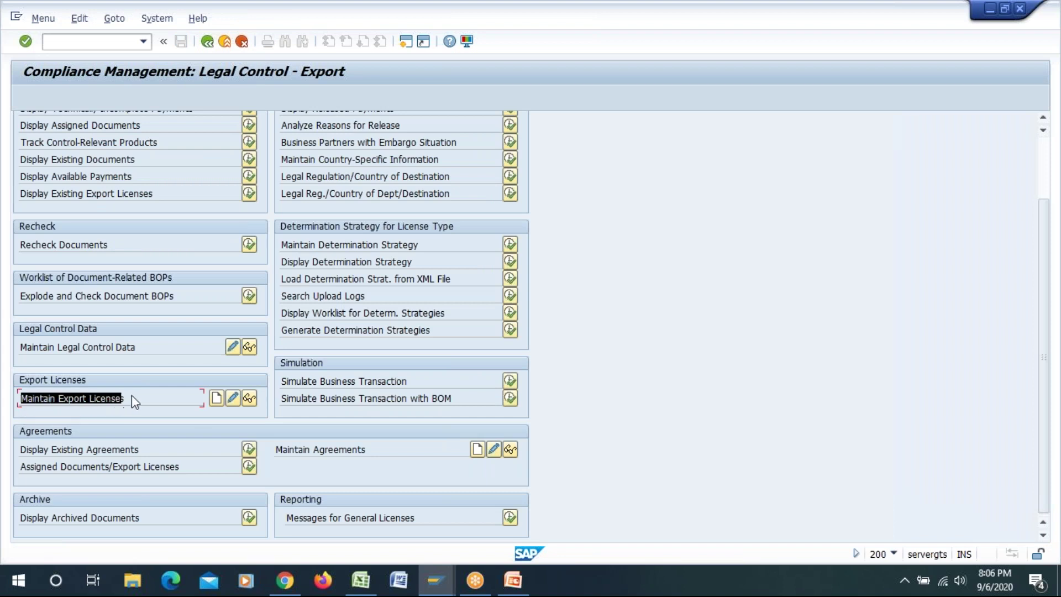
click(140, 398)
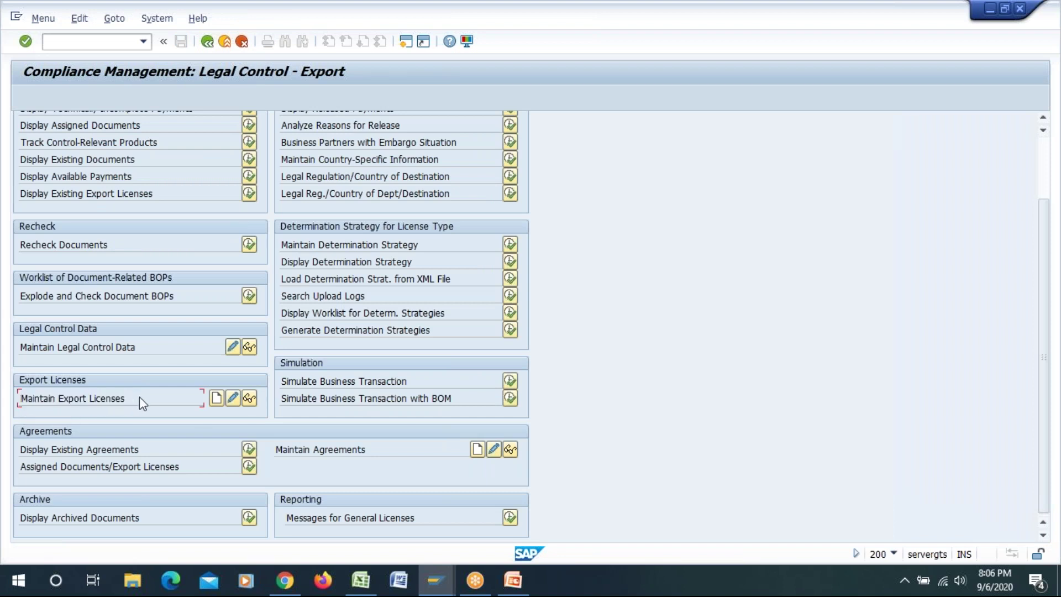
click(233, 398)
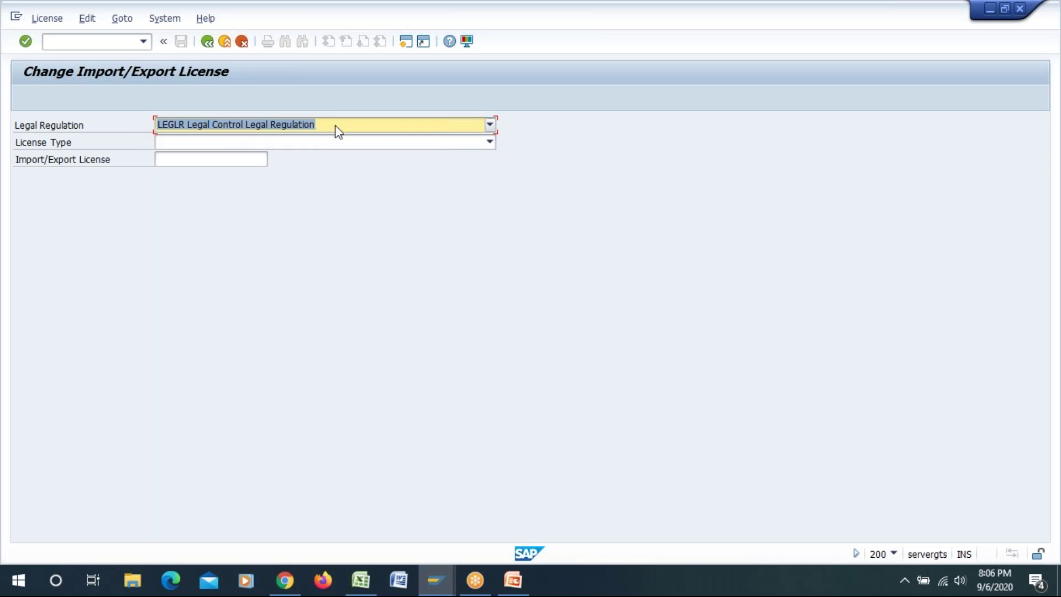
- Look up the export licenses of type LC2 License for value under LEGLR and open the listed license for change
click(330, 141)
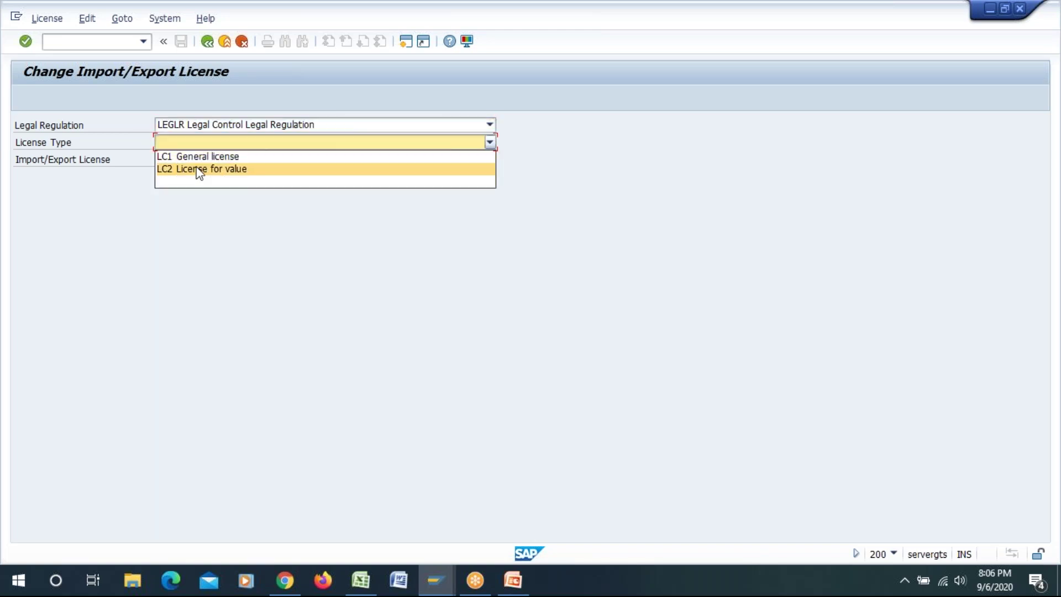
click(214, 171)
click(273, 161)
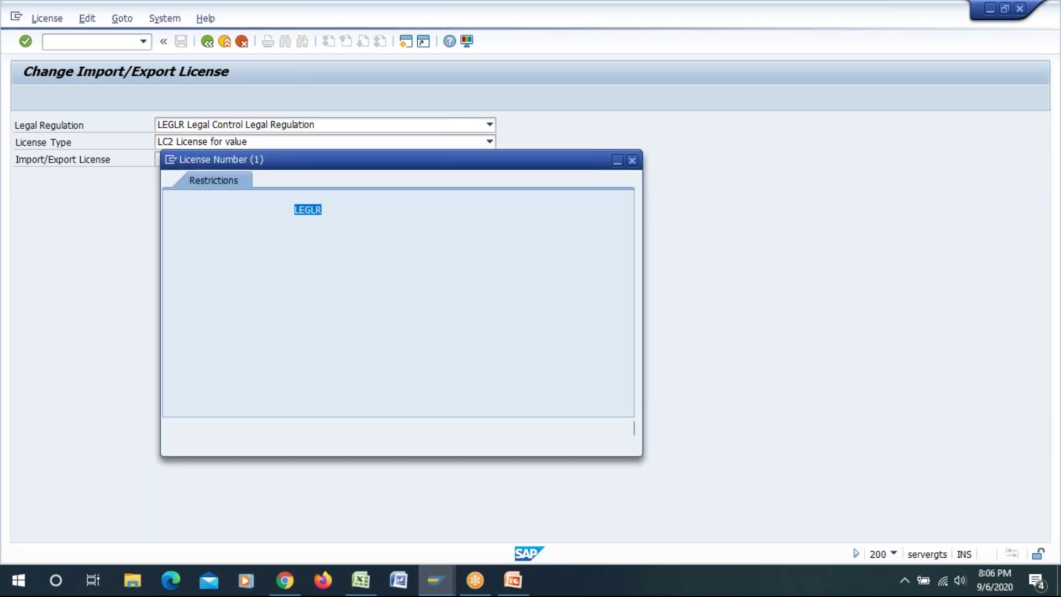
key(Return)
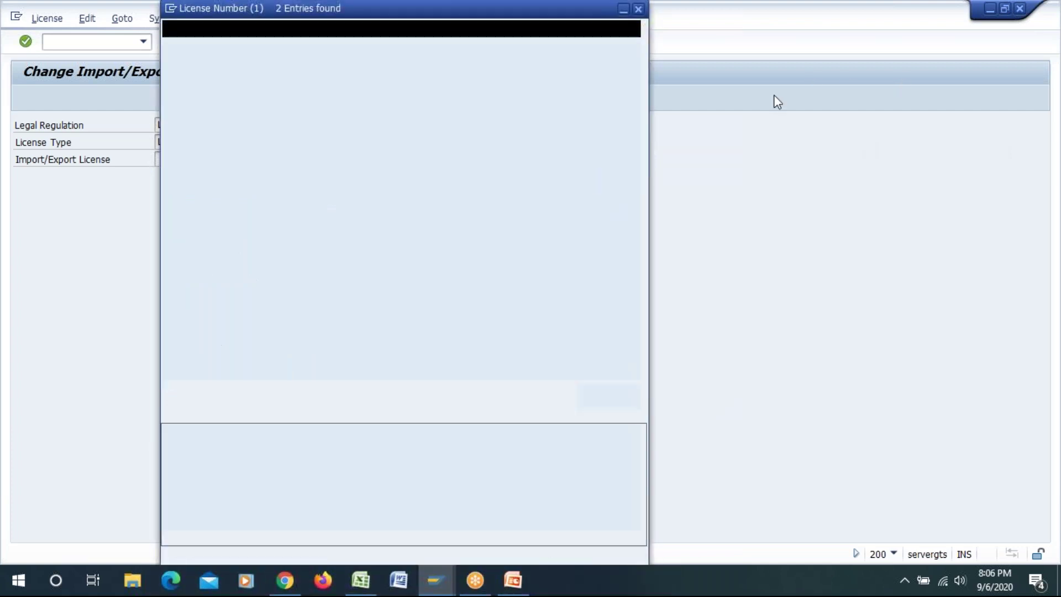
double_click(216, 128)
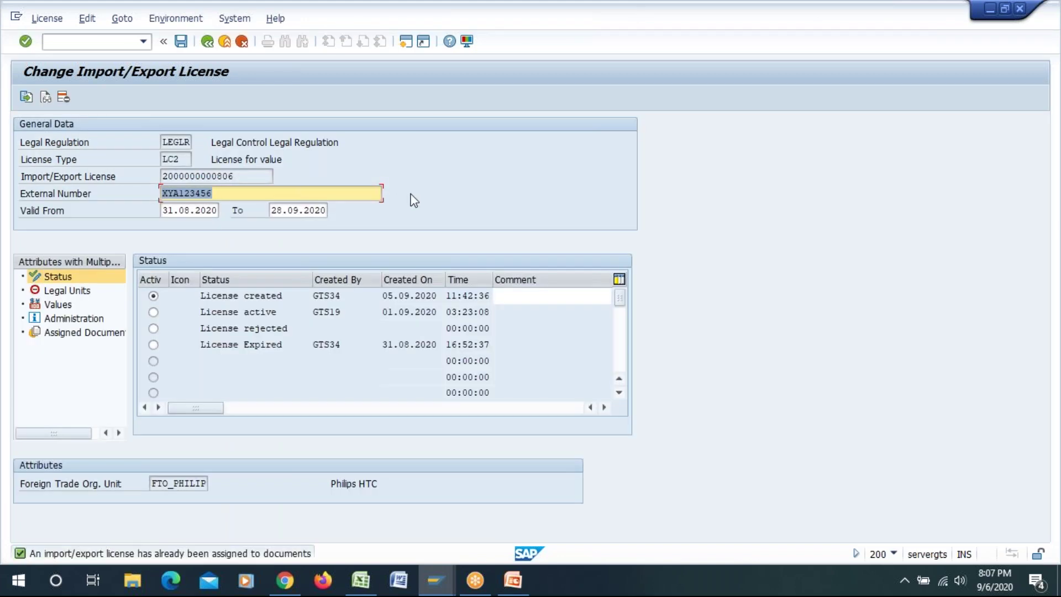
- Examine the license's general data: legal regulation, license type, internal license number, external number and validity period
click(155, 142)
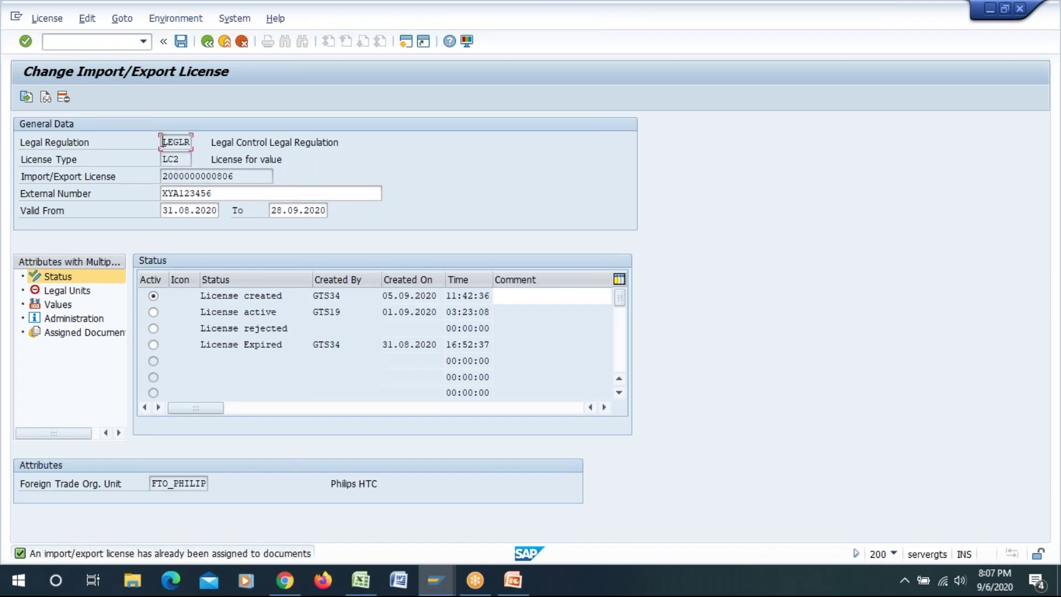
click(155, 160)
drag(232, 175, 163, 176)
drag(253, 192, 142, 188)
key(Home)
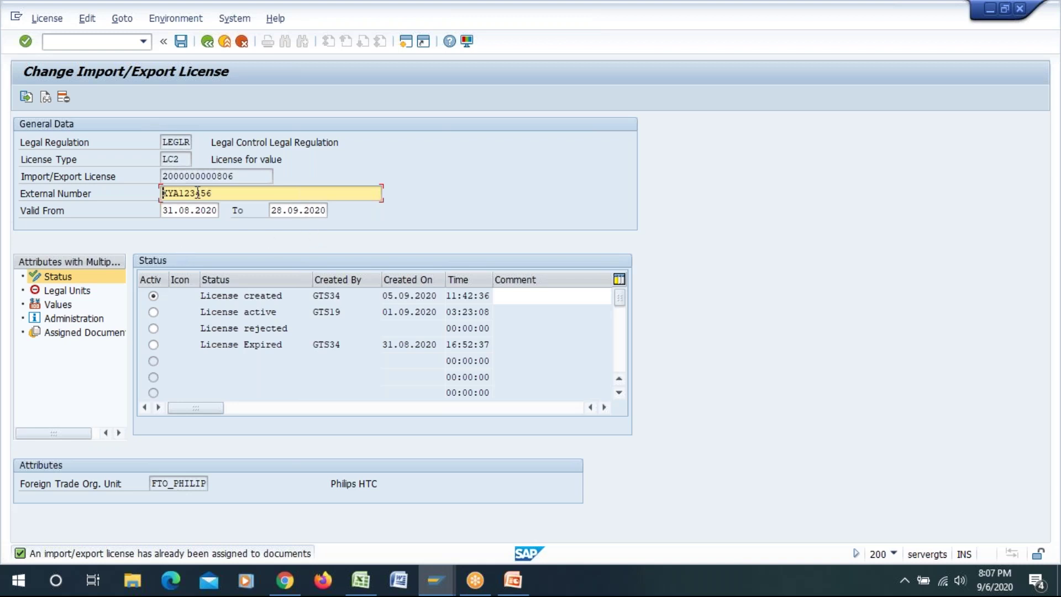
drag(246, 176, 142, 173)
key(Tab)
click(249, 175)
key(shift+Home)
key(Left)
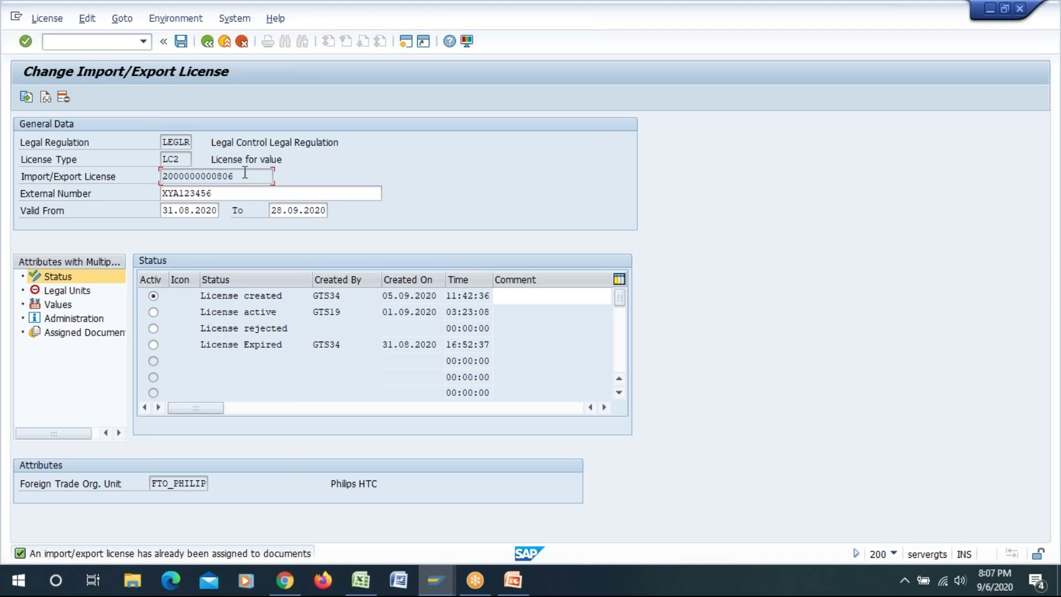
drag(236, 176, 161, 175)
key(Left)
drag(250, 177, 162, 178)
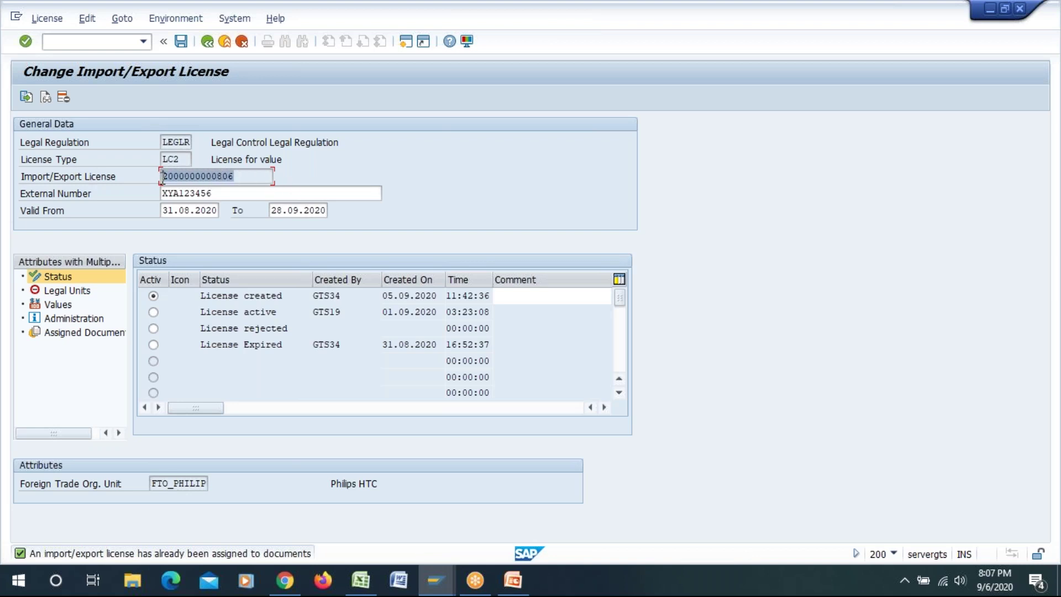
click(162, 177)
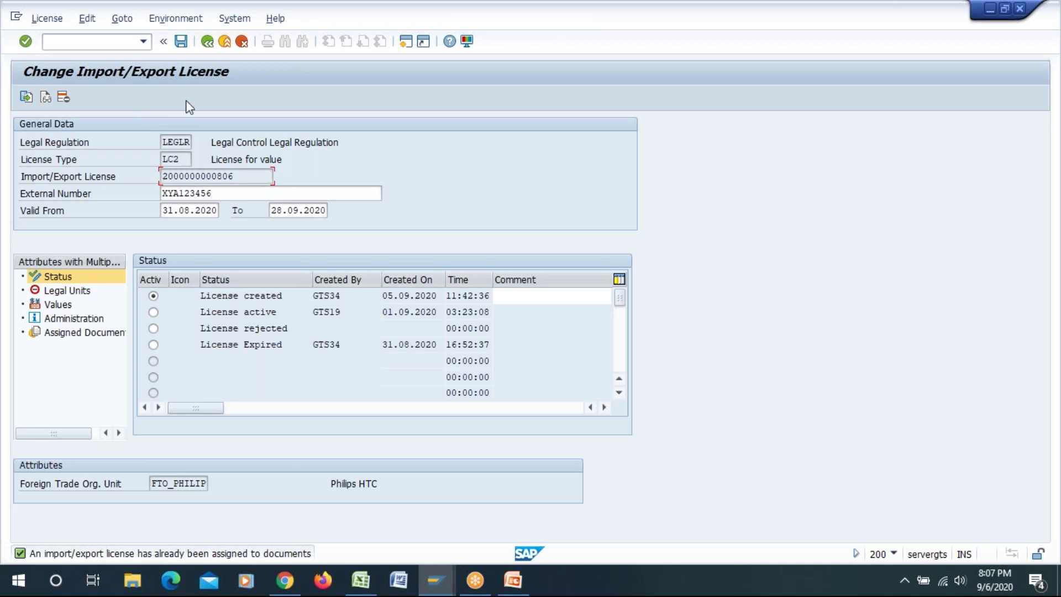
click(238, 177)
click(225, 195)
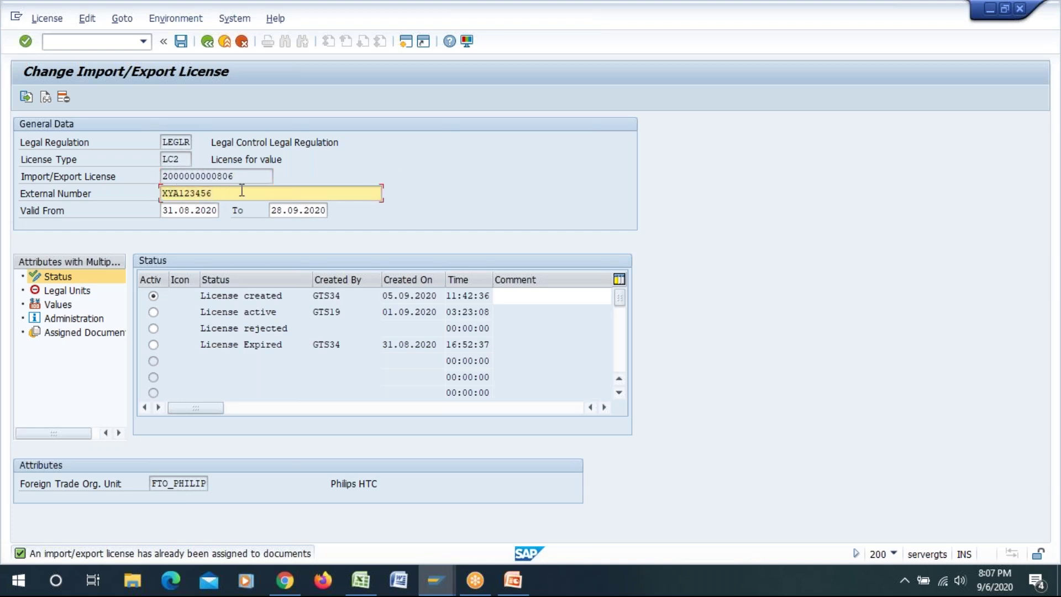
click(194, 214)
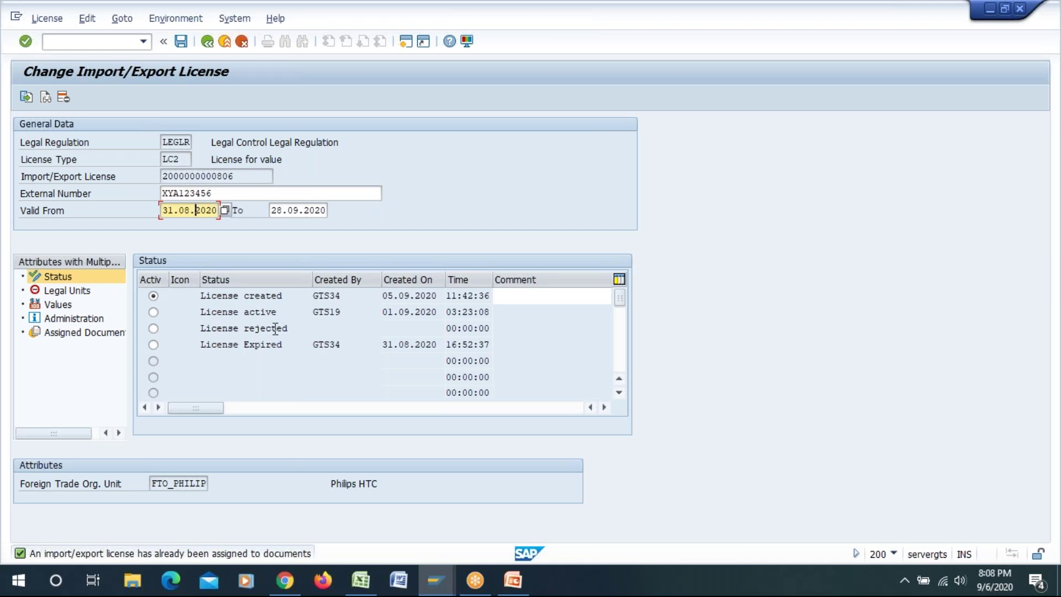
- Set the license status to License active and save the license
click(153, 314)
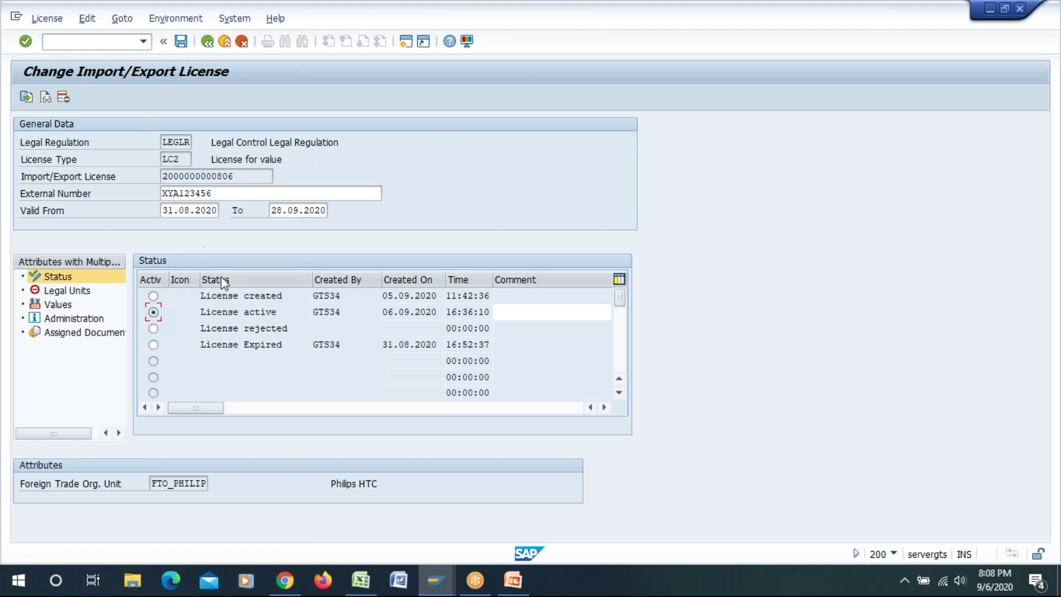
click(219, 192)
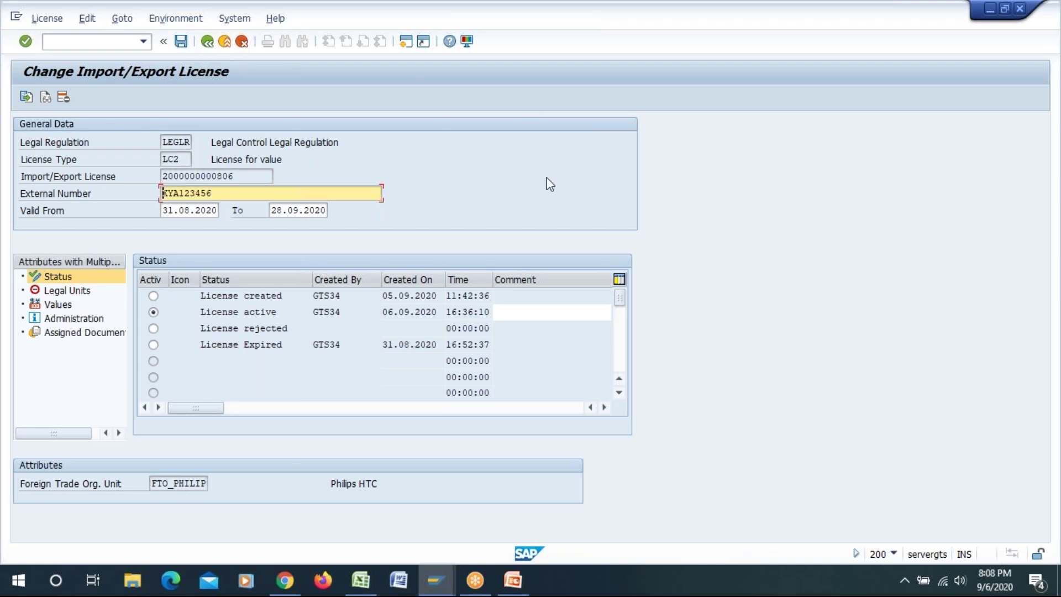
click(181, 41)
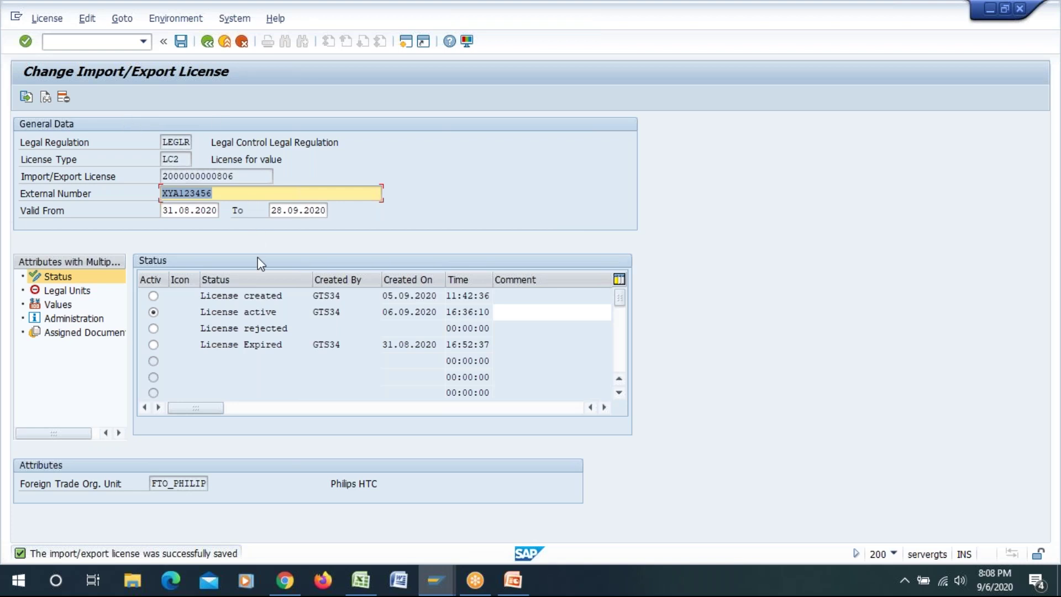
- Review the saved license's external number, validity dates and status
click(243, 196)
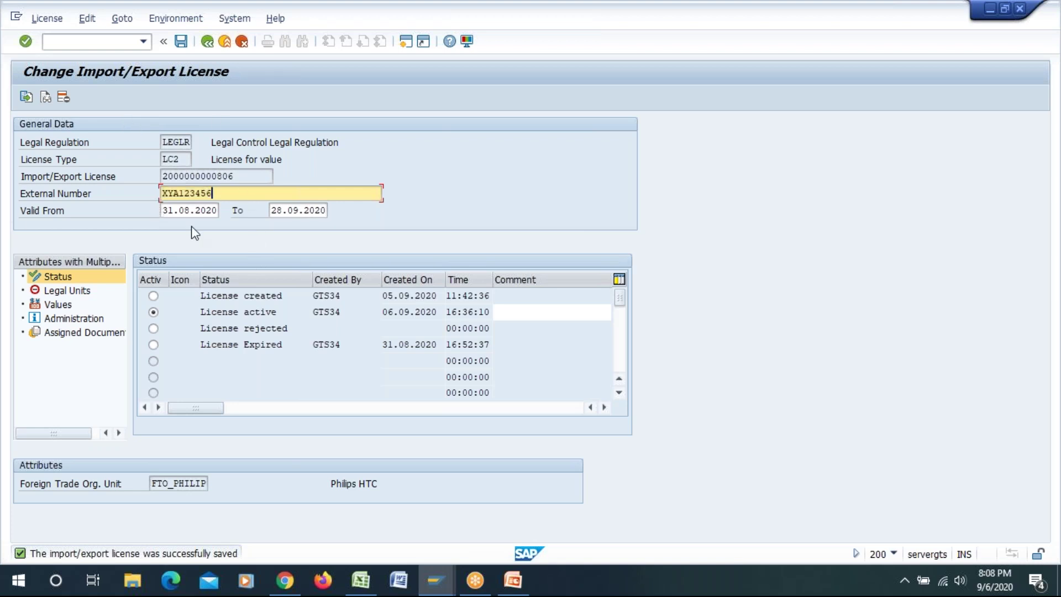
click(194, 209)
click(301, 211)
drag(273, 210, 308, 211)
click(154, 313)
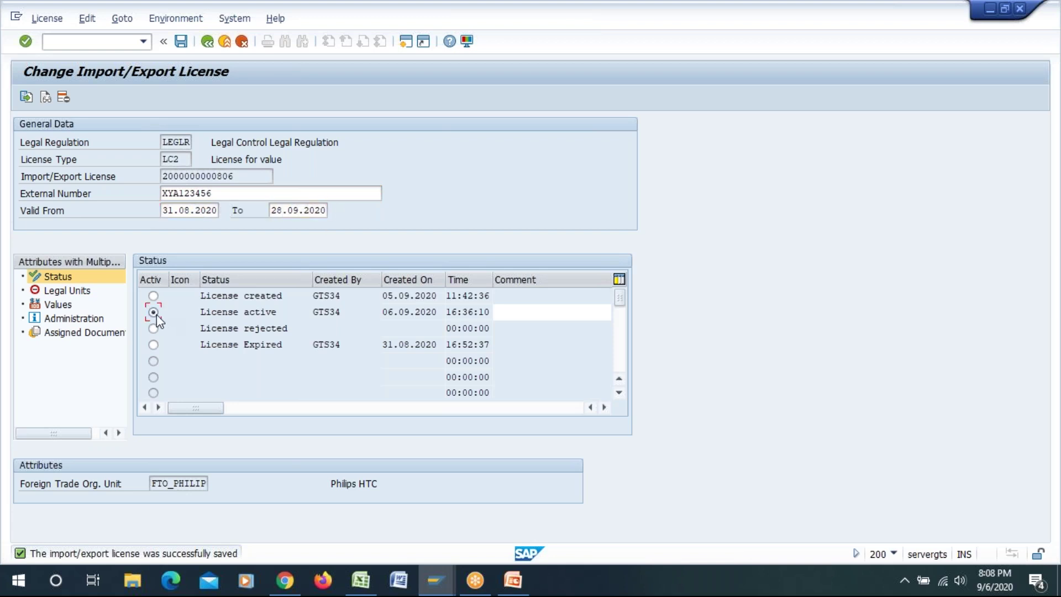
click(224, 193)
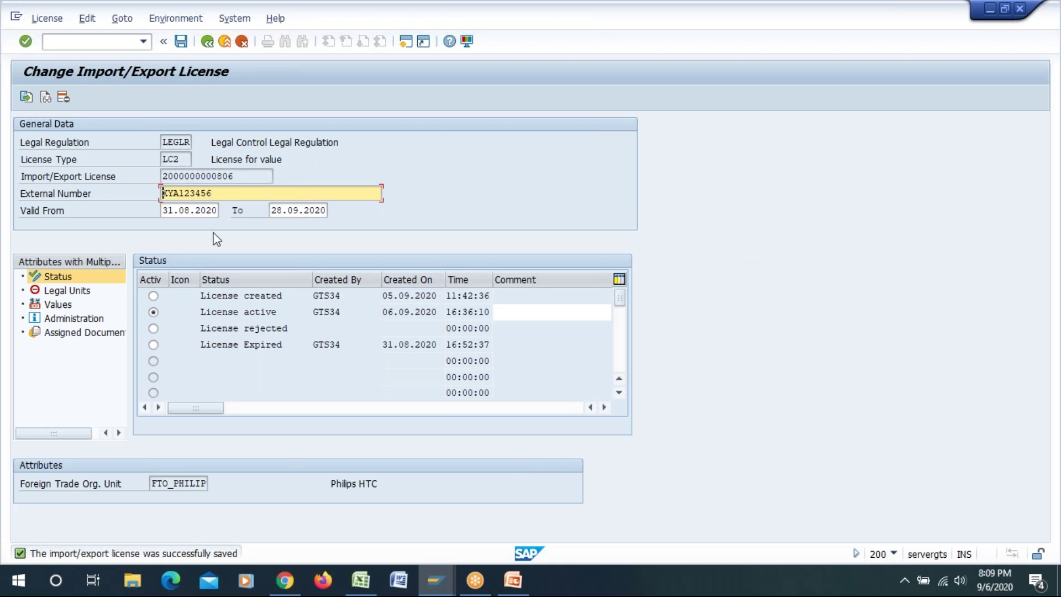
drag(220, 193, 161, 193)
click(161, 193)
- Leave the license and return through the Legal Control - Export overview to the Global Trade Services main menu
click(208, 42)
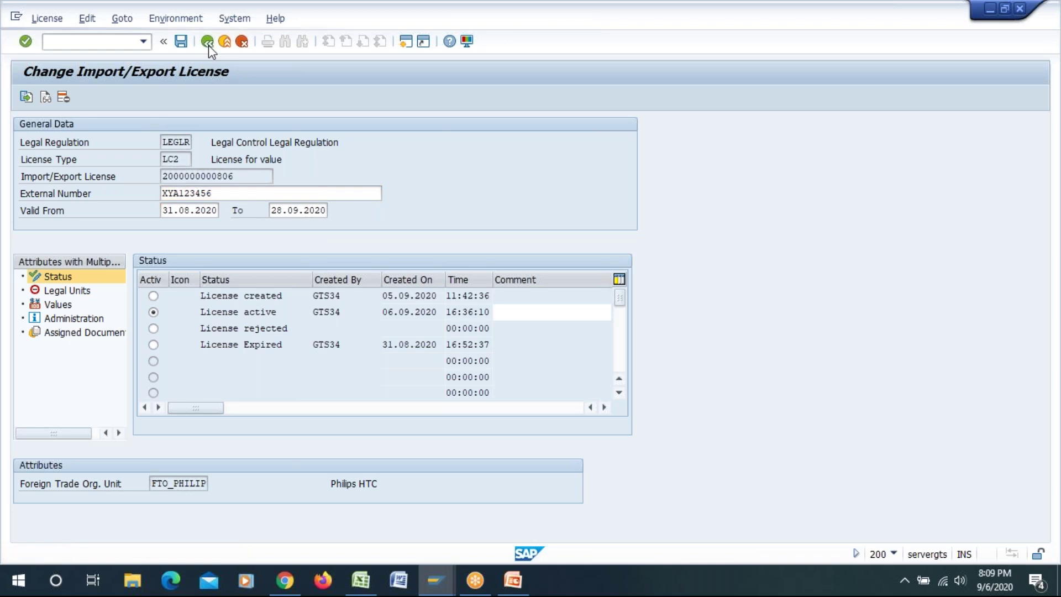
click(207, 41)
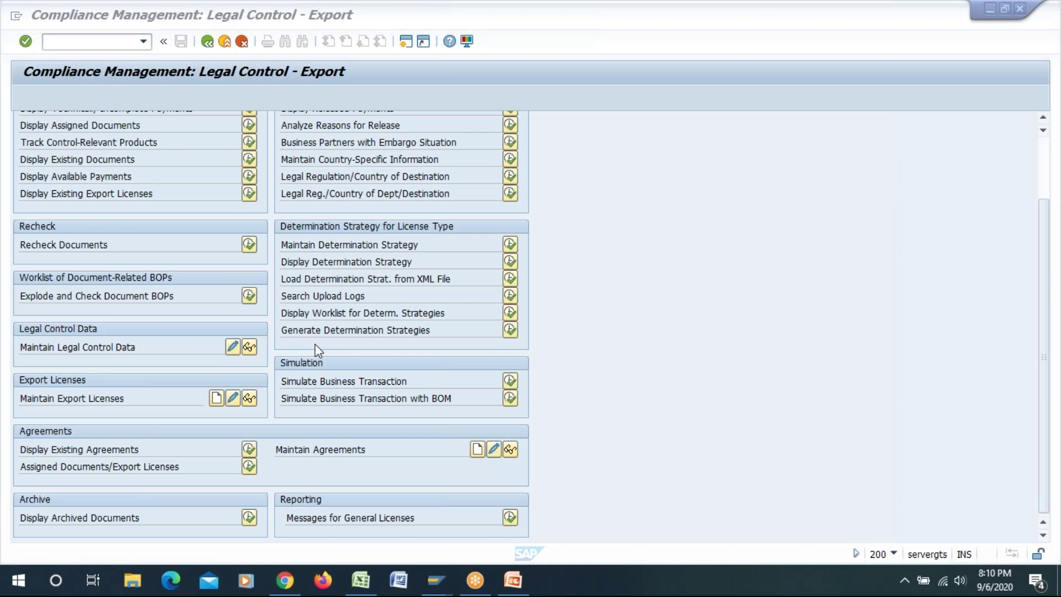
click(608, 368)
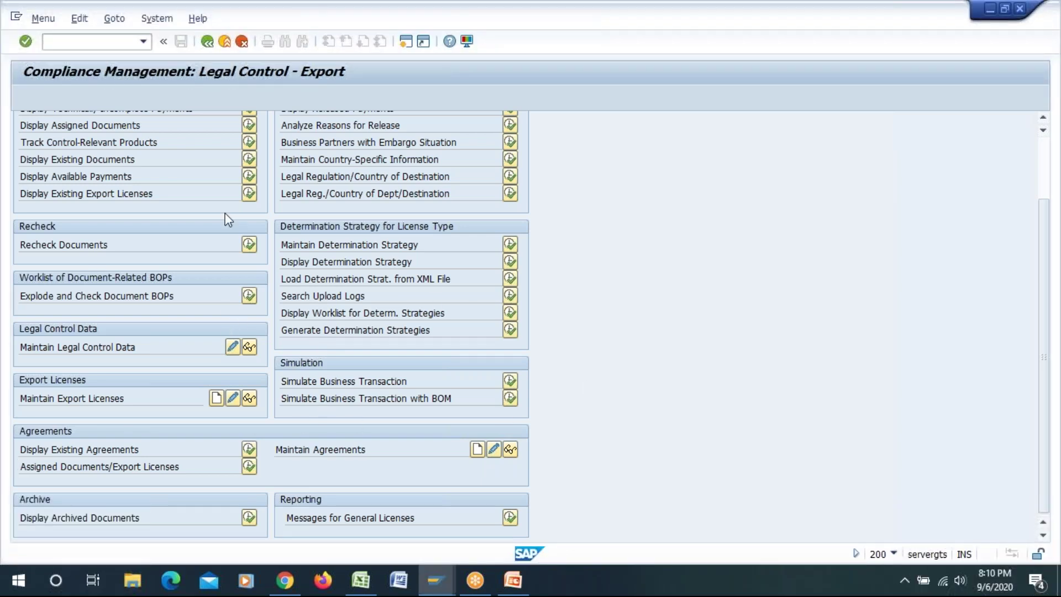
click(207, 41)
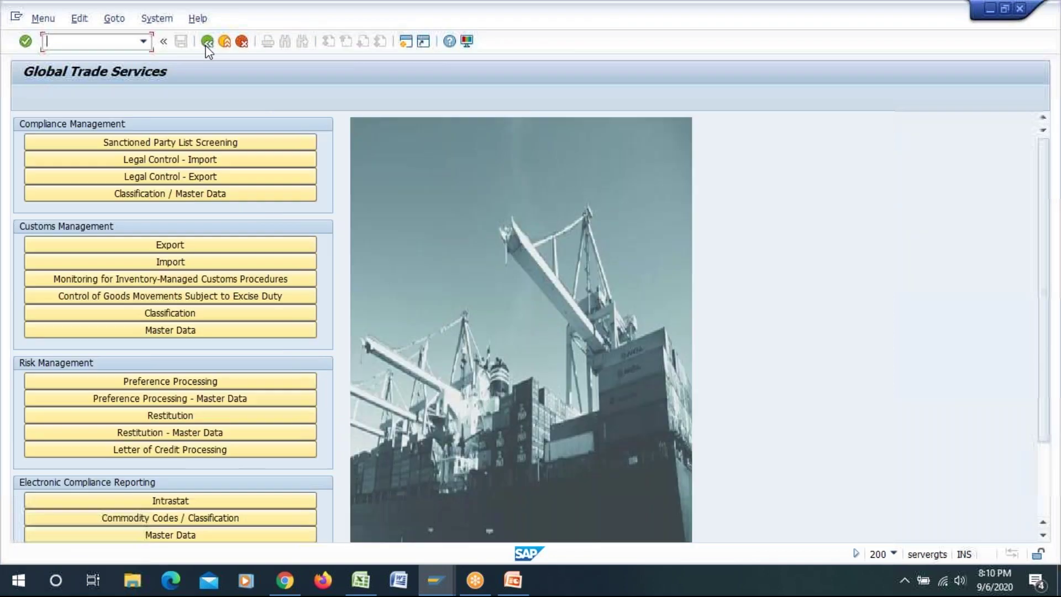
- Switch to SAP Logon, open the ECC Server for GTS connection, and log on with the user ID and account password
click(436, 581)
click(352, 516)
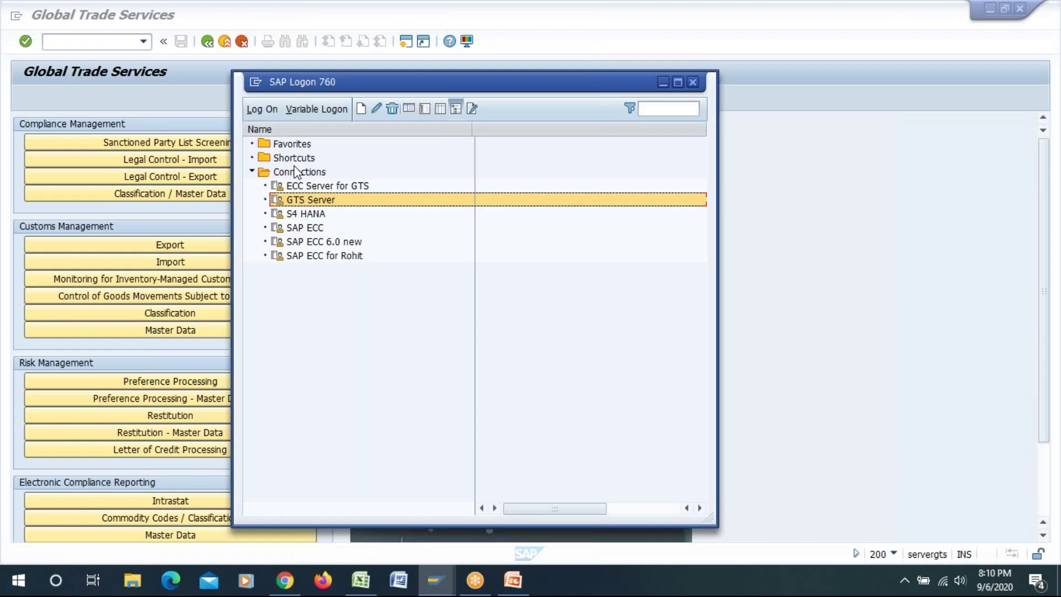
click(300, 186)
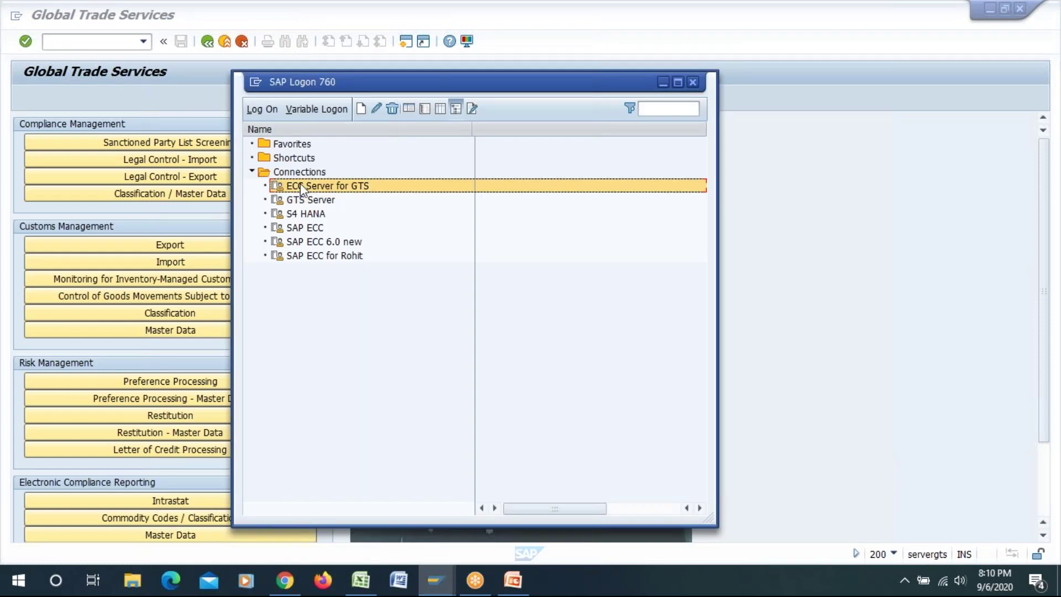
double_click(386, 185)
text(gts34)
key(Tab)
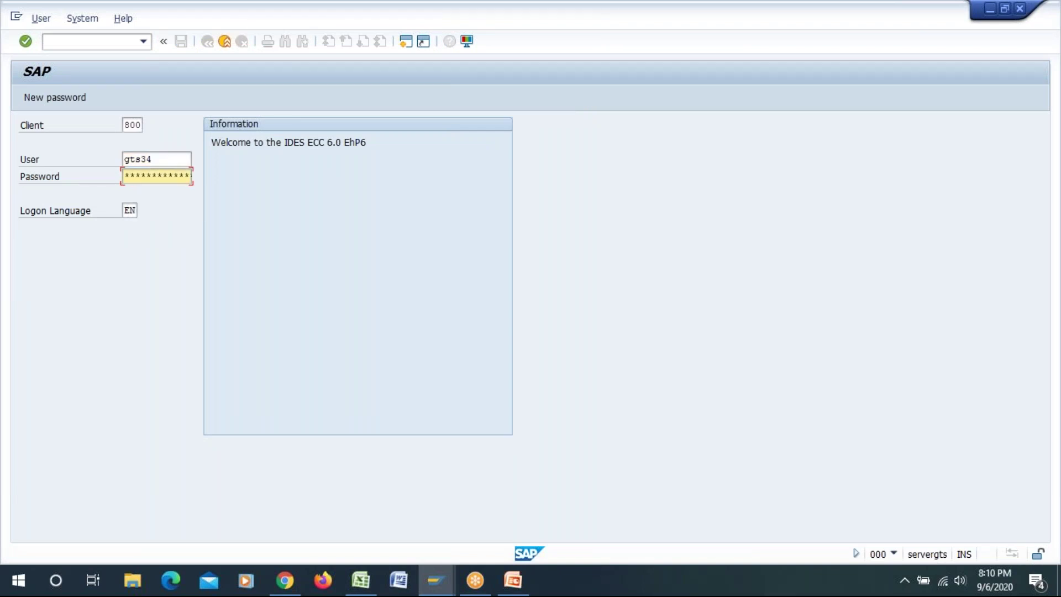
text(**********)
key(Return)
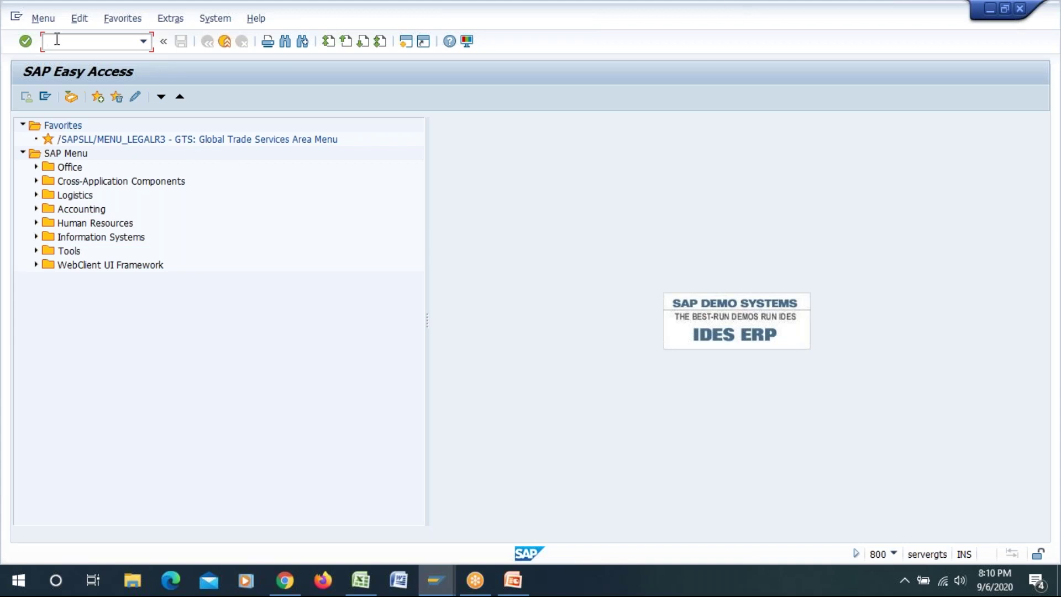
- Start transaction va01 to create a sales order and set its order type to zor
text(va01)
key(Return)
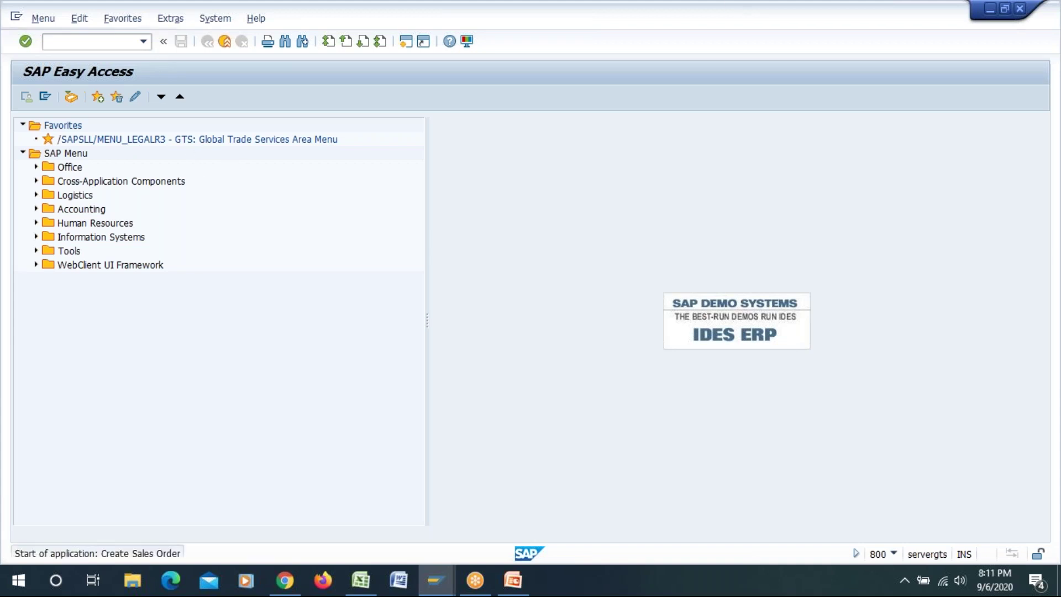
click(145, 159)
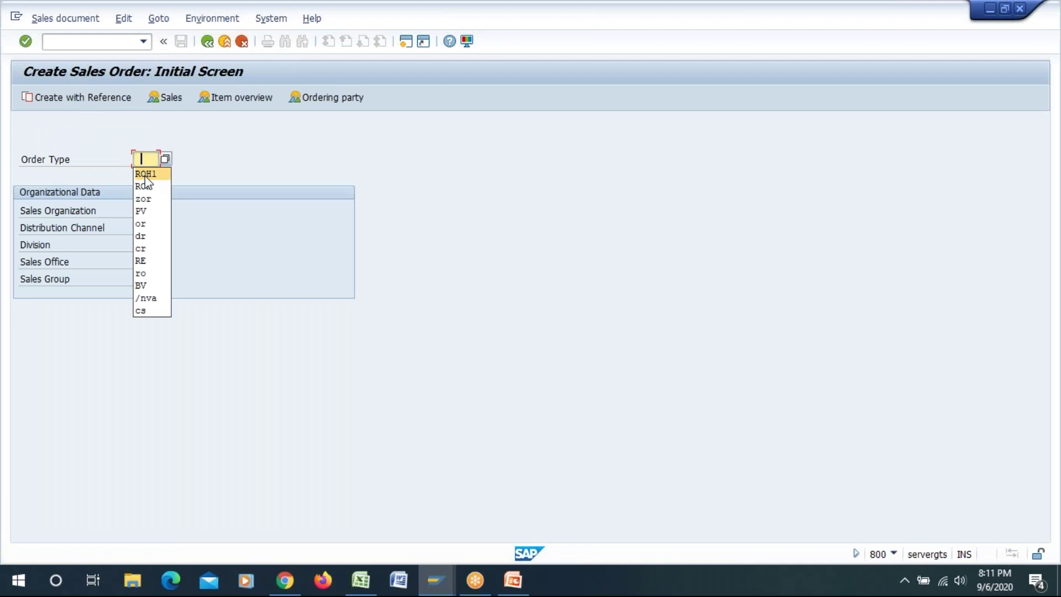
click(145, 199)
click(143, 210)
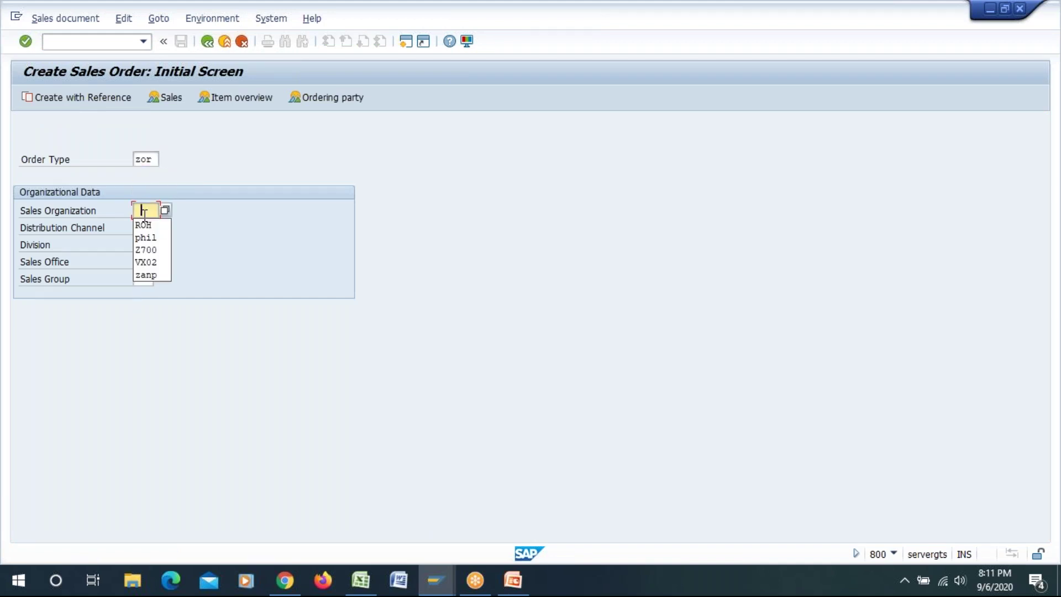
click(152, 224)
key(BackSpace)
key(BackSpace)
key(BackSpace)
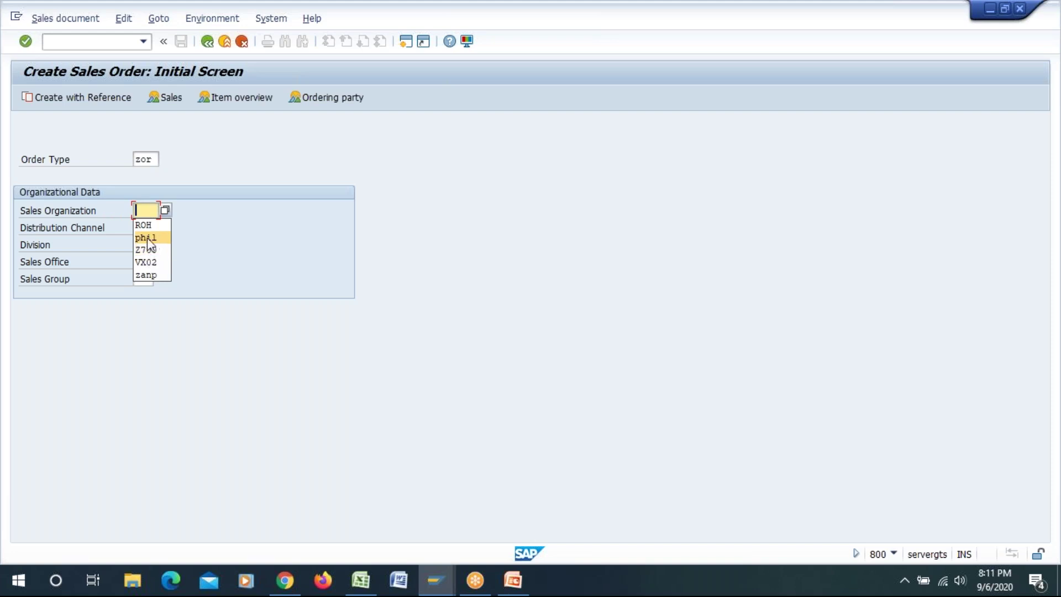
- Set sales organization phil, distribution channel ph and division PH, and continue to the order overview
click(146, 237)
click(141, 227)
text(ph)
click(140, 244)
click(147, 274)
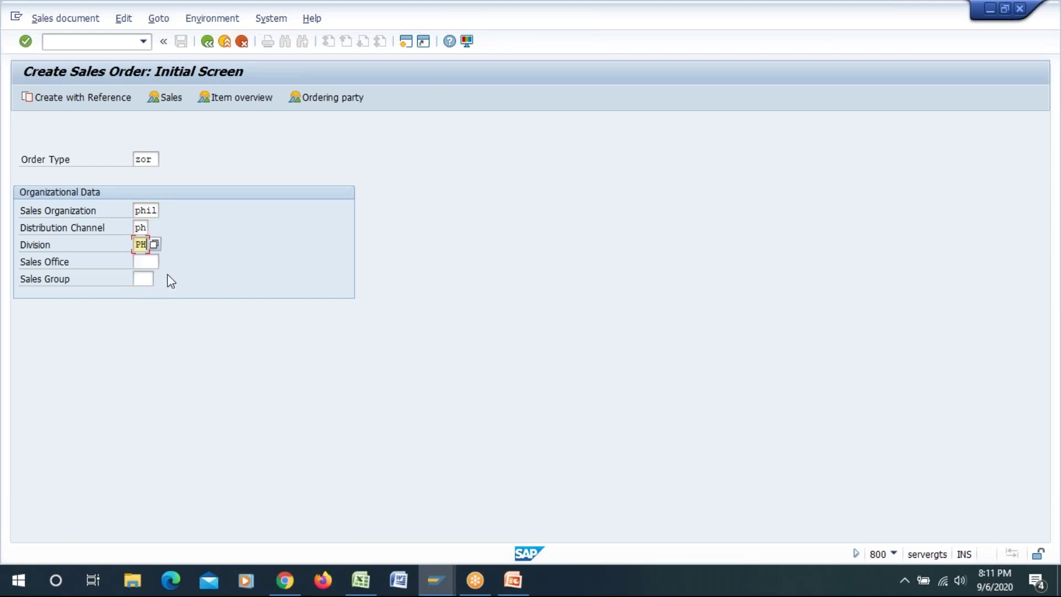
key(Return)
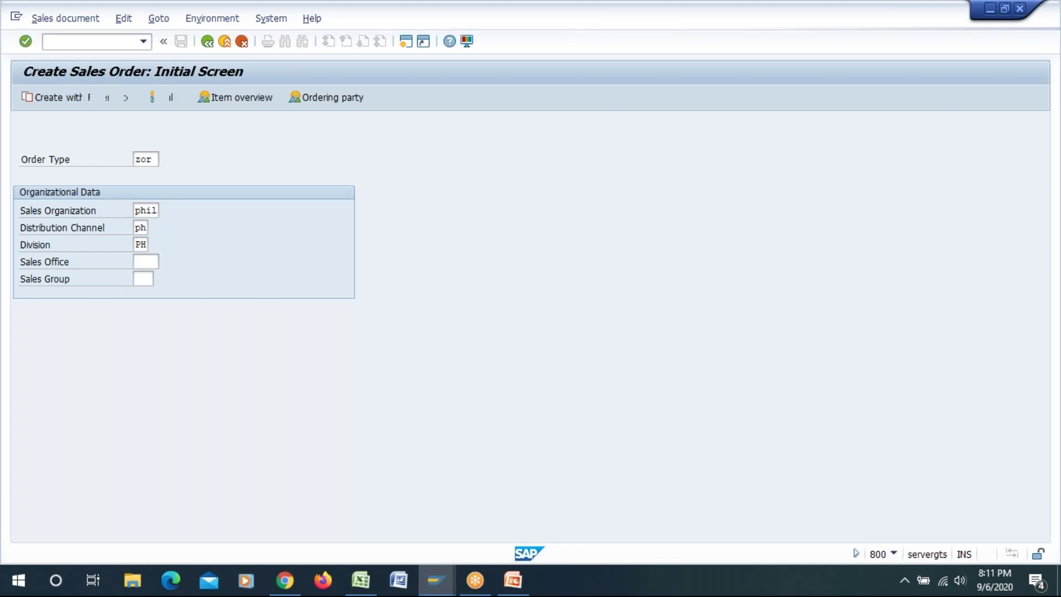
- Enter ORIENT as the sold-to party and Test as the PO number of the export sales order
key(BackSpace)
key(Down)
key(Down)
key(Return)
click(129, 177)
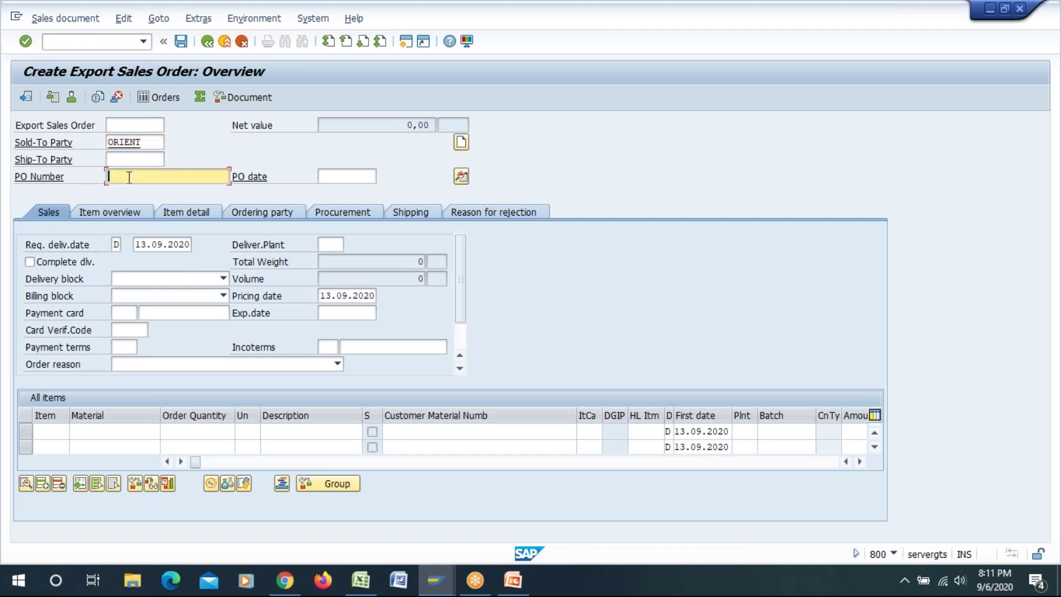
click(127, 188)
- Add material RA01 with order quantity 1 as the first order item and confirm the date warnings
click(89, 431)
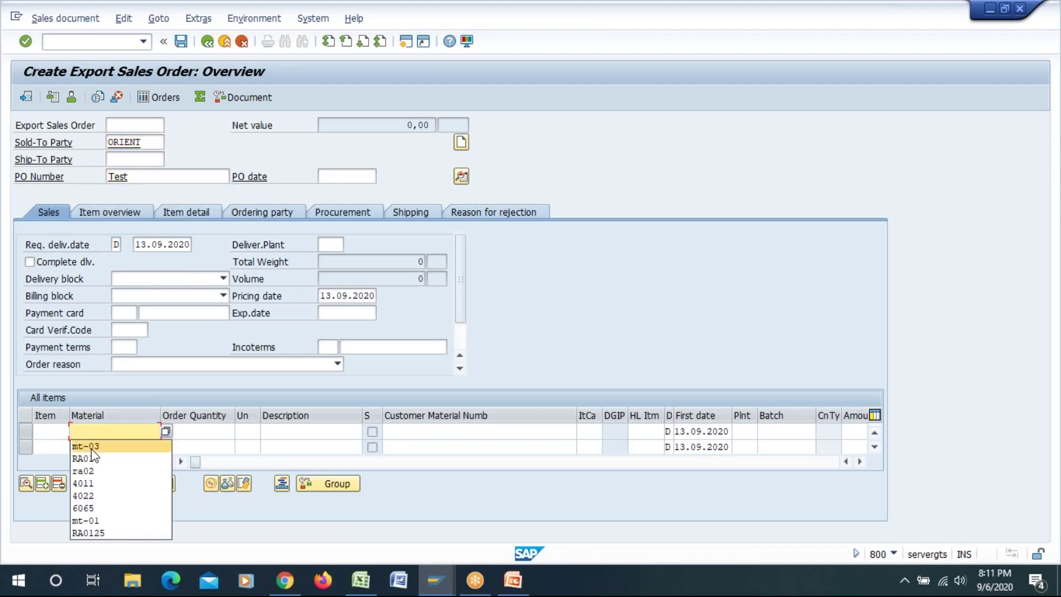
click(93, 457)
key(Tab)
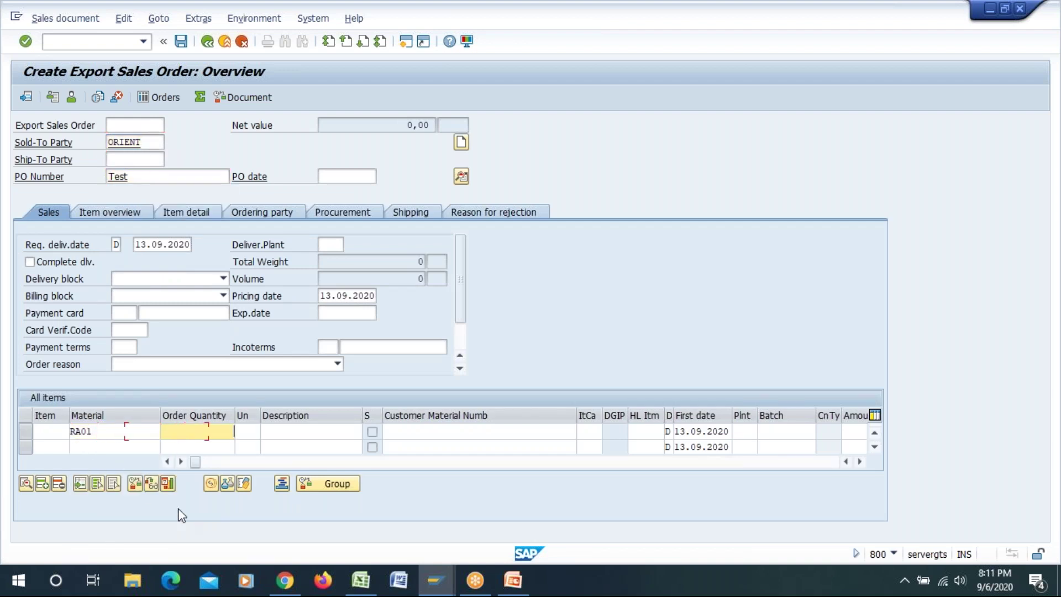
key(Return)
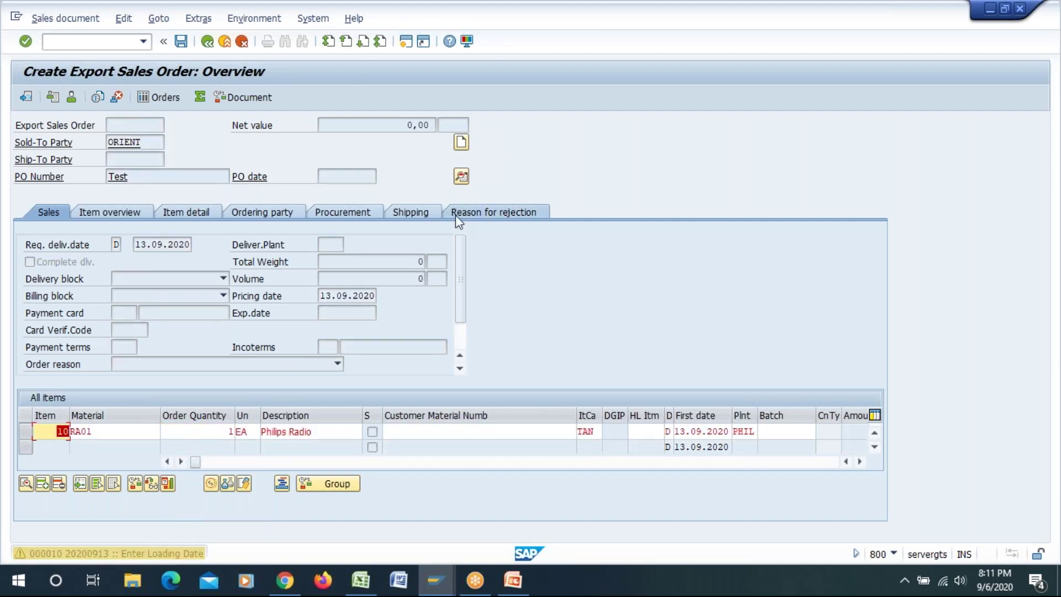
key(Return)
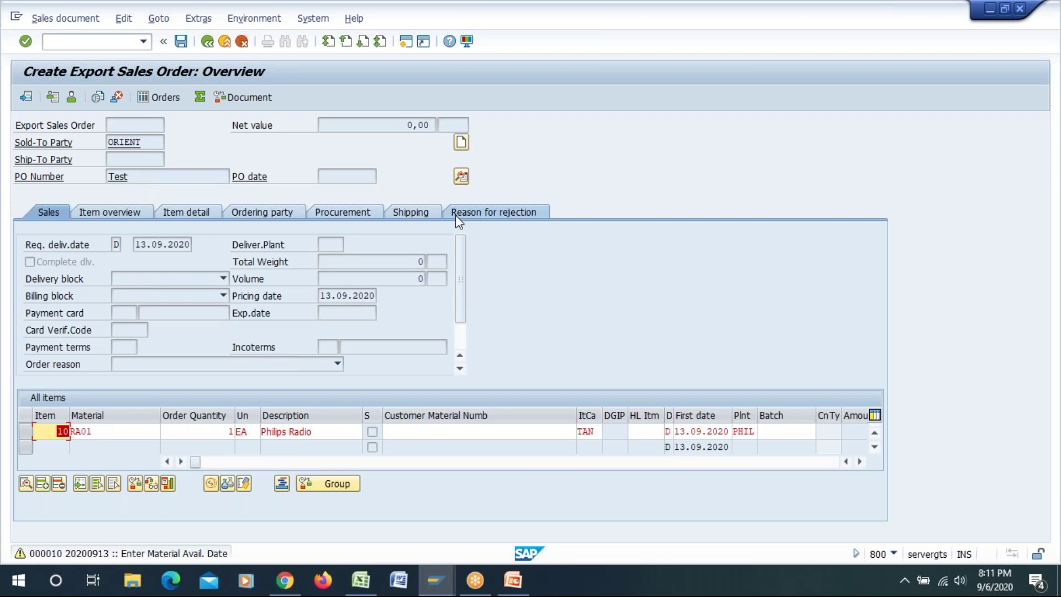
key(Return)
key(Return)
key(Return)
key(Return)
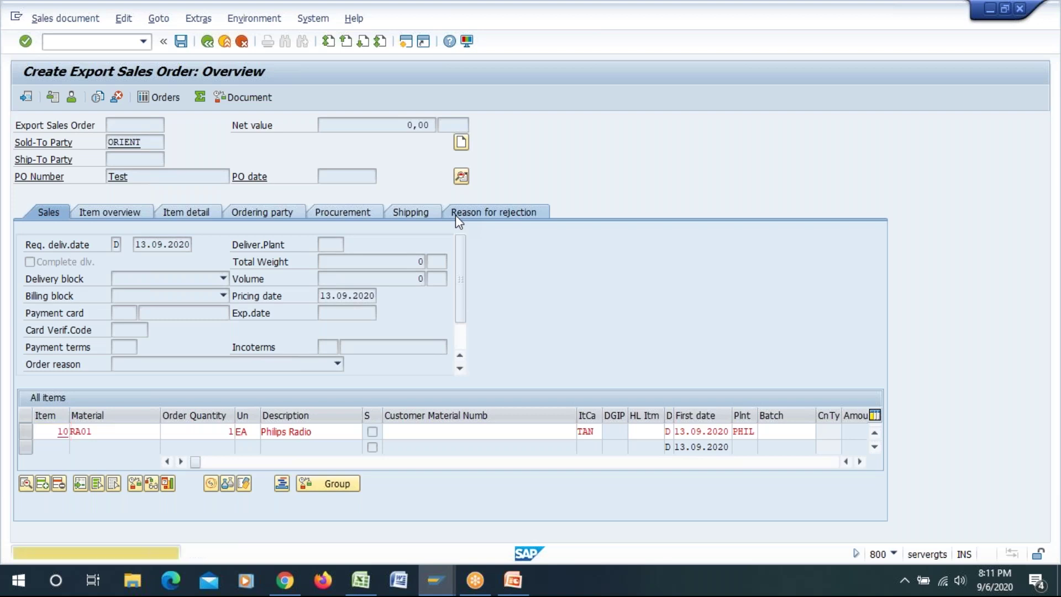
key(Return)
key(Return)
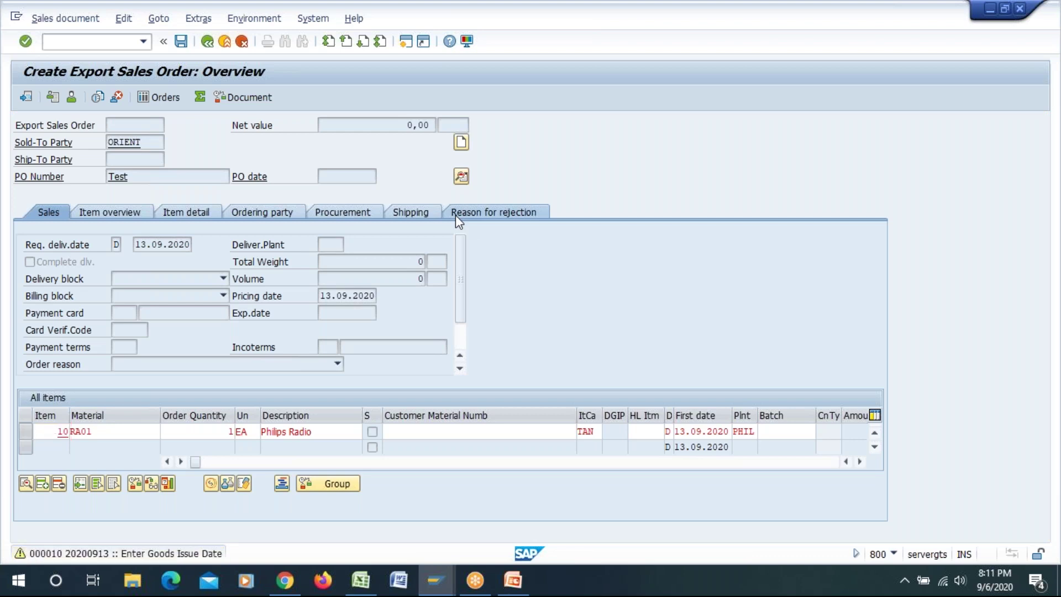
- Confirm the order header and item data, accepting the goods issue date messages
key(Return)
key(Return)
key(Return)
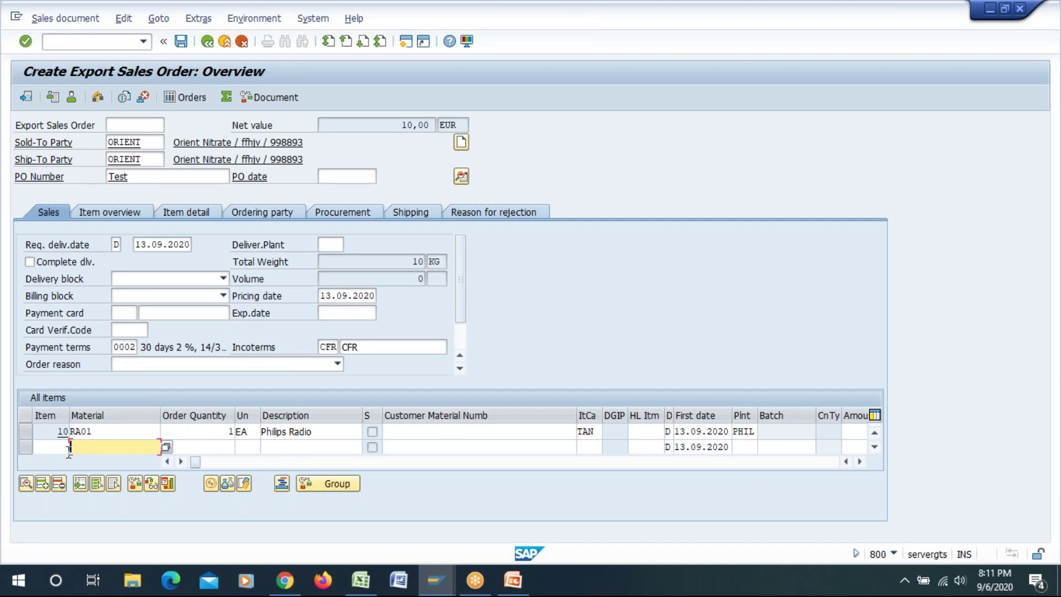
- Check the export sales order for incomplete data and save it
click(123, 19)
click(145, 33)
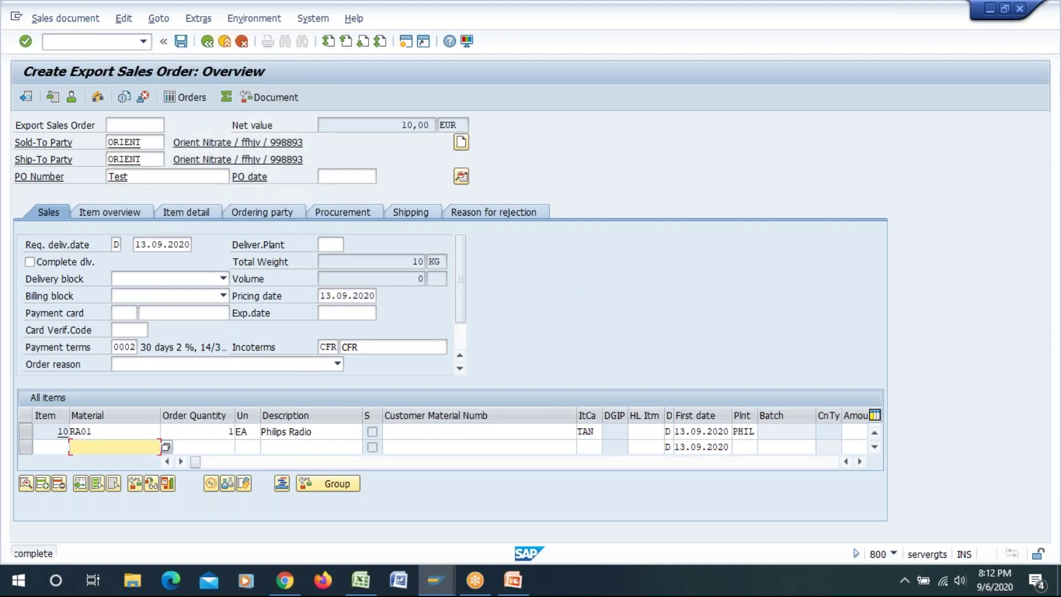
click(182, 43)
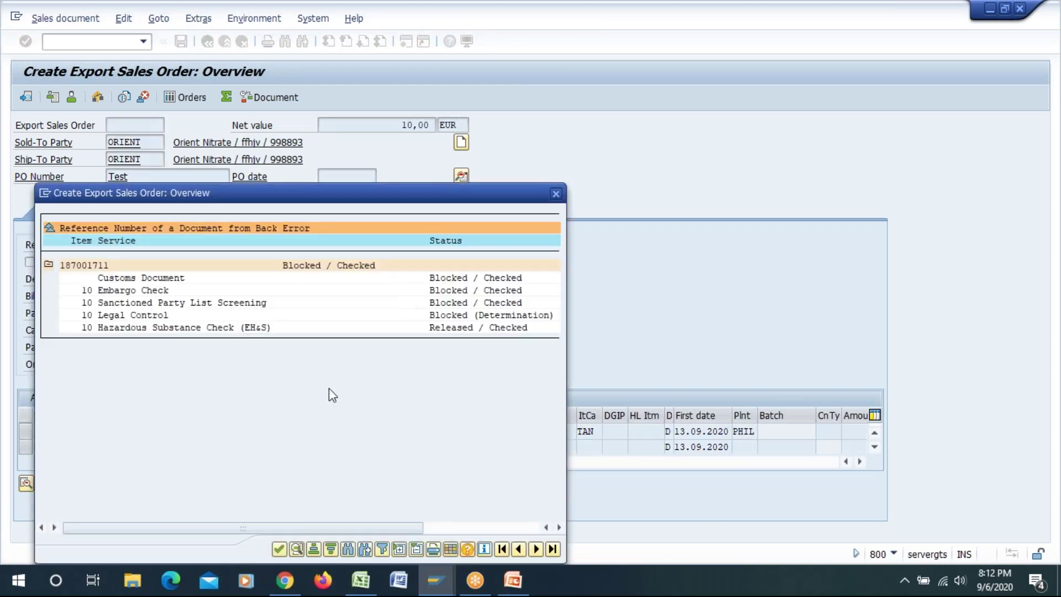
- Examine the Embargo Check, Sanctioned Party List Screening and Legal Control statuses in the check results and close the dialog
drag(215, 203, 248, 131)
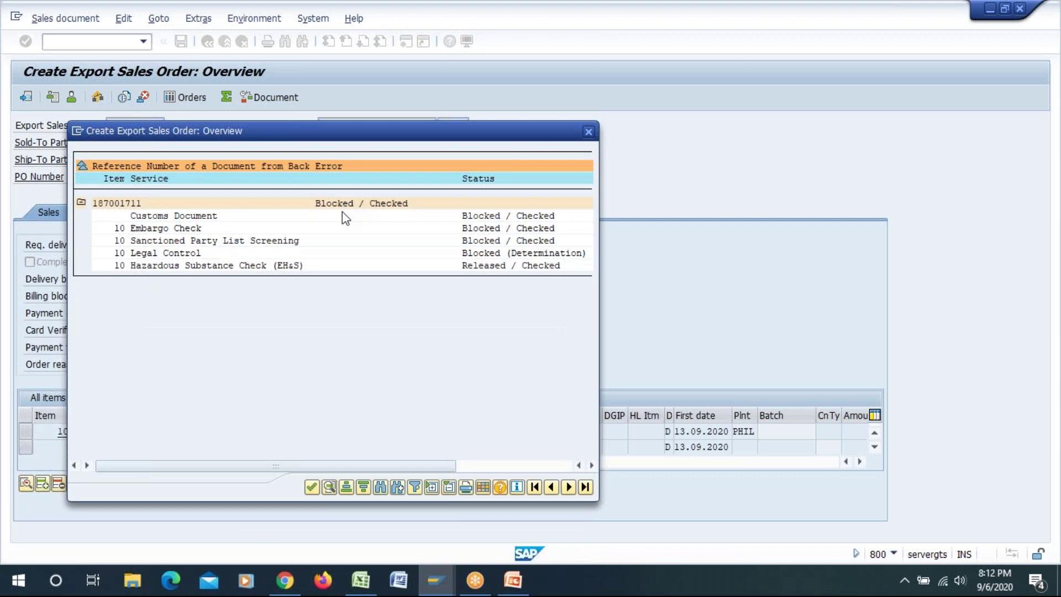
drag(128, 228, 224, 238)
key(ctrl+c)
drag(458, 230, 568, 231)
key(ctrl+c)
drag(131, 241, 315, 244)
key(ctrl+c)
drag(464, 242, 557, 243)
key(ctrl+c)
drag(131, 252, 243, 256)
key(ctrl+c)
drag(463, 253, 519, 255)
key(ctrl+c)
click(312, 488)
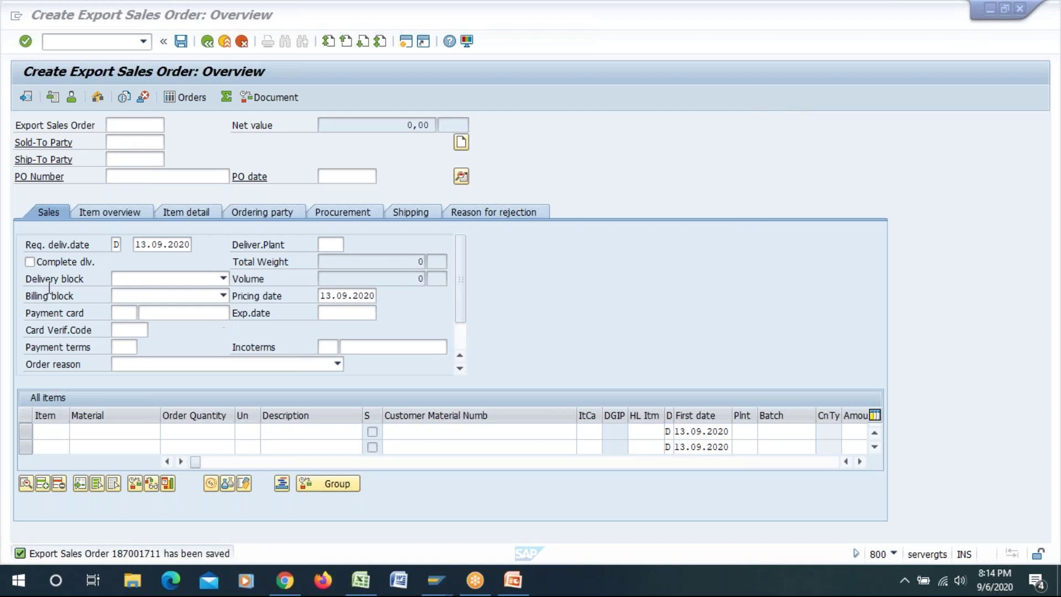
- Open the saved export sales order in transaction VA02 and copy its order number
click(208, 42)
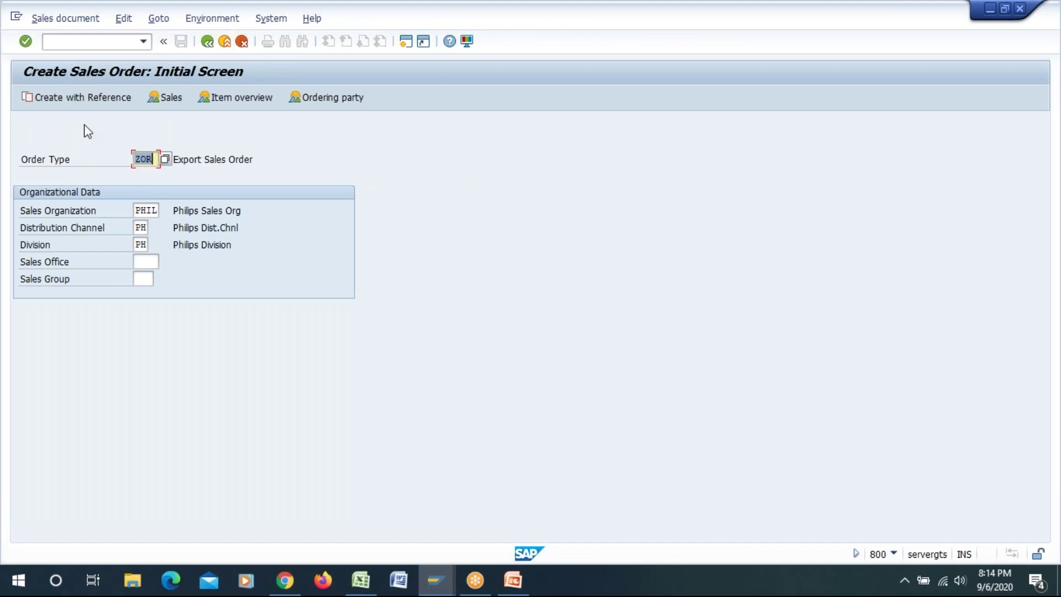
click(92, 42)
text(/nva02)
key(Return)
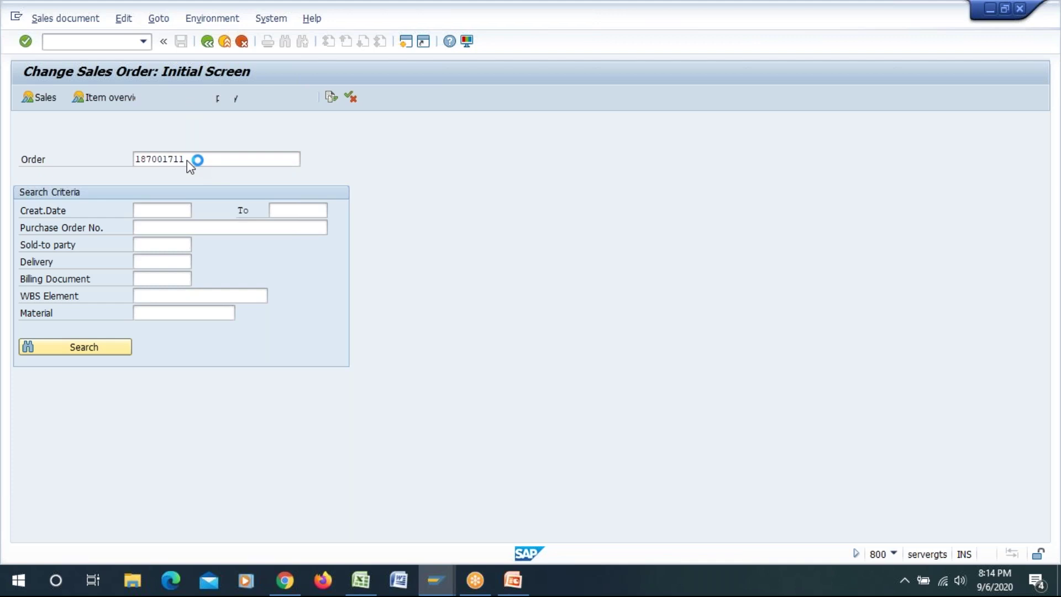
drag(157, 123, 107, 125)
click(107, 124)
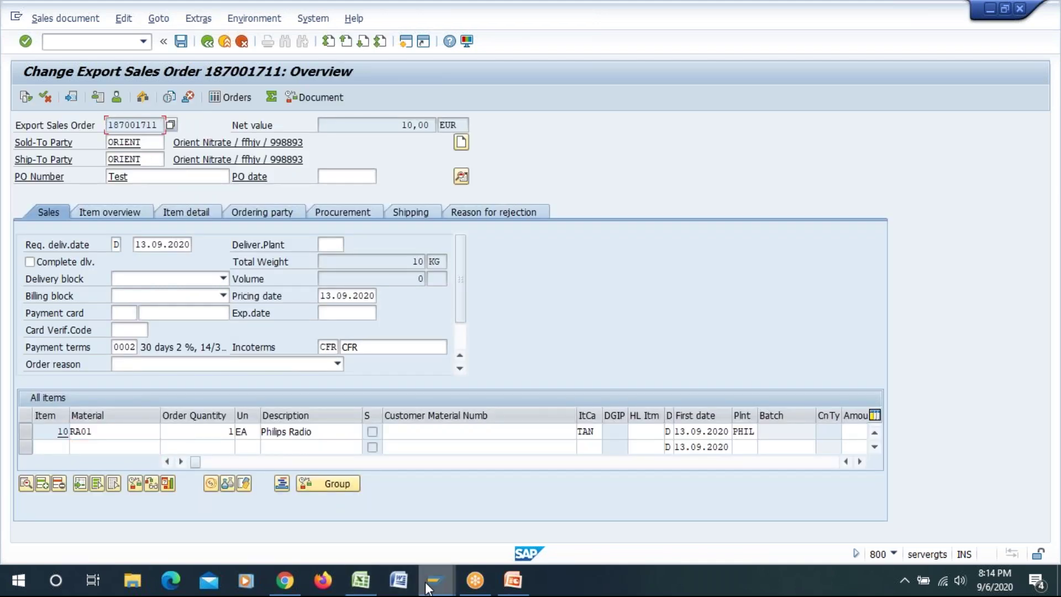
- Switch to SAP Logon and open a connection to GTS Server
mouse_move(428, 578)
mouse_move(359, 520)
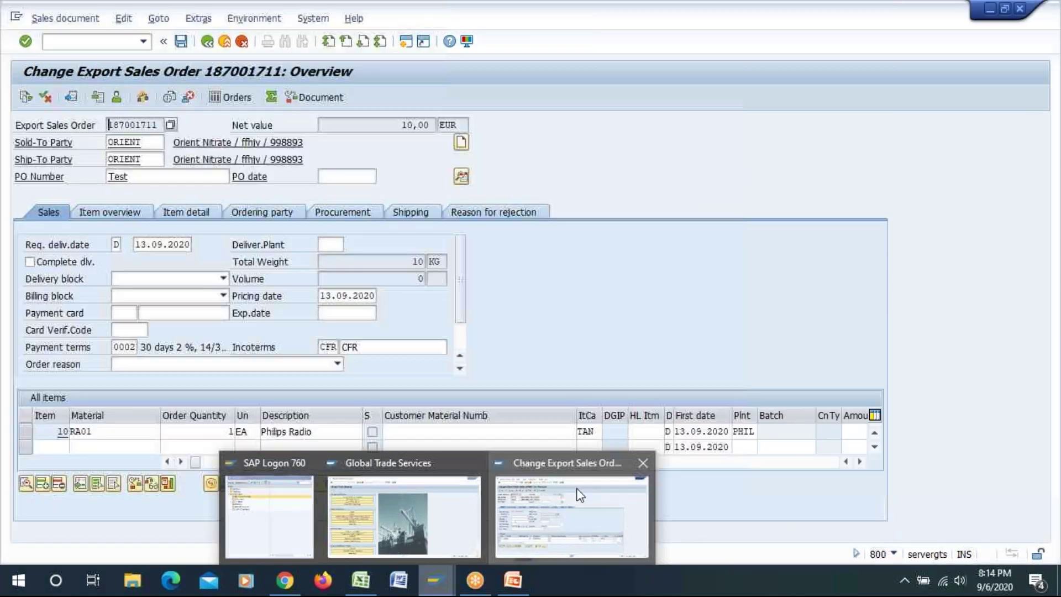
click(250, 495)
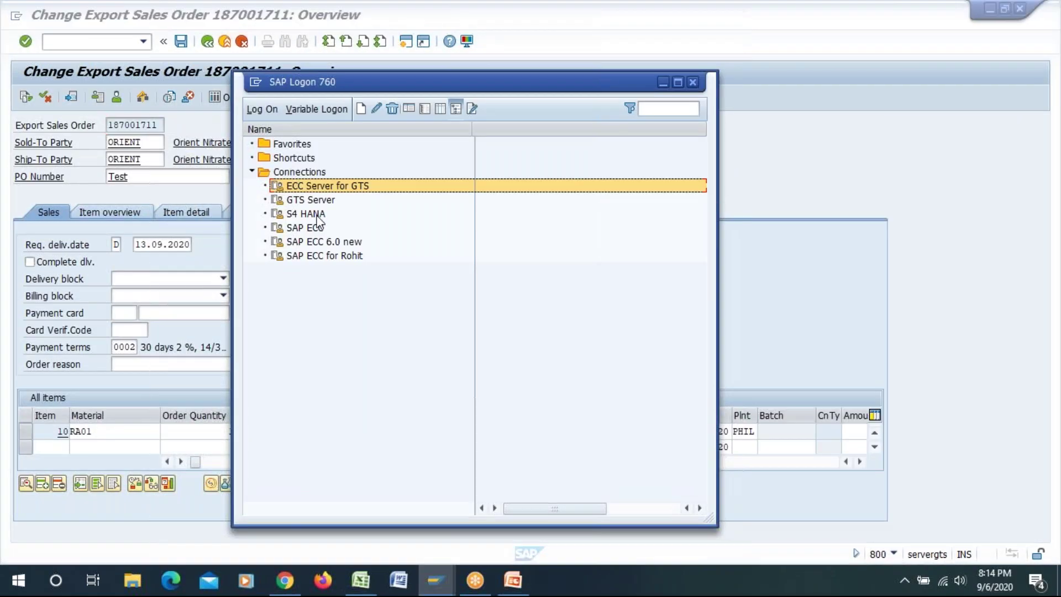
click(296, 200)
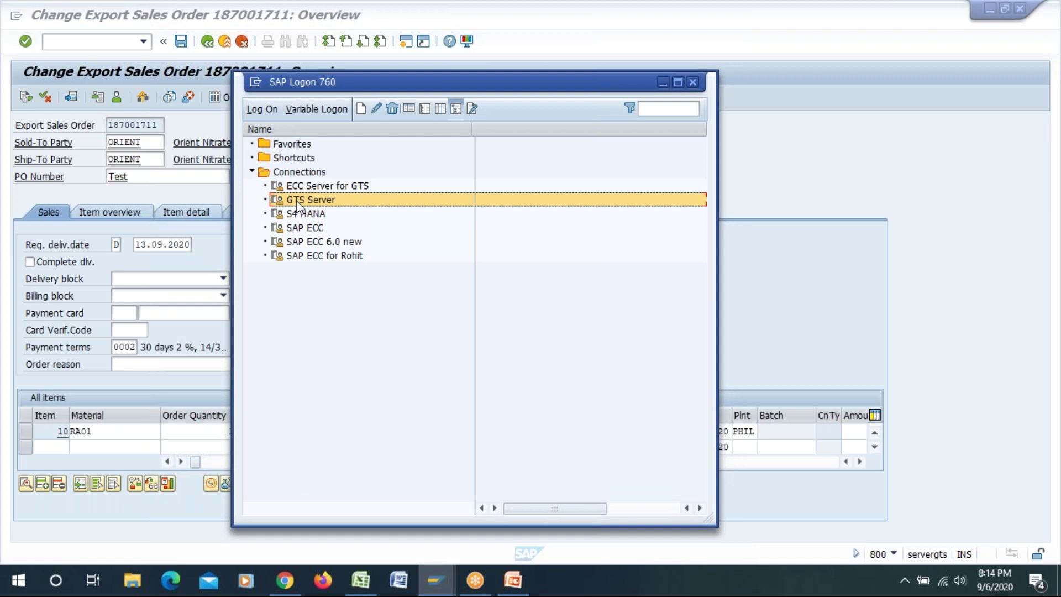
double_click(296, 200)
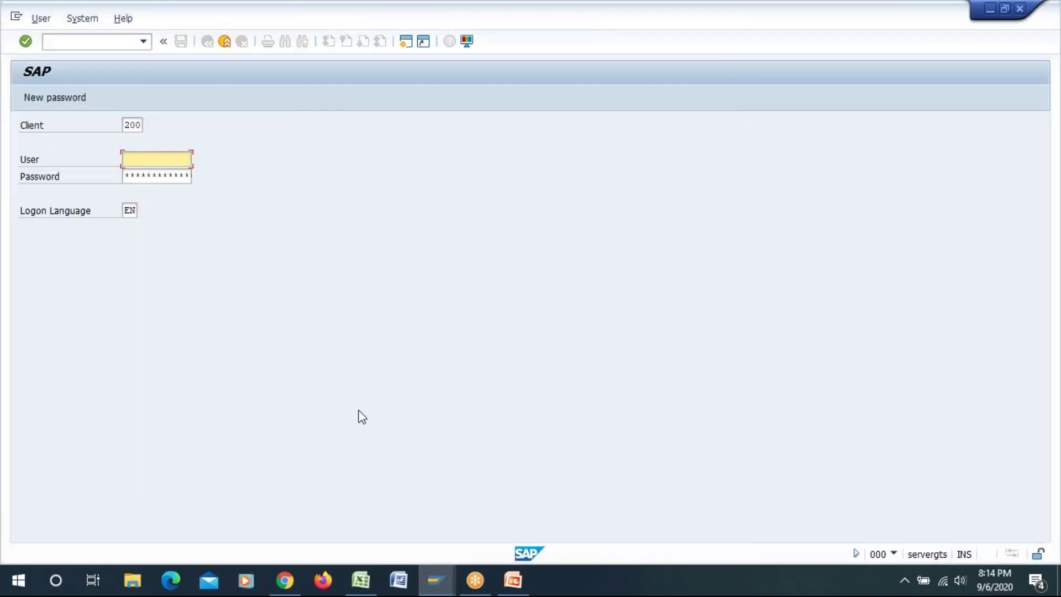
- Review the ABC+US+3A001 combination and its LC1 entry in the Excel workbook Book1, and return to the SAP logon screen
mouse_move(361, 592)
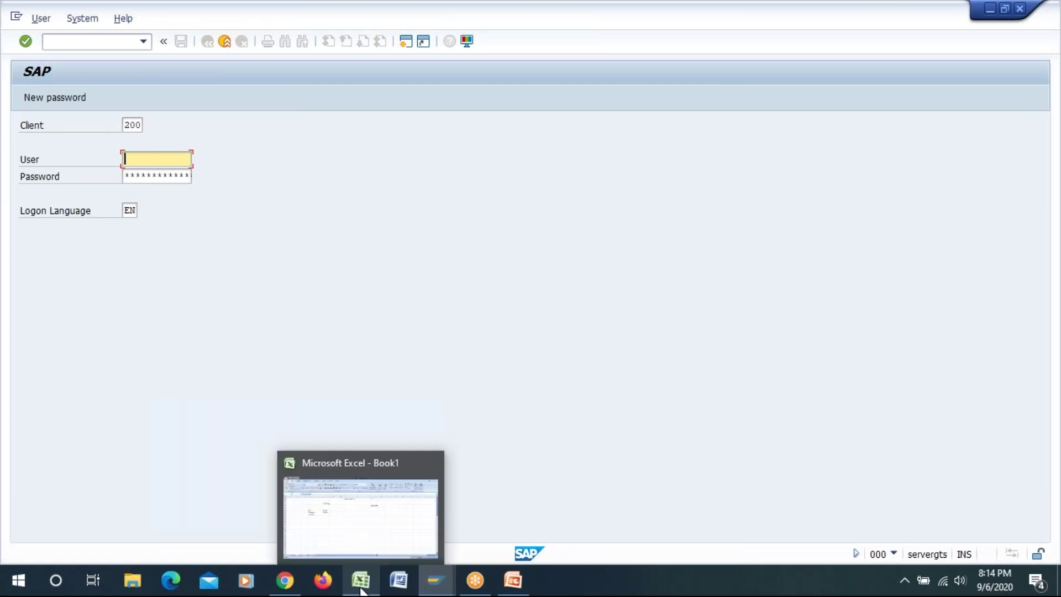
click(357, 538)
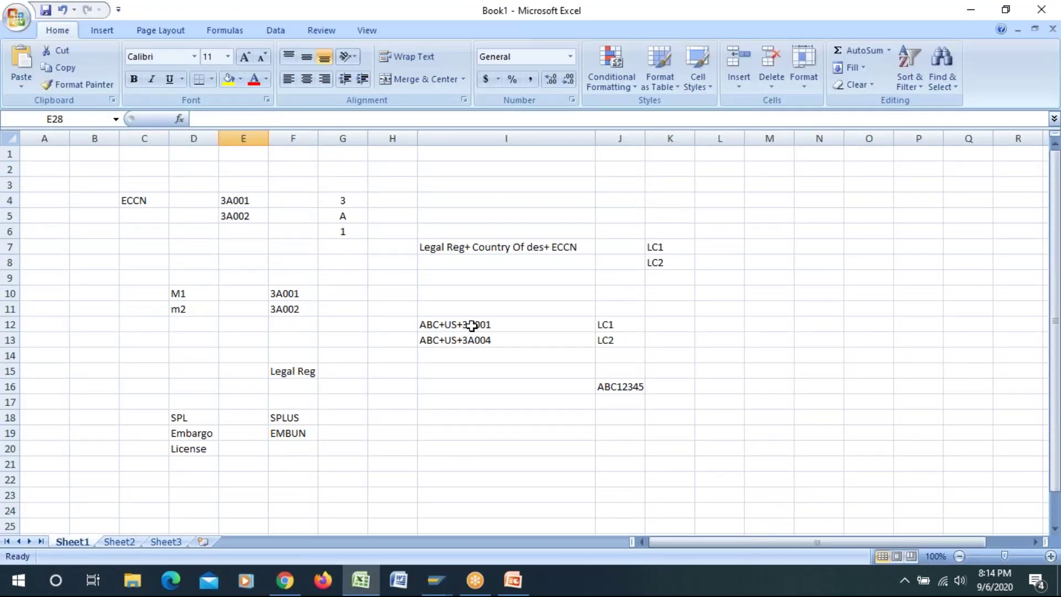
click(472, 327)
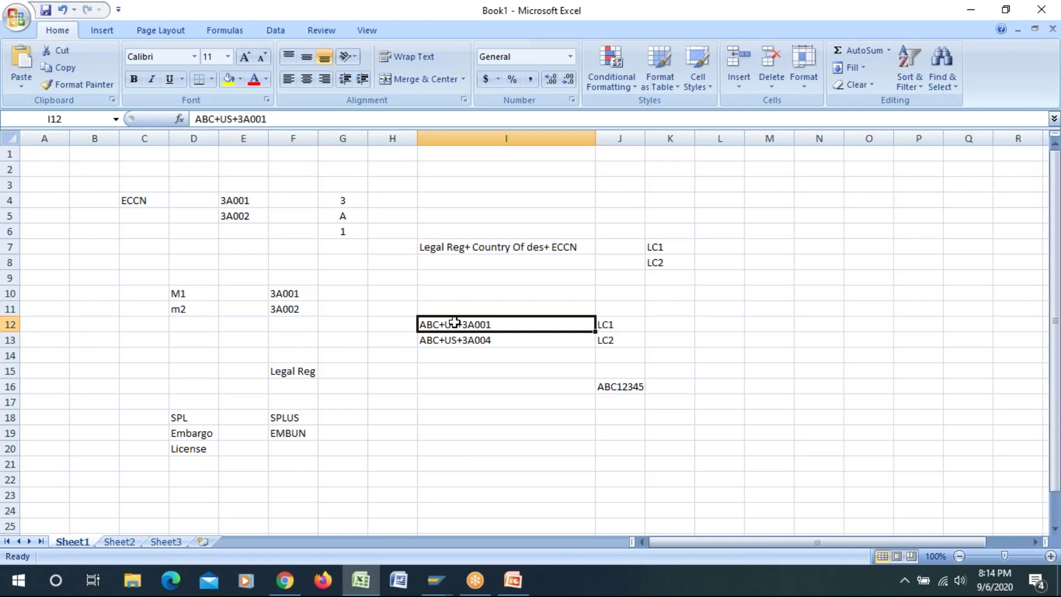
double_click(500, 324)
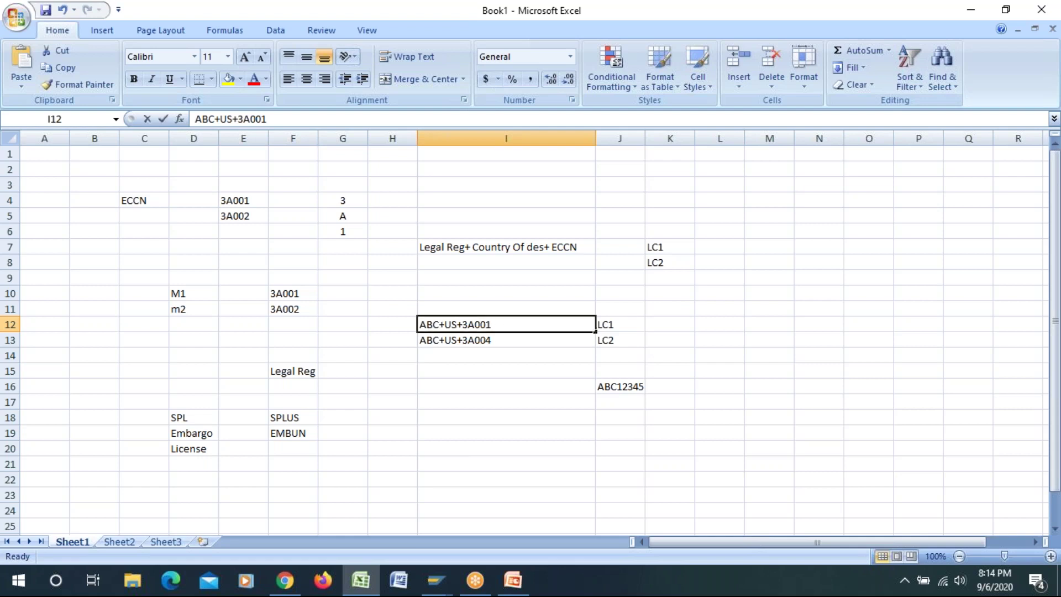
drag(493, 325, 464, 325)
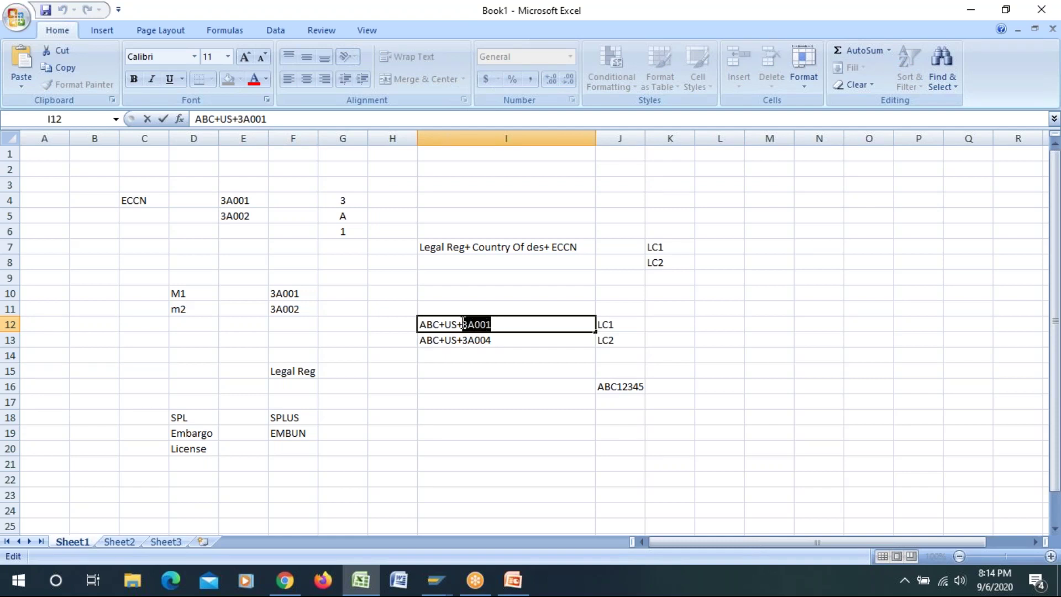
click(610, 326)
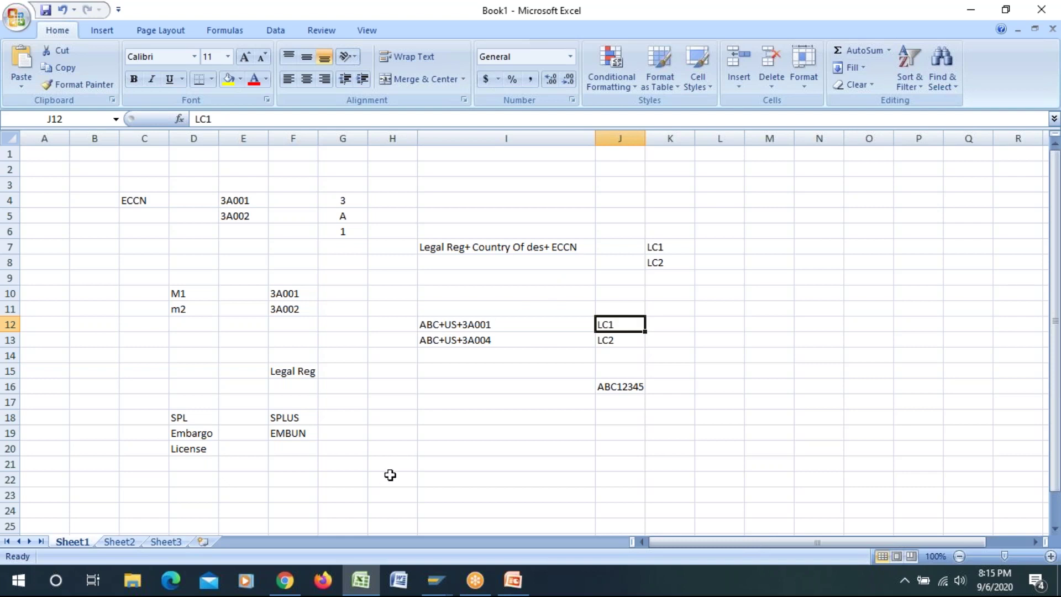
click(436, 580)
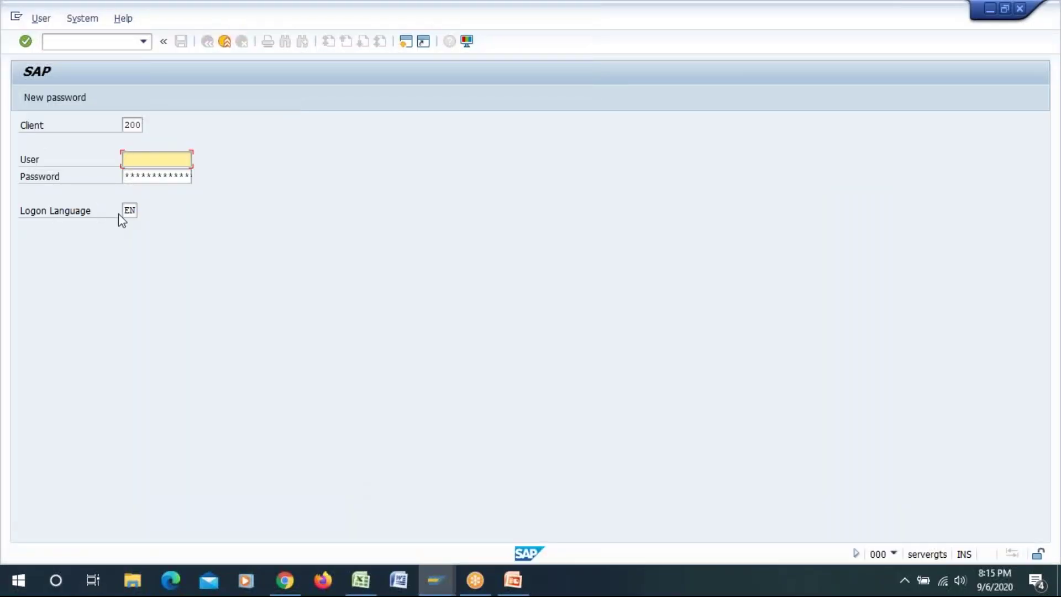
- Log on to client 200 with the user name and account password, and confirm the multiple logon dialog
key(Return)
key(Tab)
text(*****)
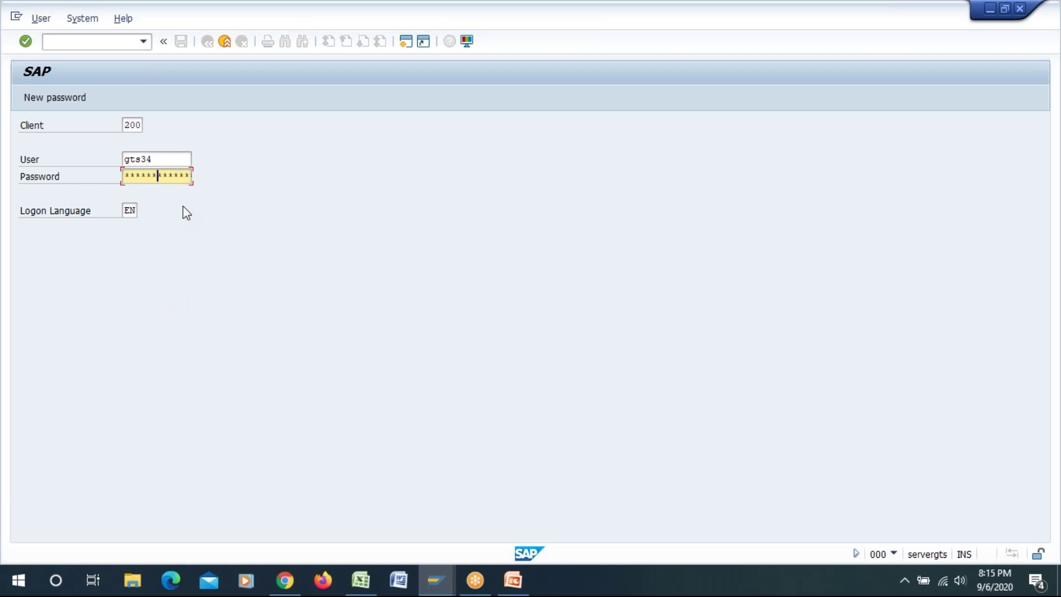
key(Return)
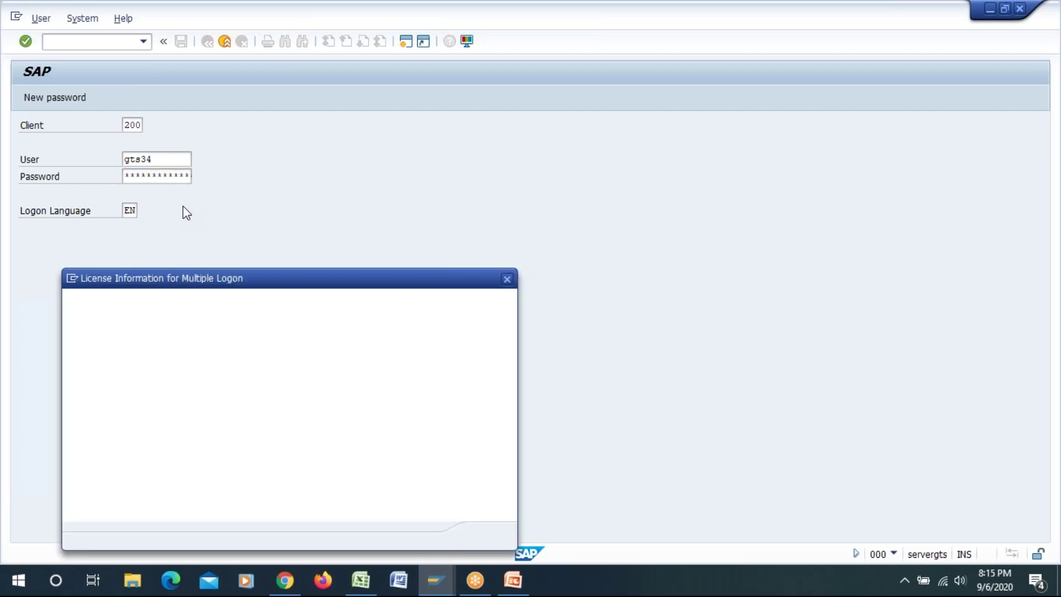
click(152, 440)
click(487, 537)
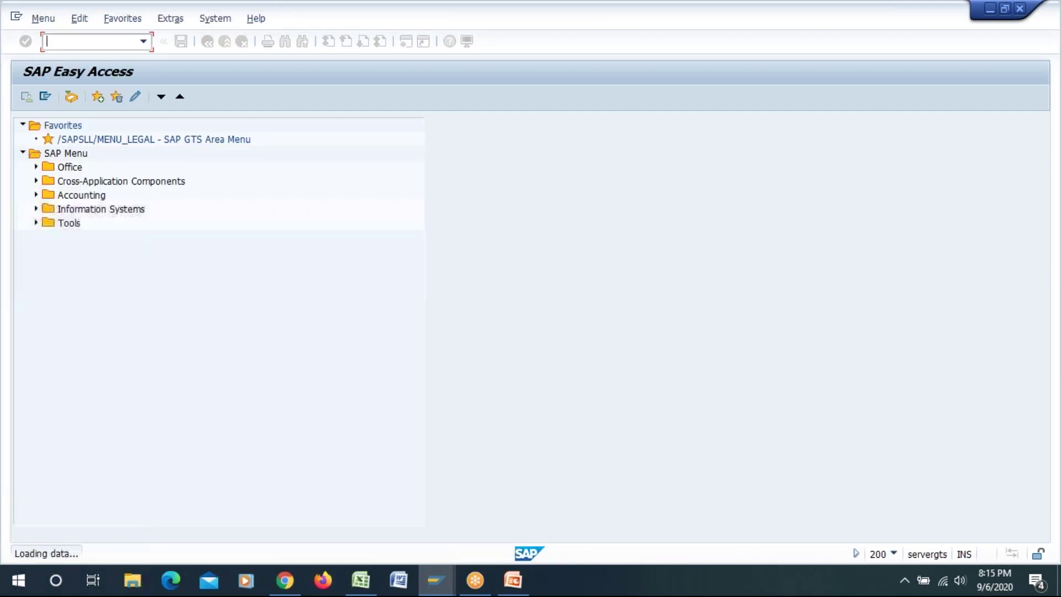
- Open Display All Documents for Sanctioned Party List Screening from the SAP GTS Area Menu
double_click(114, 141)
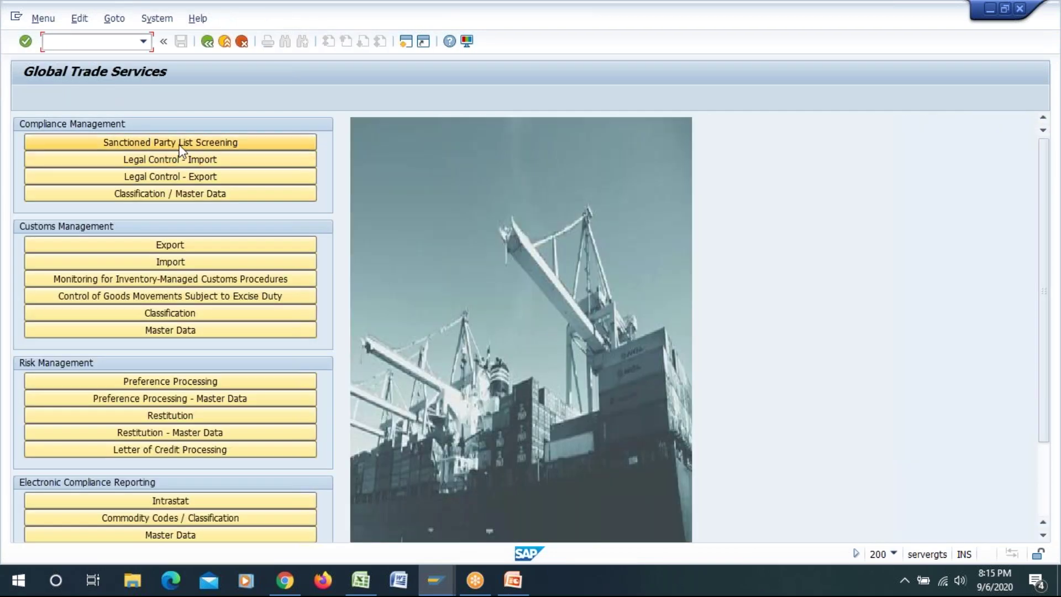
click(179, 145)
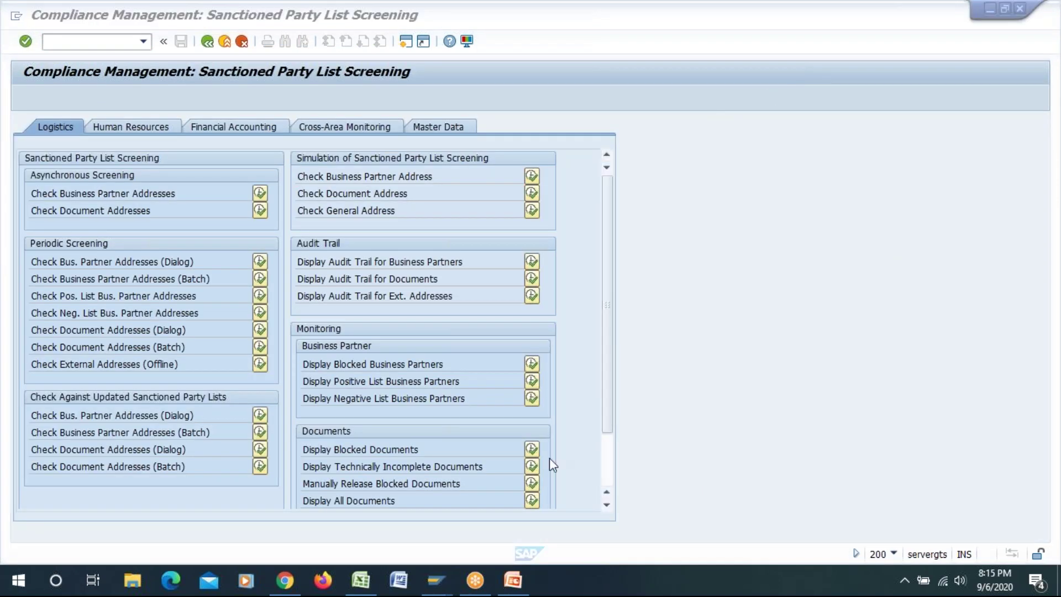
click(539, 500)
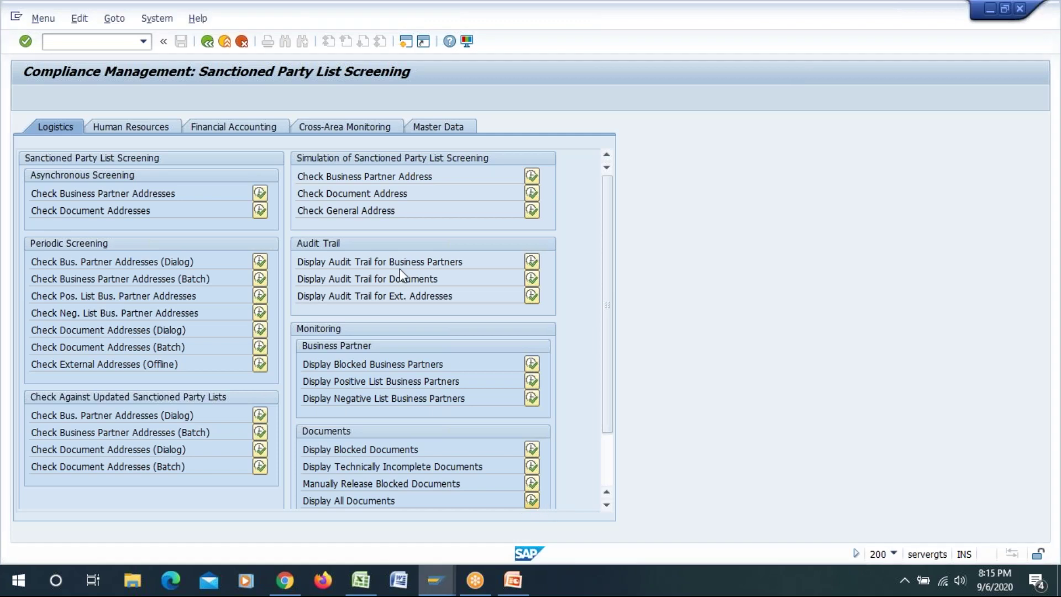
- Search for the GTS document using the copied sales order number as the feeder system's reference number
click(216, 311)
key(ctrl+v)
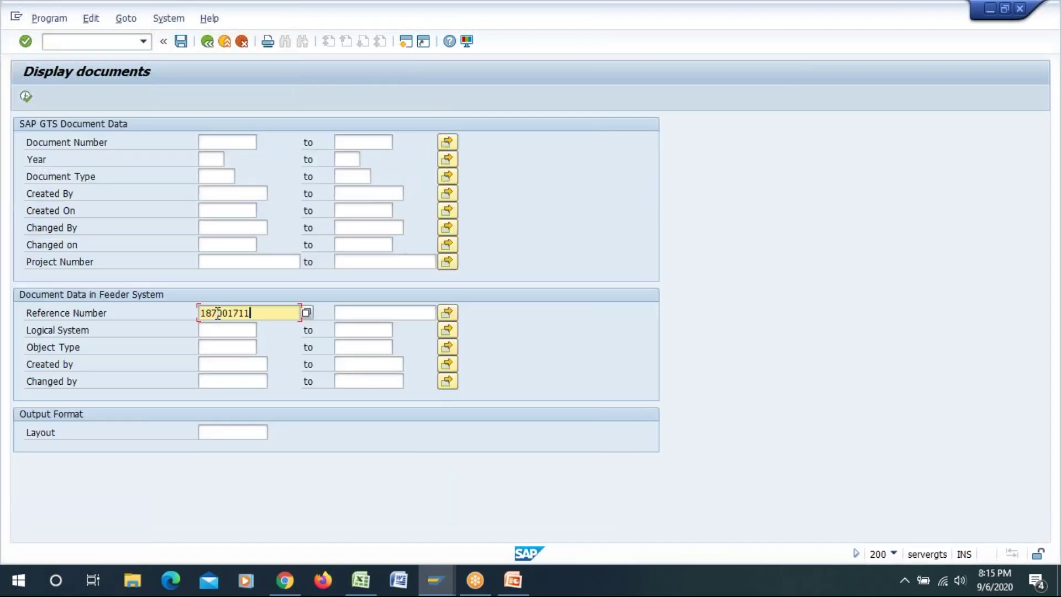
click(29, 97)
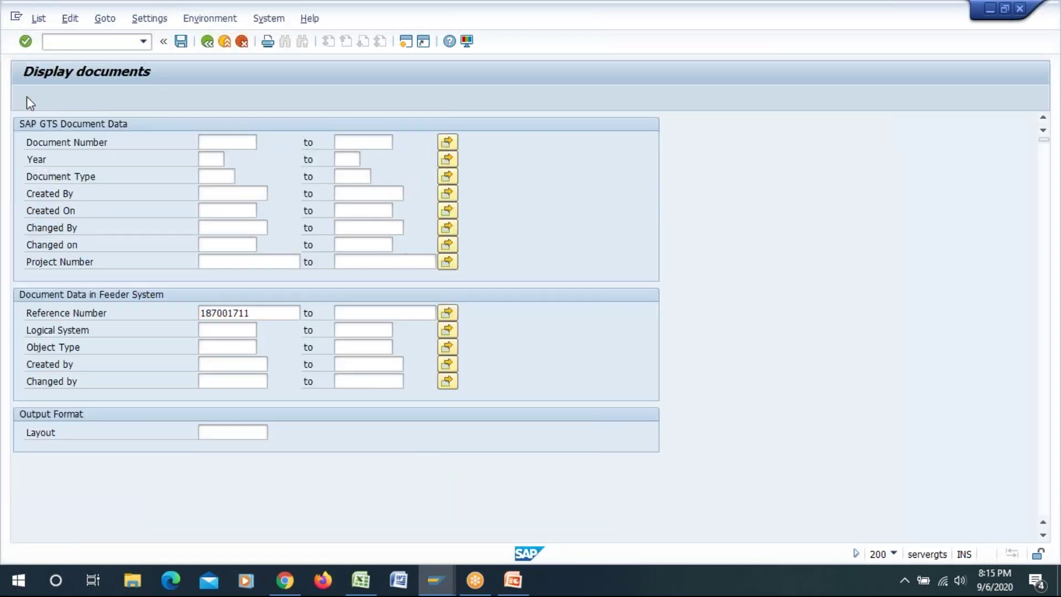
- Display the check log of the found document and expand Check item 10
click(59, 173)
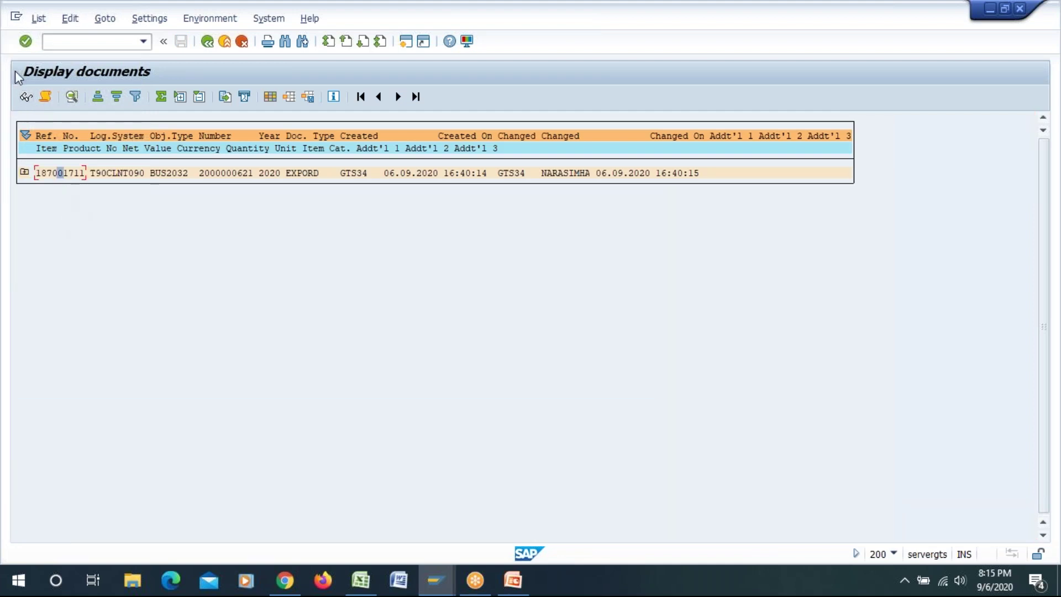
click(46, 97)
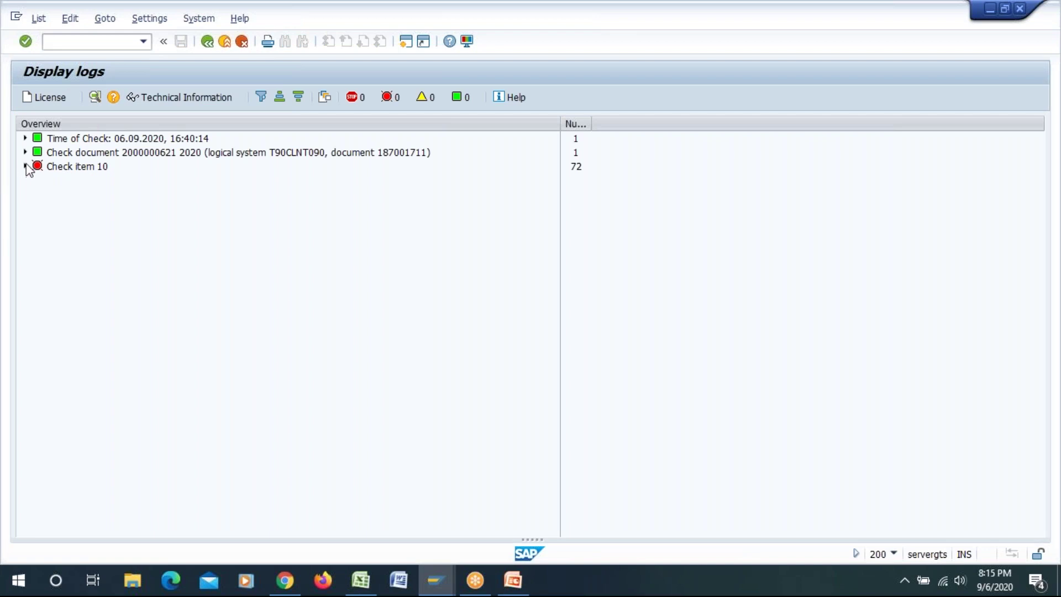
click(26, 166)
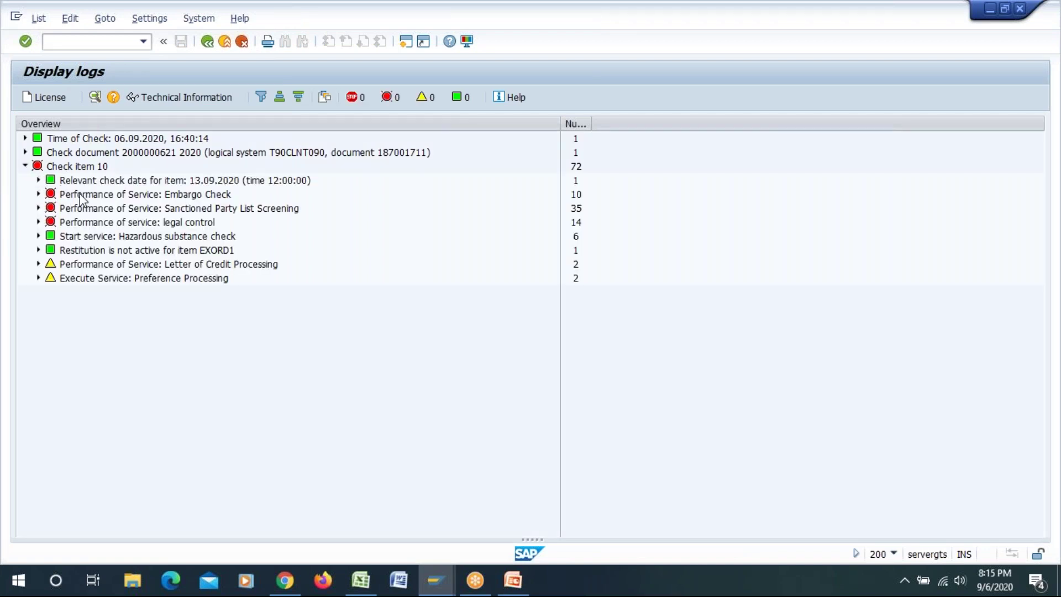
- Review the embargo, sanctioned party list and legal control entries, and expand the Embargo Check details
click(185, 198)
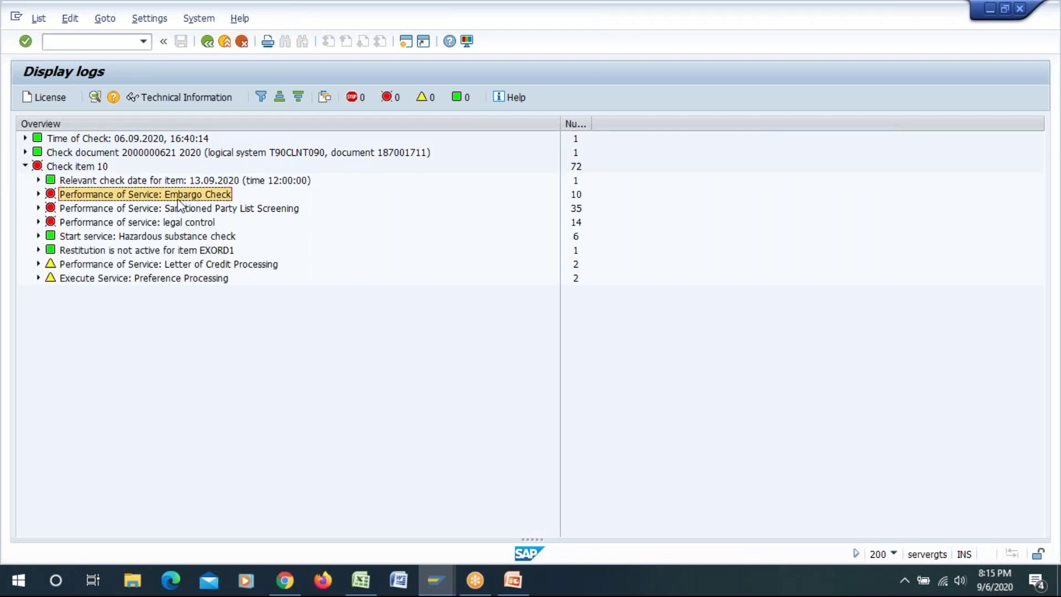
click(216, 211)
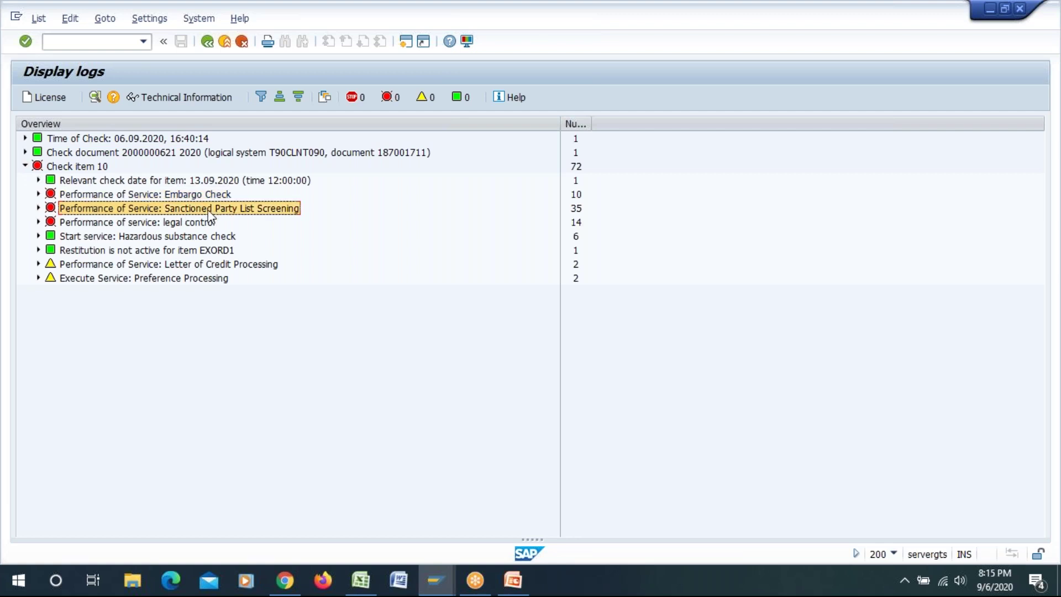
click(191, 223)
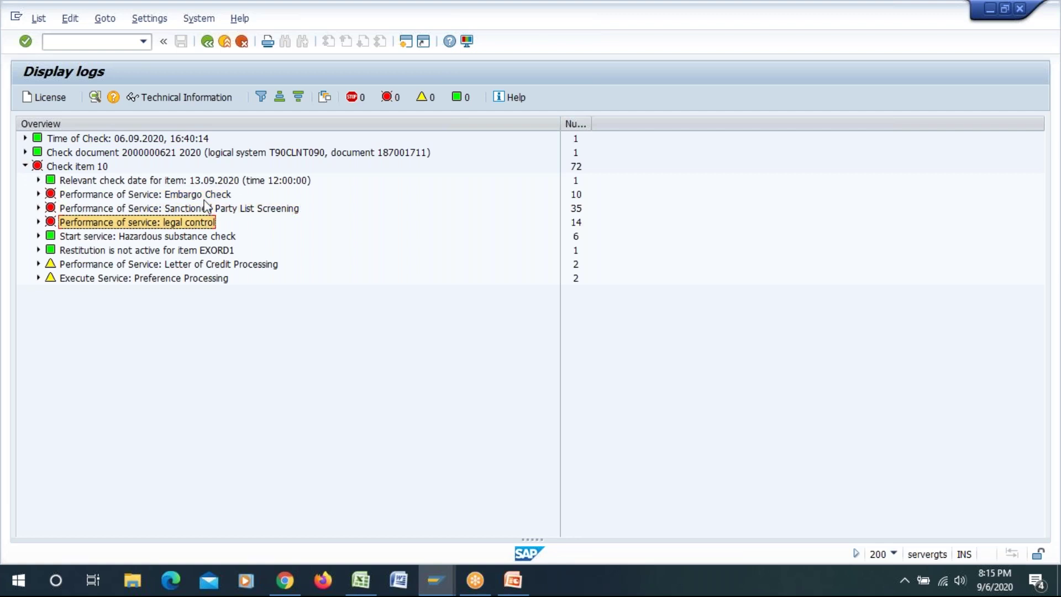
click(171, 198)
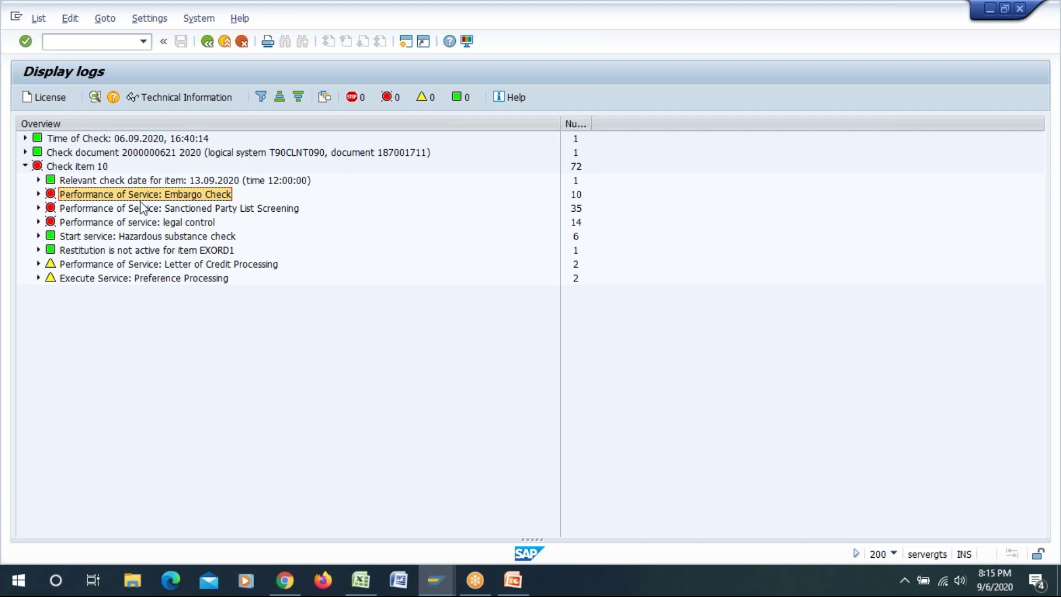
click(38, 194)
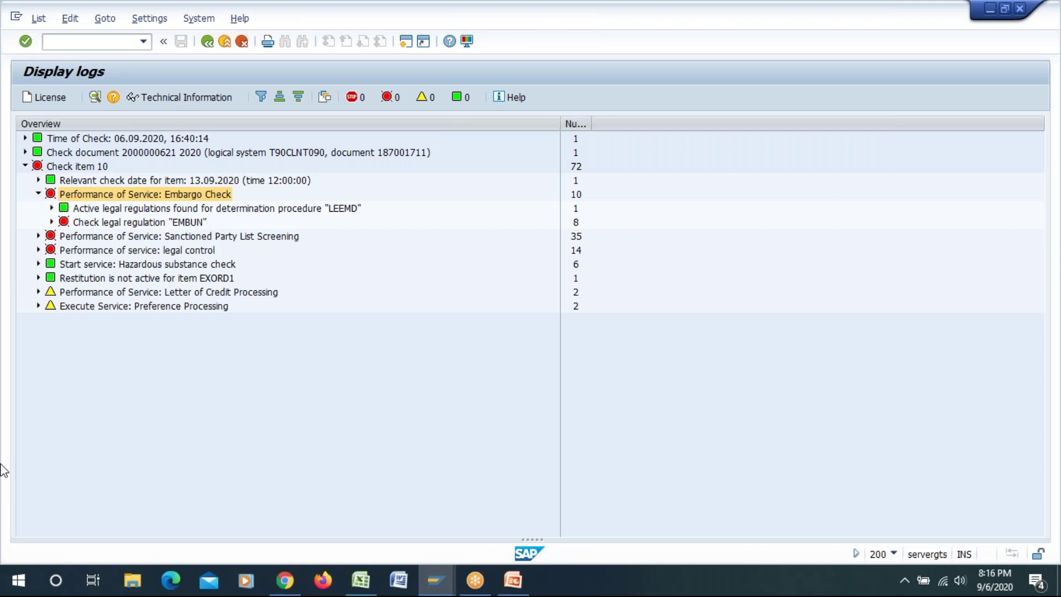
- Expand legal regulation EMBUN and its Run embargo check entry to examine the embargo result for partner role WE
click(98, 226)
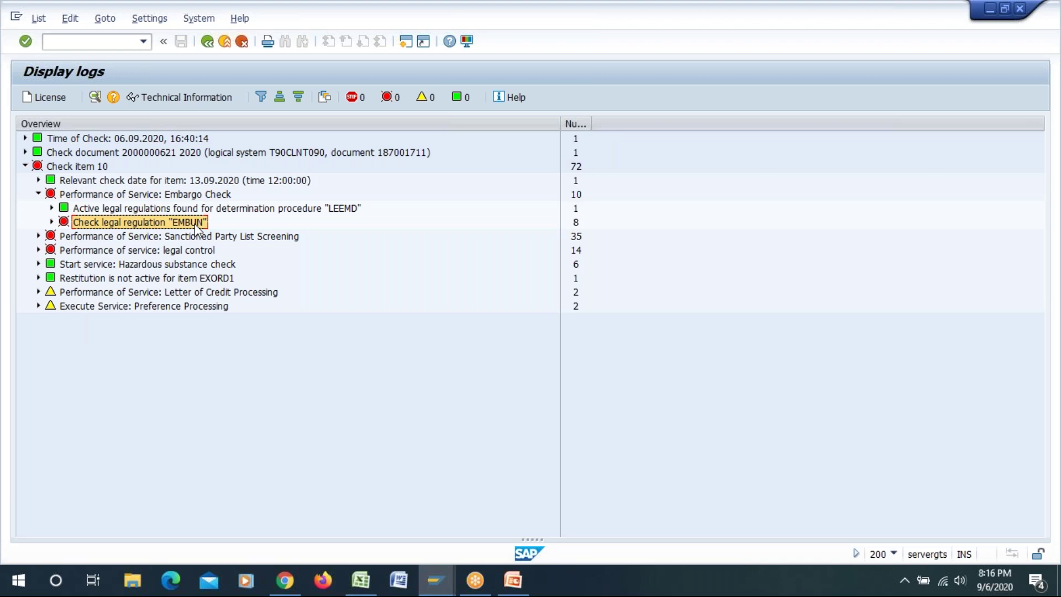
click(51, 223)
click(119, 237)
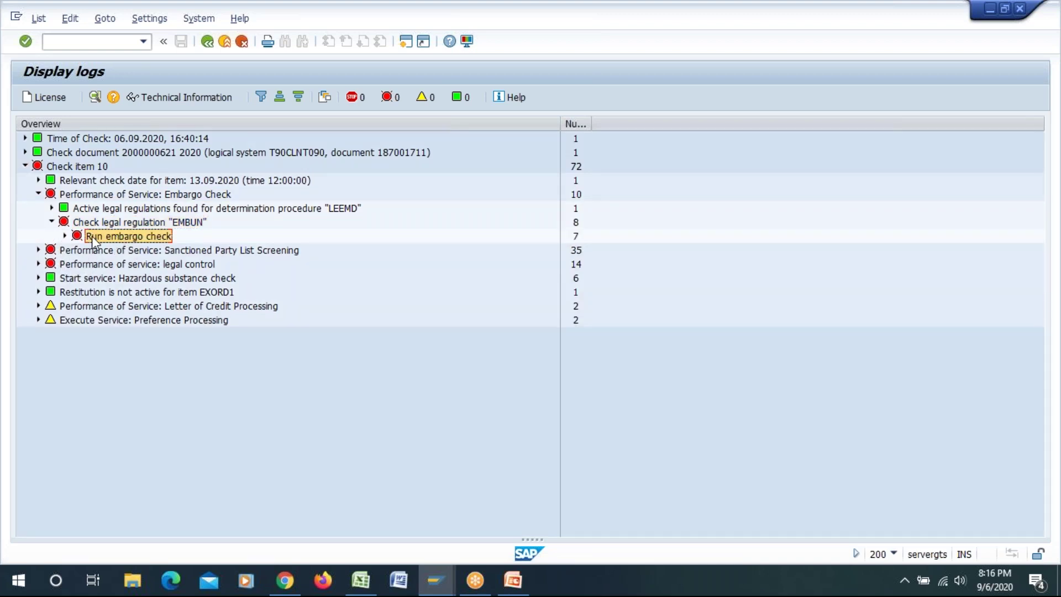
click(65, 236)
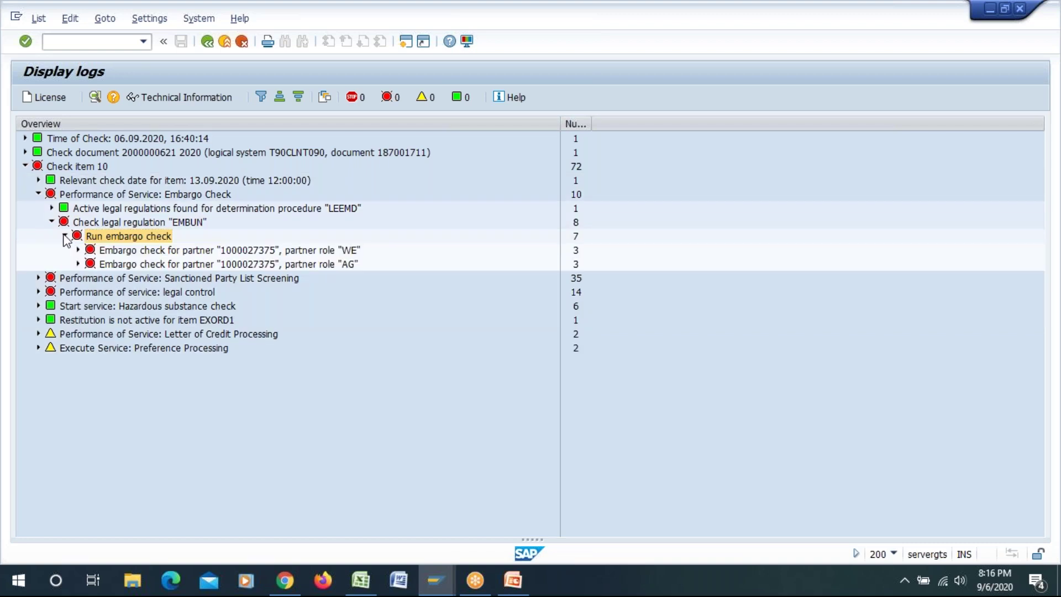
click(114, 254)
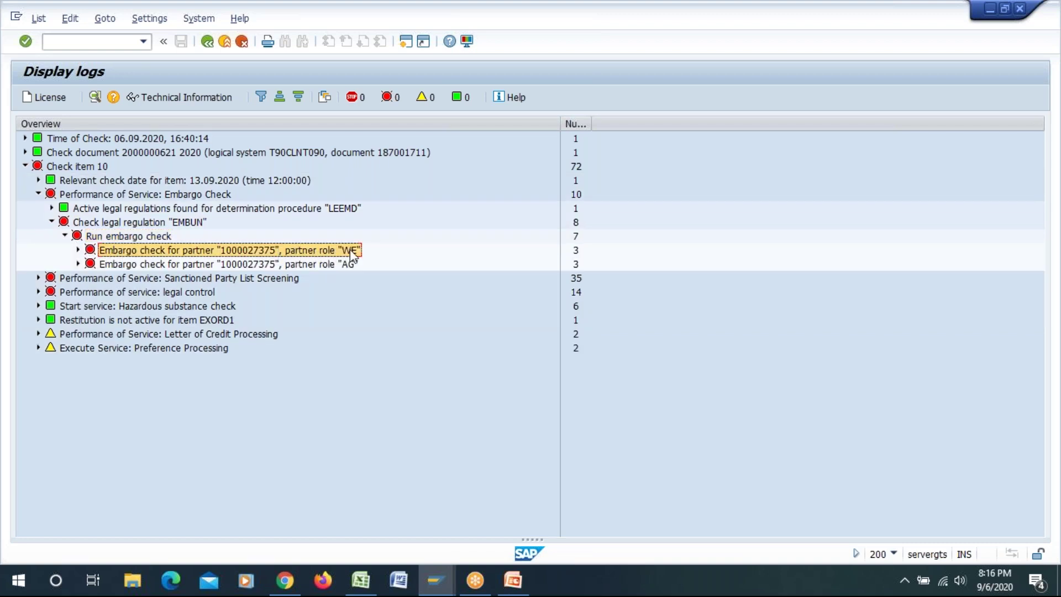
click(78, 250)
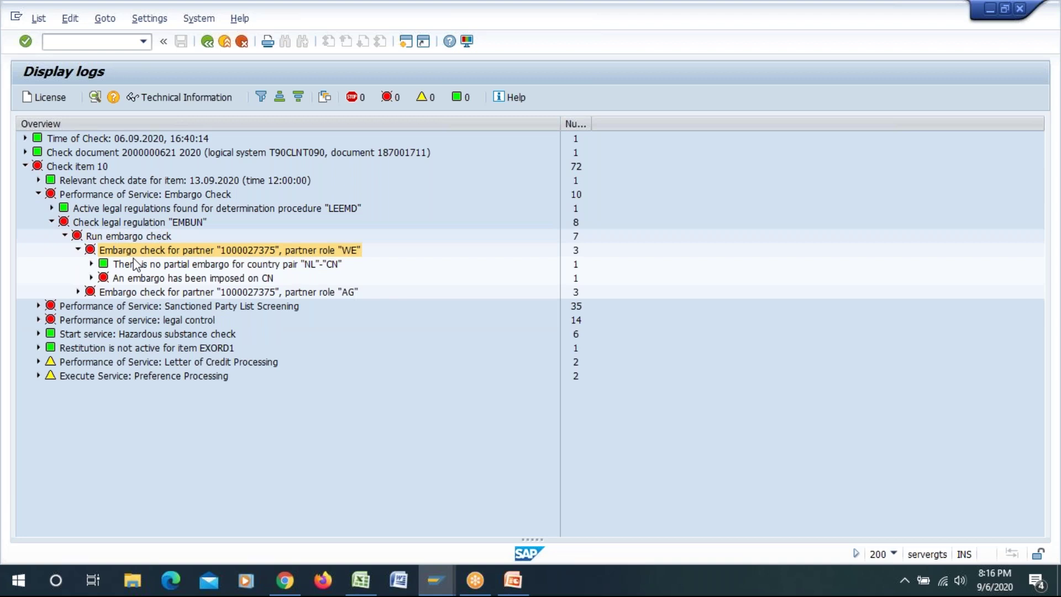
click(139, 278)
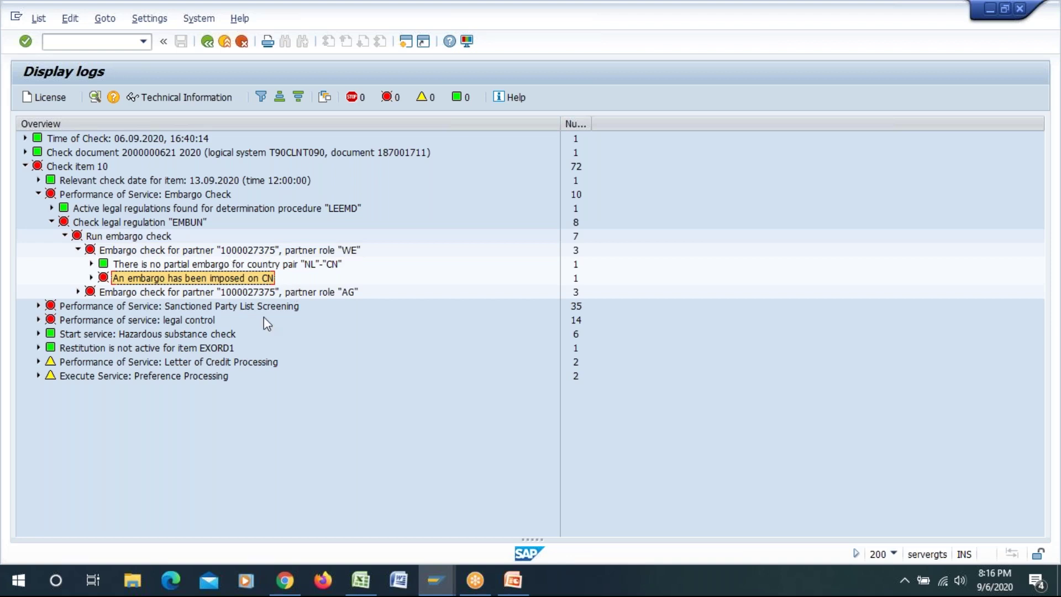
- In a new session, open Maintain Country-Specific Information from the SAP GTS Area Menu's export legal control and display the entries for country CN
click(199, 19)
click(339, 189)
key(F3)
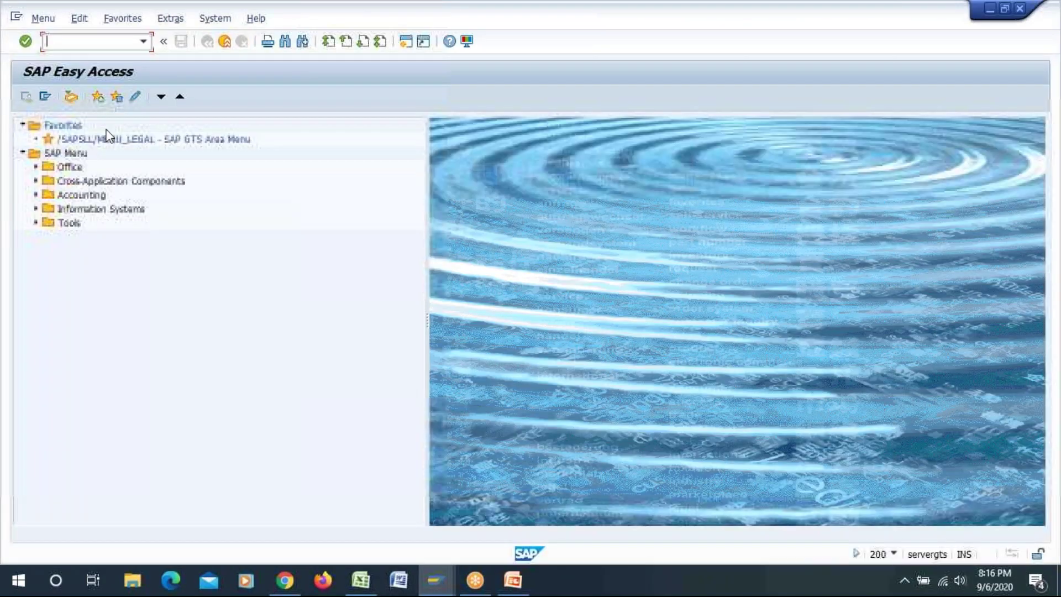
click(110, 140)
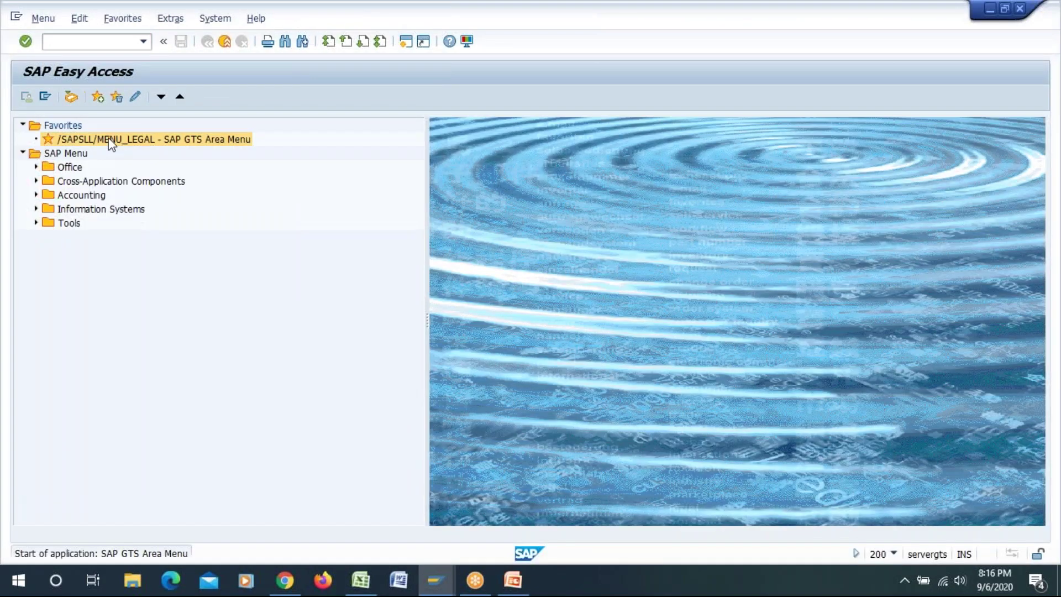
click(164, 177)
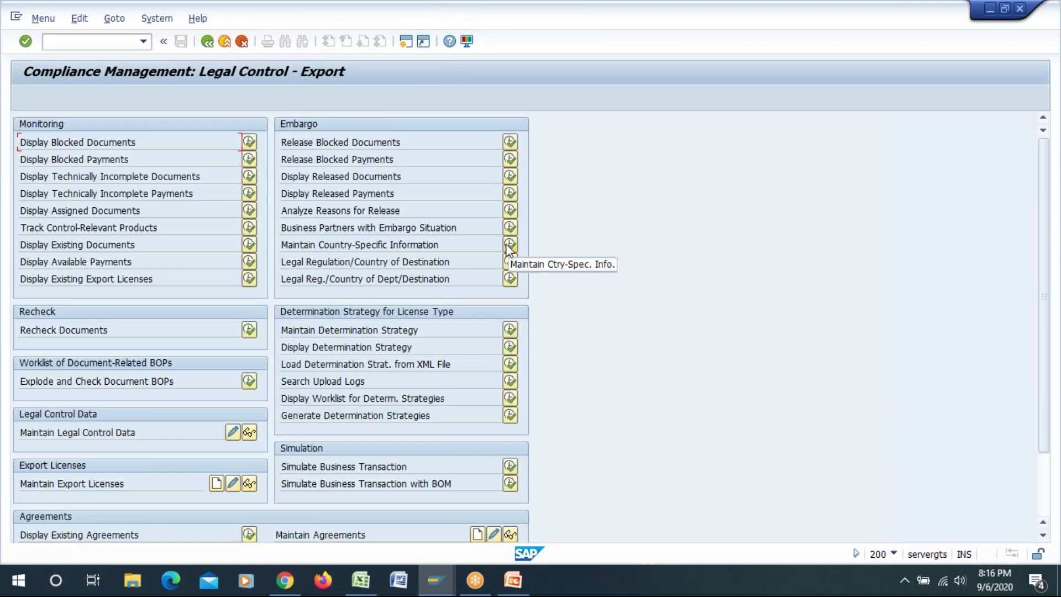
click(510, 245)
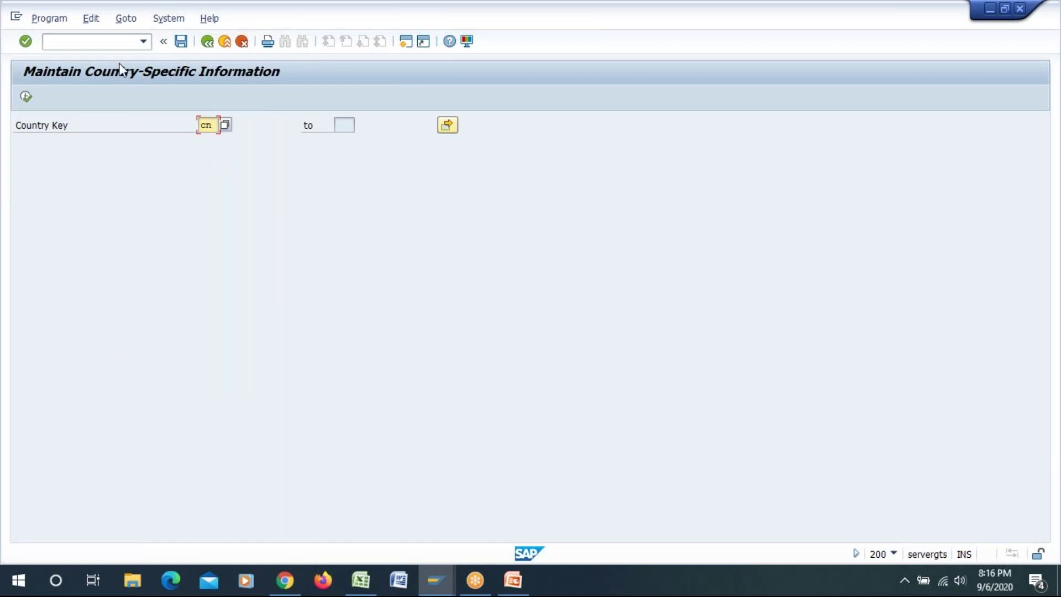
click(26, 97)
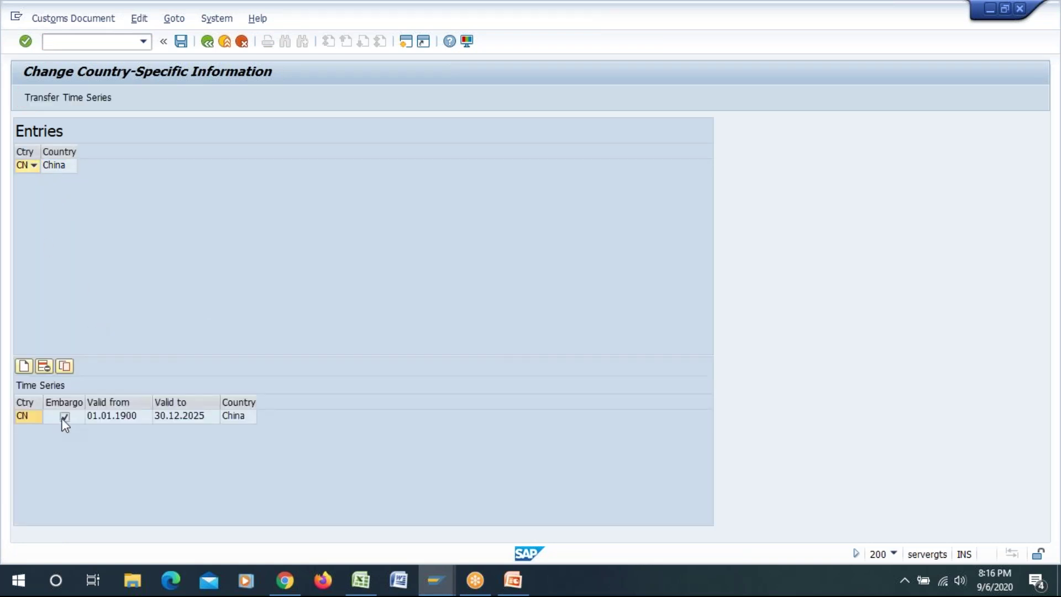
- Add a CN time series row without the embargo flag, valid from 01.01.1900 to 30.12.2025, and save it
click(24, 366)
click(102, 416)
click(111, 433)
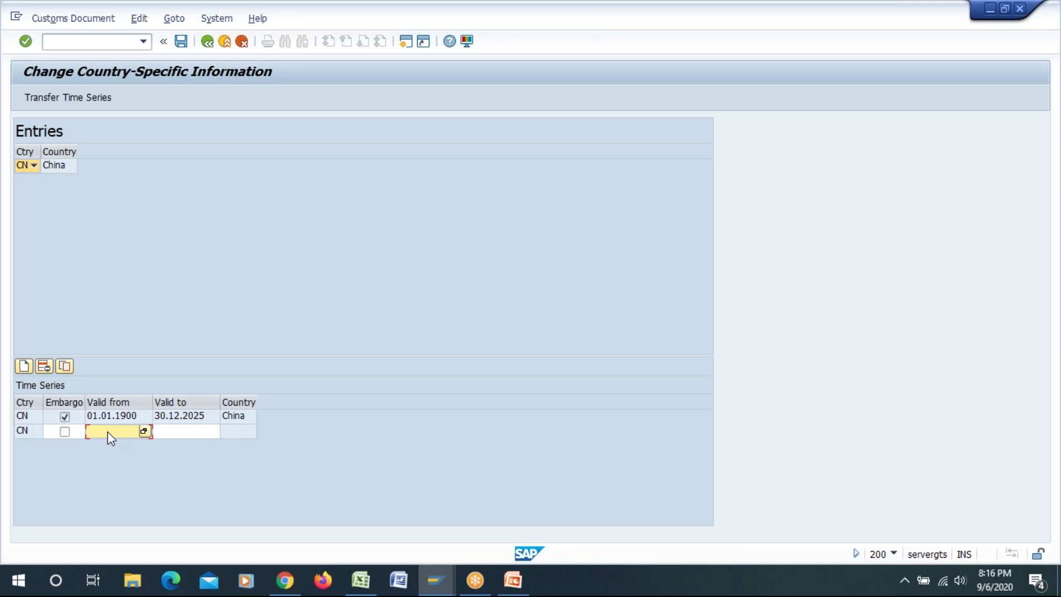
text(01.01.1900)
click(173, 420)
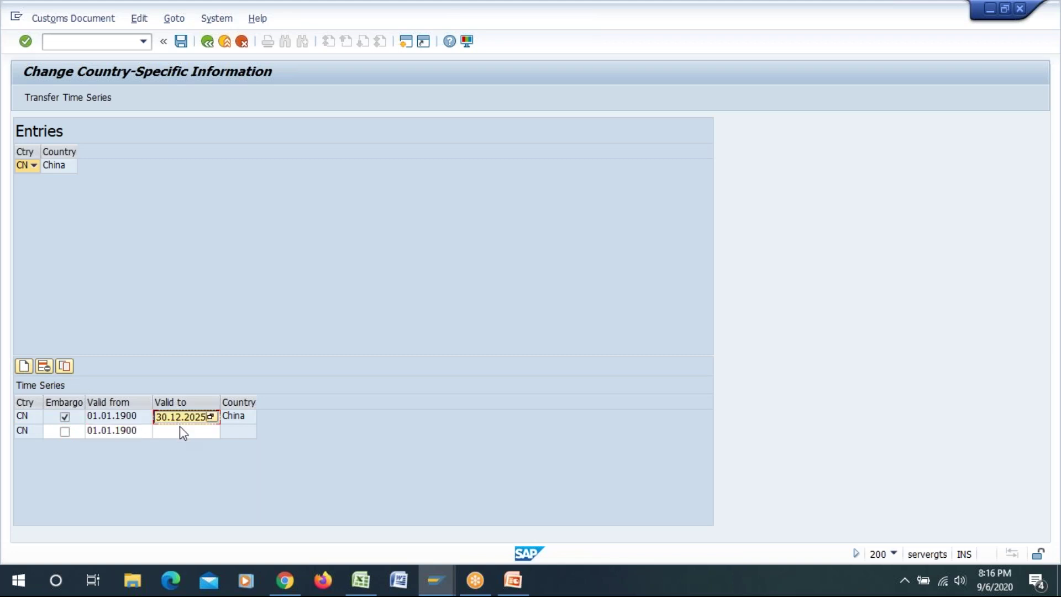
click(182, 431)
text(30.12.2025)
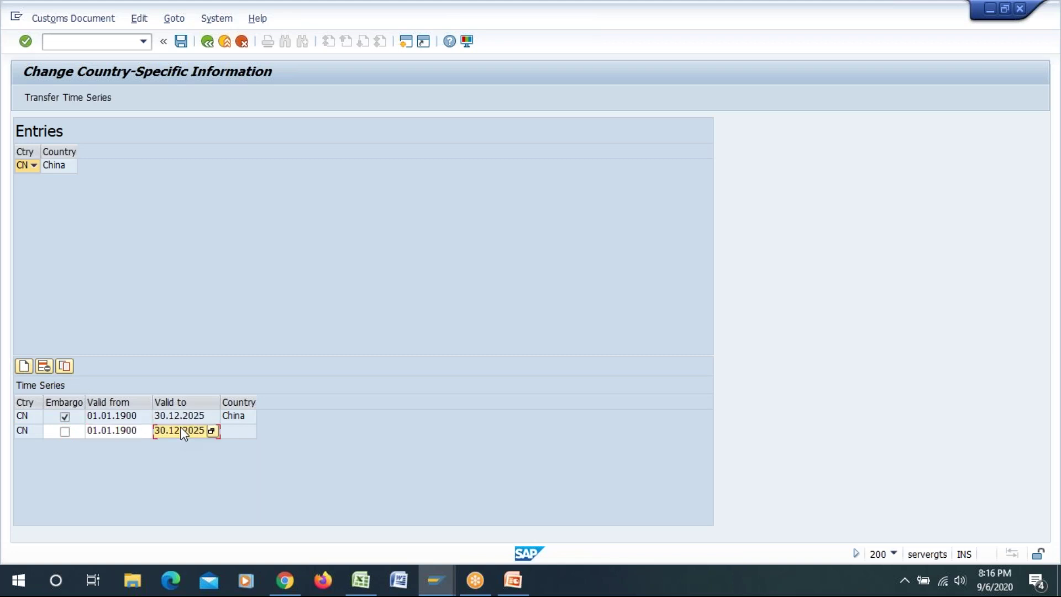
click(181, 42)
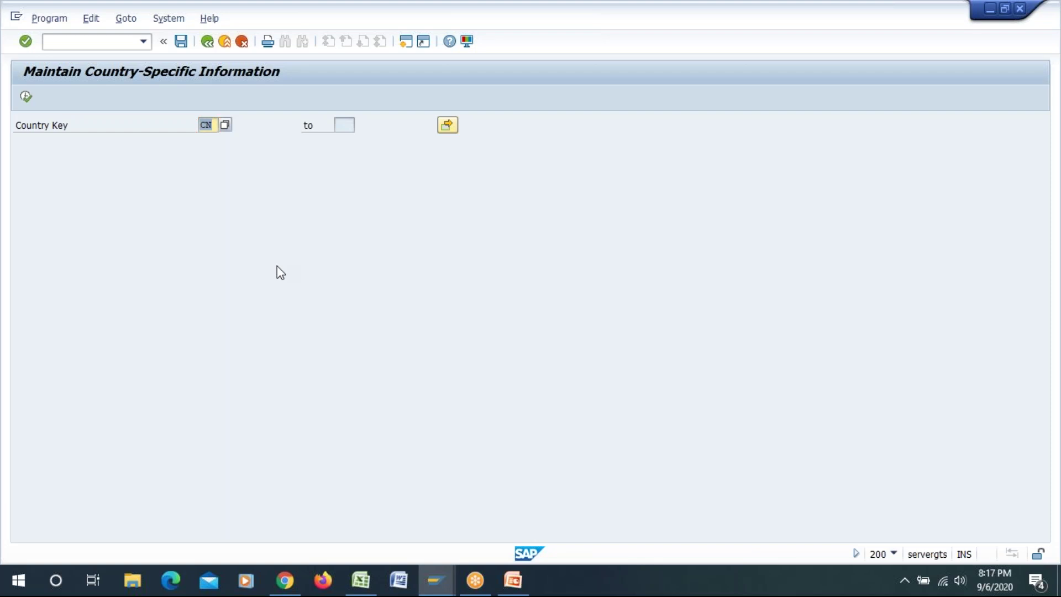
- Return to the check log session, exit the document display, and open Re-Check Import/Export Documents for Sanctioned Party List Screening
key(alt+Tab)
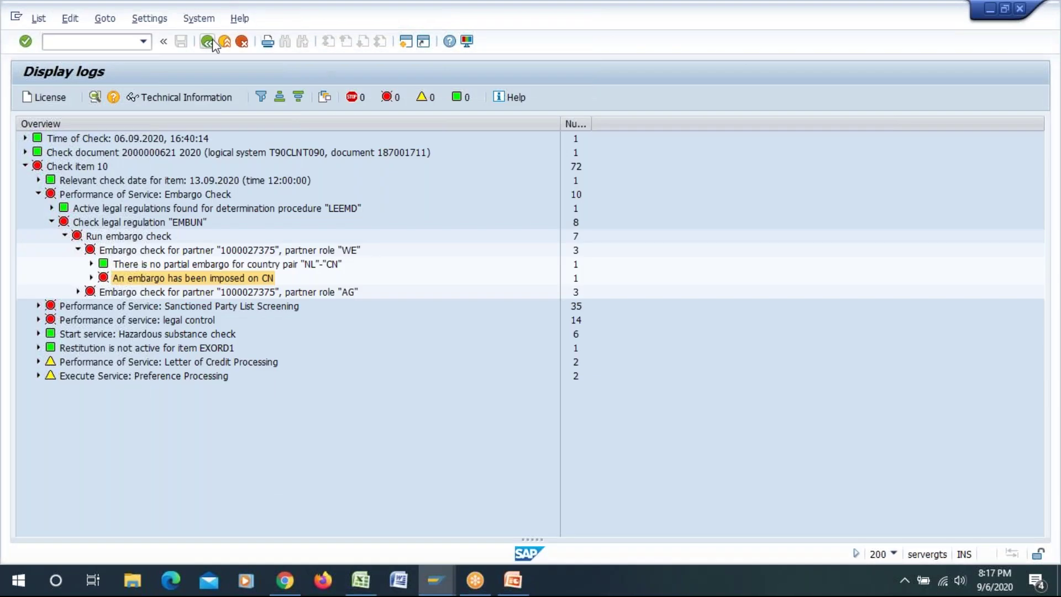
click(208, 41)
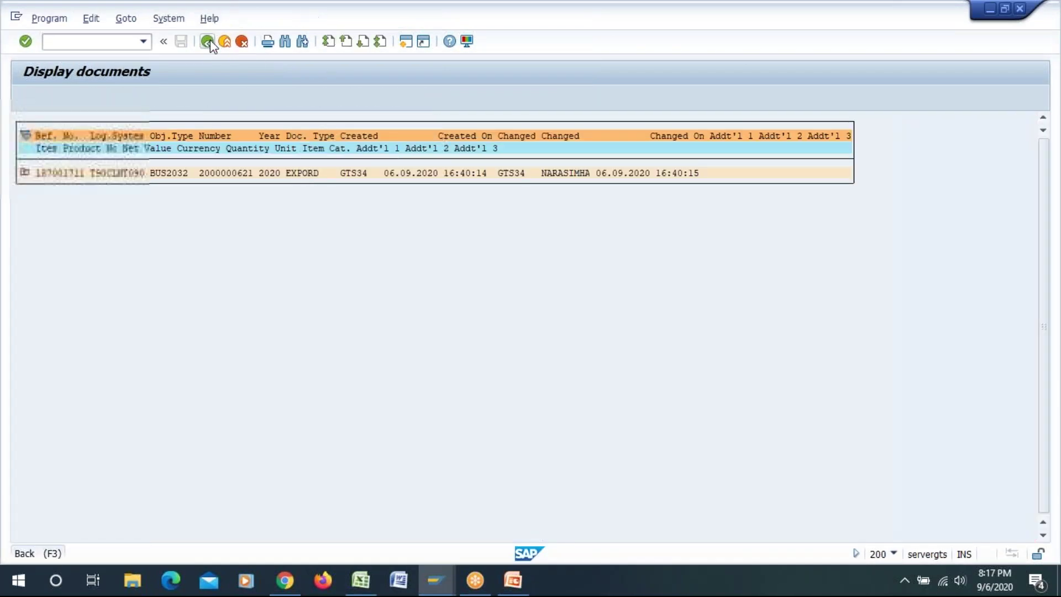
click(208, 41)
click(262, 310)
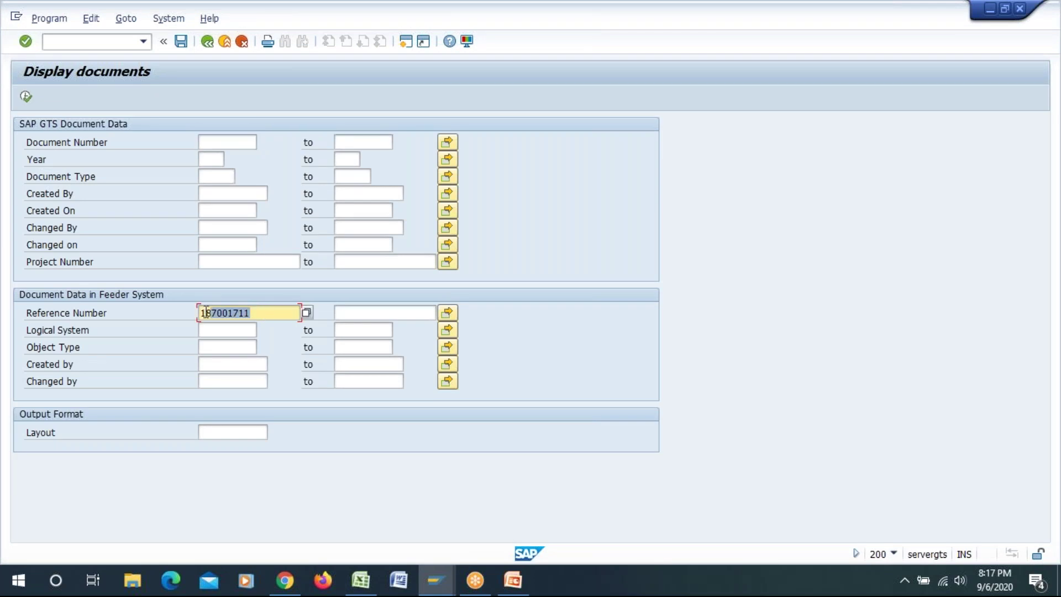
click(207, 42)
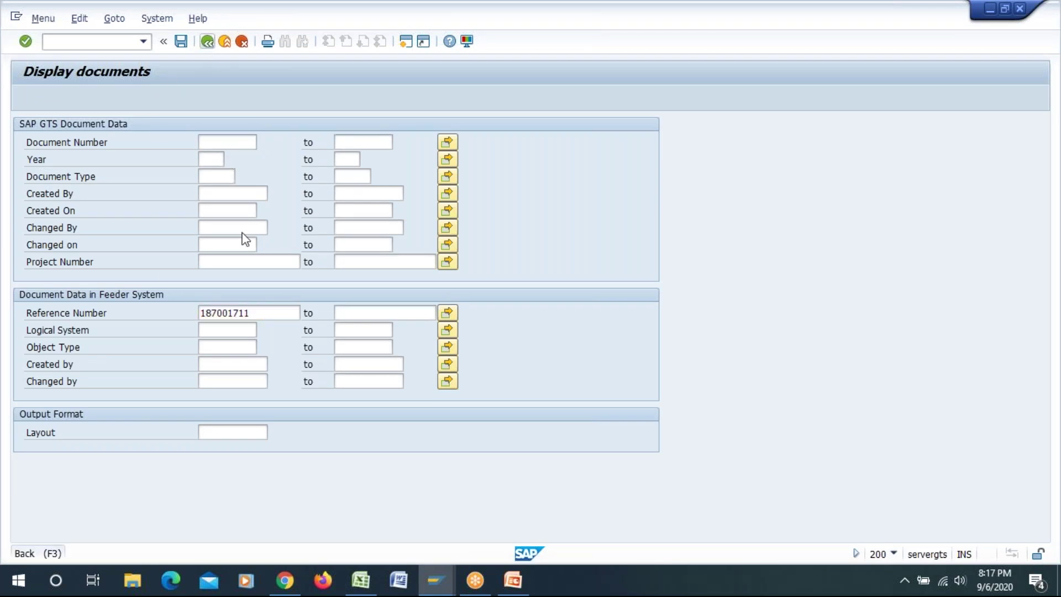
scroll(453, 386, down, 2)
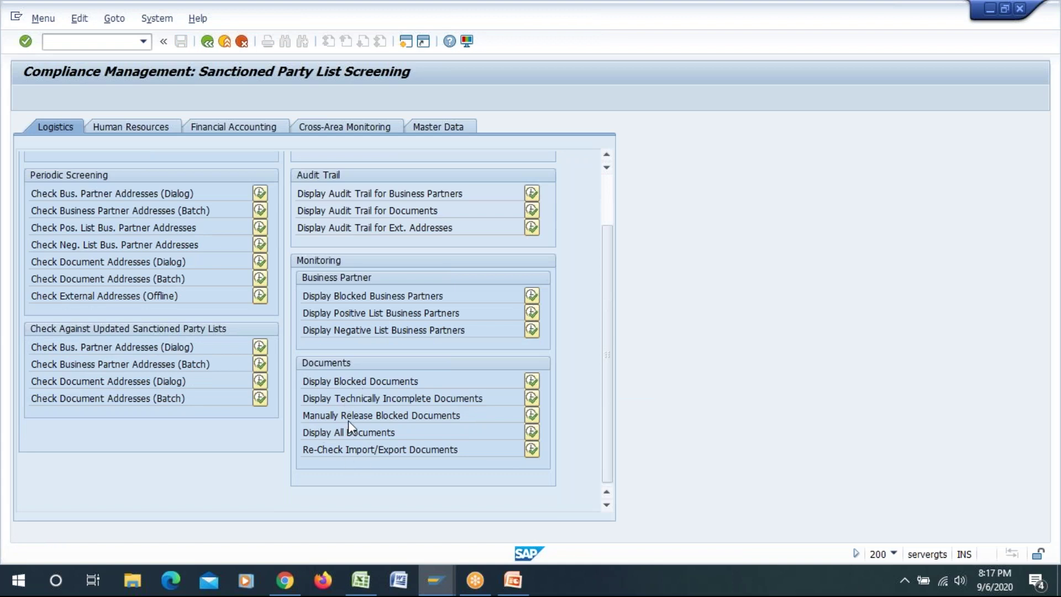
click(531, 450)
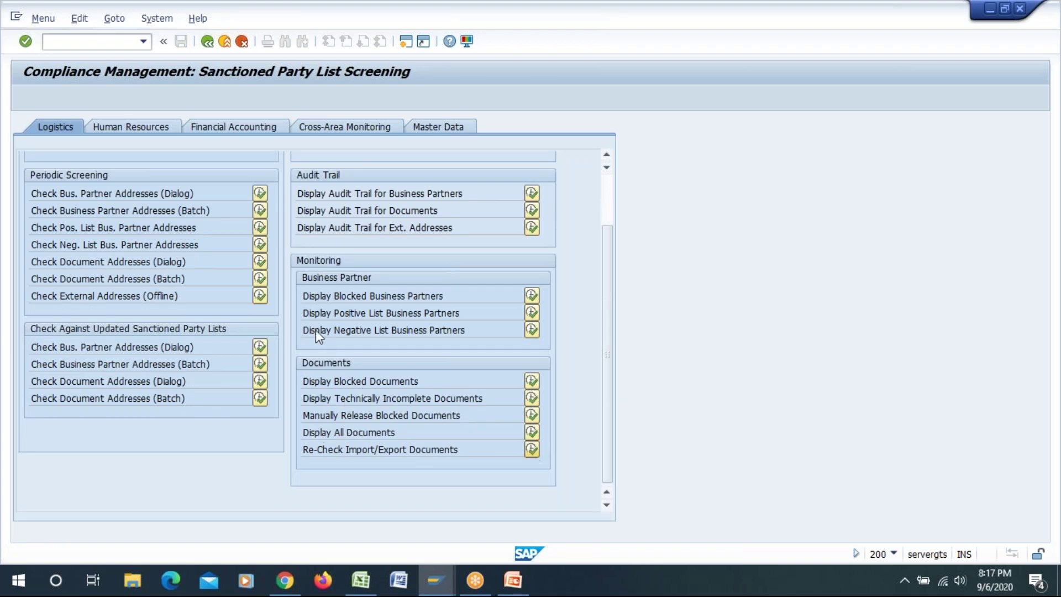
- Recheck the sales order using its number as the feeder system's reference number, with Display Log enabled
click(220, 313)
text(187001711 to)
drag(246, 312, 280, 313)
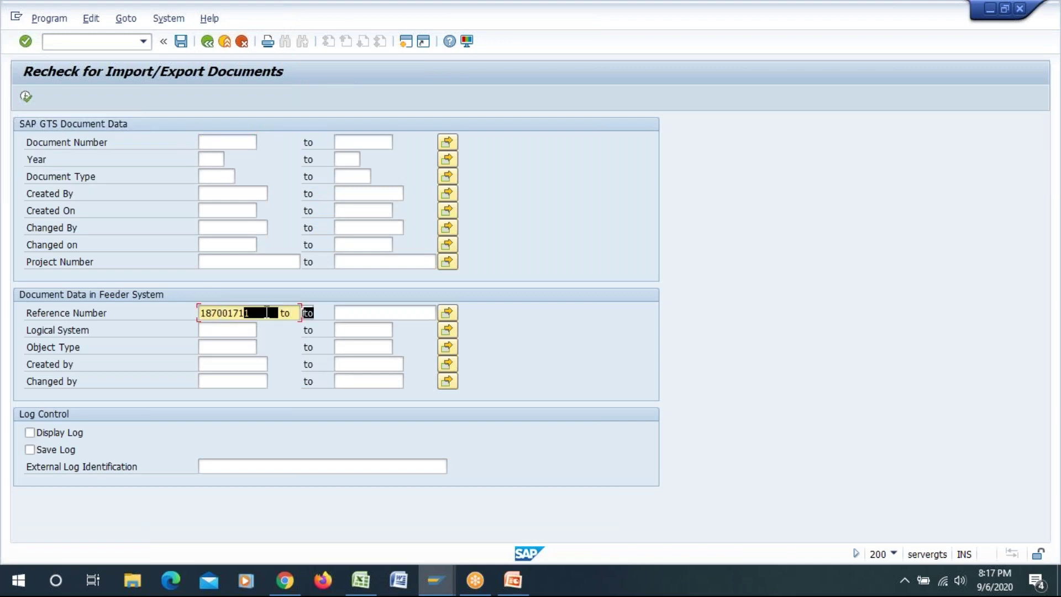
click(265, 313)
key(BackSpace)
key(BackSpace)
key(BackSpace)
key(BackSpace)
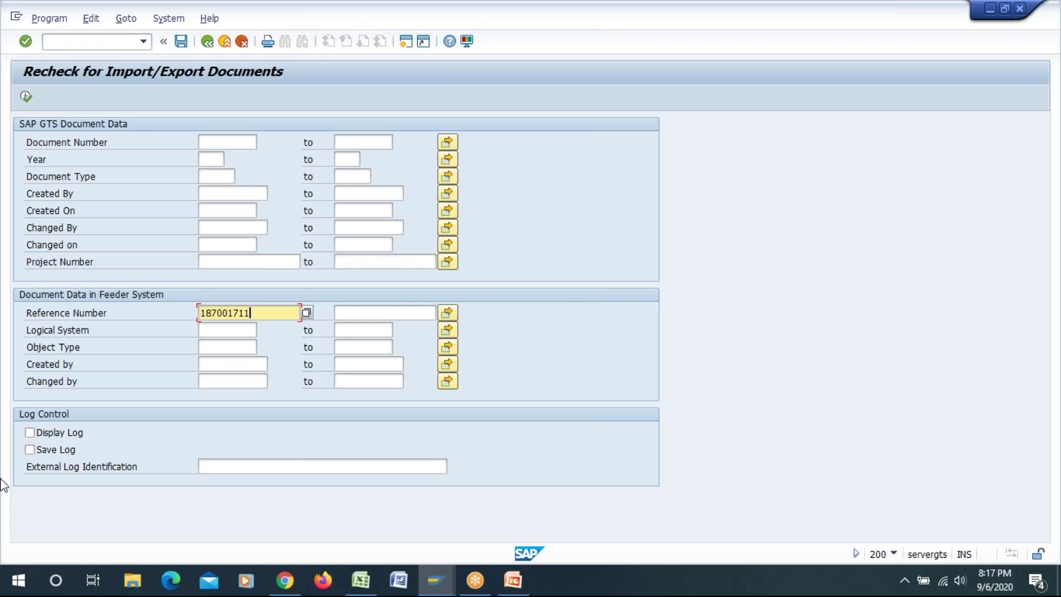
click(30, 433)
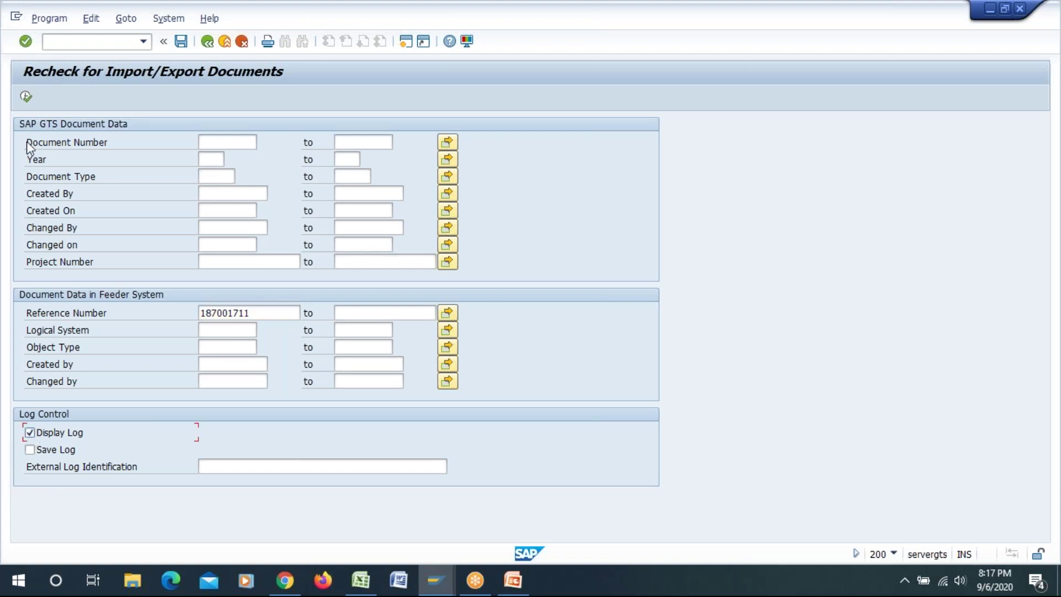
click(26, 98)
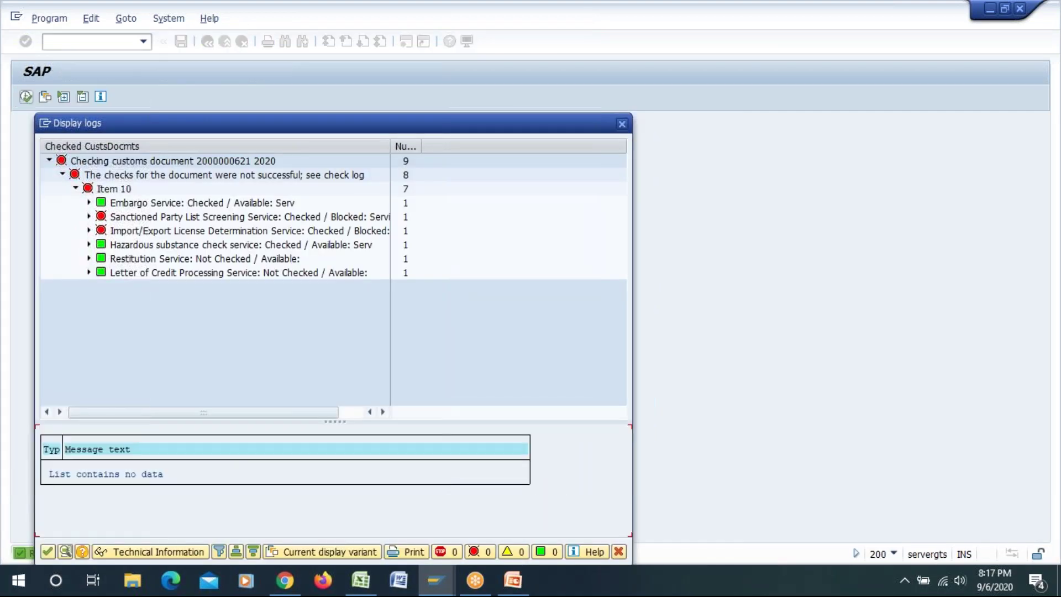
- Review the embargo and sanctioned party list results for Item 10 in the recheck log, and close the log
click(105, 205)
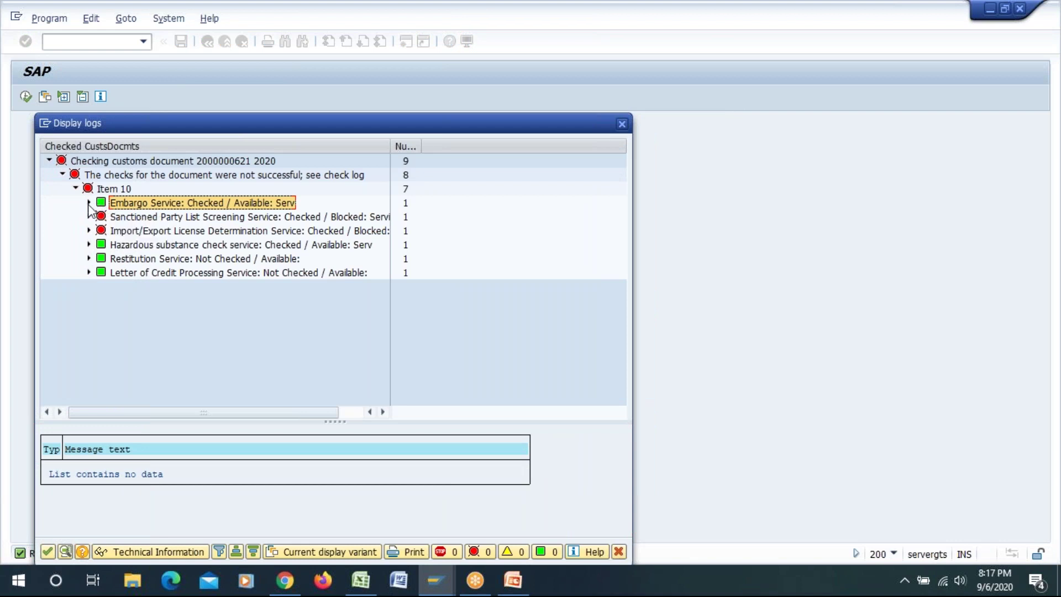
click(88, 203)
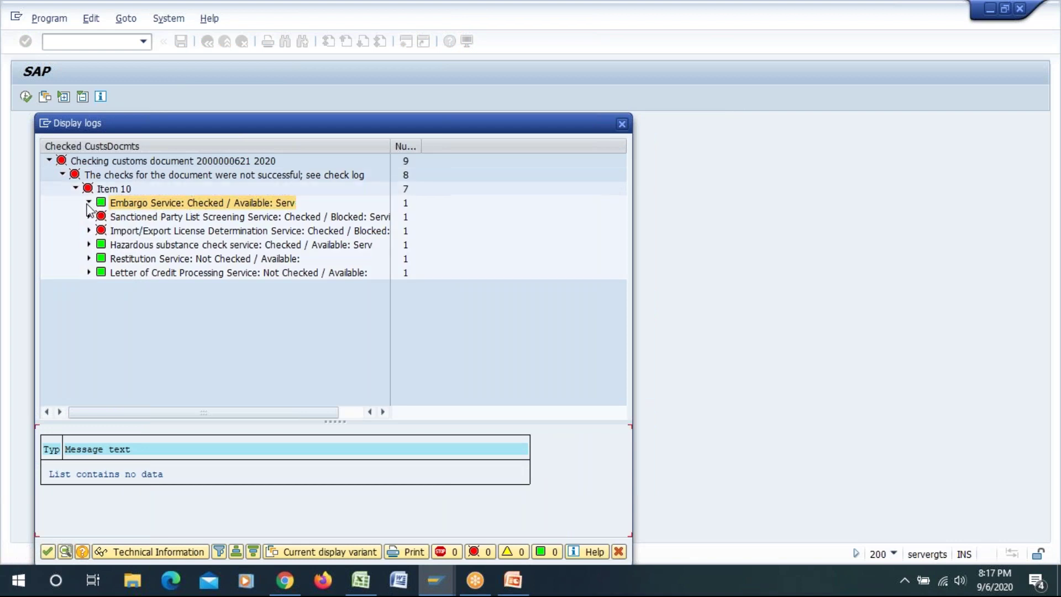
click(151, 219)
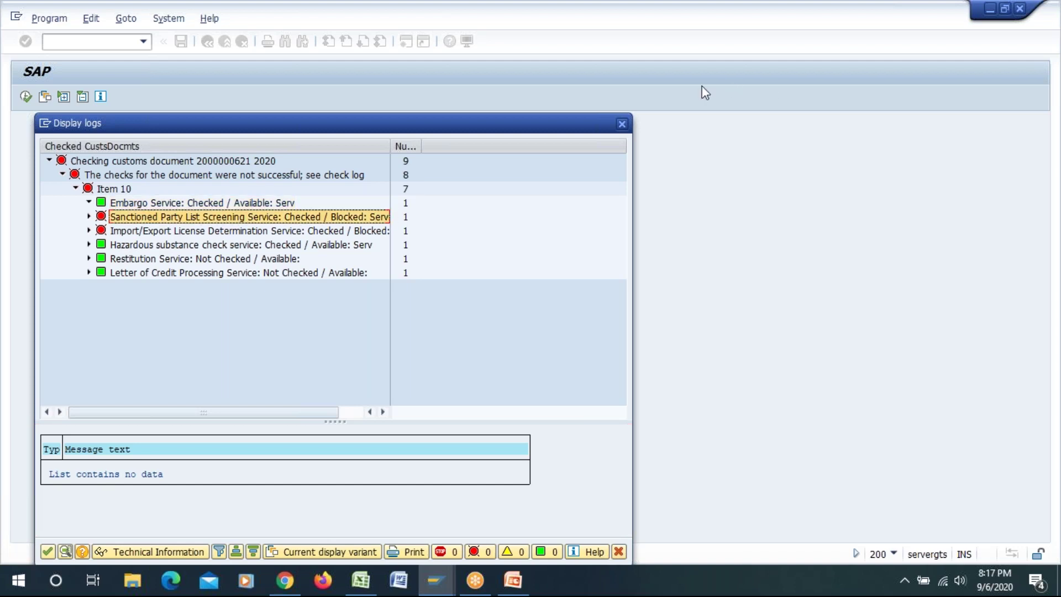
click(622, 125)
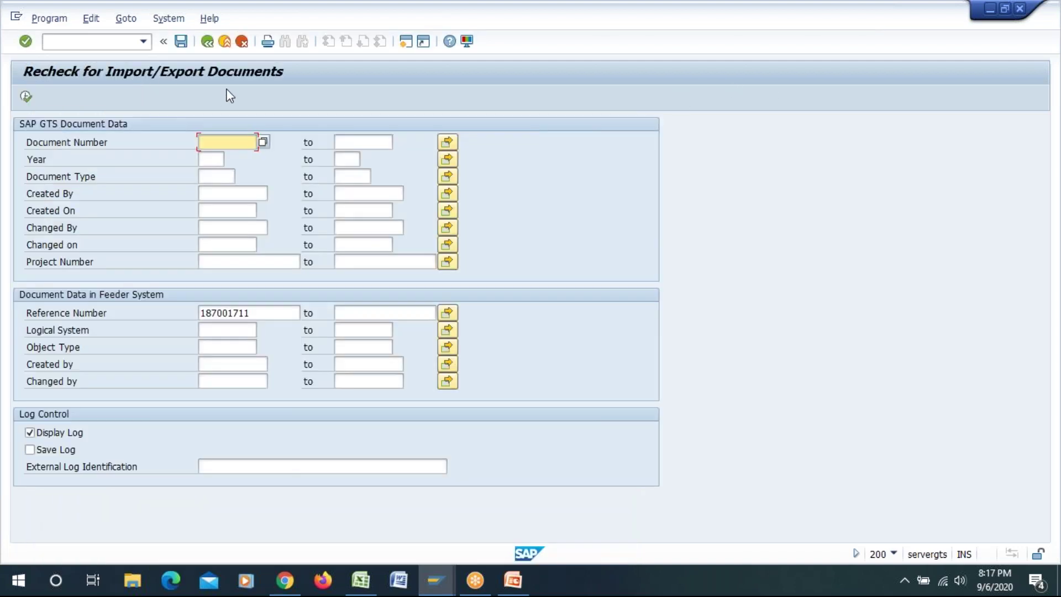
- Leave the recheck and search Display All Documents for the sales order by its feeder system reference number
click(209, 45)
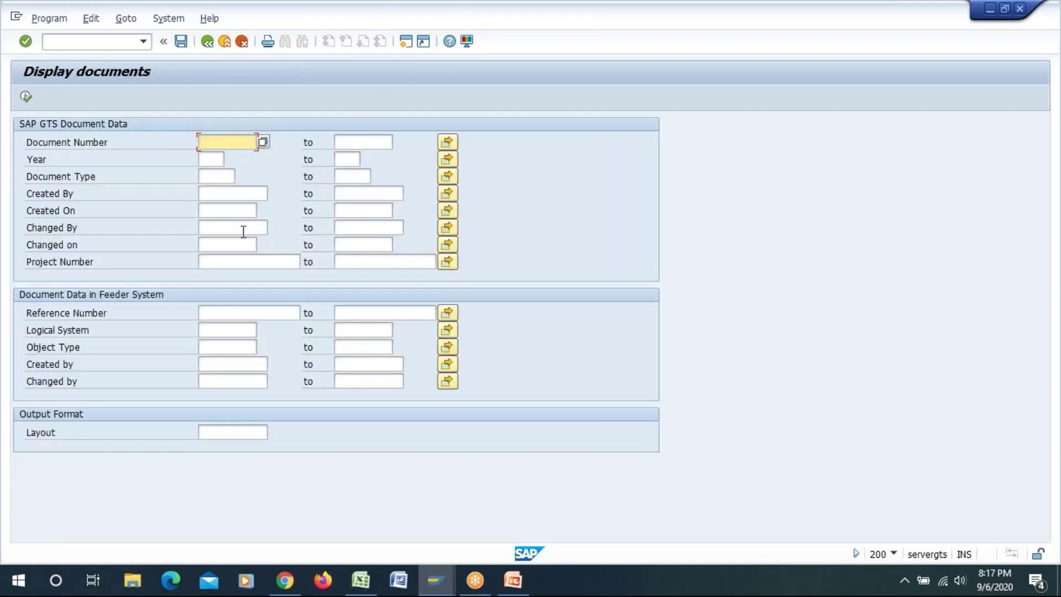
click(241, 312)
click(240, 325)
click(26, 97)
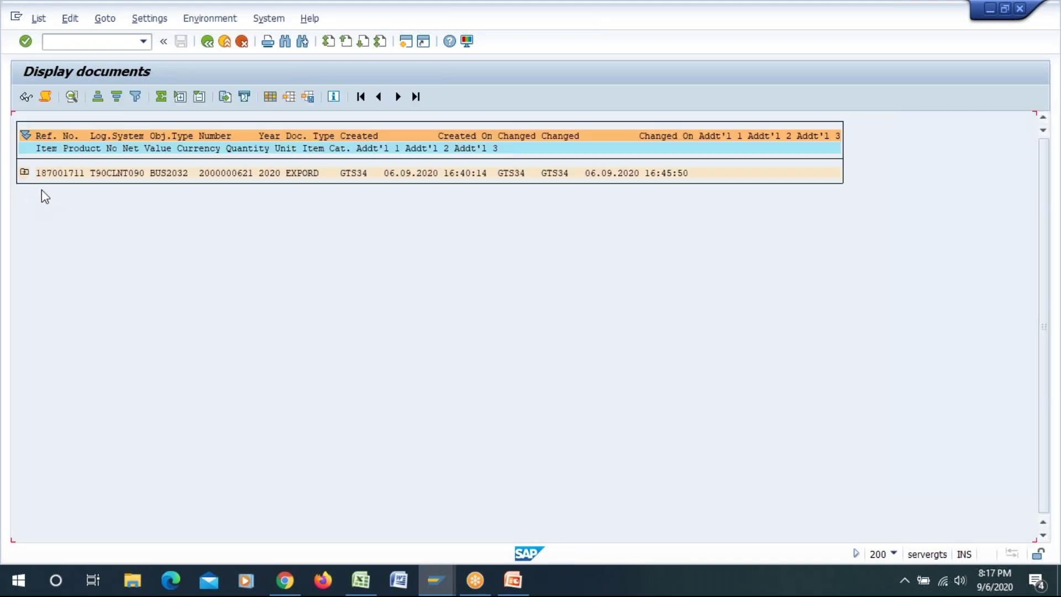
- View the found document's item overview, return to the list, and open its check log with Check item 10 expanded
click(26, 97)
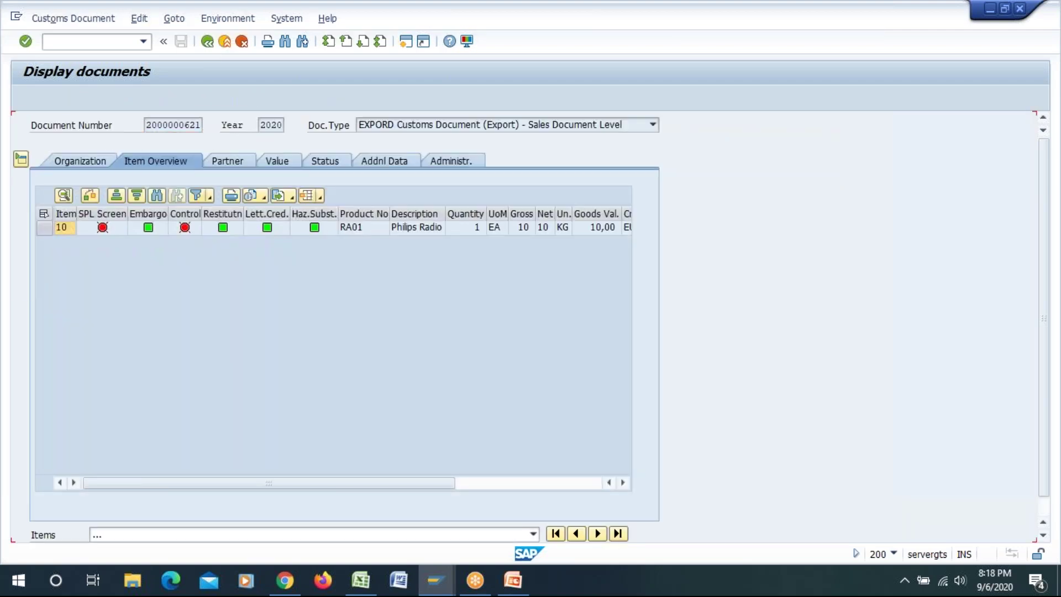
click(207, 41)
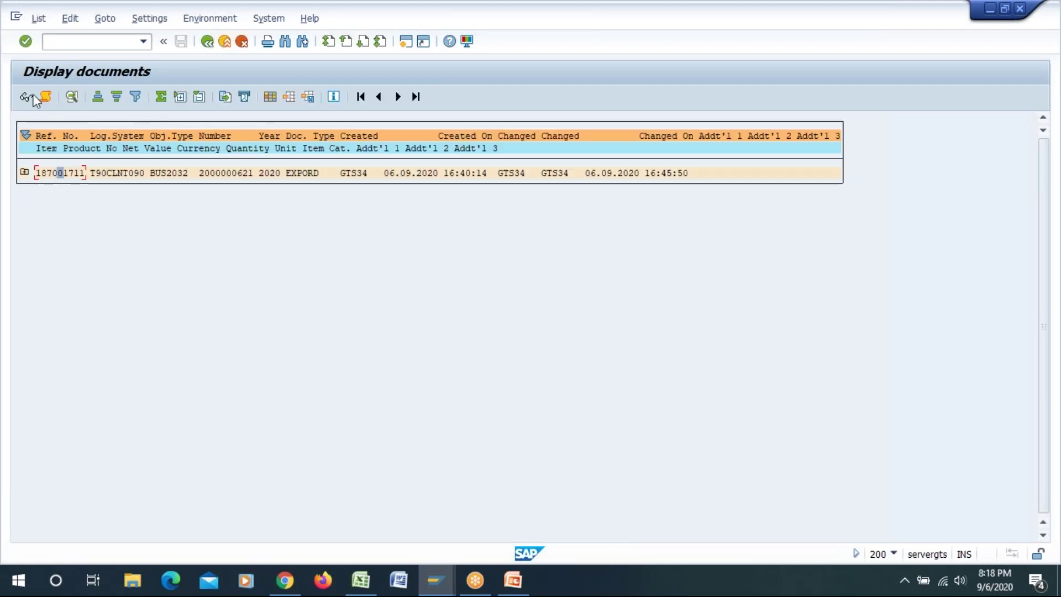
click(45, 97)
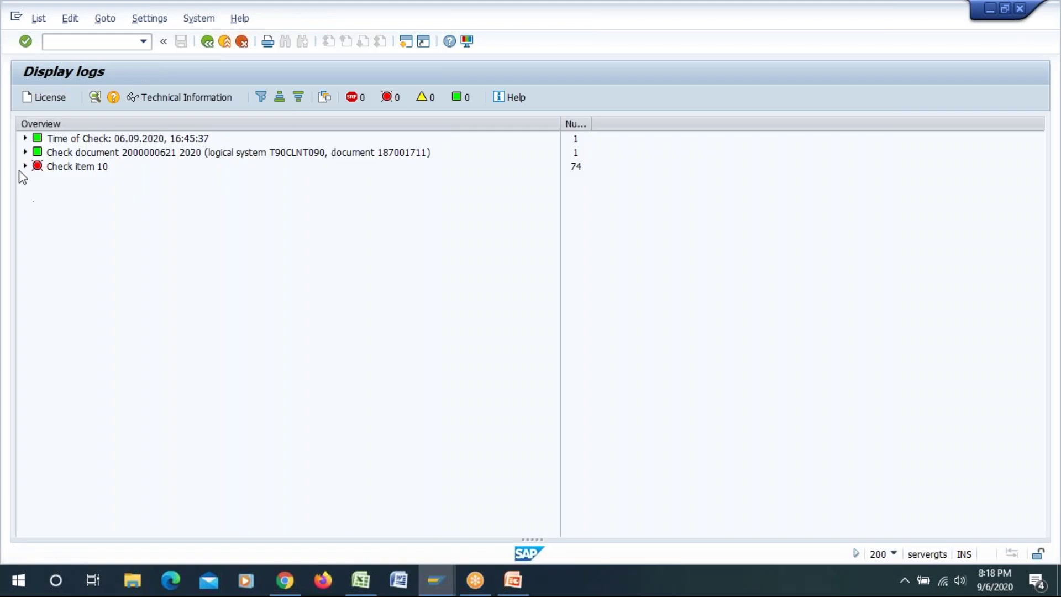
click(26, 167)
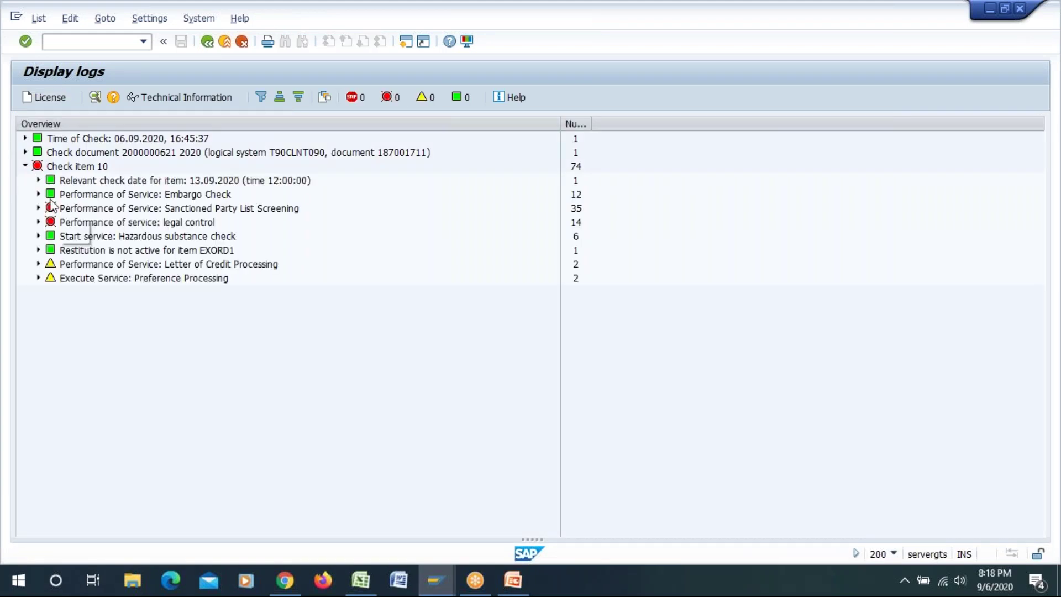
- Examine Item 10's Sanctioned Party List Screening results under legal regulation SPLUS, down to the message for partner role AG
click(169, 196)
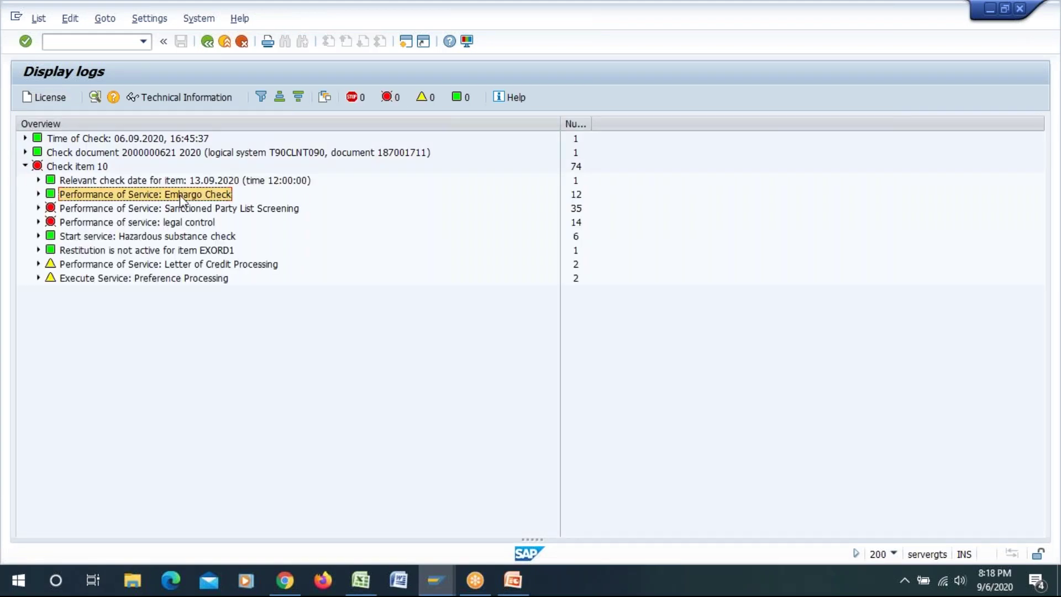
click(39, 209)
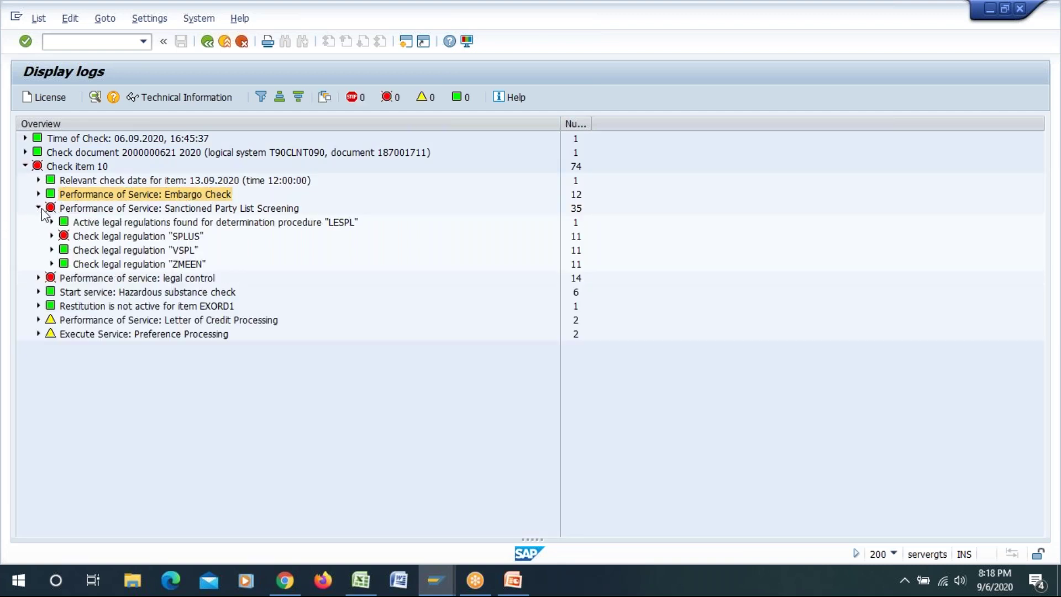
click(111, 237)
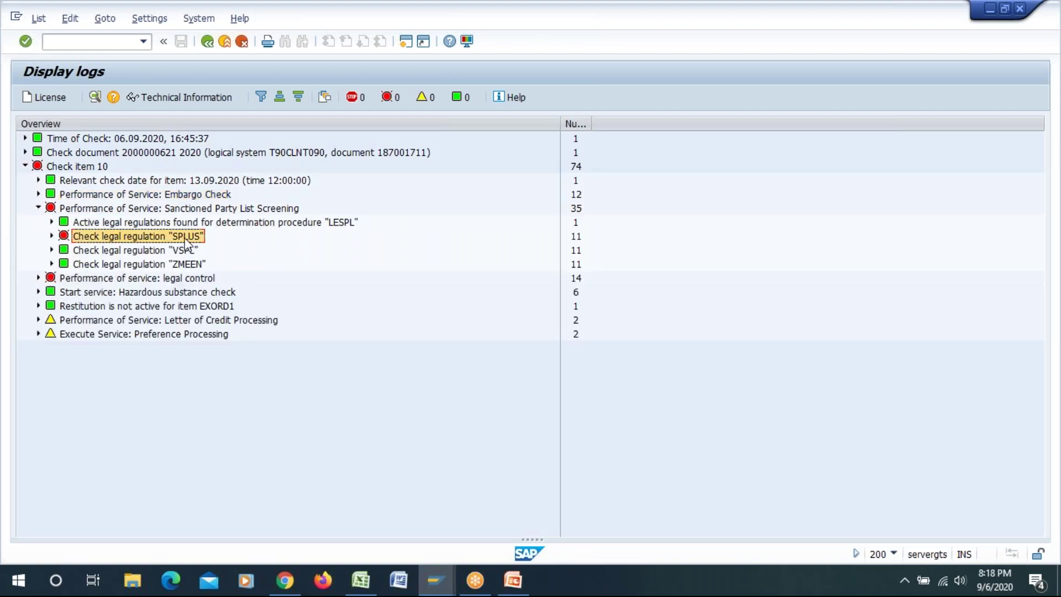
click(52, 236)
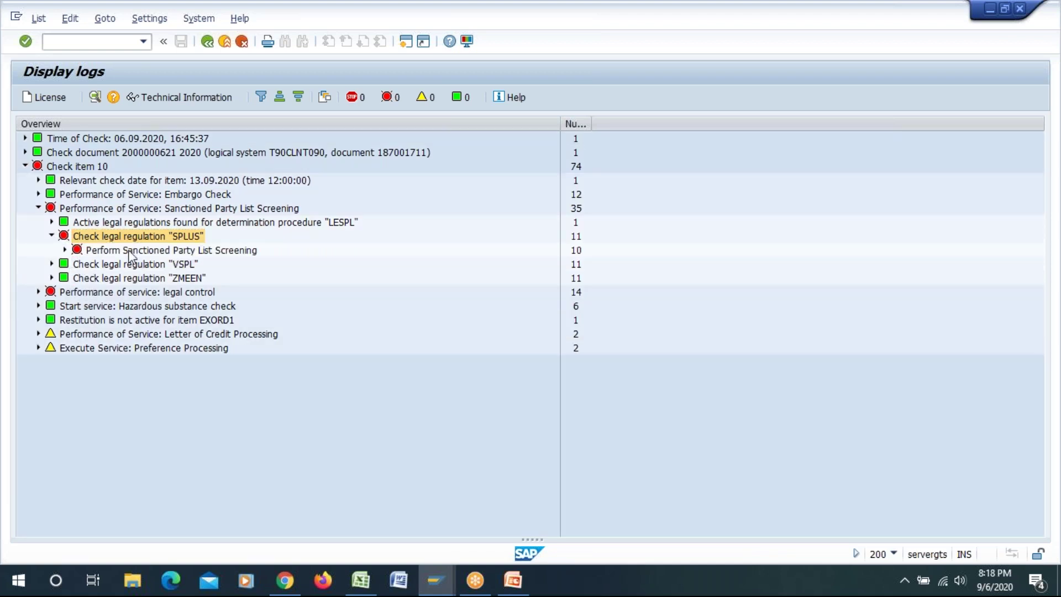
click(130, 252)
click(65, 250)
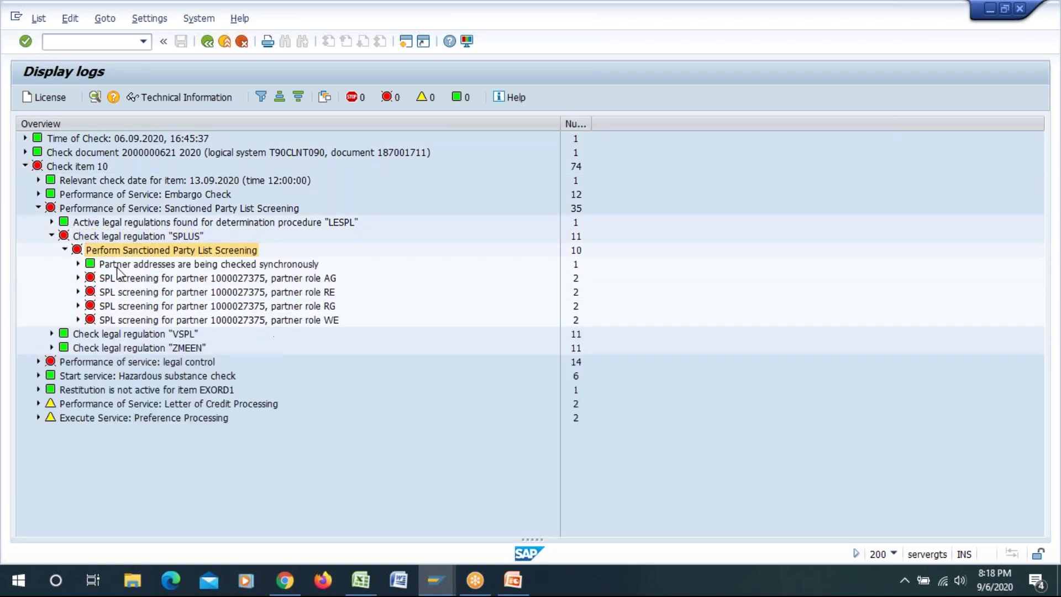
click(168, 279)
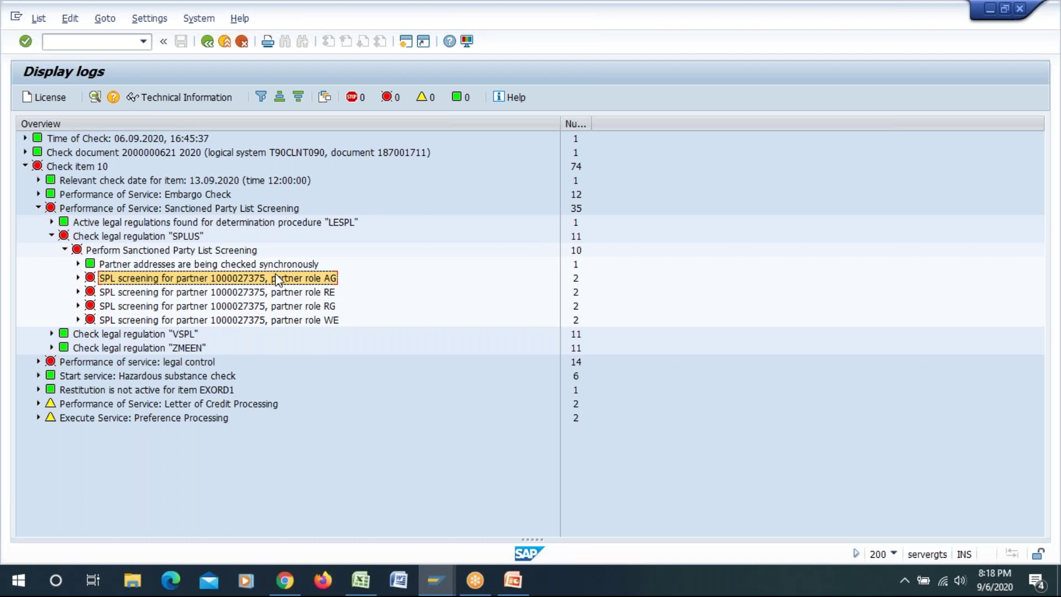
click(79, 280)
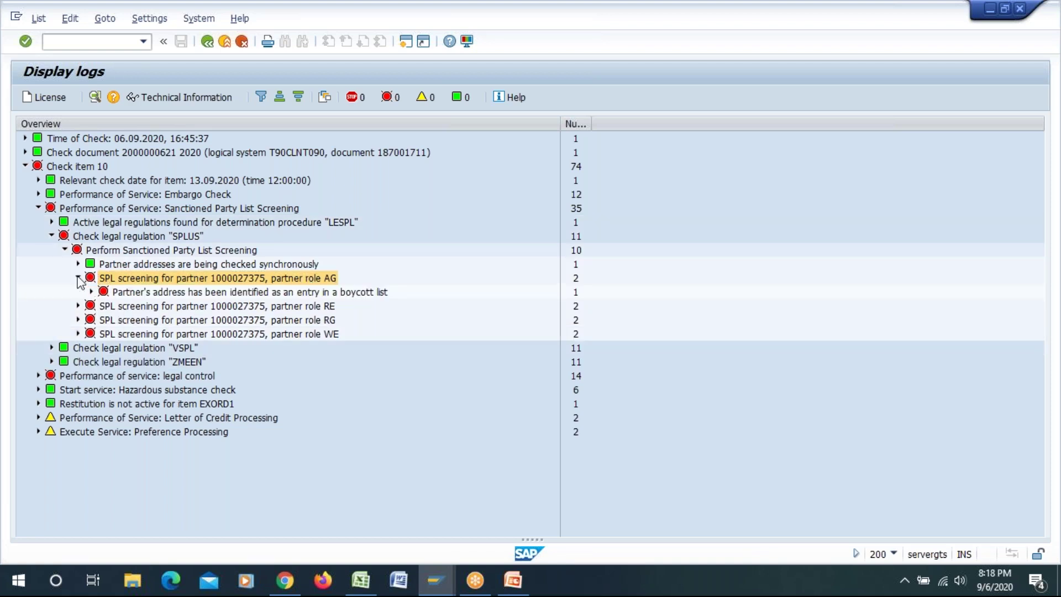
click(320, 293)
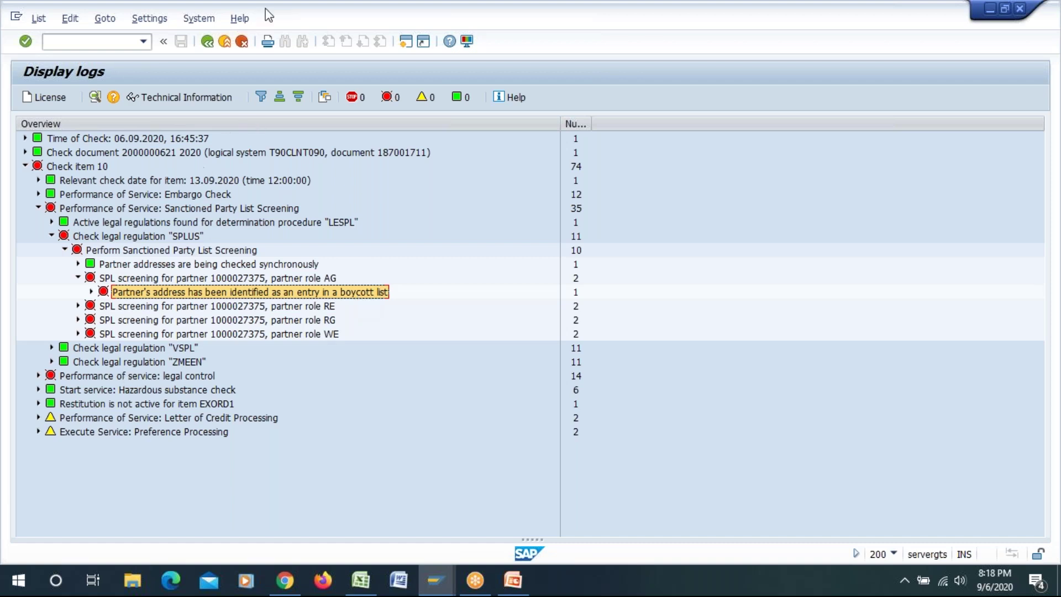
- Close the check log and leave Display Documents to return to the Sanctioned Party List Screening area
click(207, 42)
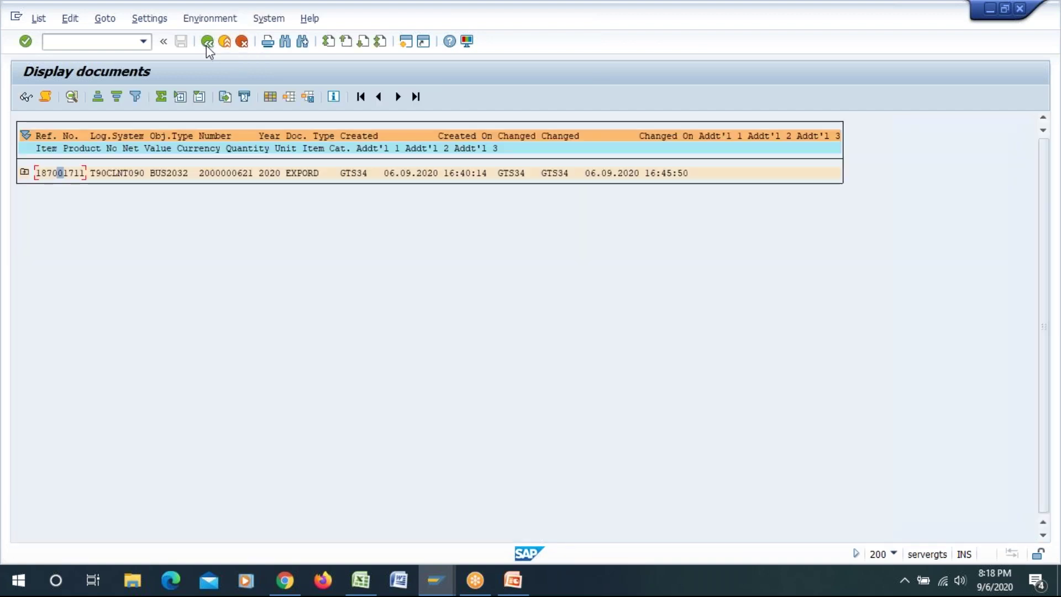
click(206, 42)
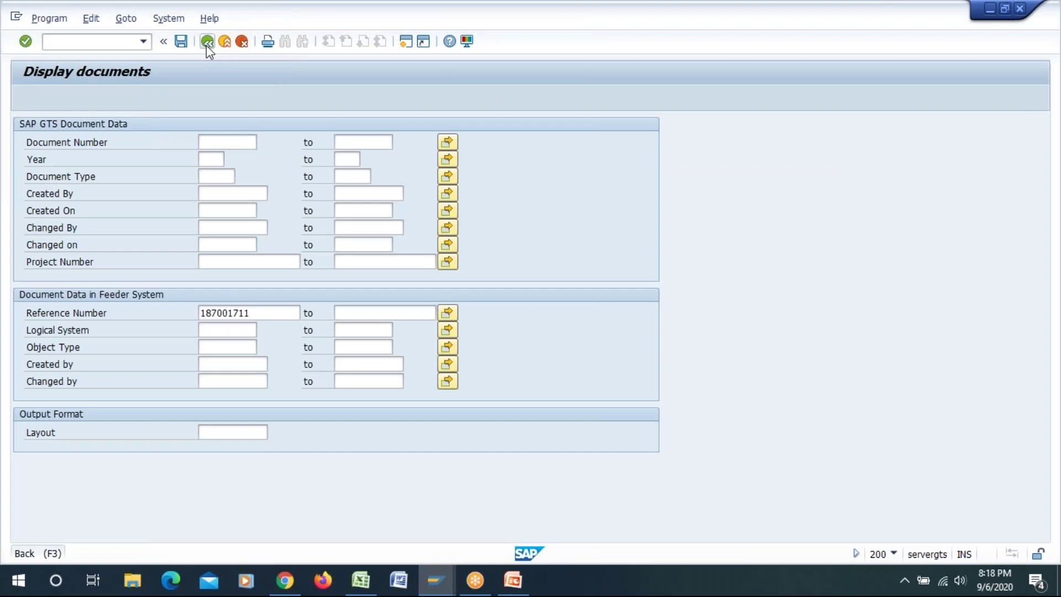
click(207, 44)
- Search Display Blocked Documents for the sales order by its feeder system reference number and start the address screening check for it
scroll(487, 413, down, 3)
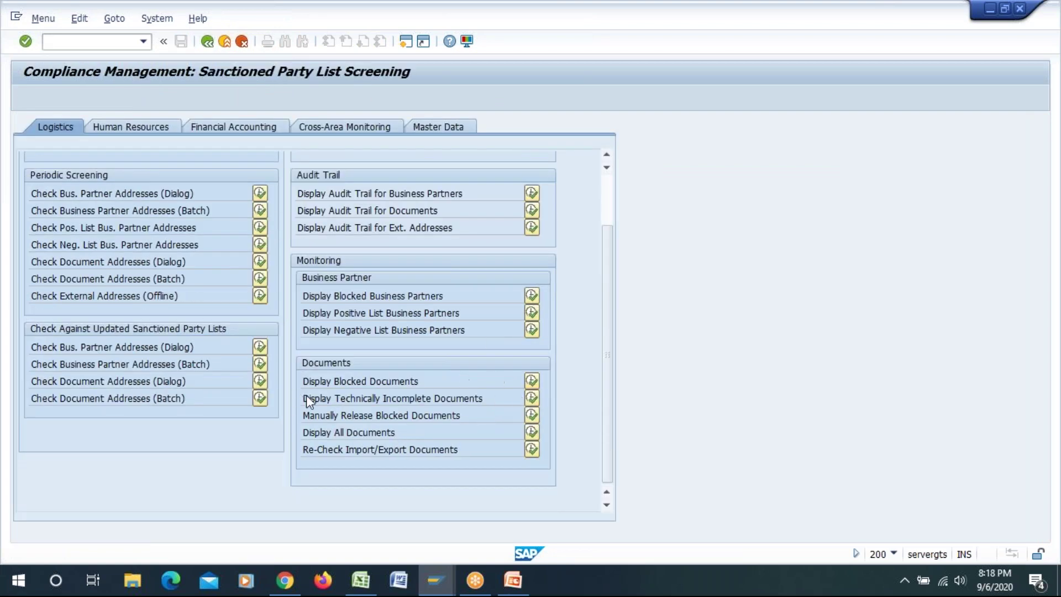
click(532, 381)
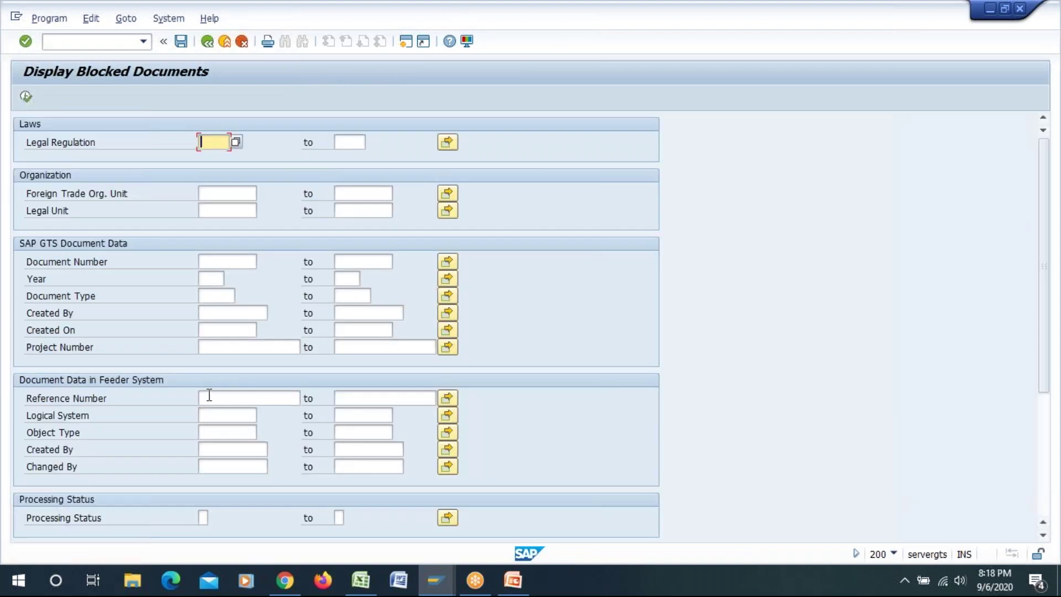
click(209, 395)
click(227, 224)
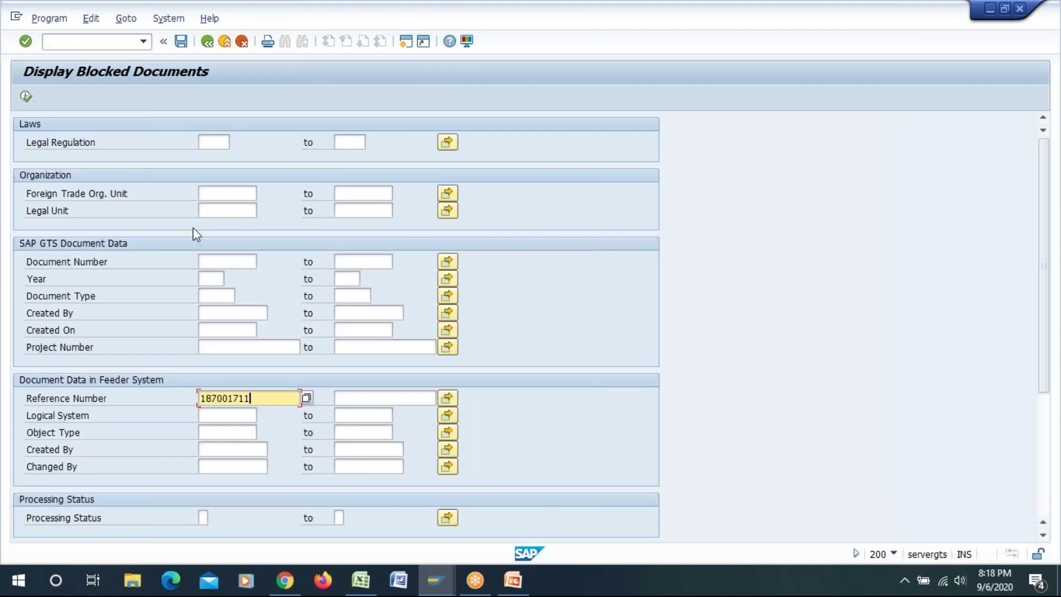
click(26, 98)
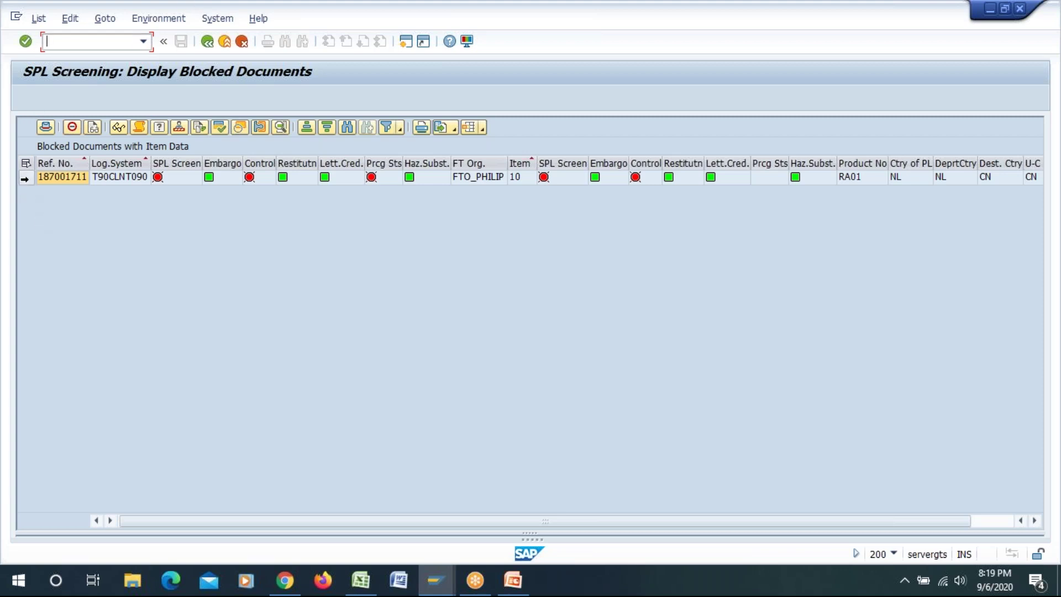
click(25, 177)
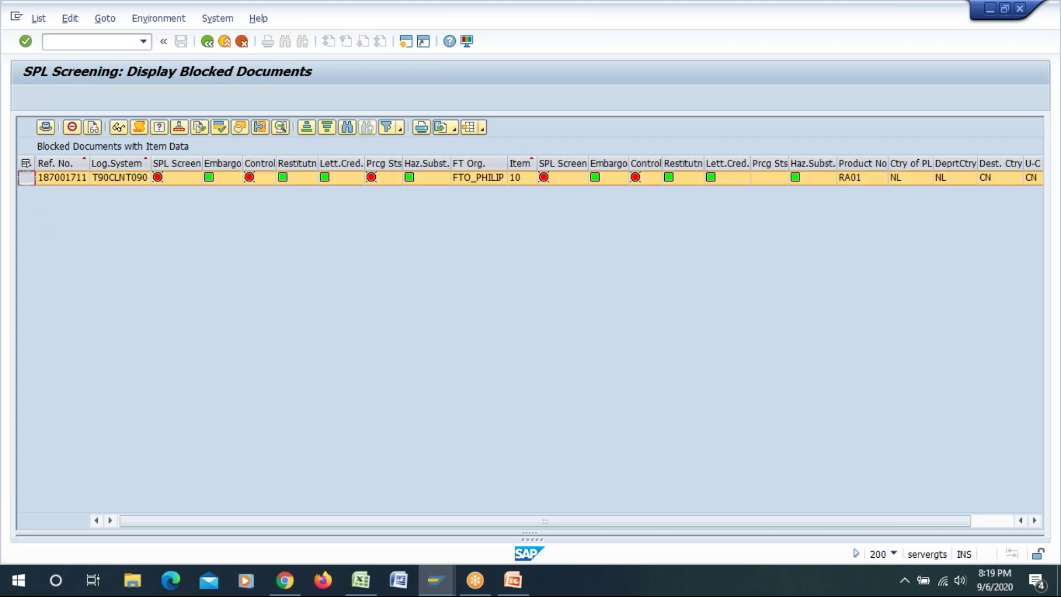
click(179, 128)
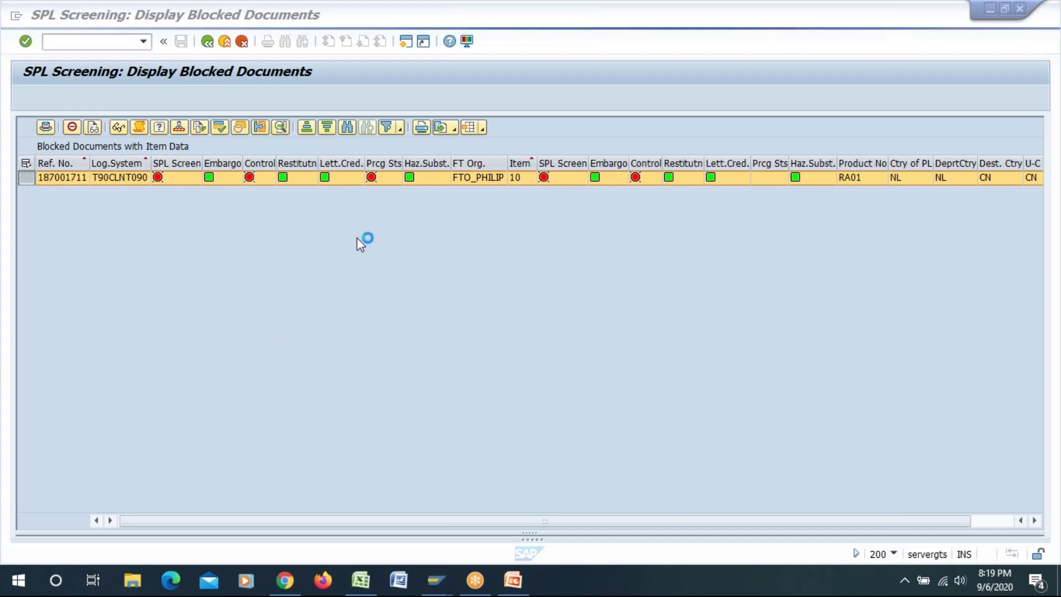
- Create a new session and open Sanctioned Party List Screening from the SAP GTS Area Menu
click(15, 20)
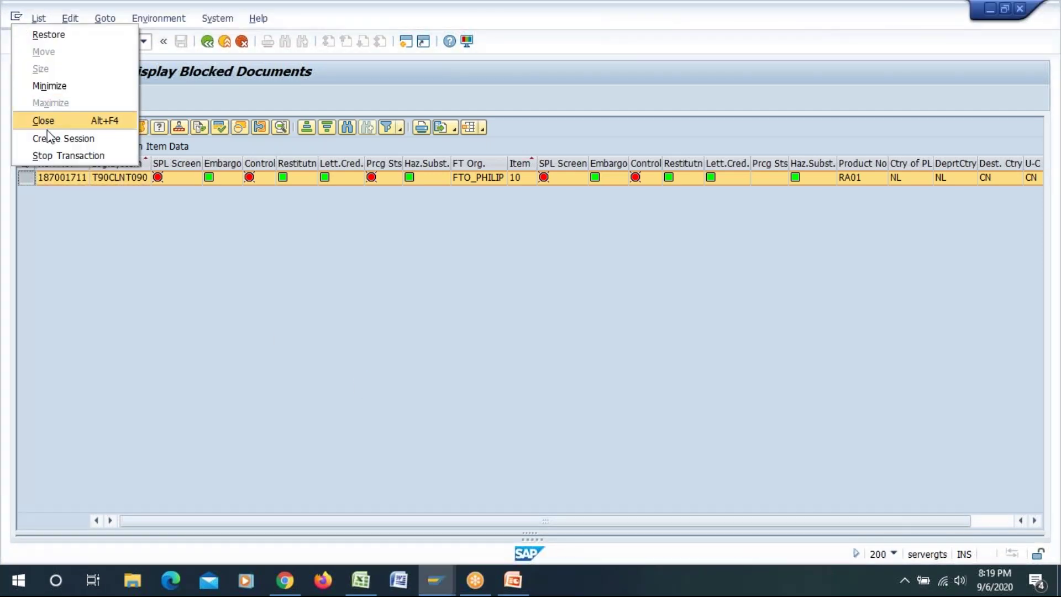
click(63, 137)
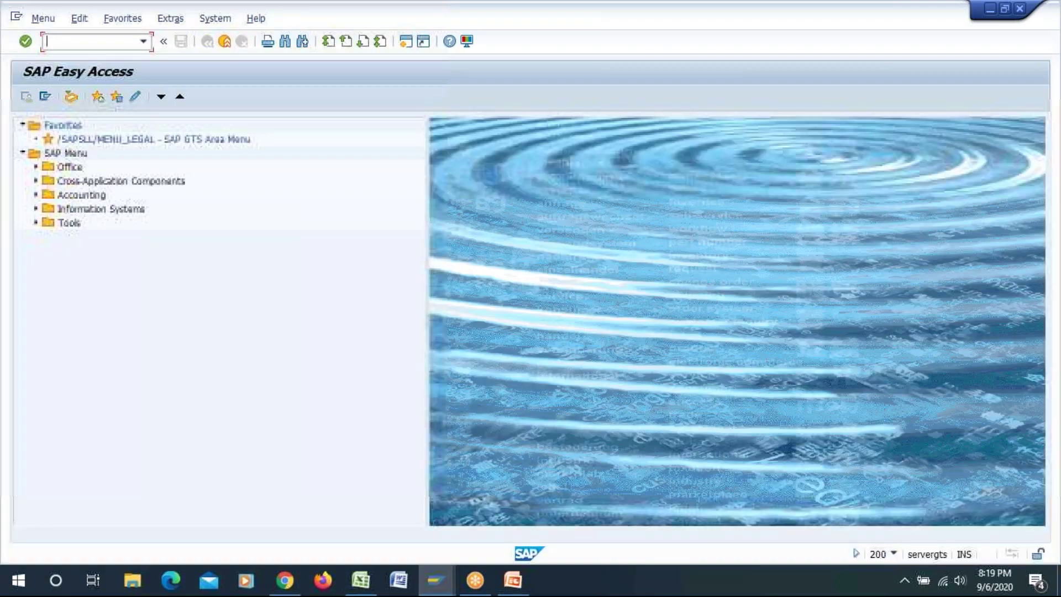
double_click(107, 139)
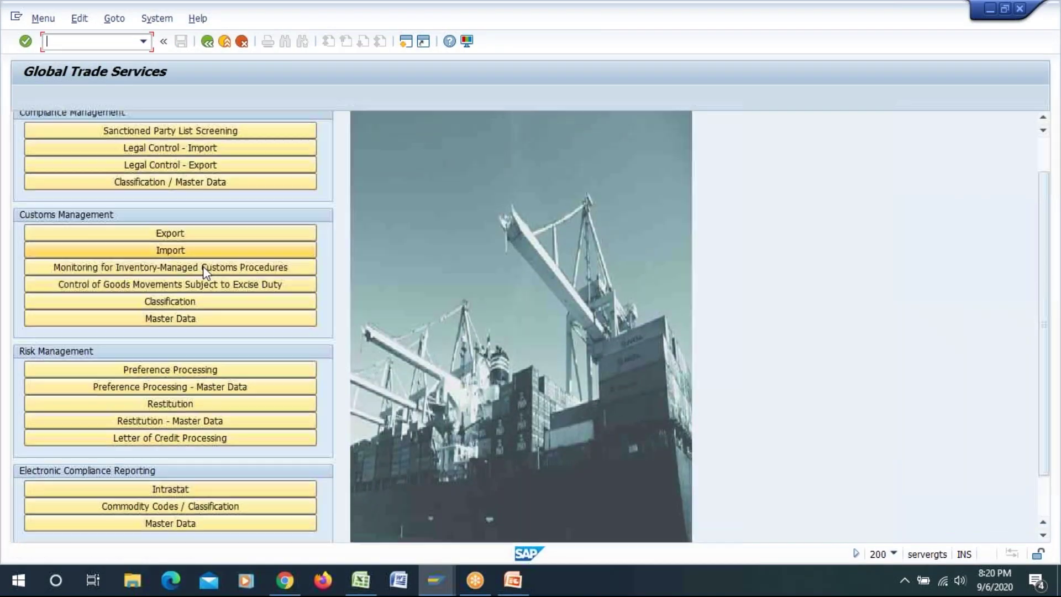
scroll(205, 271, down, 2)
scroll(209, 197, up, 3)
click(150, 138)
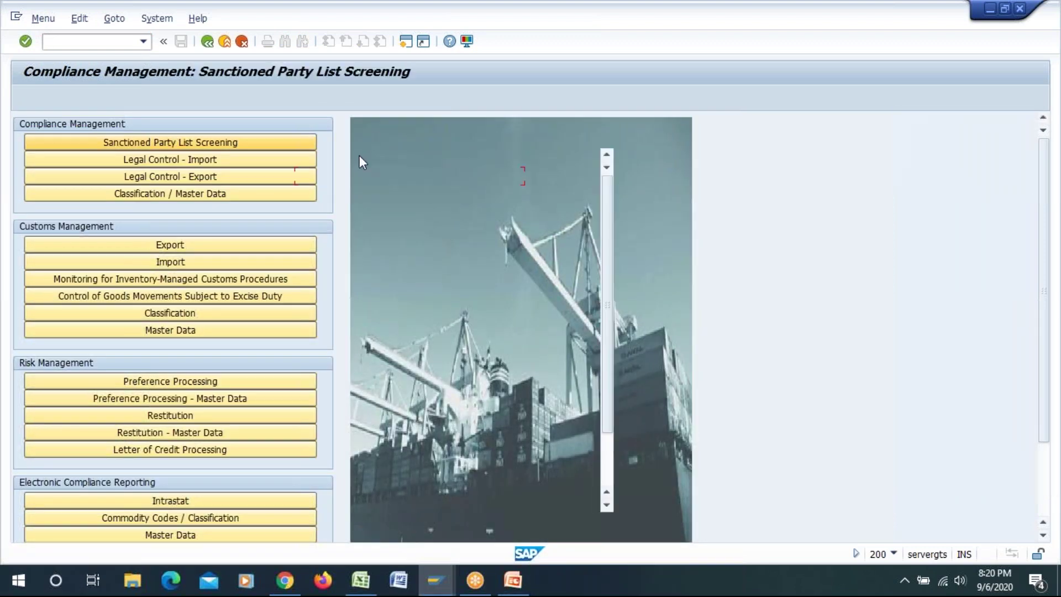
- Find the sales order among the blocked documents in the new session by reference number and open its periodic document address check
scroll(374, 442, down, 2)
click(533, 381)
click(232, 399)
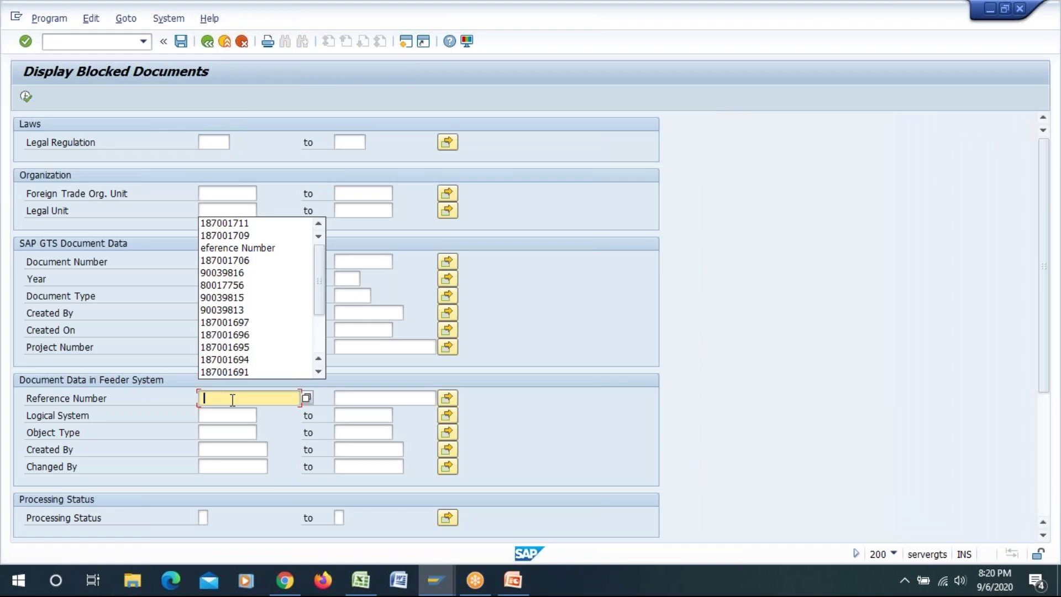
click(226, 223)
click(27, 97)
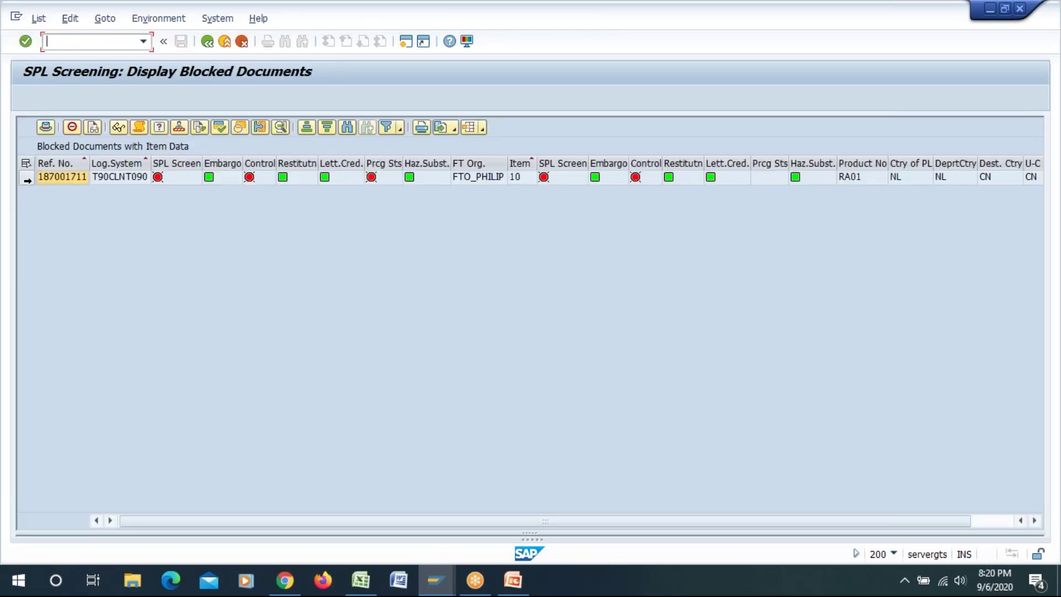
click(26, 177)
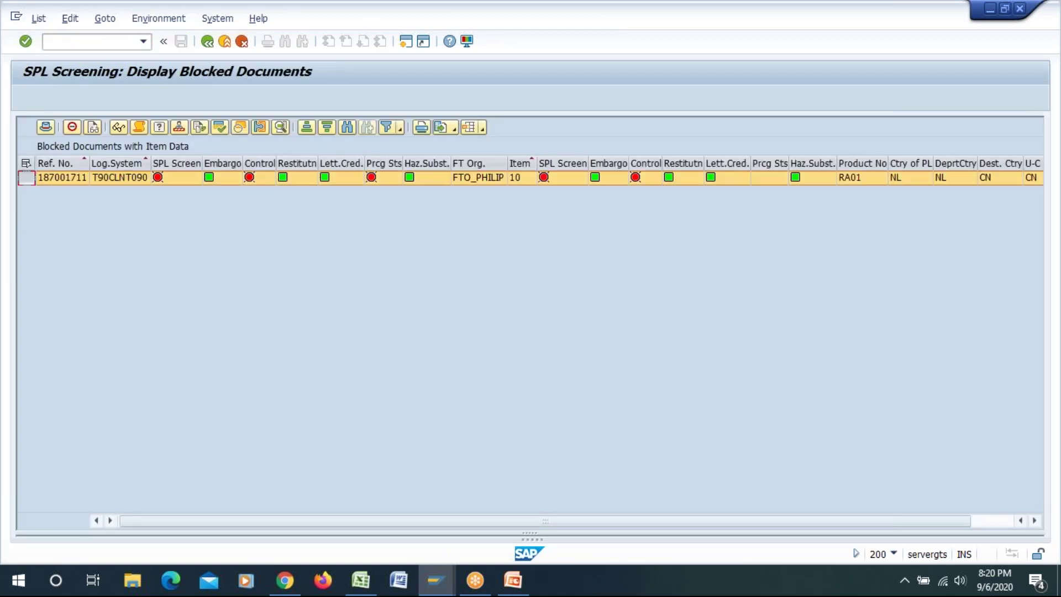
click(179, 127)
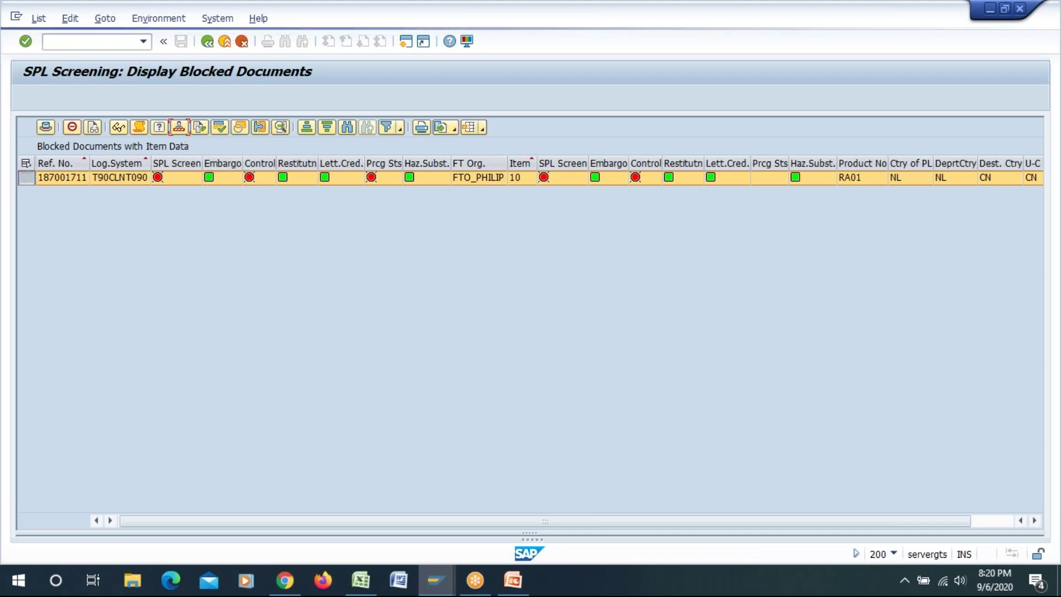
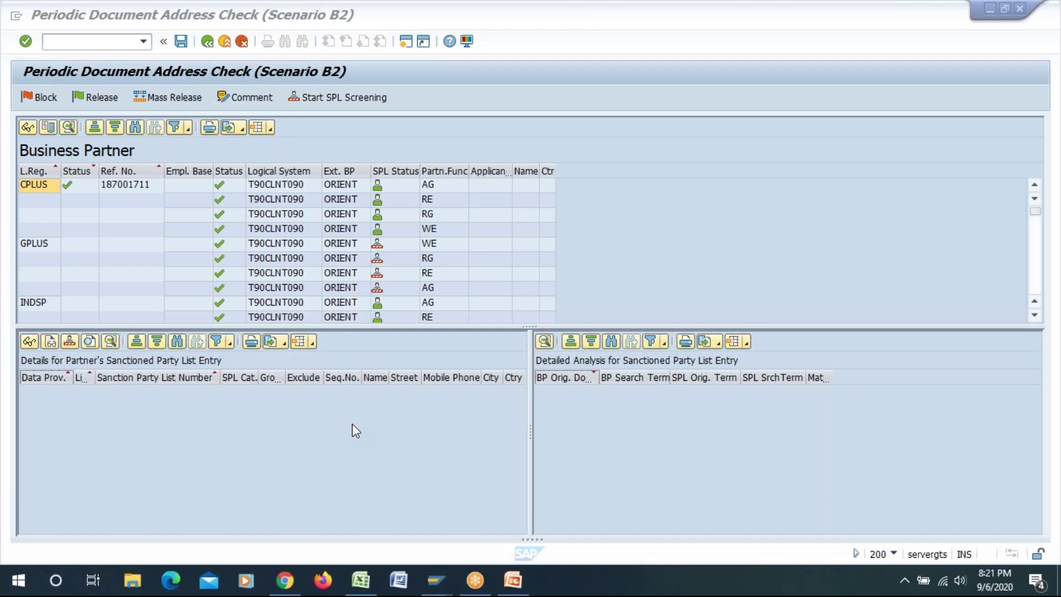
- Review the sanctioned party list entry areas and look through the business partner list for the SPLUS legal regulation
click(106, 393)
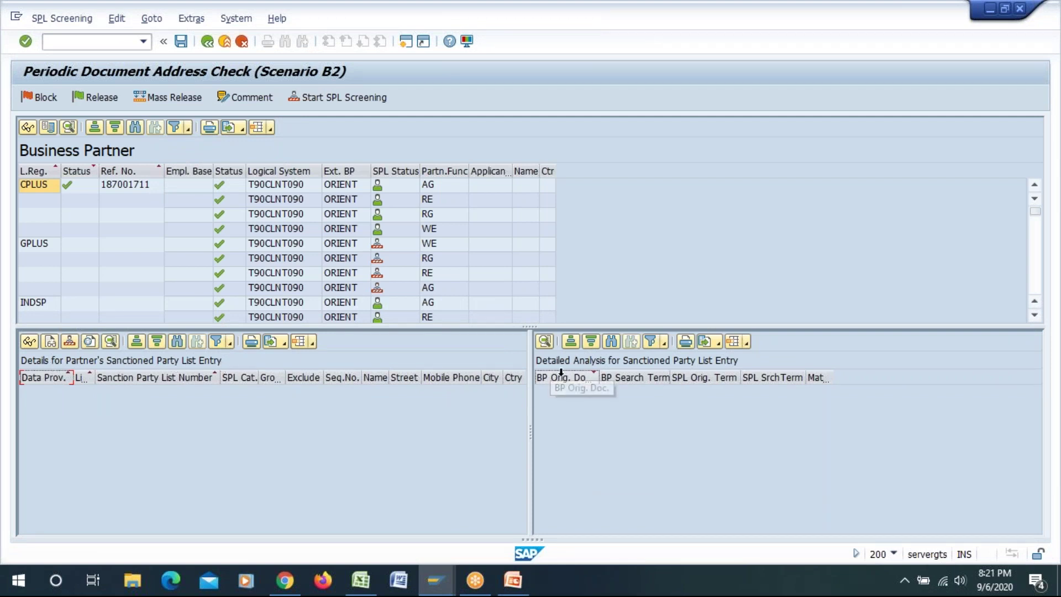
click(655, 359)
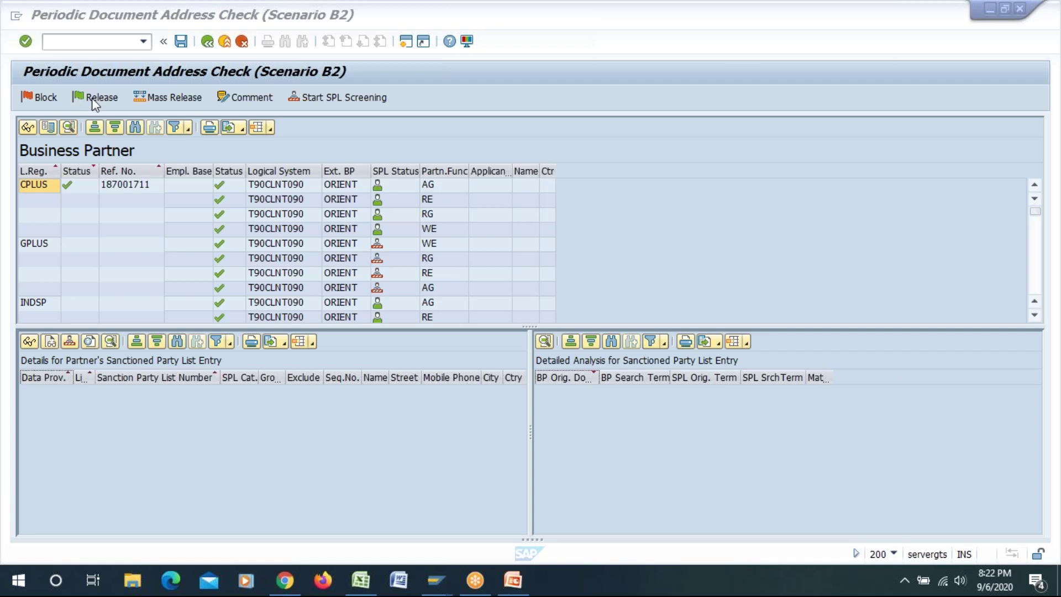
click(37, 186)
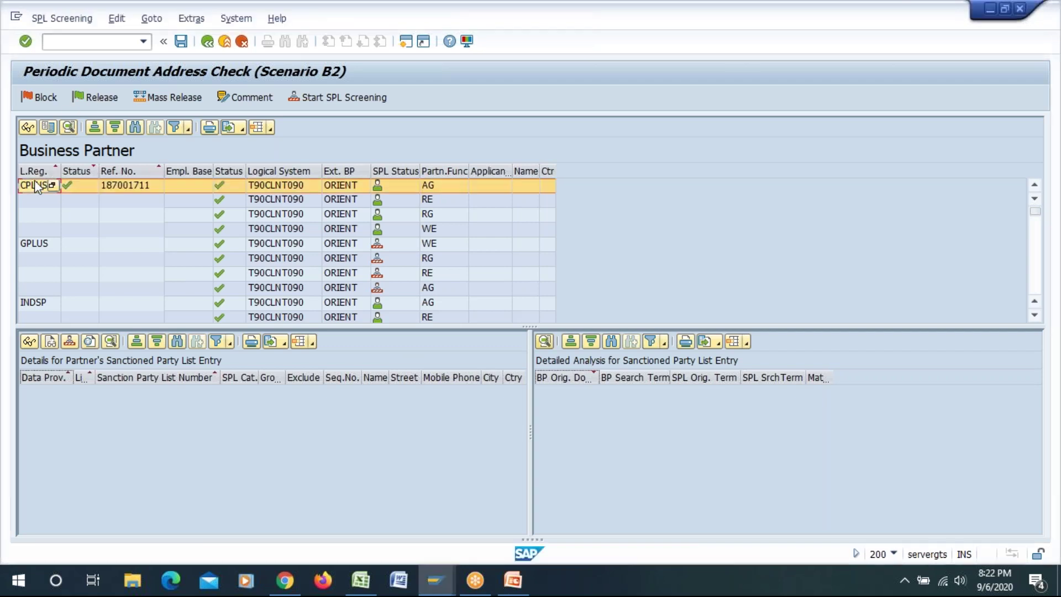
scroll(166, 243, down, 10)
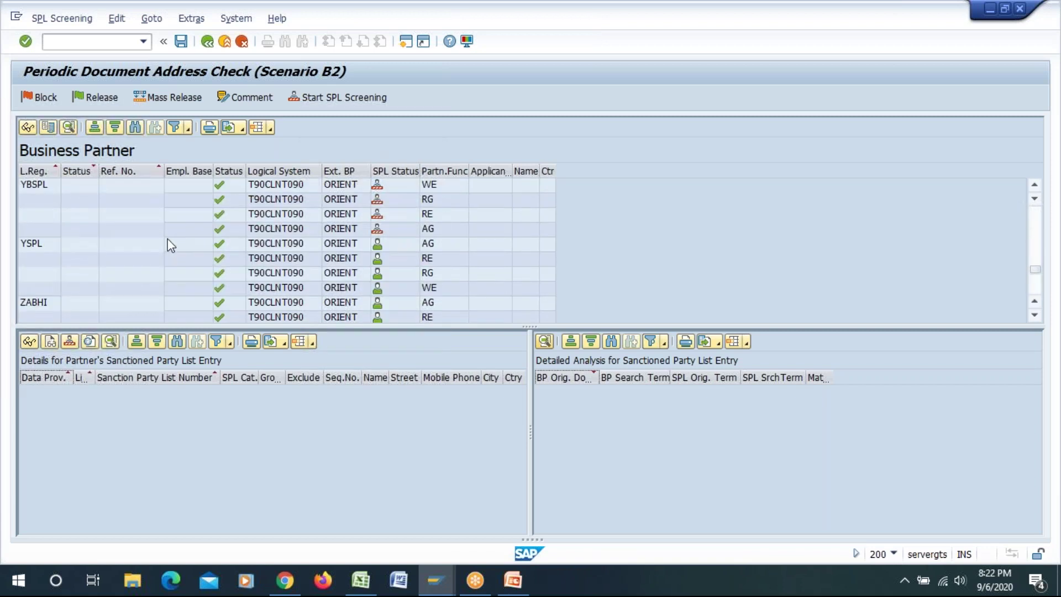
scroll(172, 245, up, 4)
scroll(170, 246, down, 1)
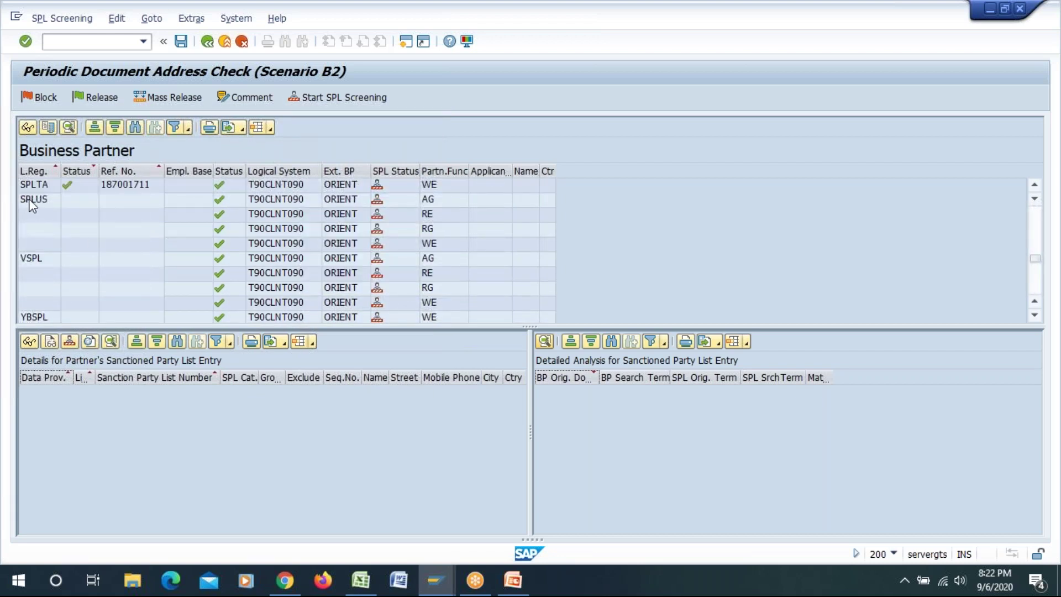
- Try to release the business partner entry with legal regulation SPLUS and partner function AG, and close the resulting message
click(31, 201)
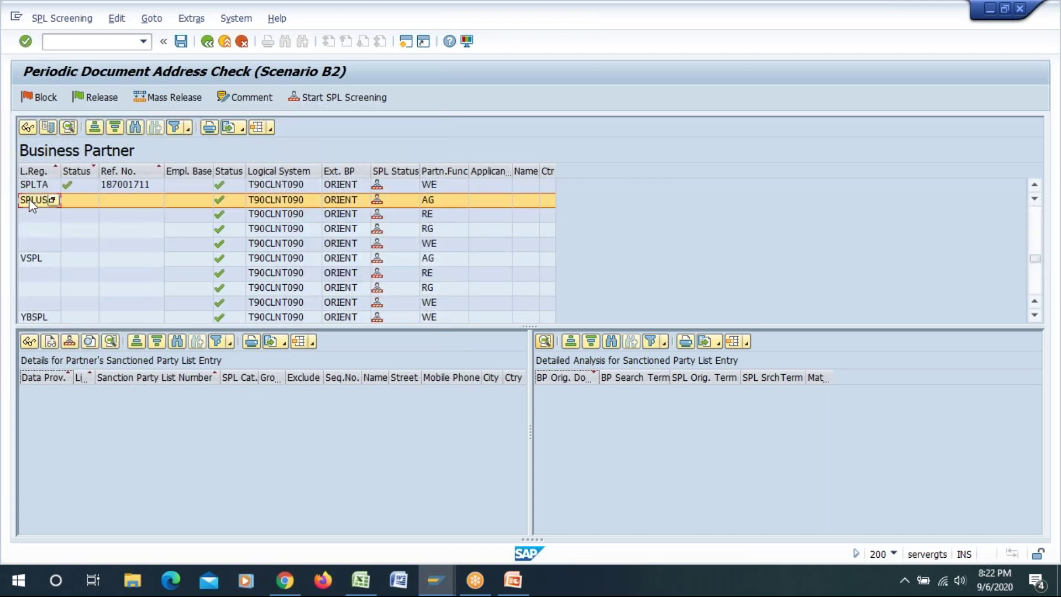
click(97, 96)
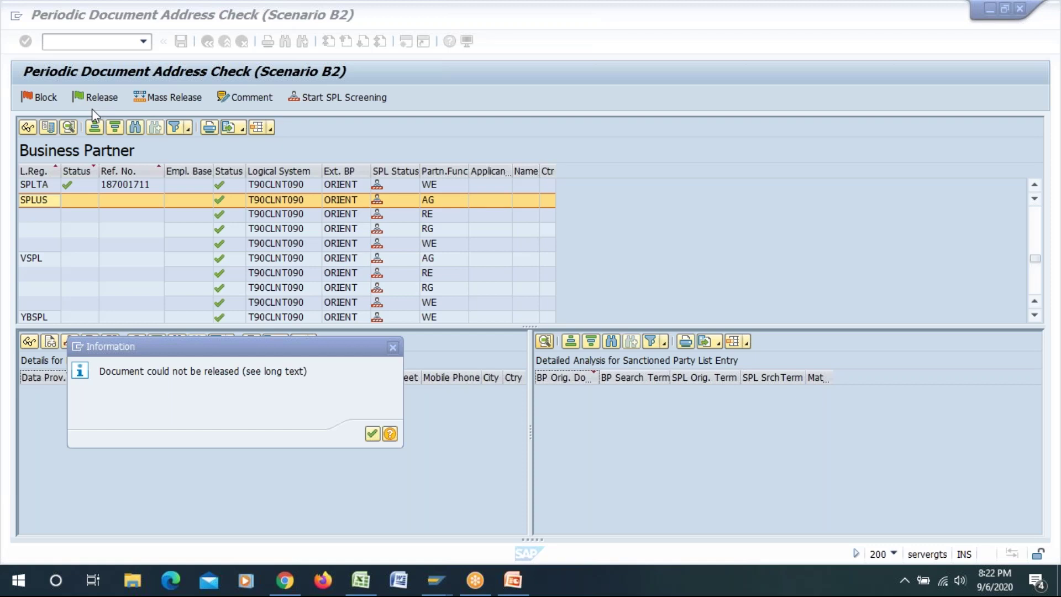
click(370, 434)
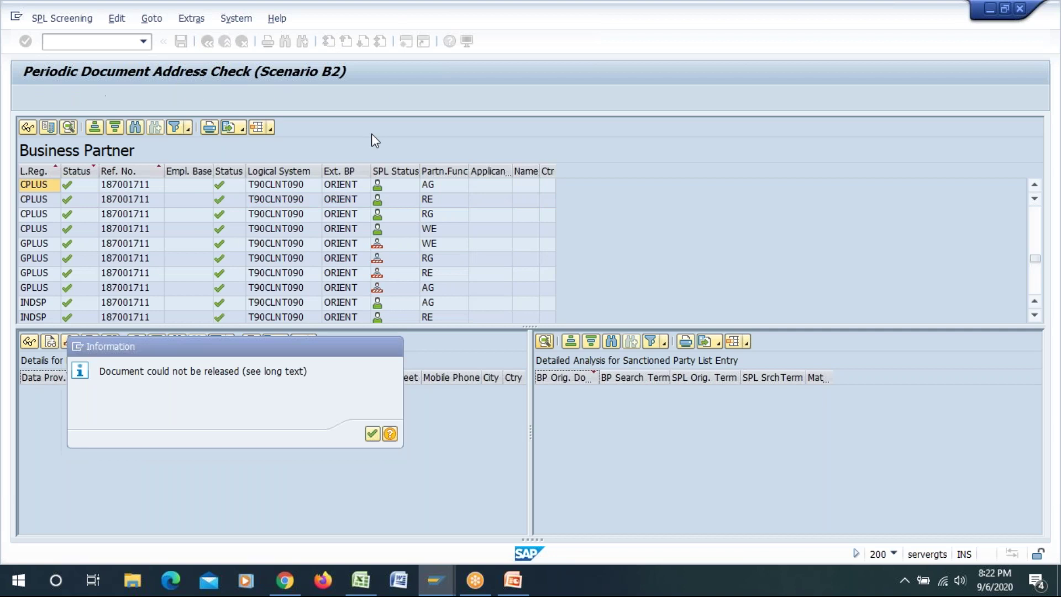
key(Return)
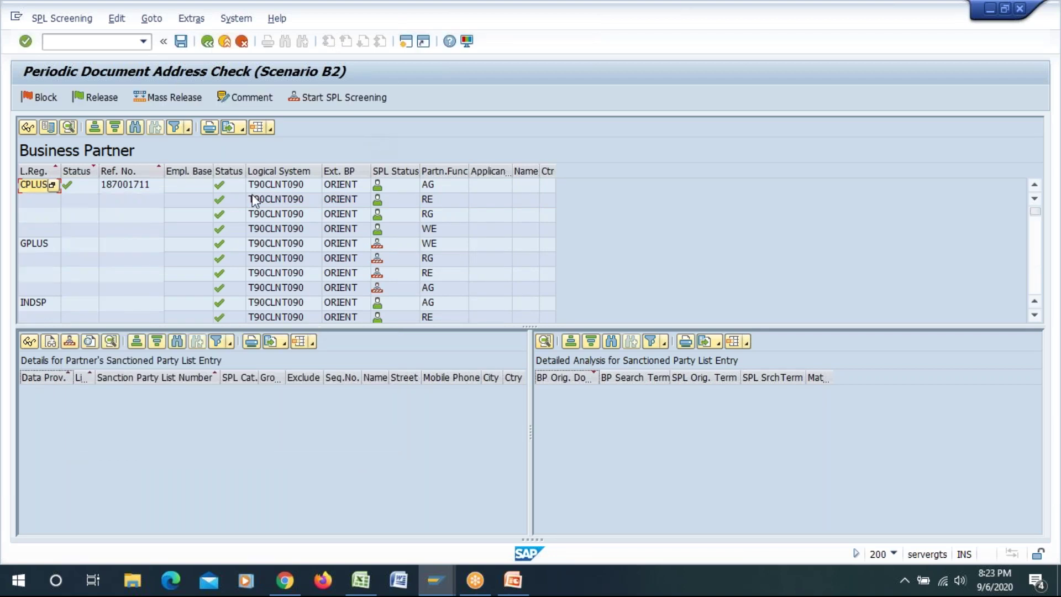
scroll(360, 248, down, 5)
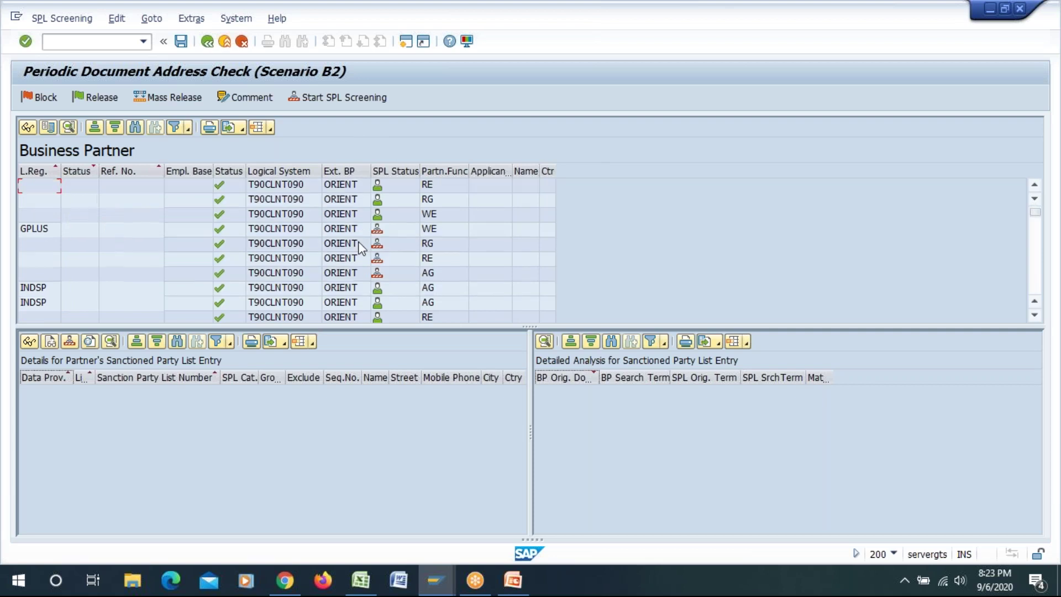
- Leave the periodic document address check, saving the screening results, and return to the Global Trade Services overview
click(208, 41)
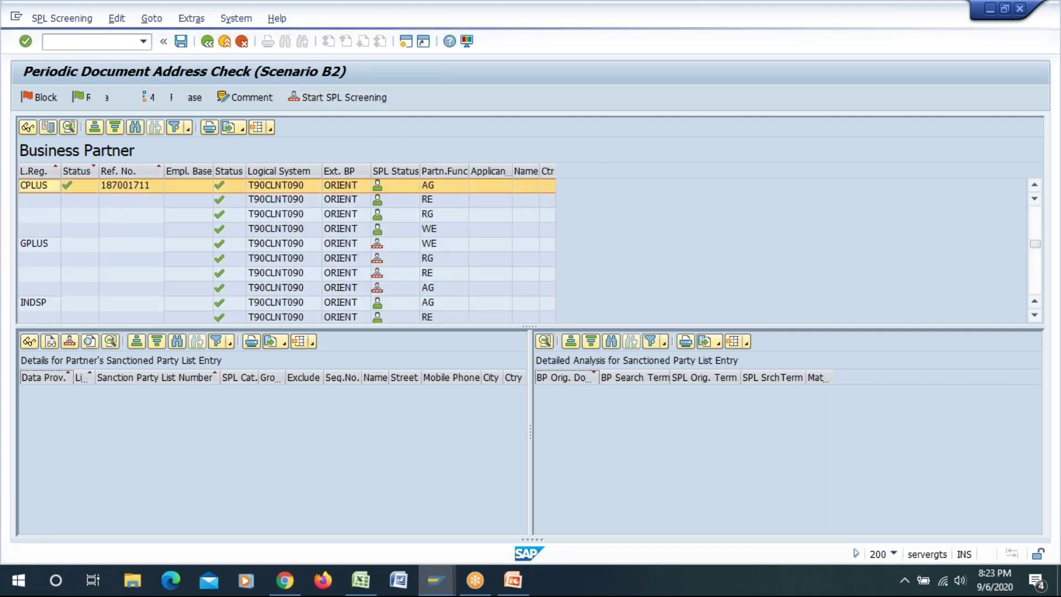
click(188, 270)
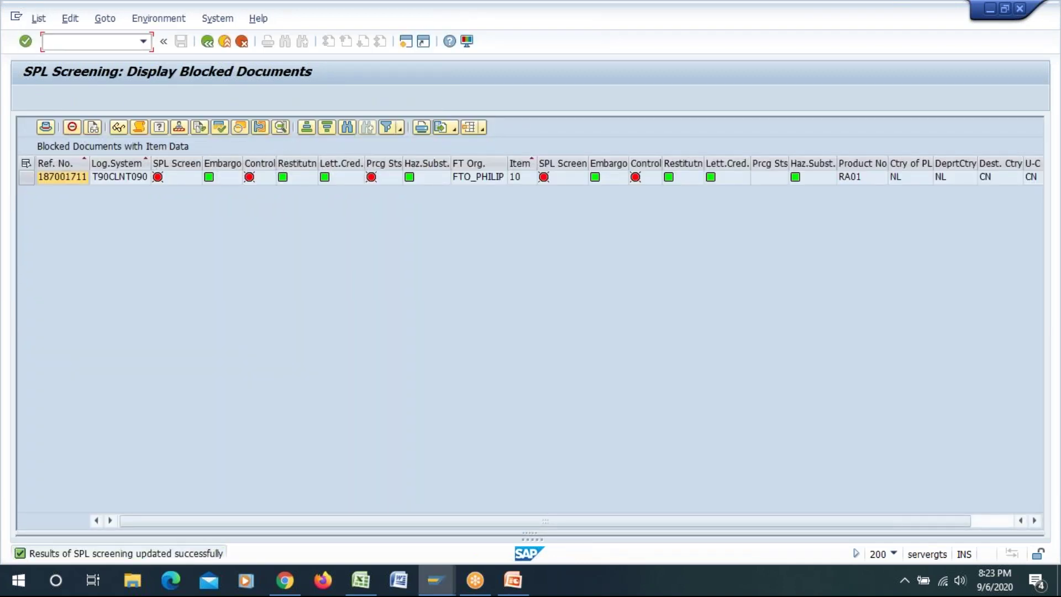
click(208, 42)
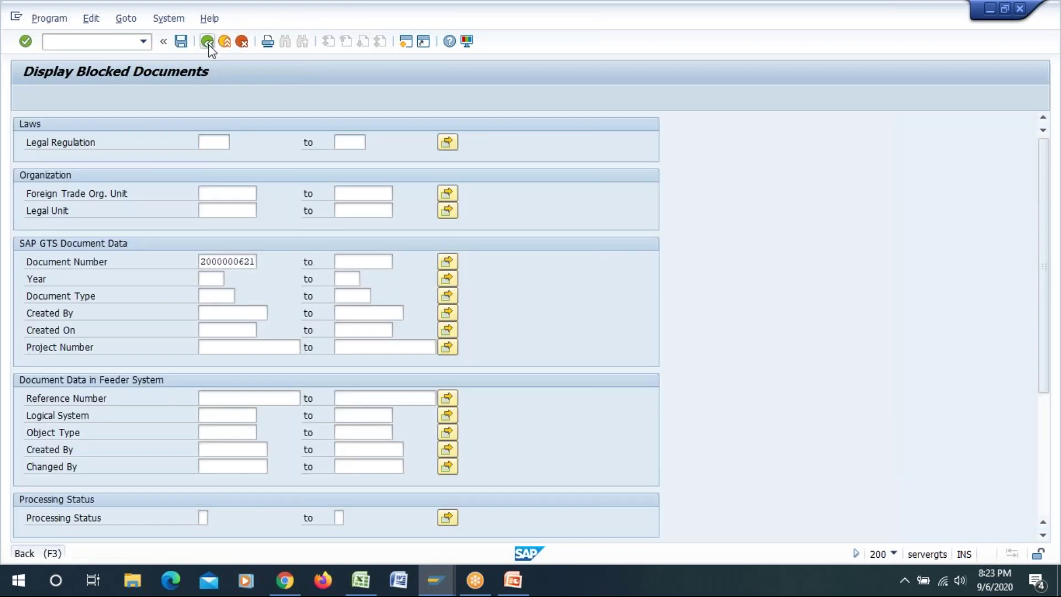
click(208, 42)
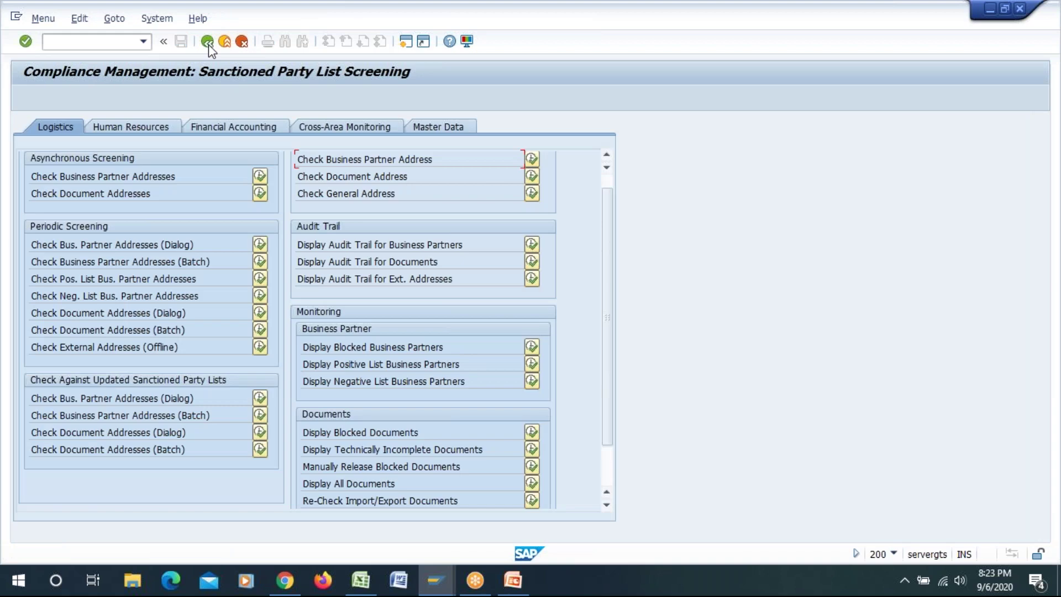
click(208, 42)
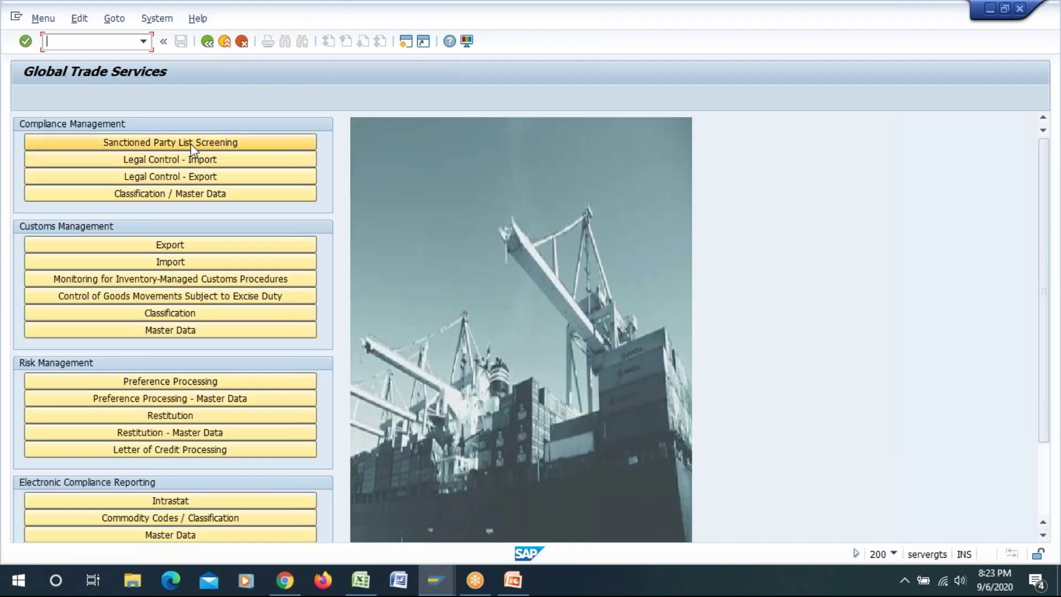
- Look up the sales order by its feeder system reference number using Display All Documents in Sanctioned Party List Screening
click(218, 138)
scroll(545, 412, down, 3)
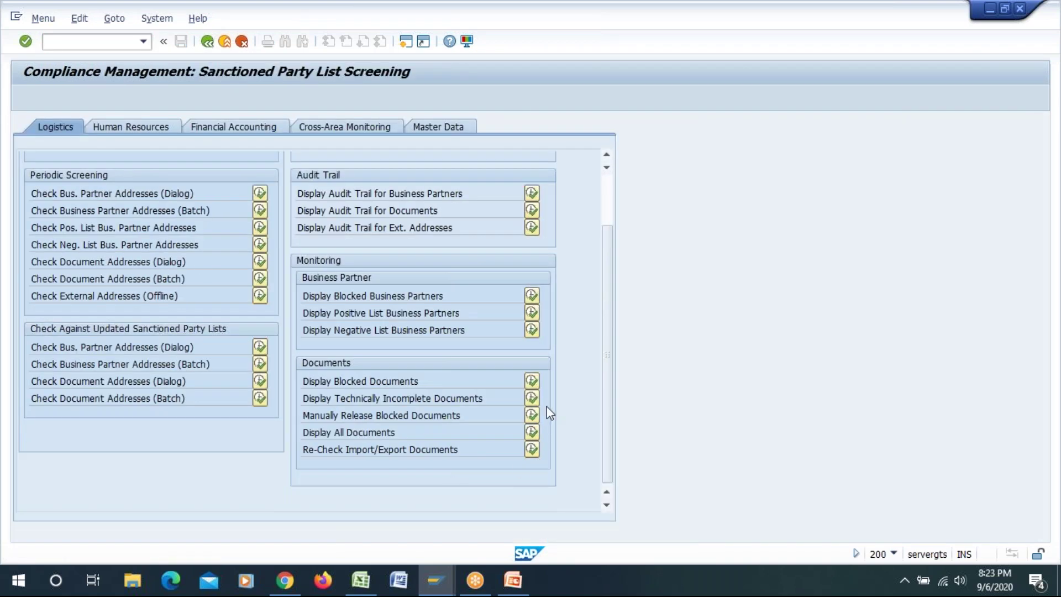
click(533, 432)
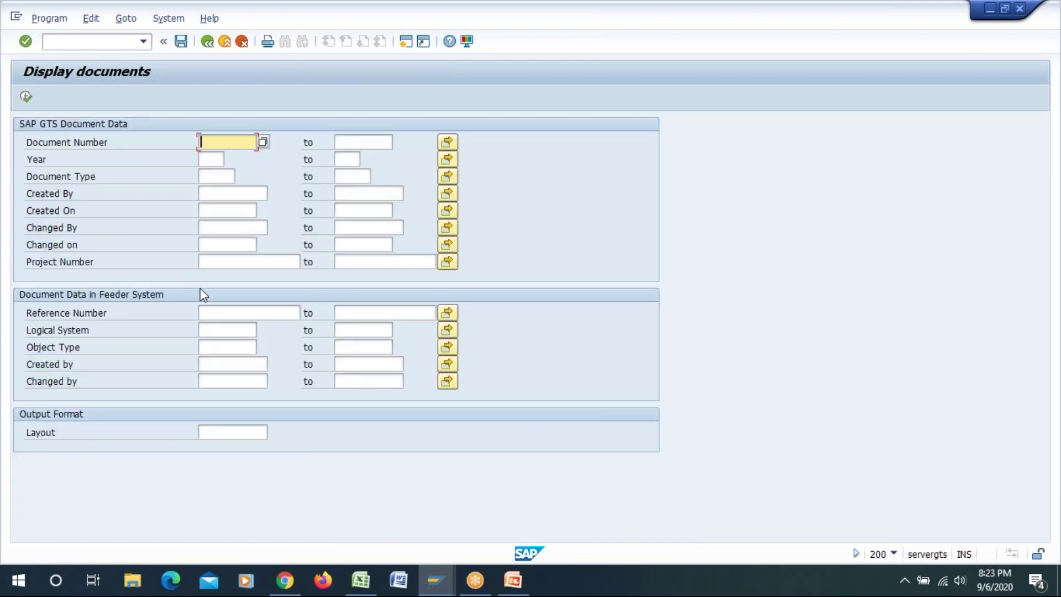
click(211, 311)
text(1)
key(Down)
key(Return)
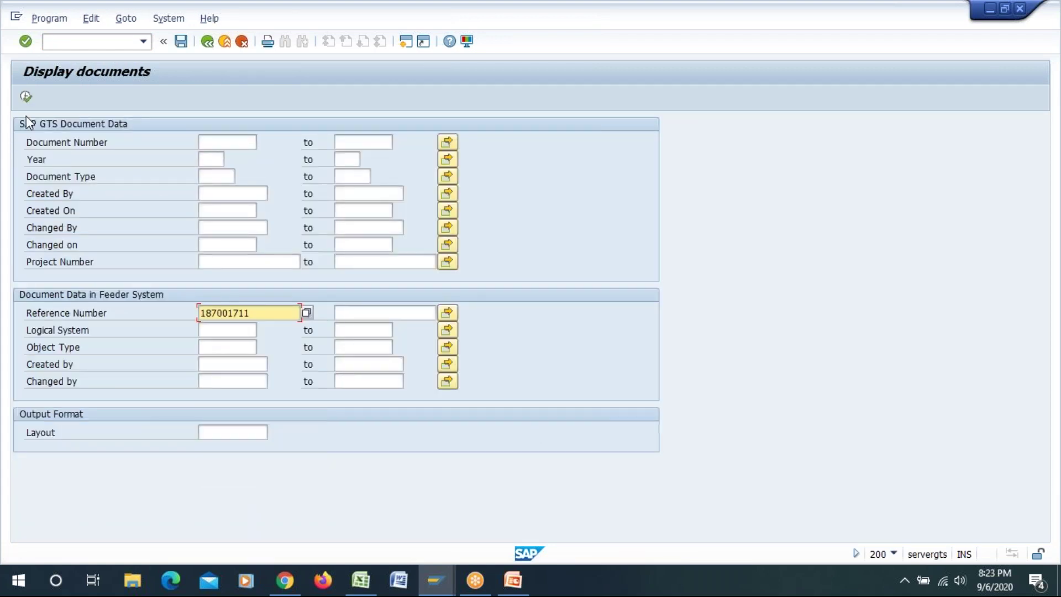
click(26, 98)
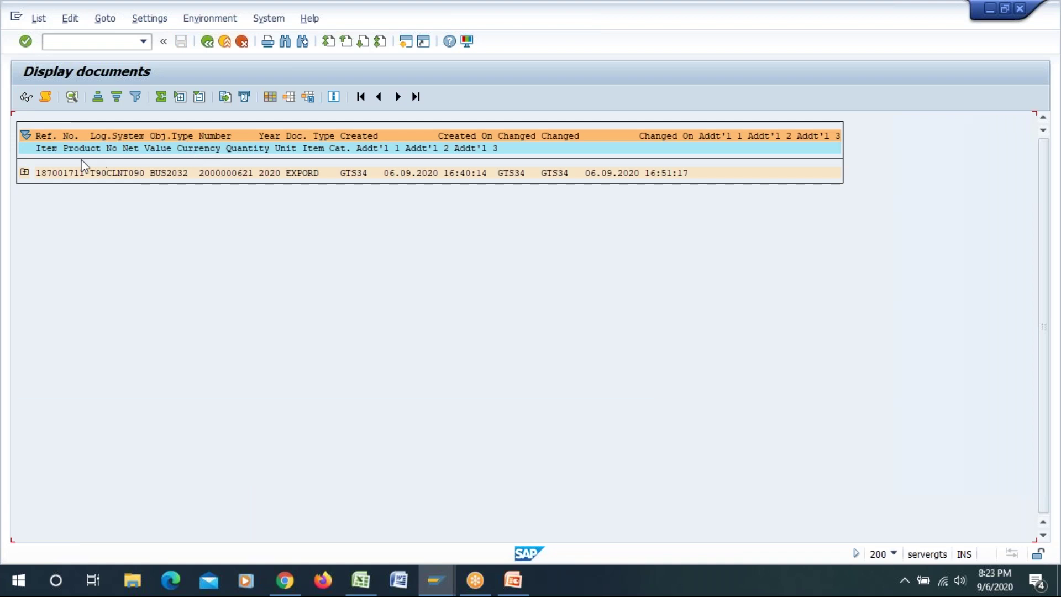
- Open the order's check log and expand item 10's legal control check for LEGLR down to the import/export license type determination
click(45, 96)
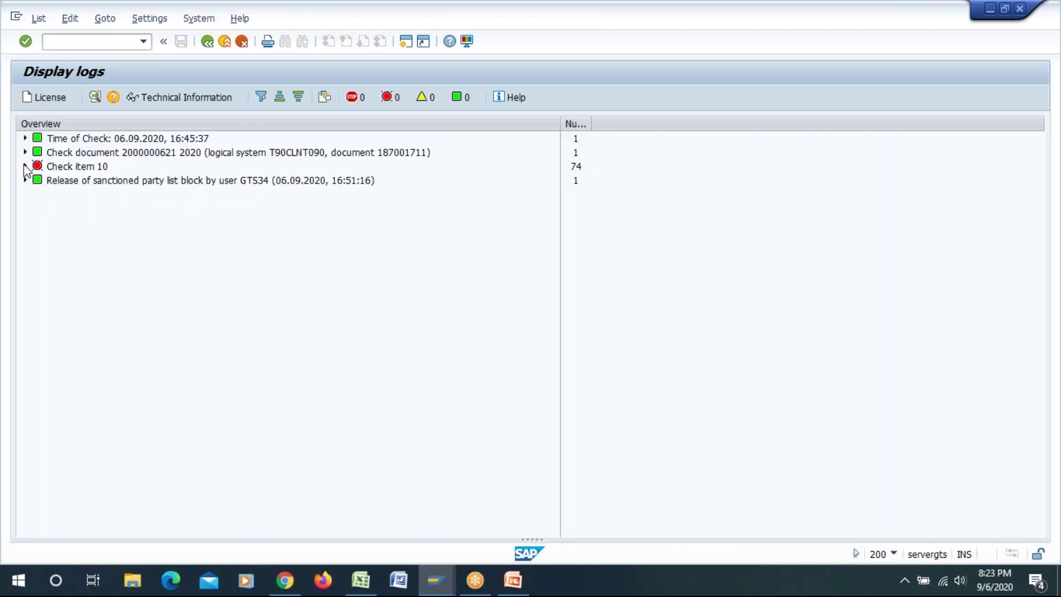
click(25, 166)
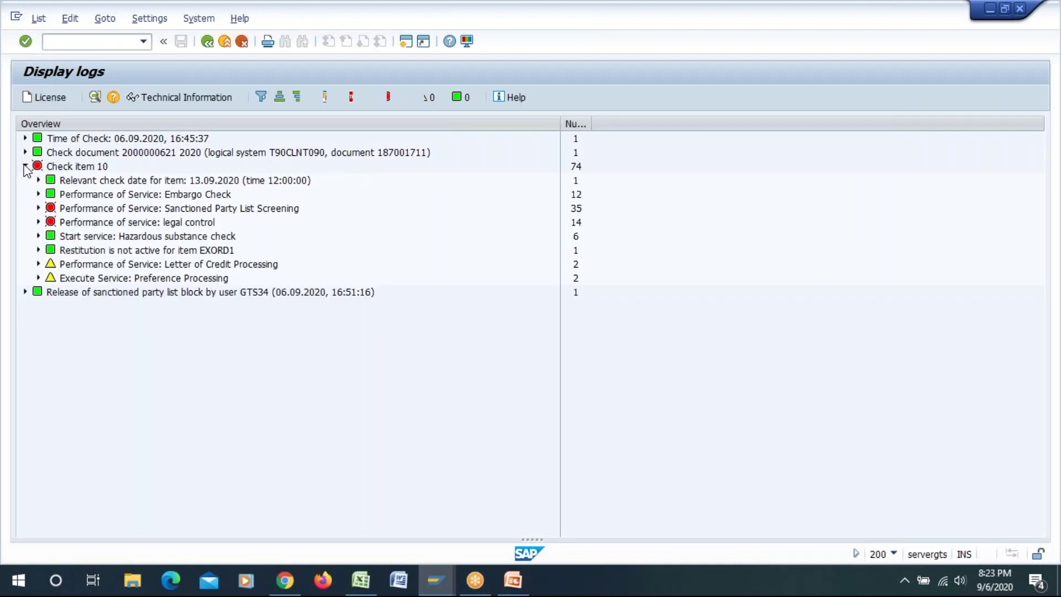
click(38, 222)
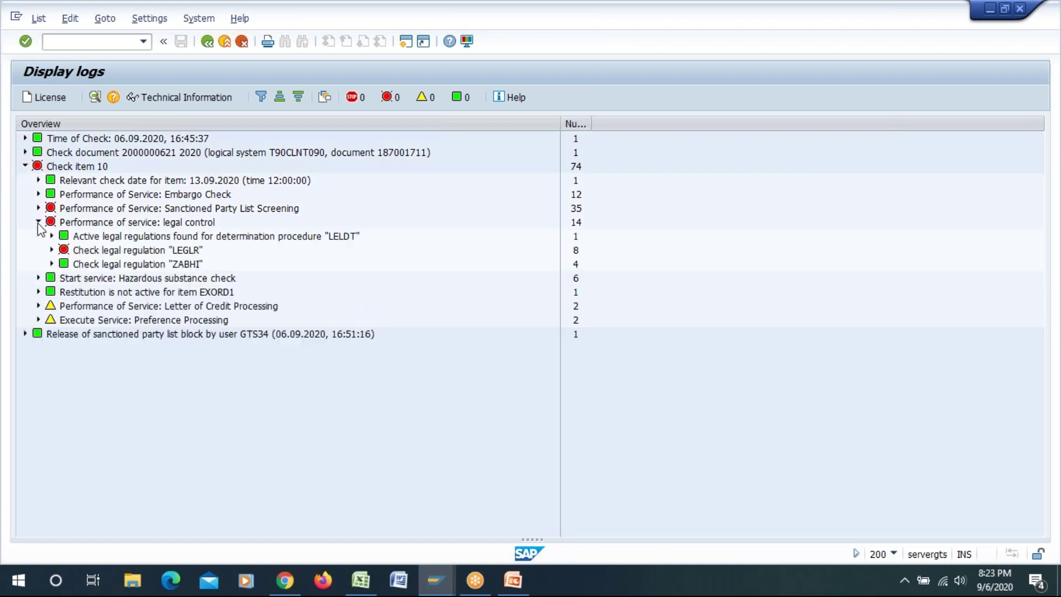
click(95, 253)
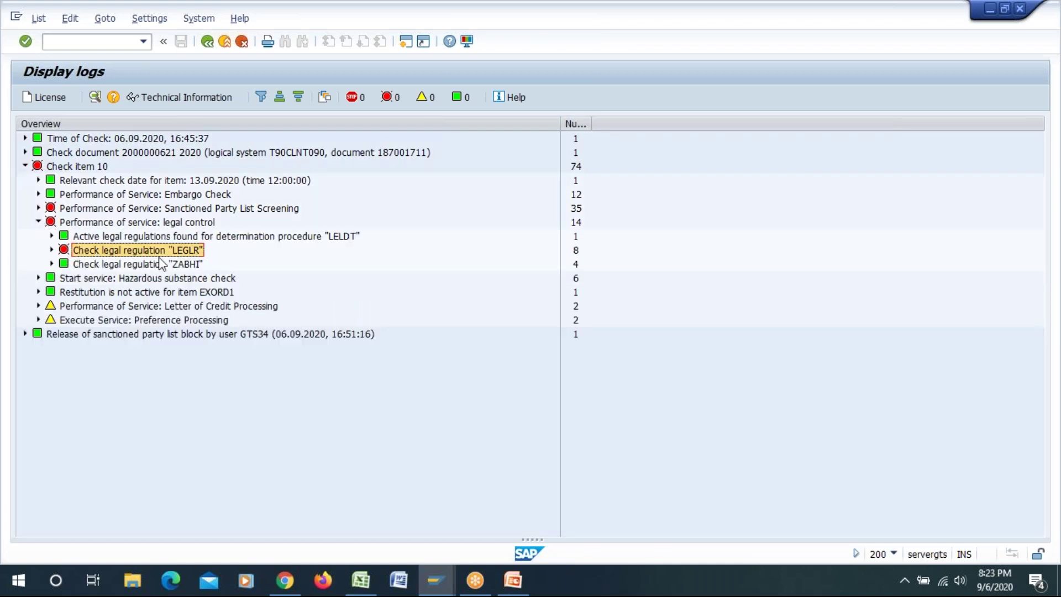
click(51, 251)
click(109, 279)
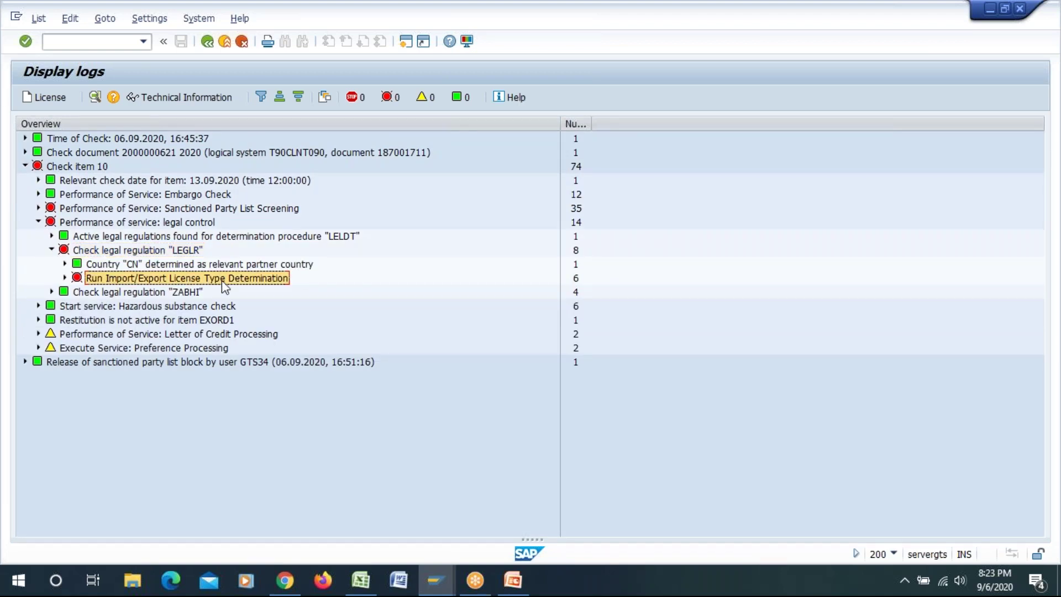
click(64, 278)
click(133, 307)
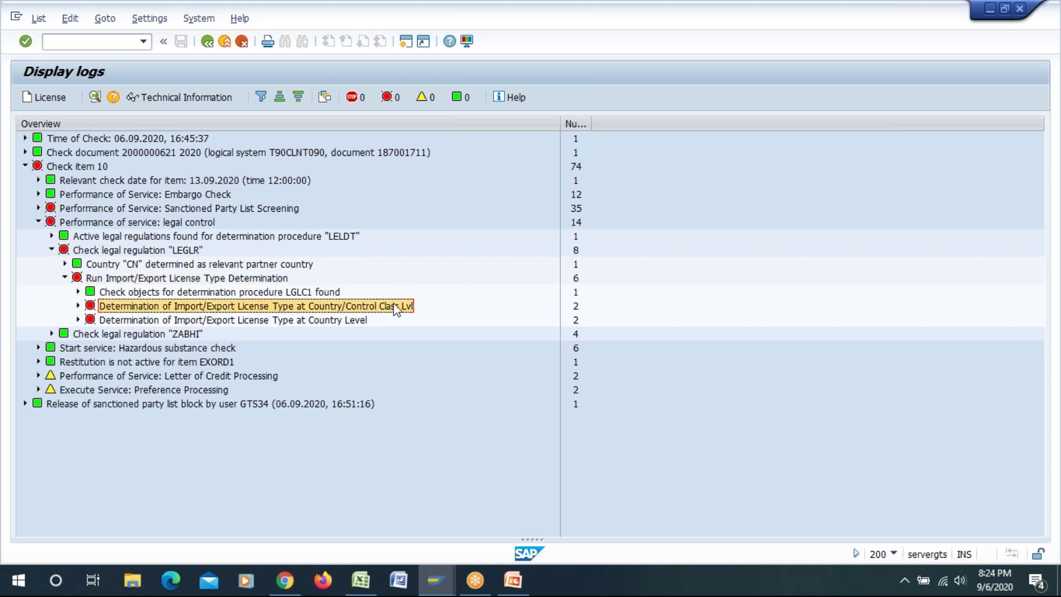
click(133, 321)
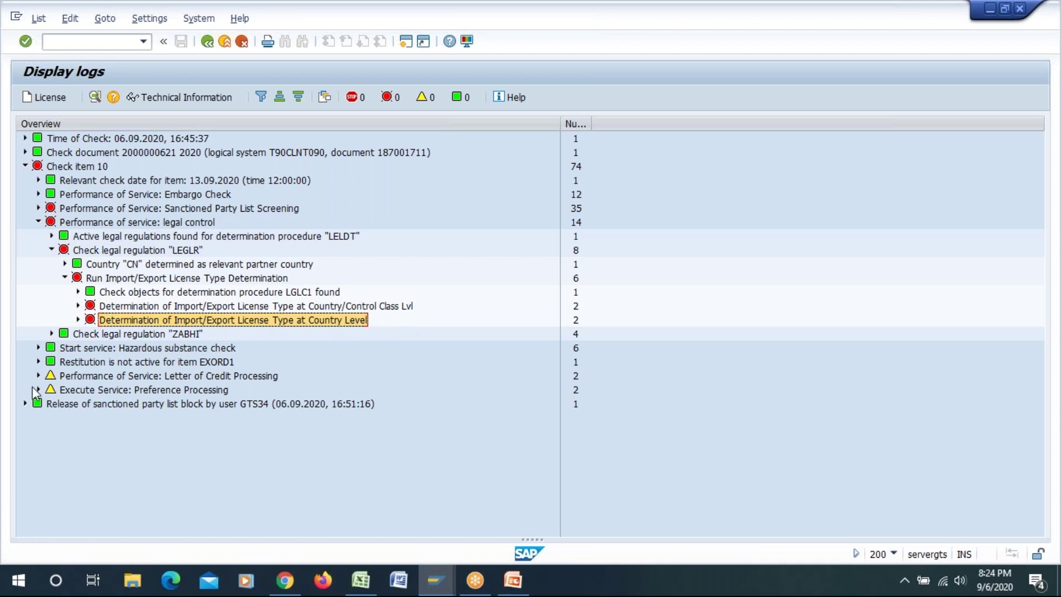
- Examine the license type determination messages at country/control class level and at country level
click(78, 306)
click(145, 321)
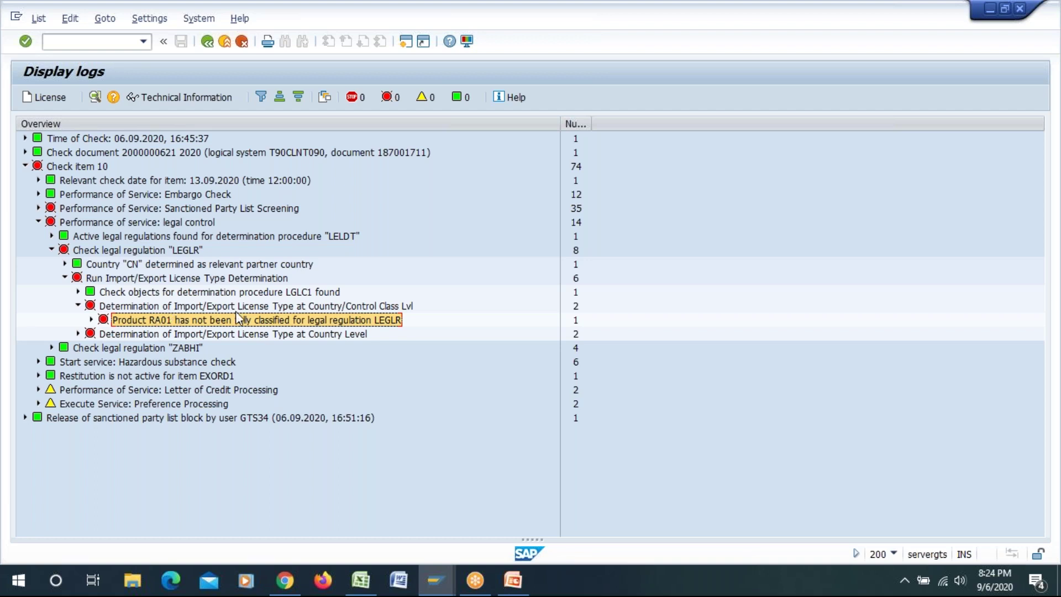
click(78, 335)
click(190, 345)
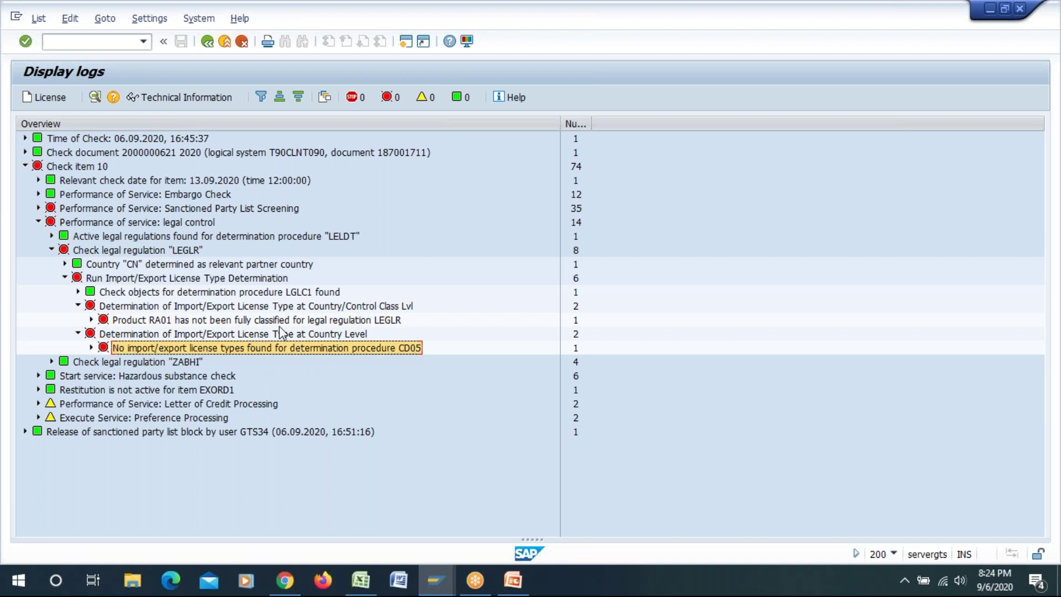
click(262, 324)
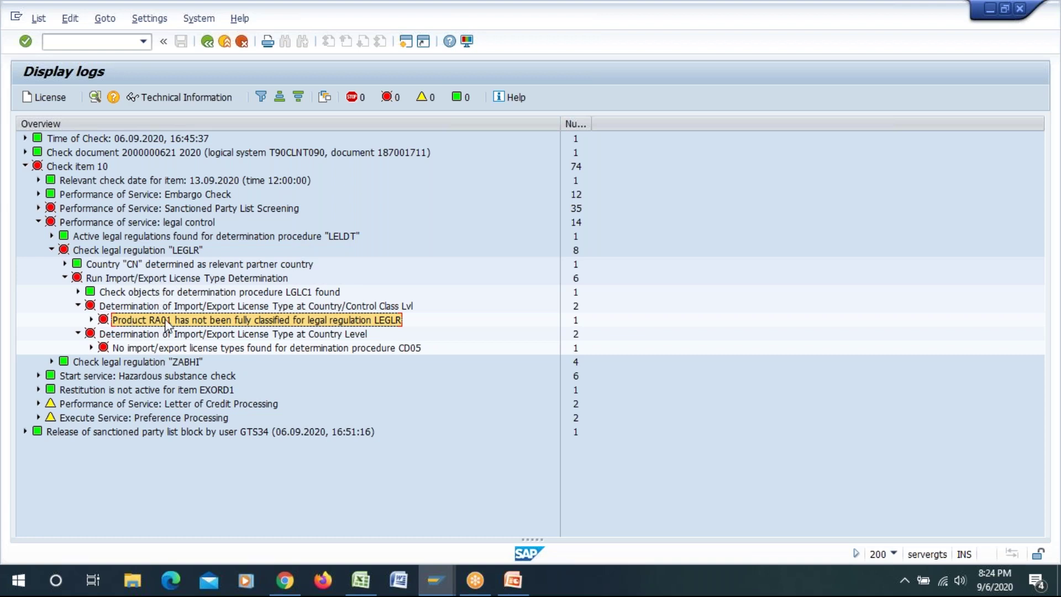
- Create a new session and open export product maintenance in change mode from the GTS compliance Classification / Master Data area
click(198, 19)
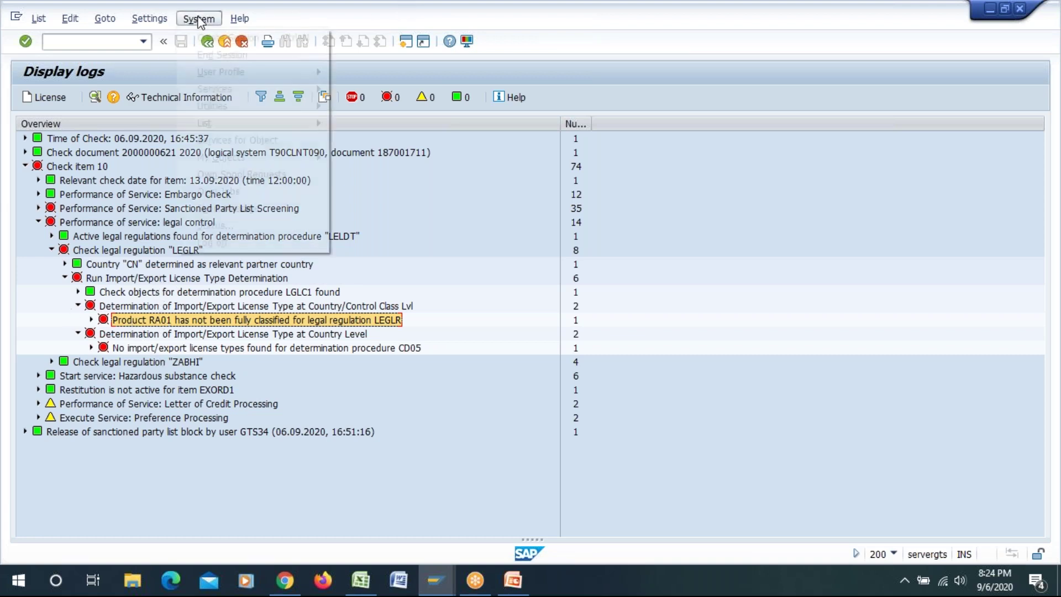
click(221, 38)
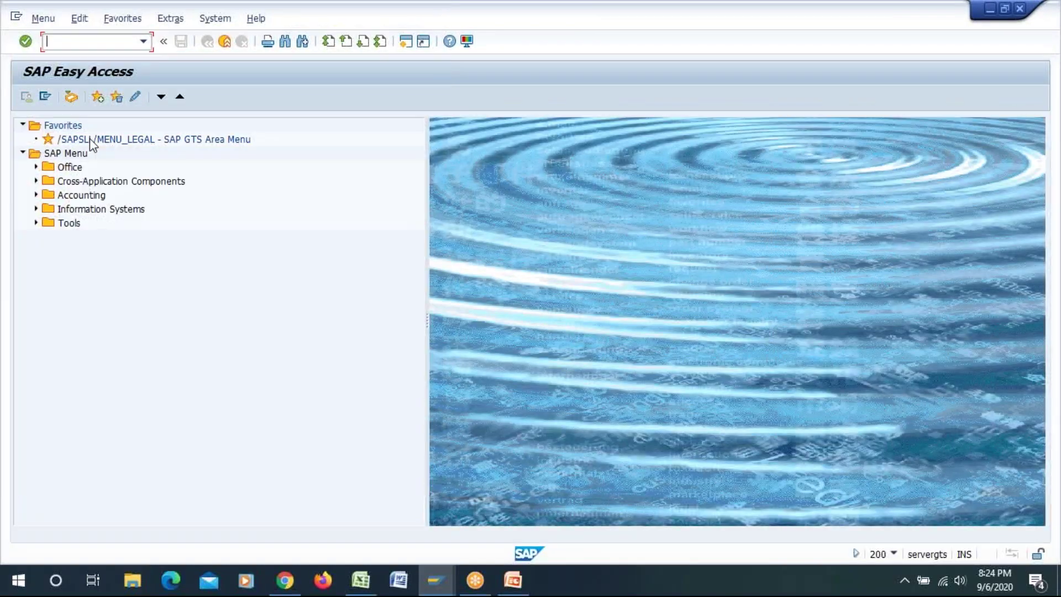
double_click(90, 139)
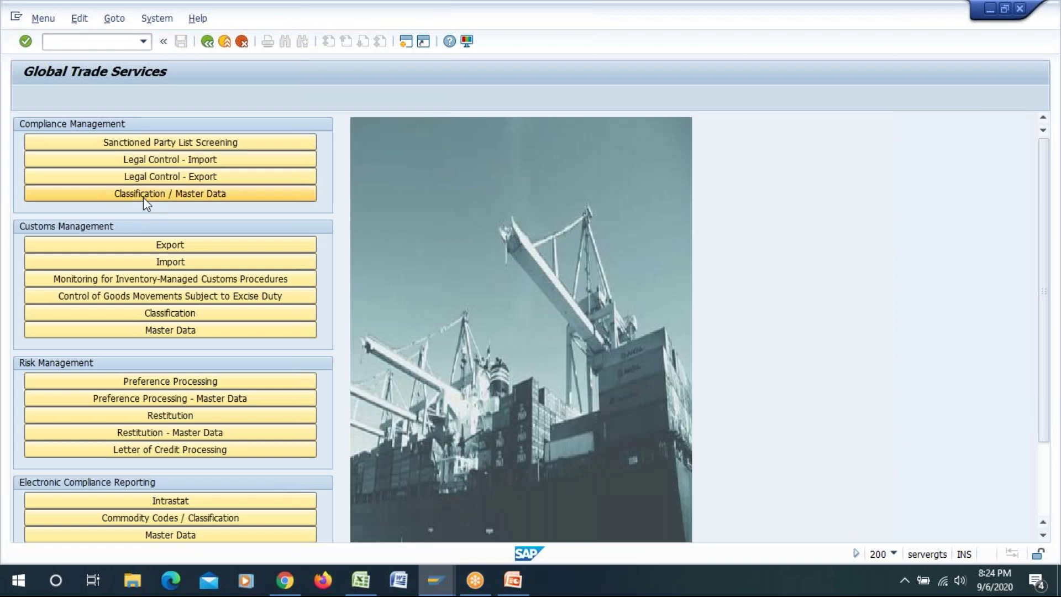
click(144, 195)
drag(289, 314, 358, 315)
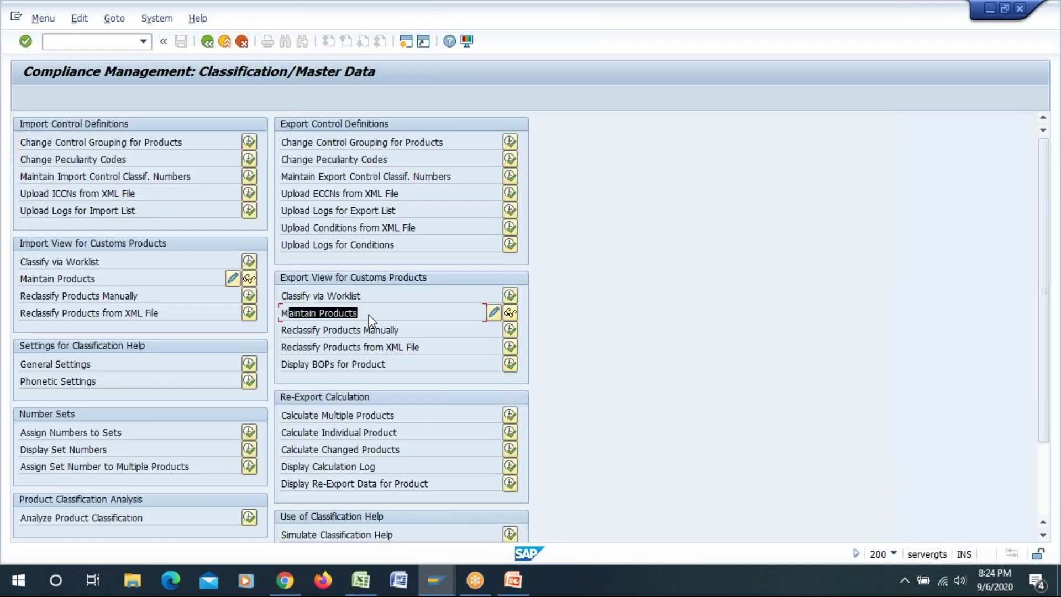
click(379, 313)
click(493, 312)
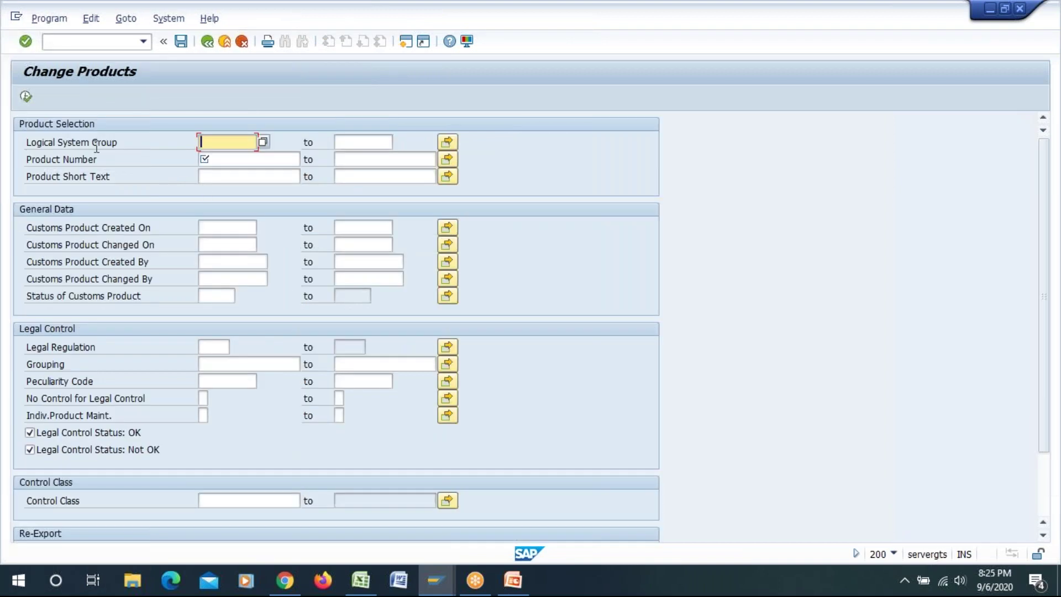
- Select logical system group ECC GROUP and product number RA01, open the product for editing, and view its legal control data
click(208, 138)
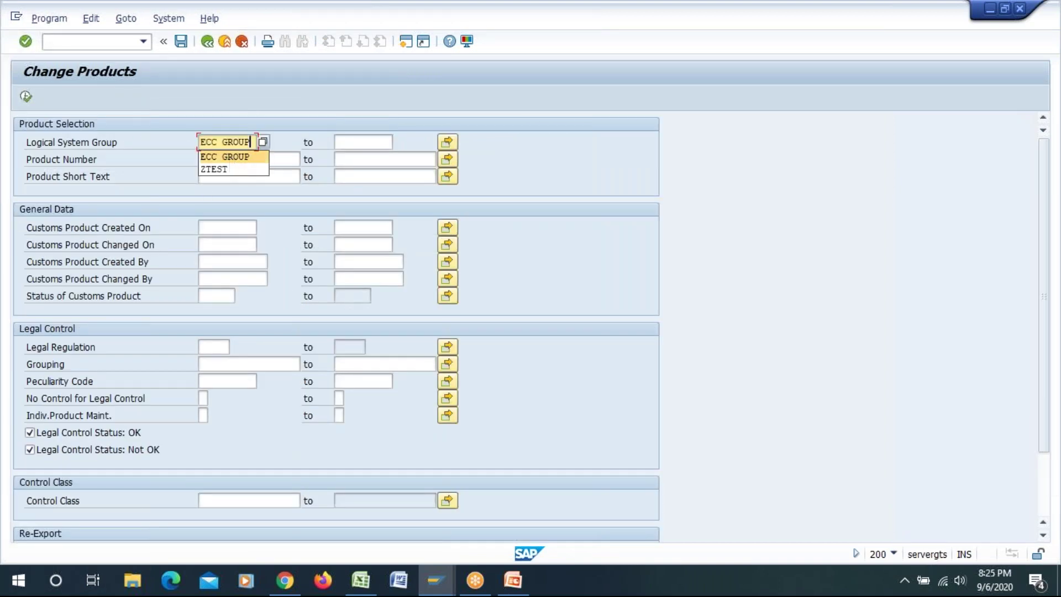
click(224, 154)
click(217, 159)
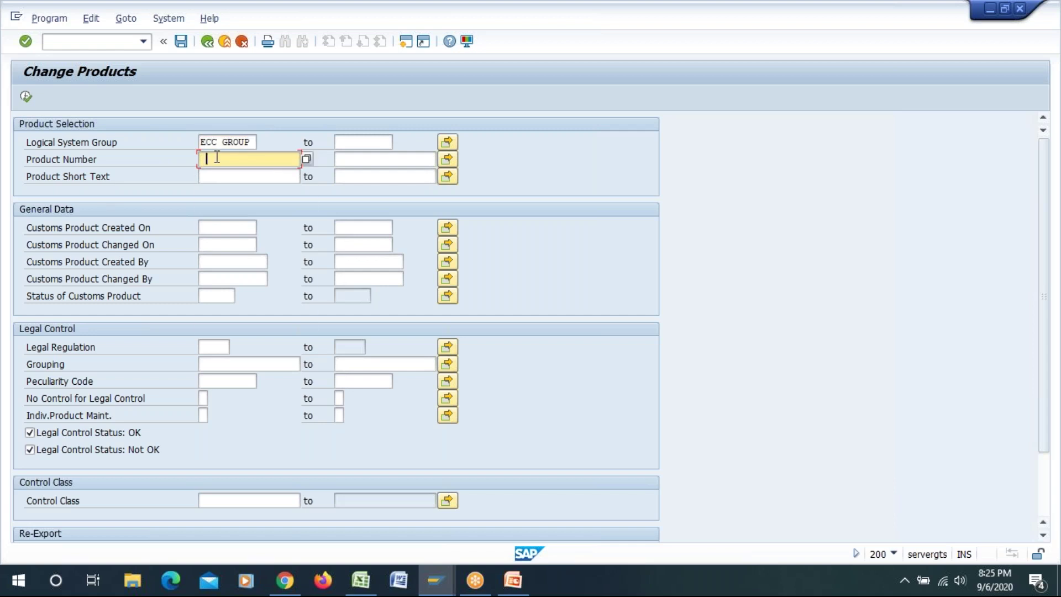
text(RA01)
click(25, 97)
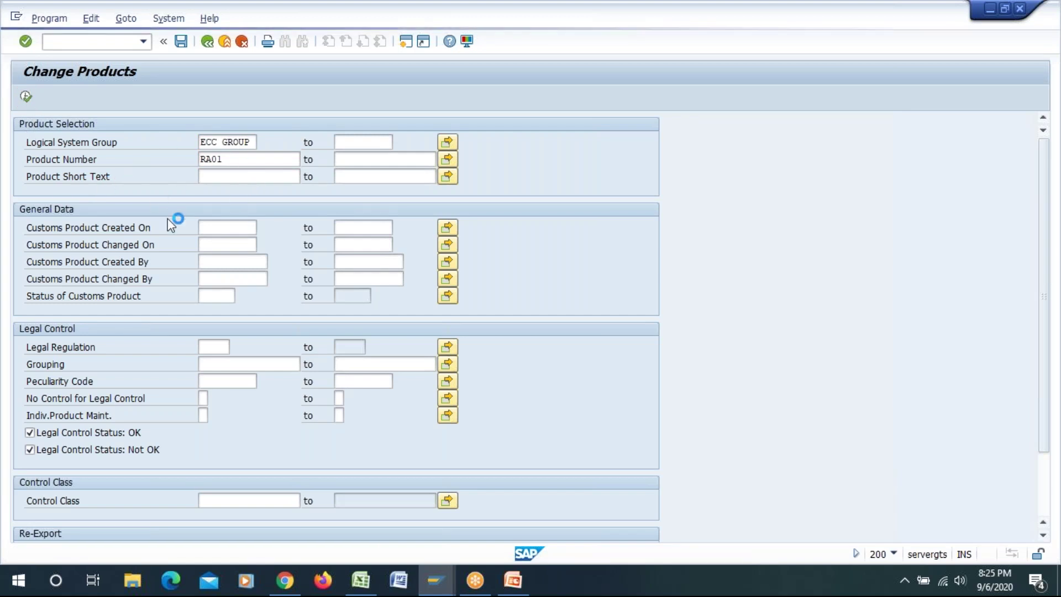
scroll(279, 193, up, 2)
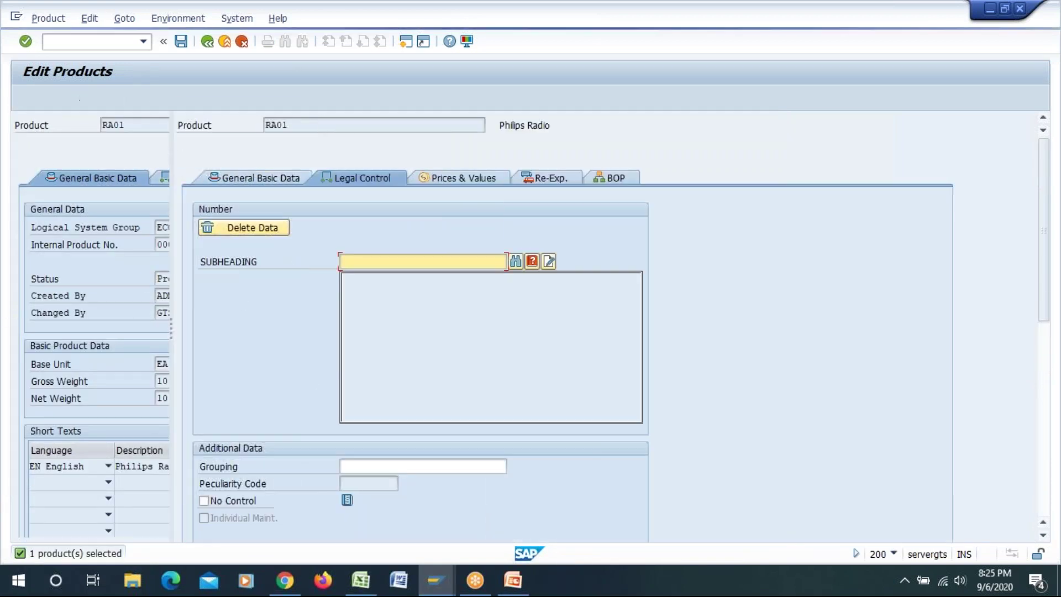
- Return to the product selection, restrict it to legal regulation LEGLR, and reopen the legal control data of product RA01
click(207, 41)
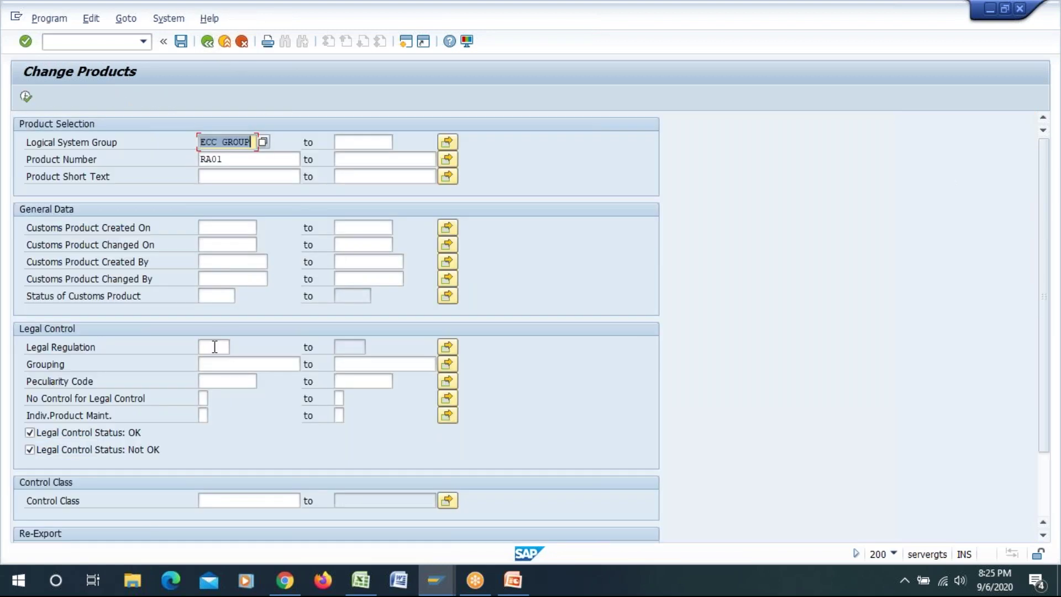
click(212, 347)
click(213, 359)
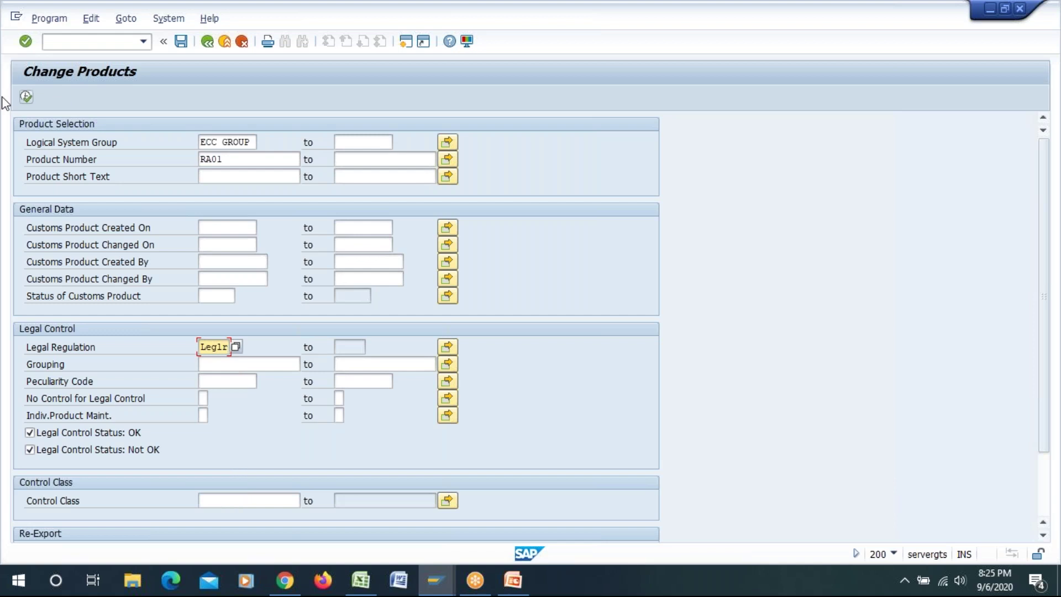
click(26, 97)
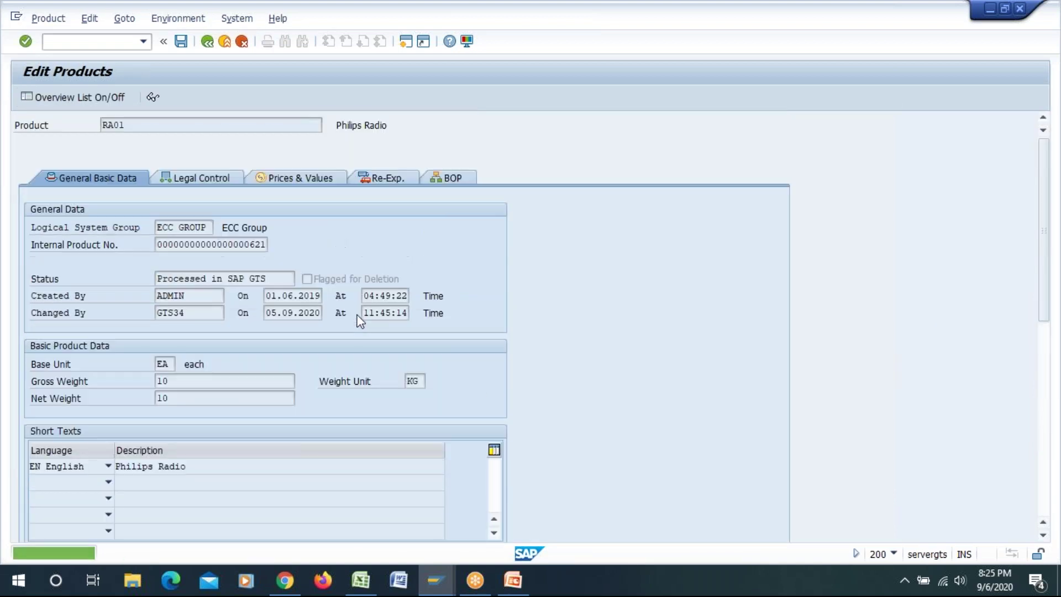
click(195, 178)
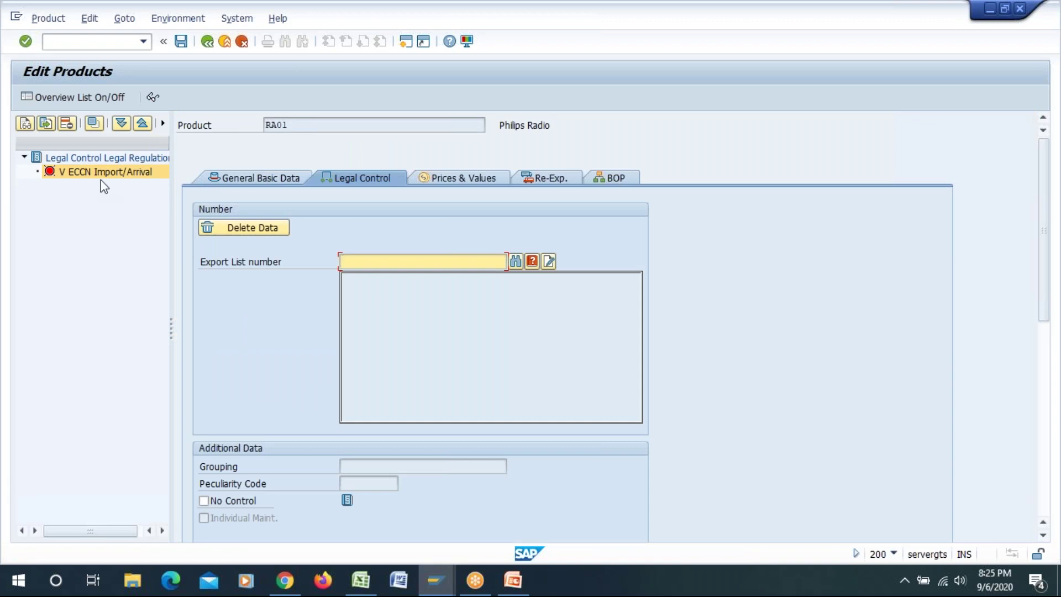
- Classify product RA01 with export list number 5A001, found under product class 5, category 5A, and save the product
click(204, 261)
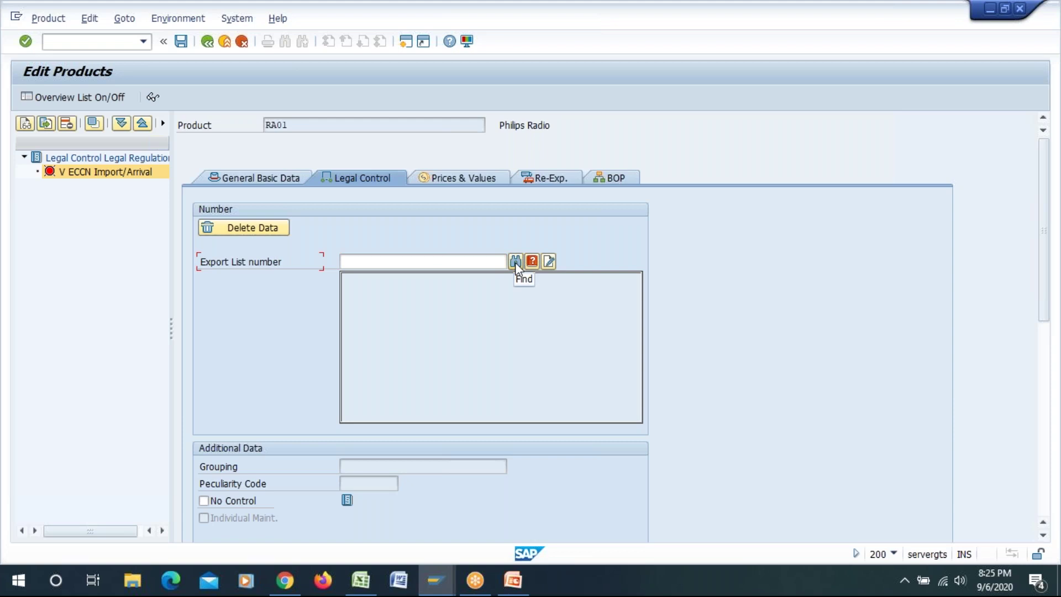
click(515, 261)
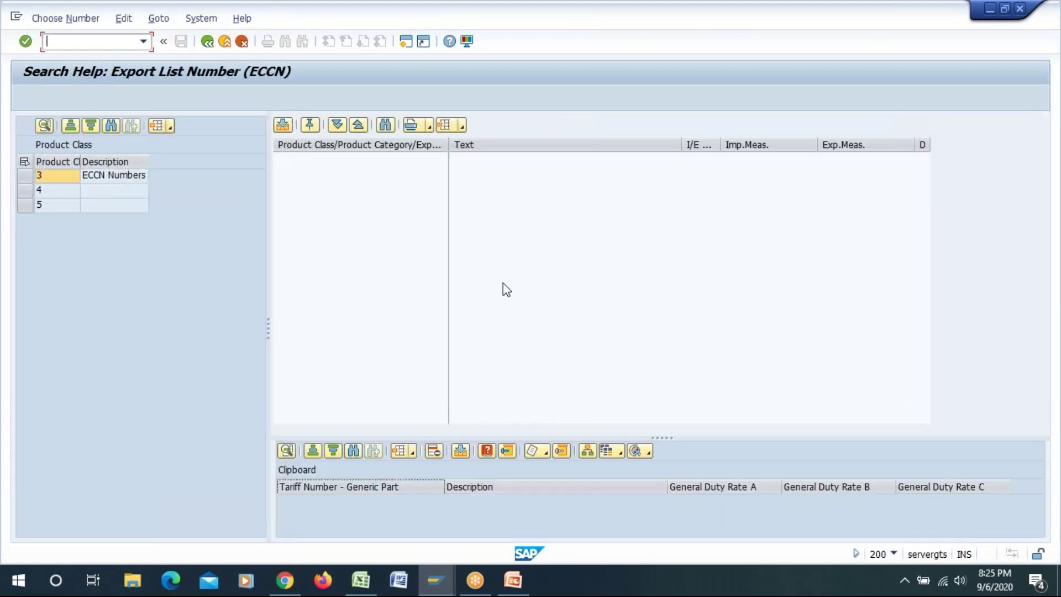
click(25, 205)
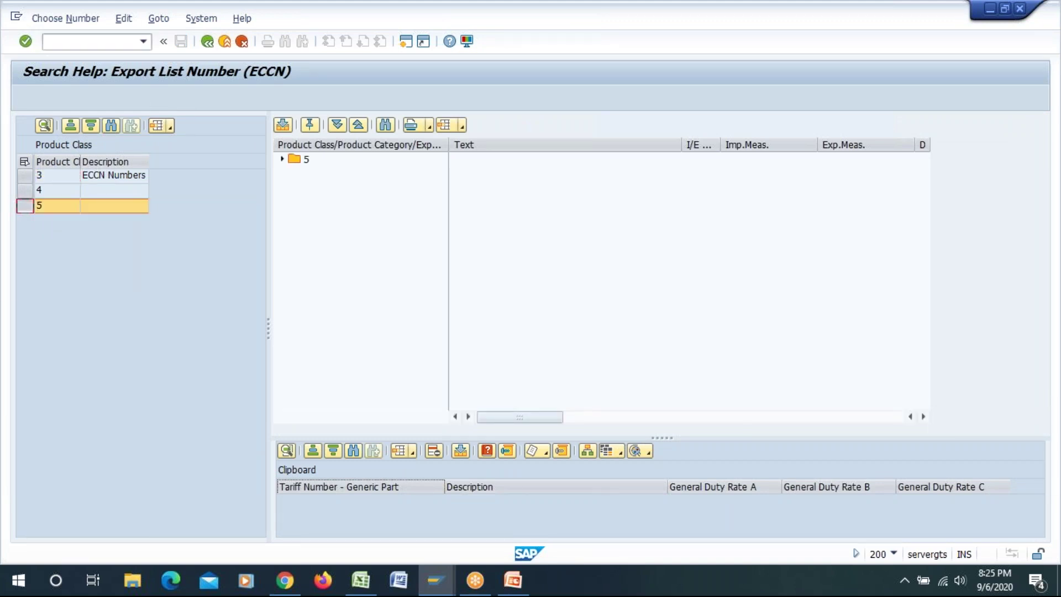
click(282, 159)
click(296, 174)
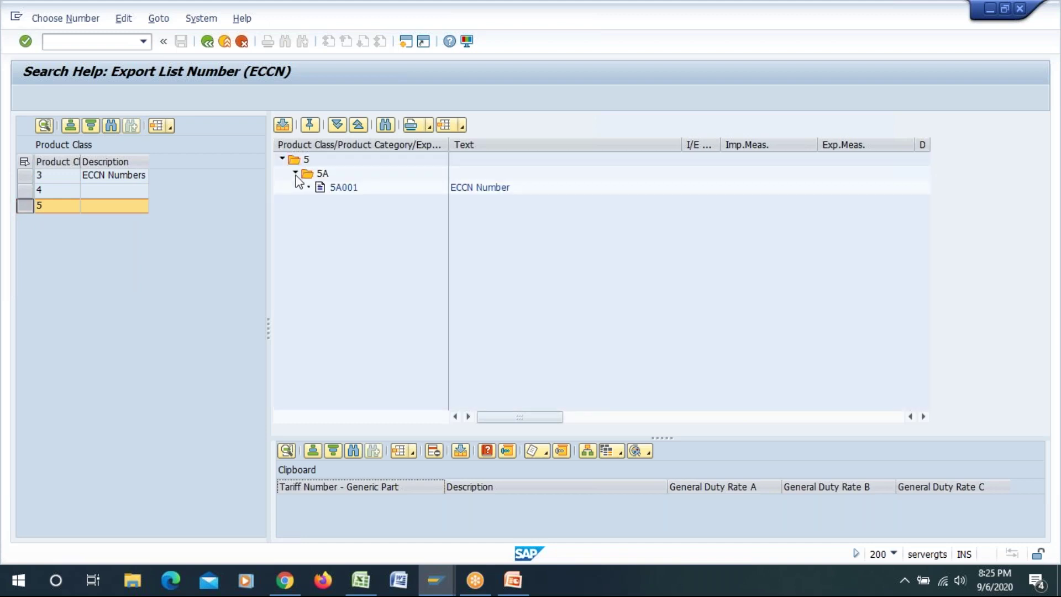
double_click(347, 189)
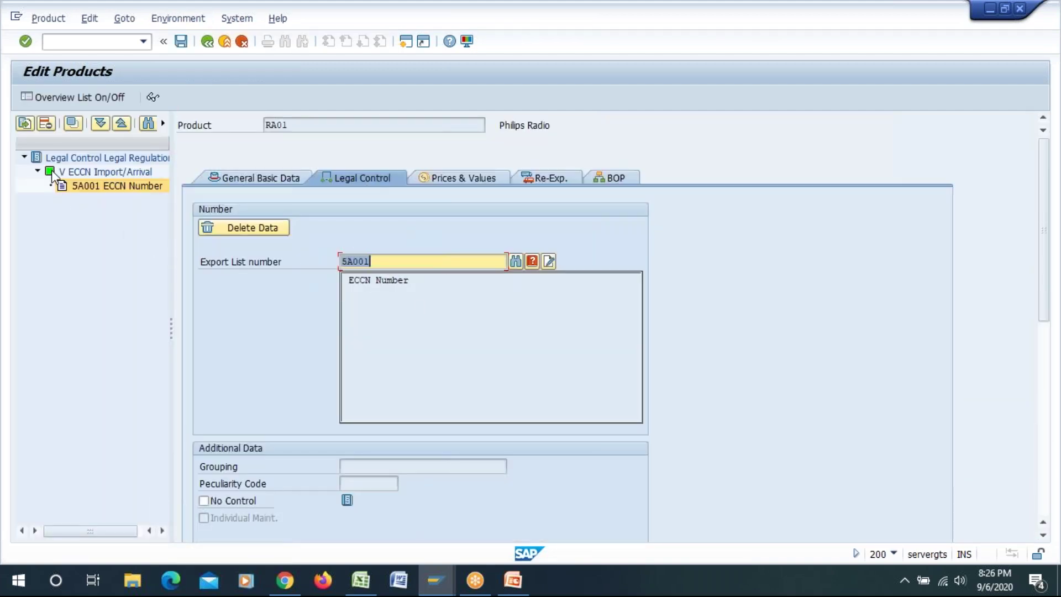
click(74, 173)
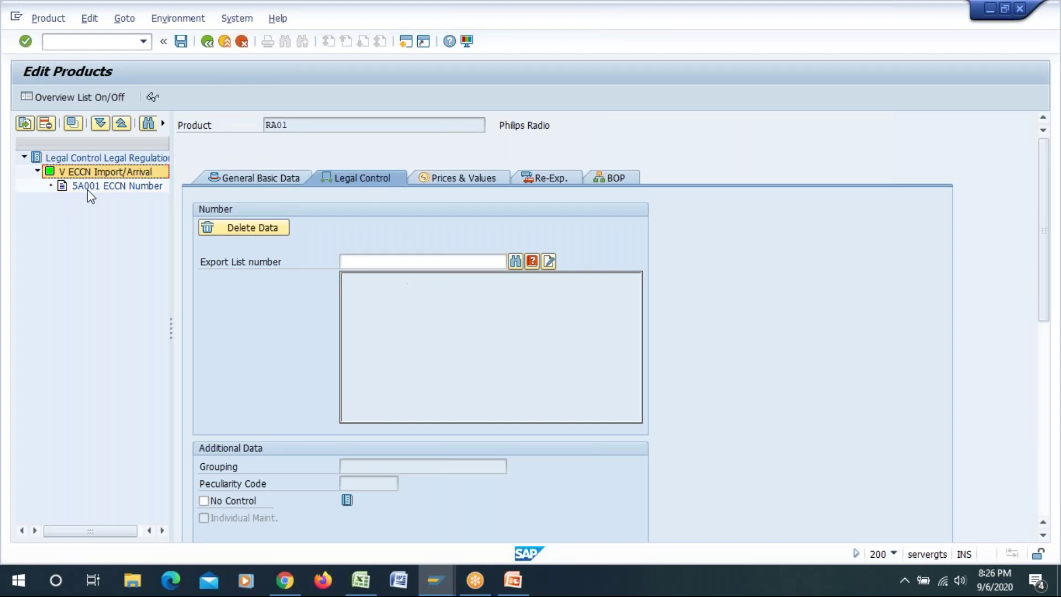
click(181, 44)
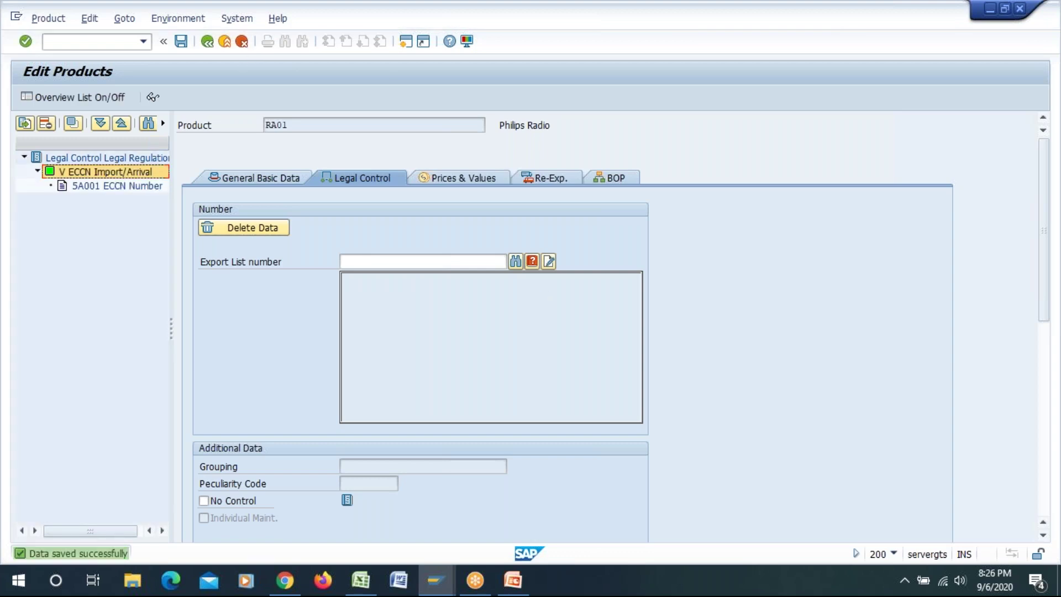
- Switch back to the session with the check log and return to the Global Trade Services overview
key(alt+Tab)
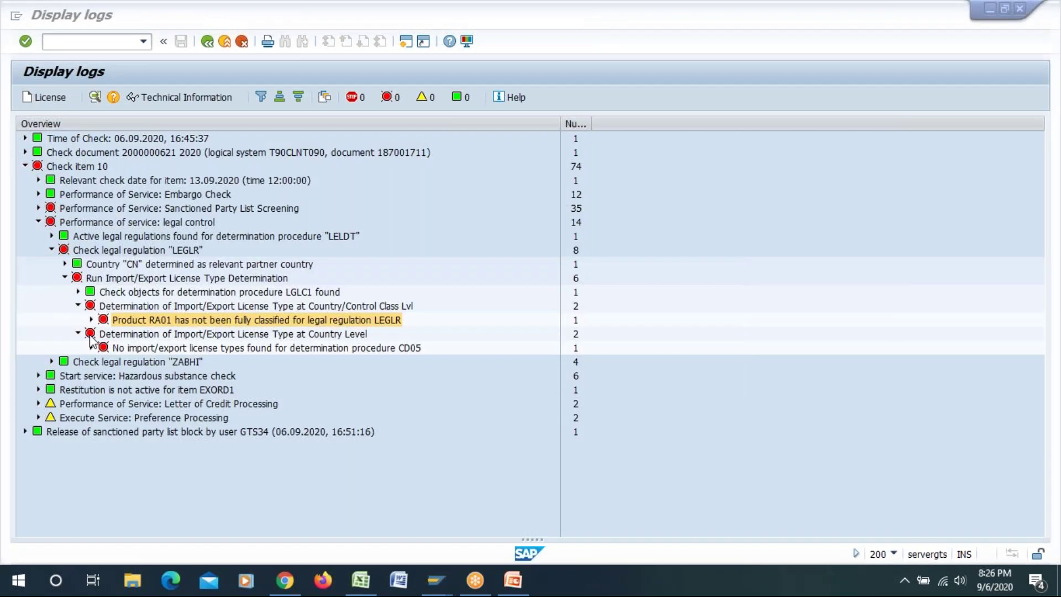
click(161, 322)
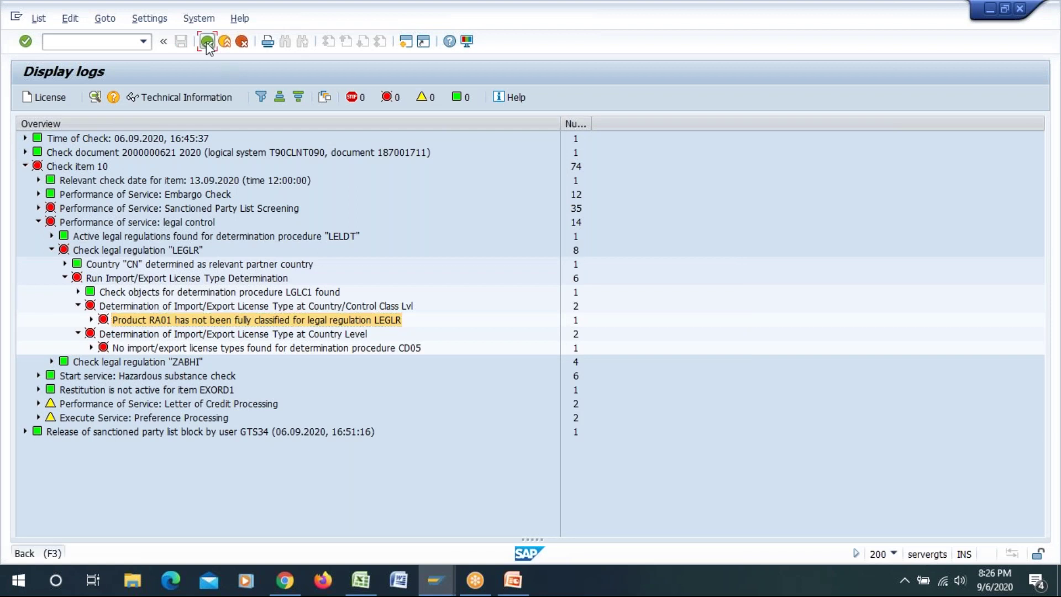
click(207, 42)
click(207, 42)
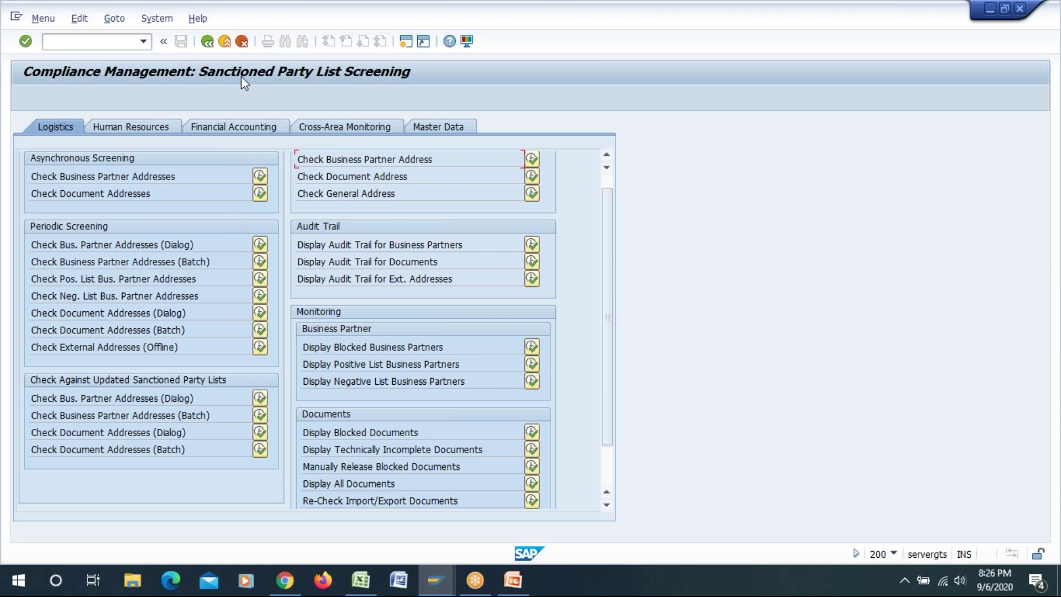
click(207, 45)
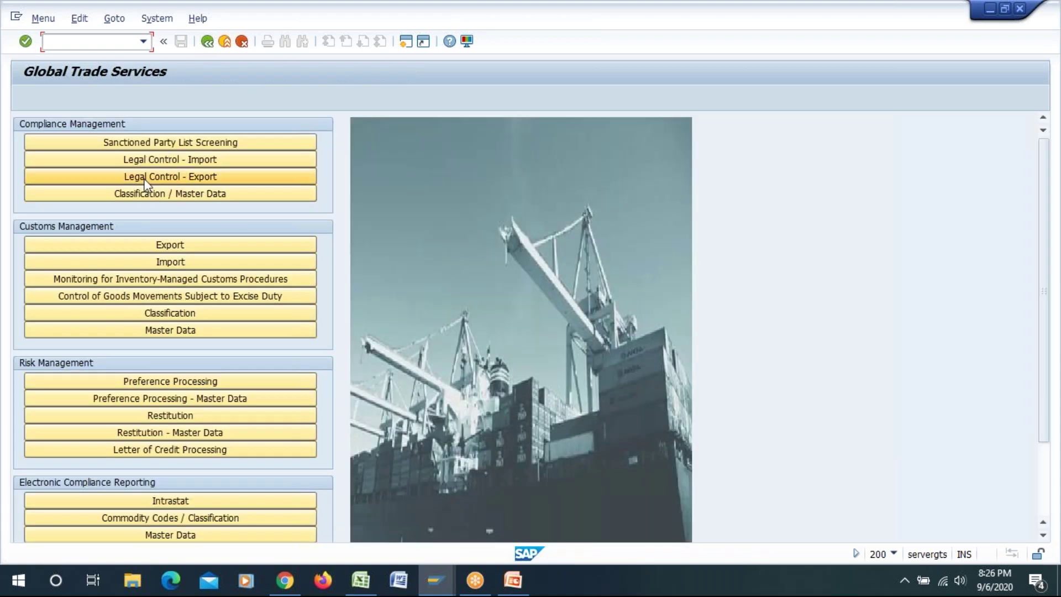
- Recheck the export customs document from Legal Control - Export, selecting it by the sales order's feeder system reference number
click(164, 178)
click(249, 330)
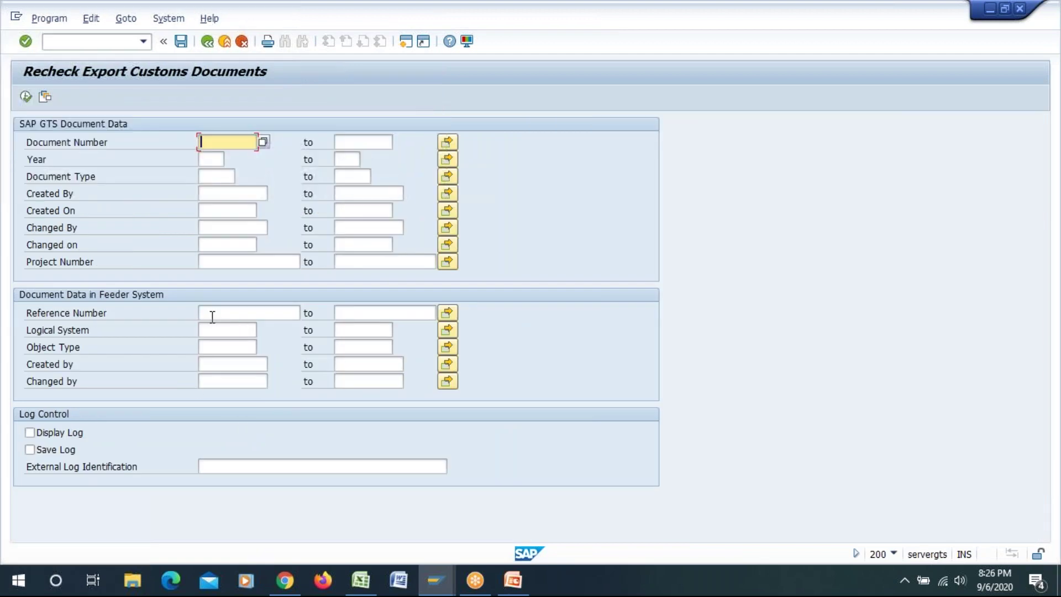
click(213, 316)
key(F8)
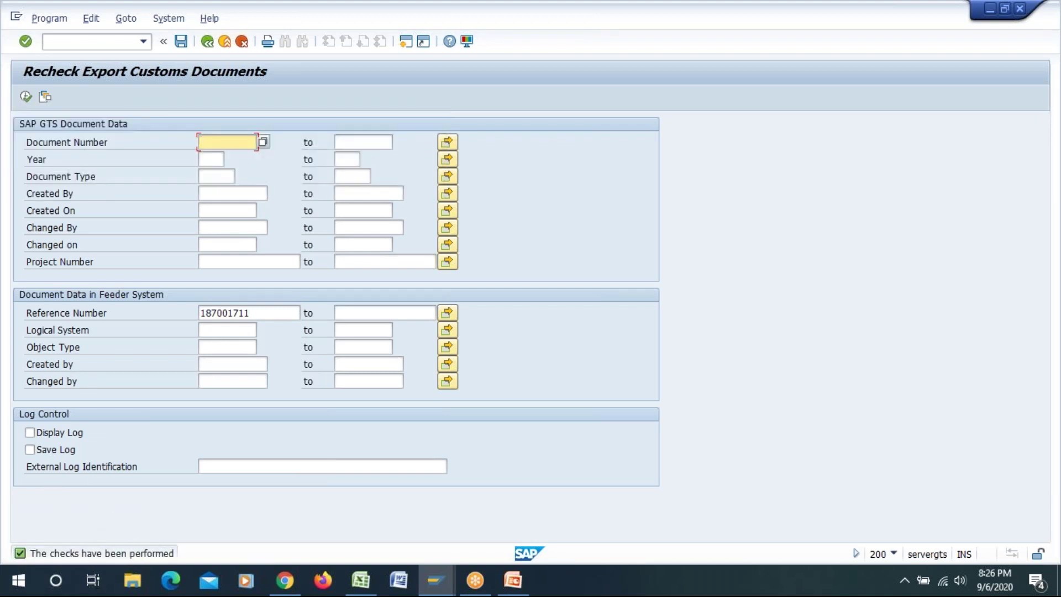
click(26, 97)
click(207, 42)
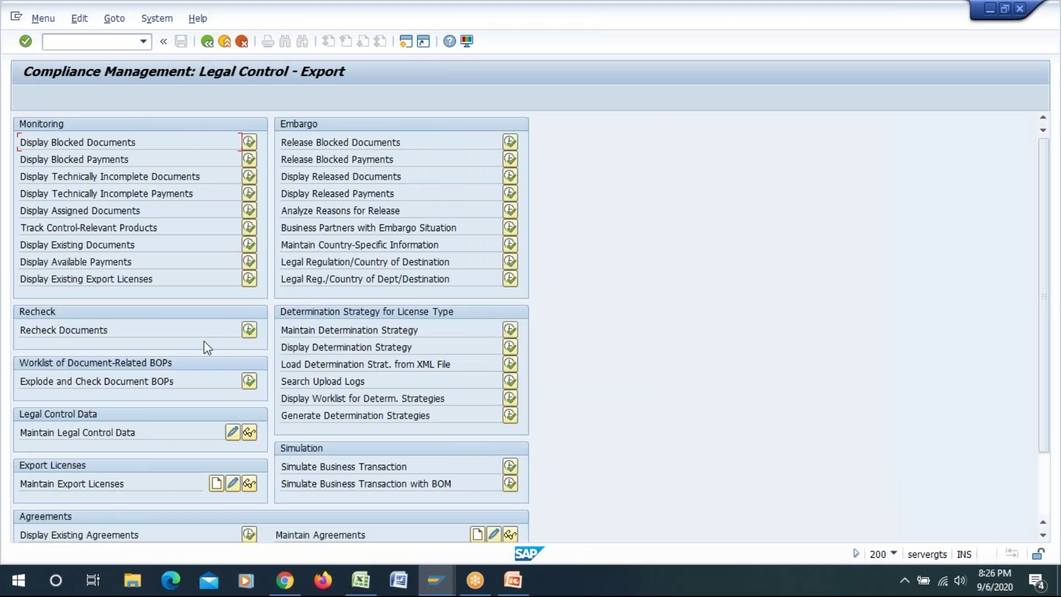
- Display the existing export document for the sales order's reference number and open its check log
click(249, 245)
click(214, 312)
click(218, 327)
key(F8)
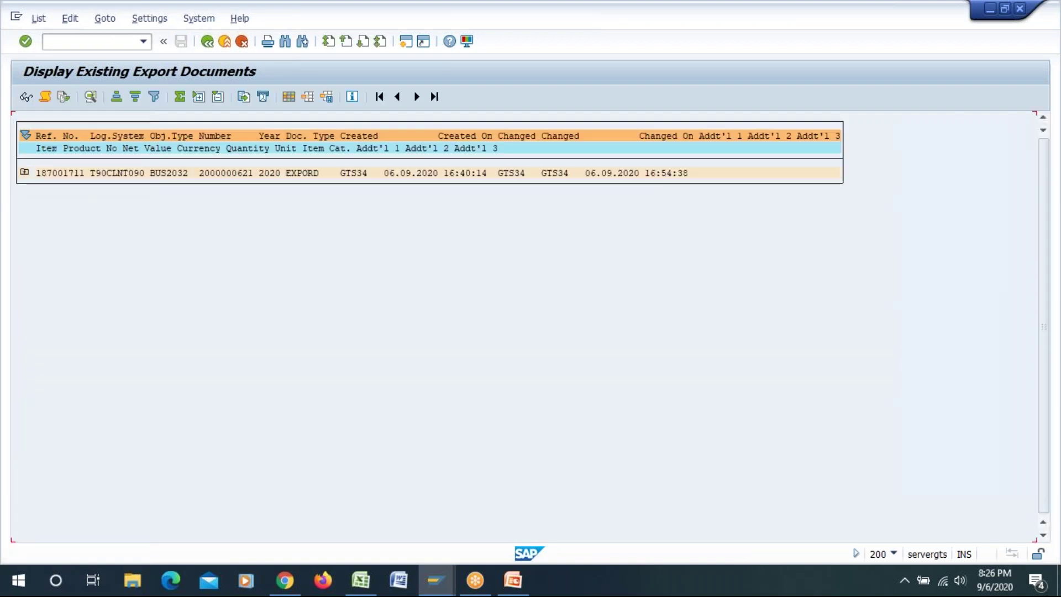
click(44, 97)
- Expand the legal control log of check item 10 for regulation LEGLR down to the check of license type LC1
click(25, 180)
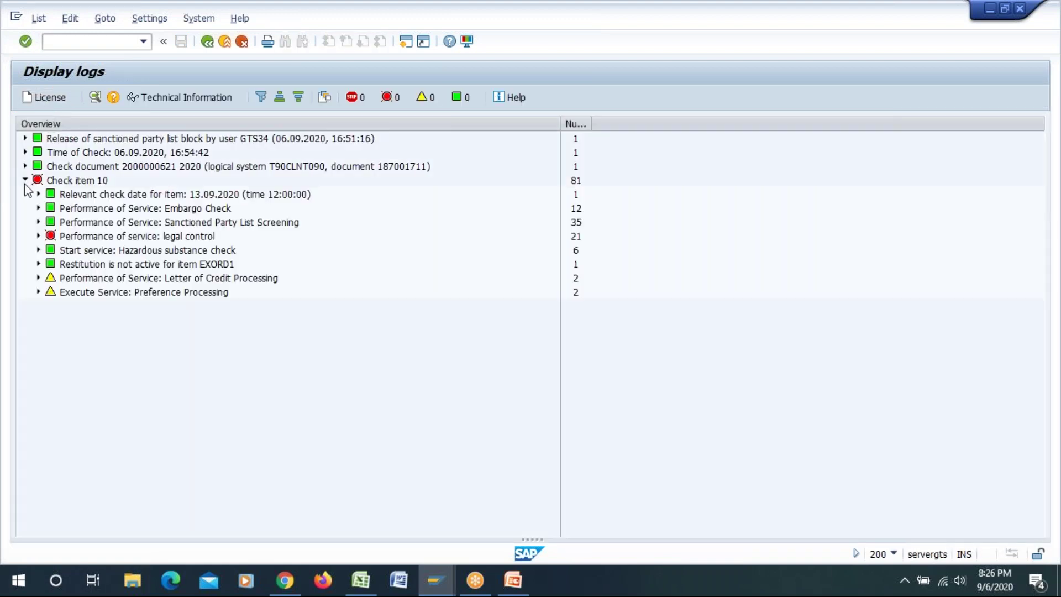
click(38, 236)
click(51, 264)
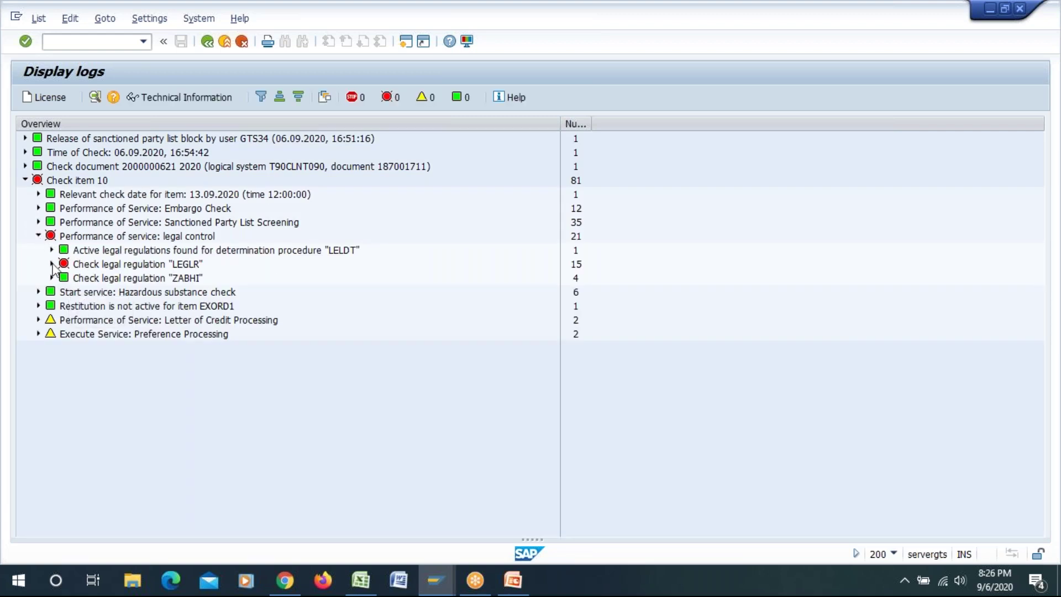
click(65, 292)
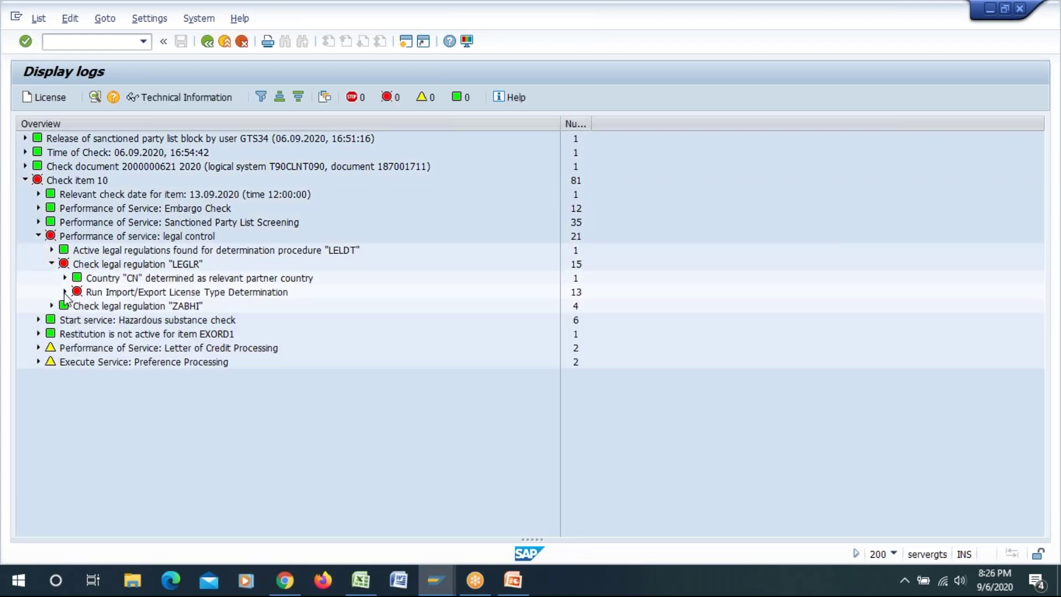
click(79, 320)
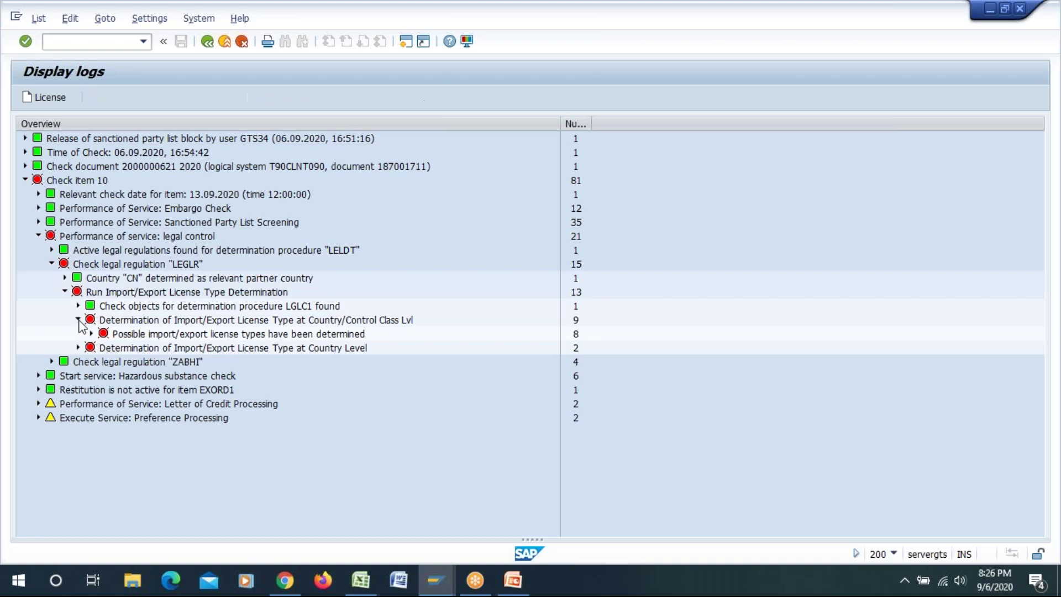
click(91, 334)
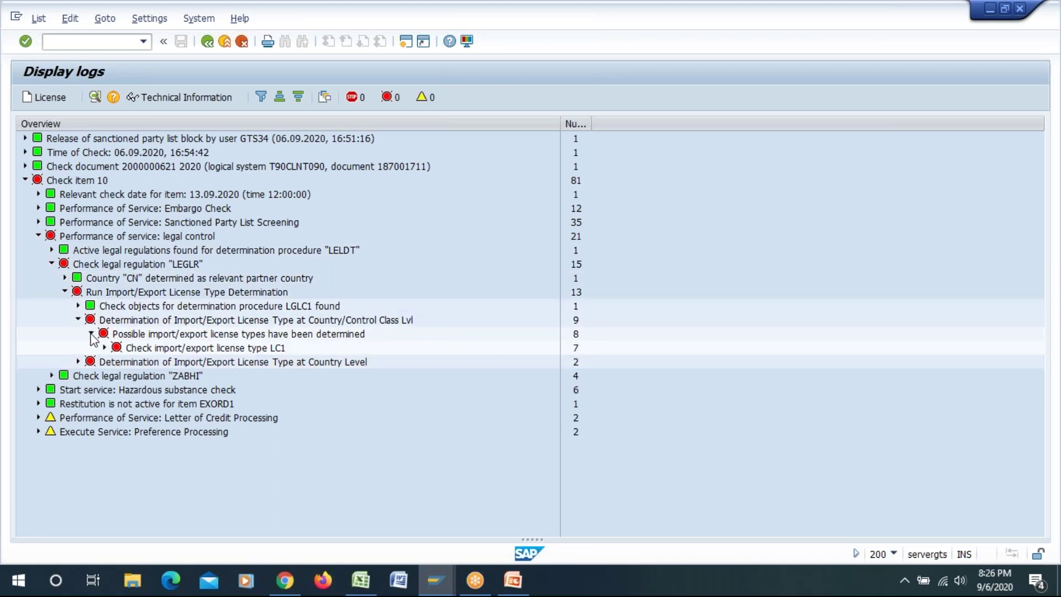
click(105, 348)
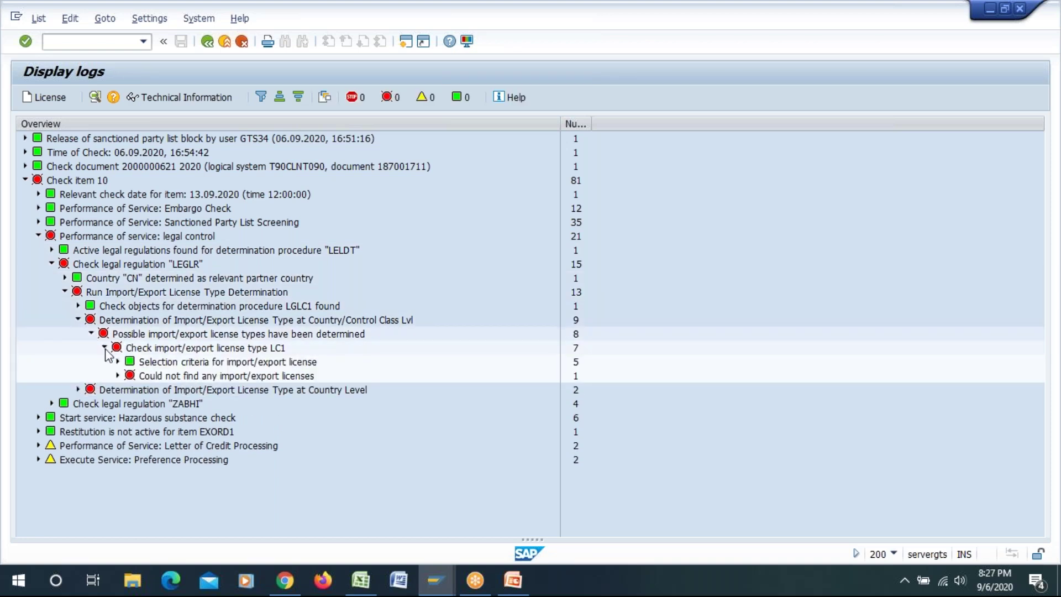
- Examine the license search message under LC1 and the license type determination at country level
click(210, 376)
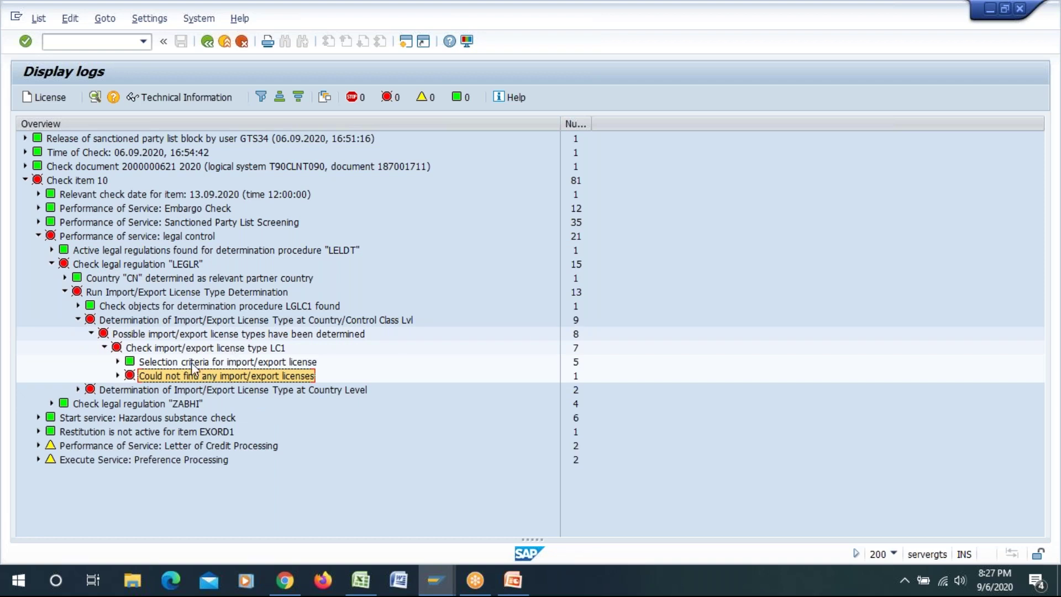
click(78, 389)
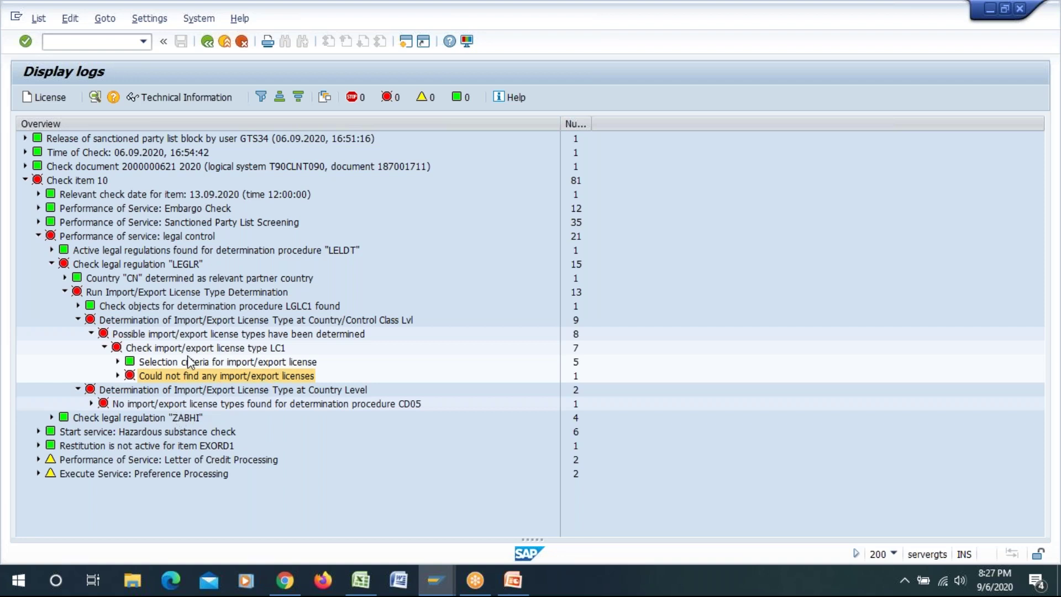
click(275, 349)
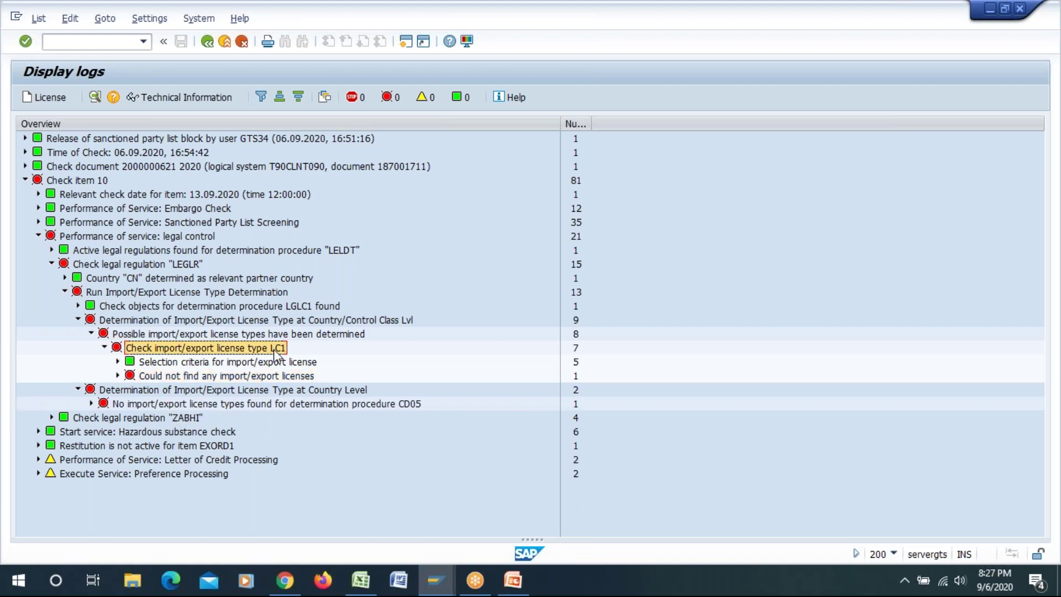
click(183, 377)
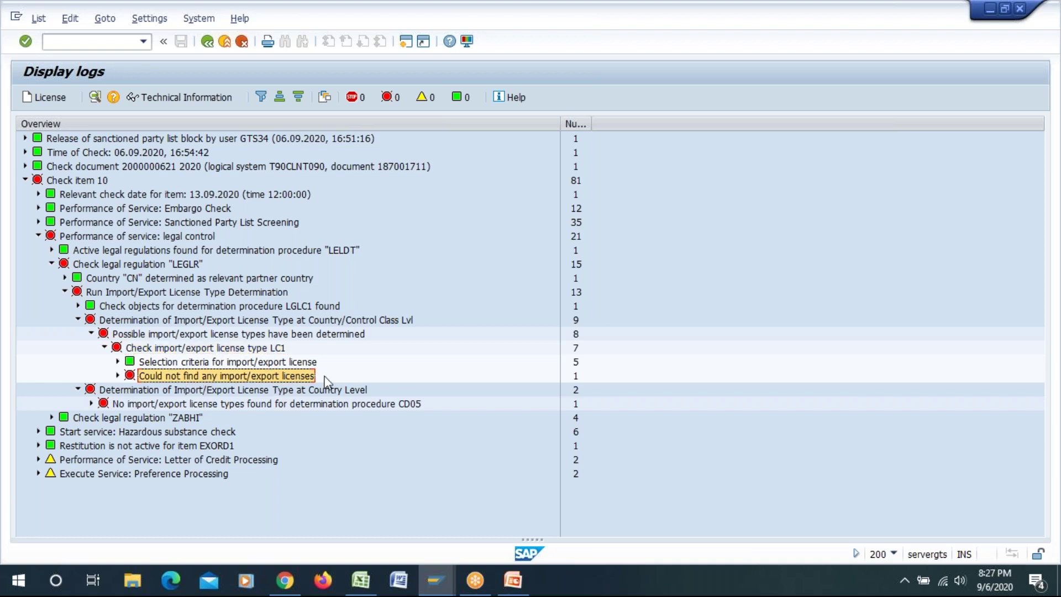
click(91, 403)
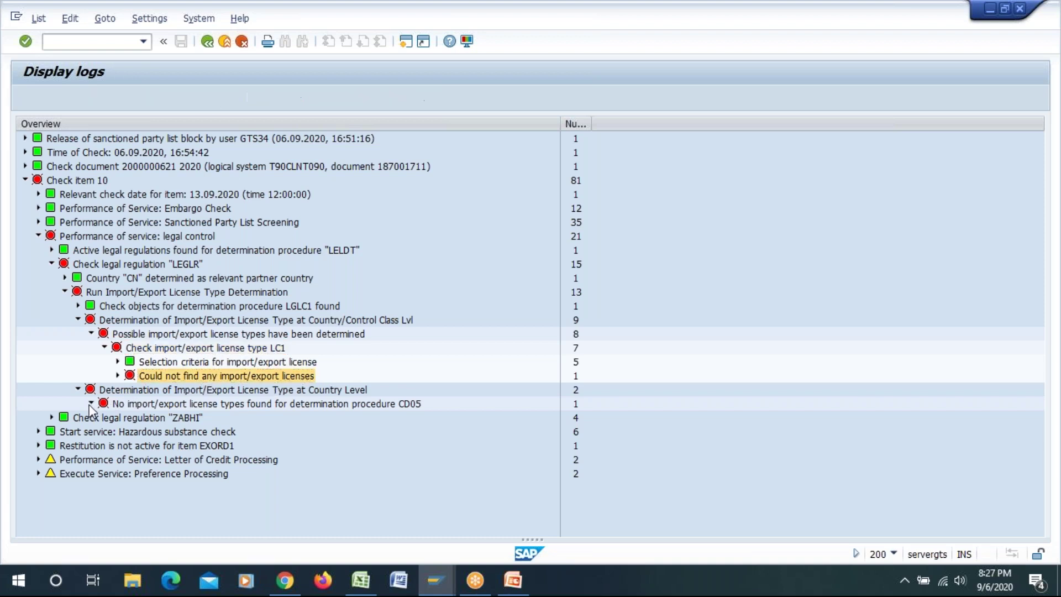
- Leave the document log and open export license maintenance in change mode for regulation LEGLR and license type LC1 General license
click(210, 42)
click(210, 41)
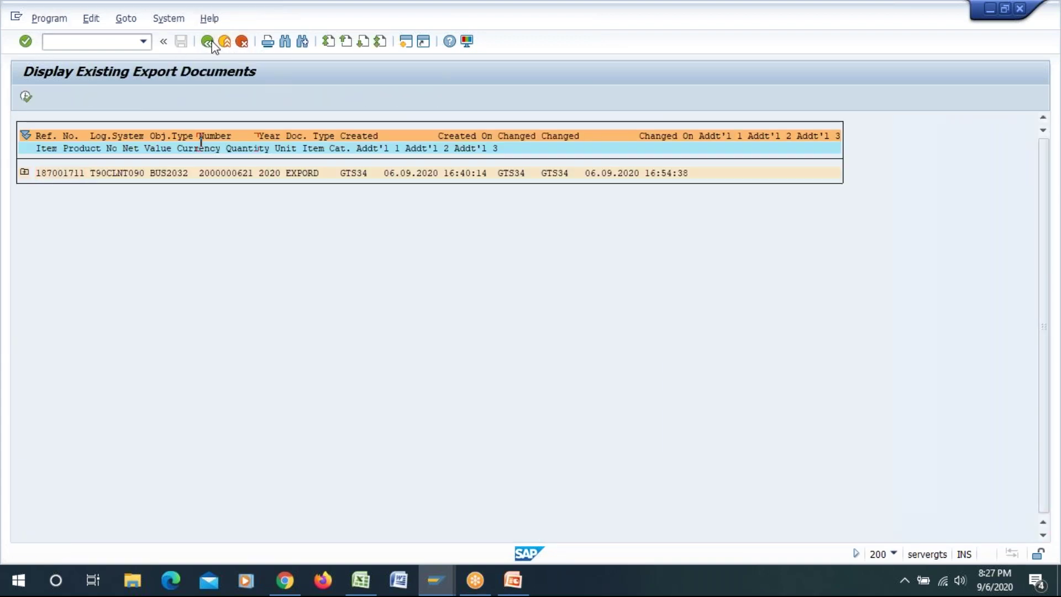
click(207, 42)
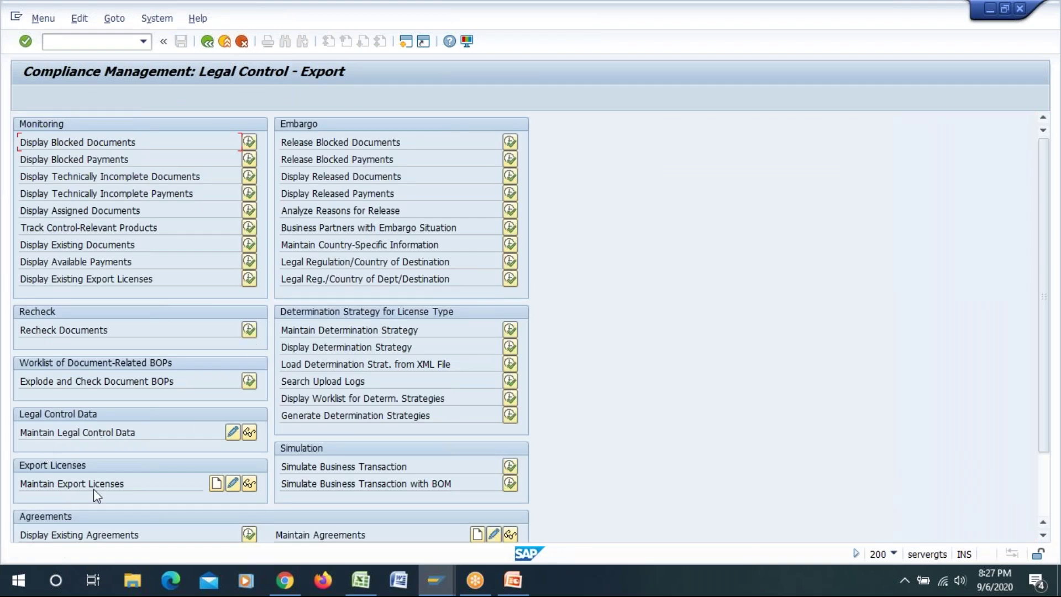
click(233, 483)
click(186, 144)
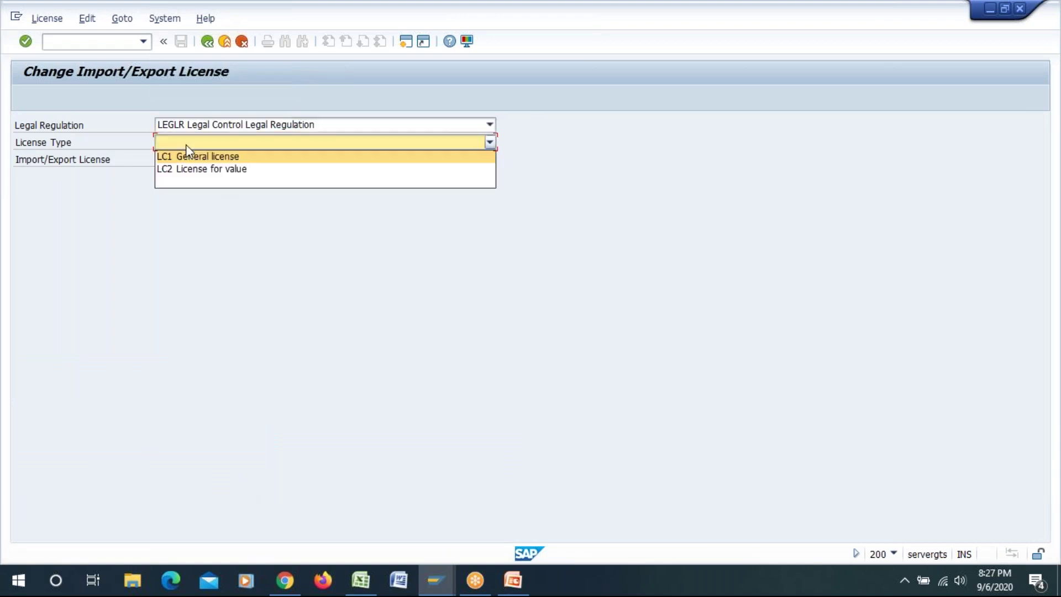
click(196, 156)
click(196, 160)
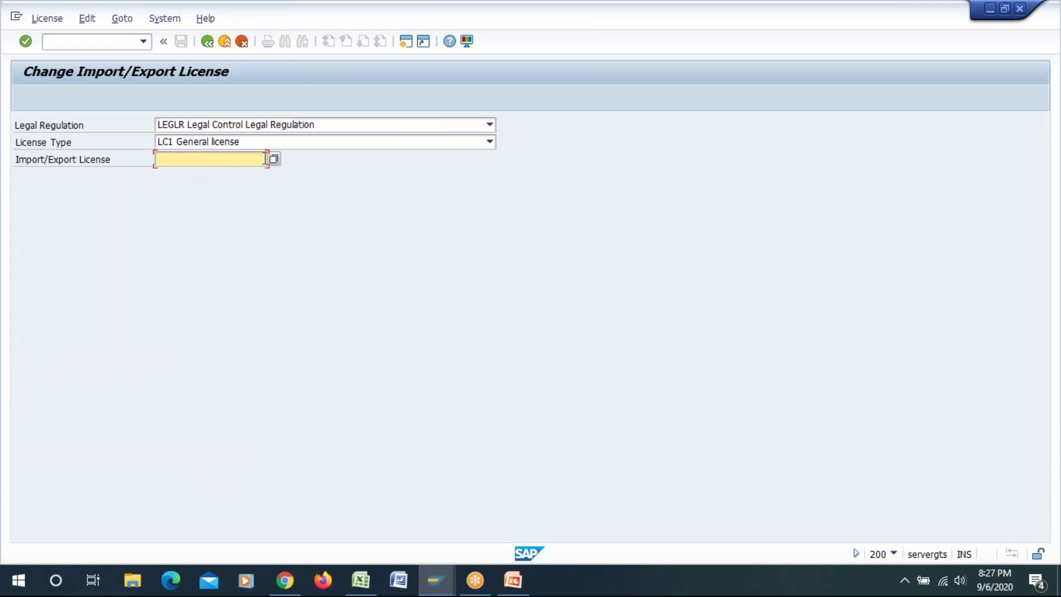
click(275, 160)
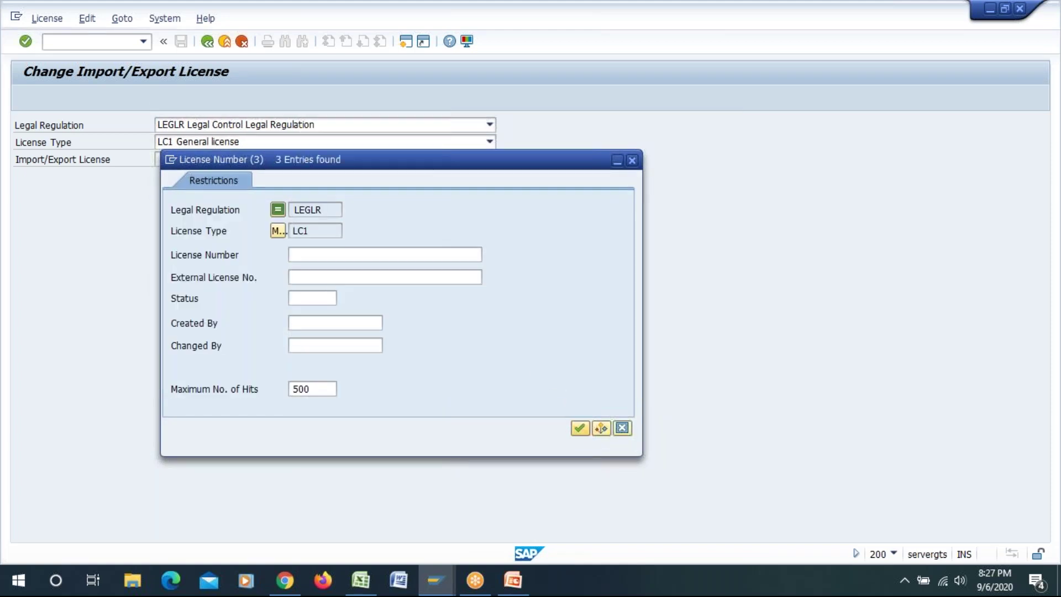
click(575, 425)
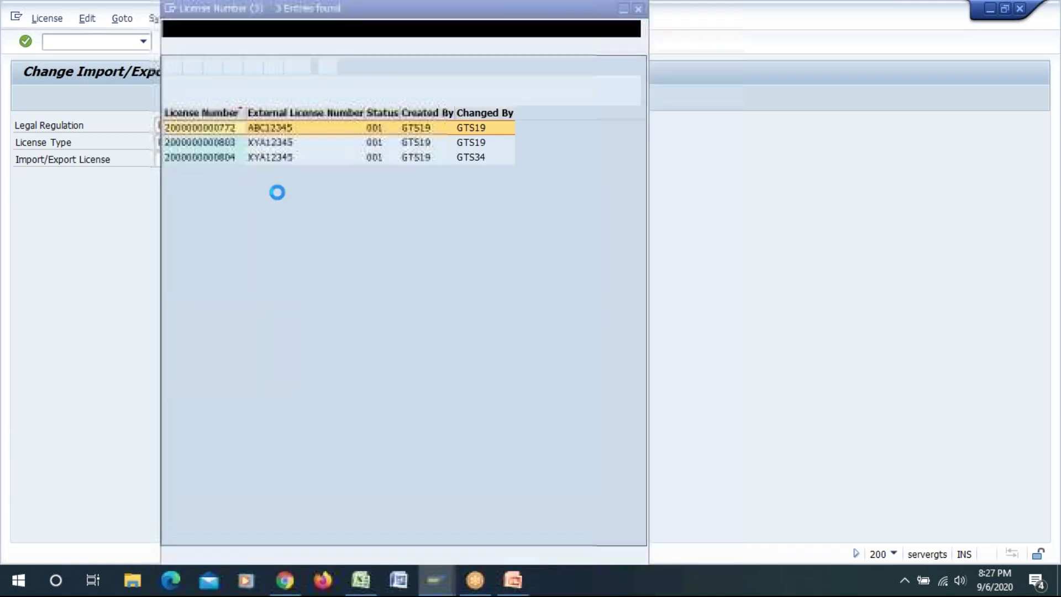
double_click(195, 158)
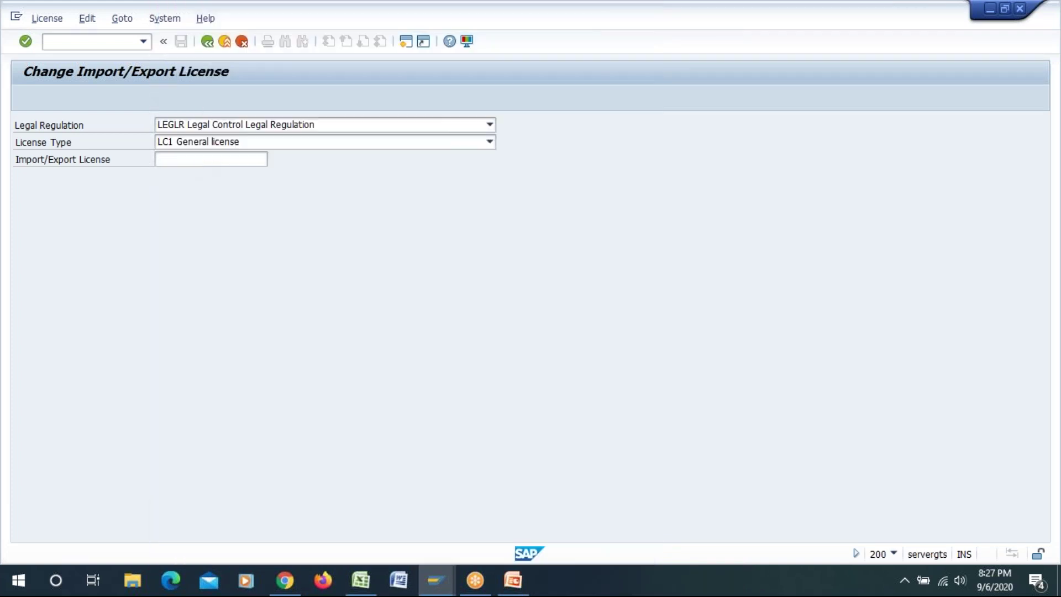
key(Return)
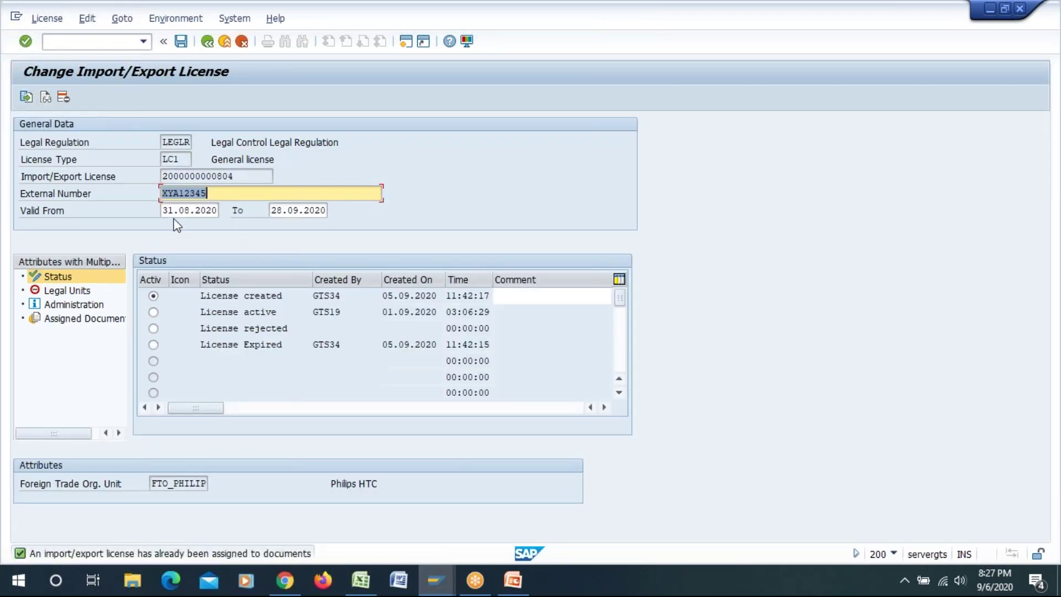
click(282, 211)
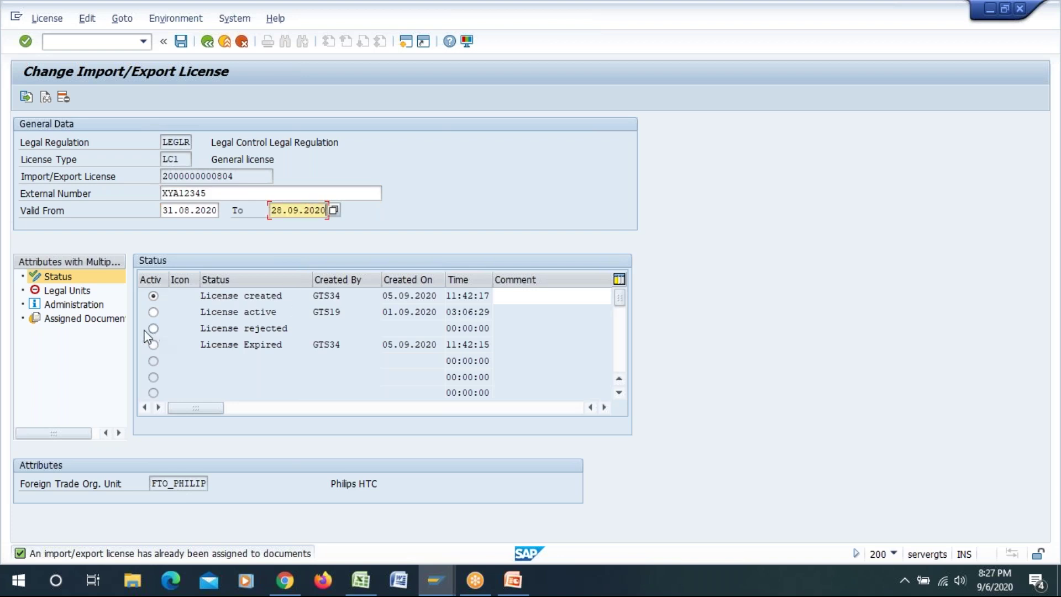
- Set the LC1 export license's status to License active, save it, and return to the Legal Control - Export overview
click(153, 312)
click(181, 41)
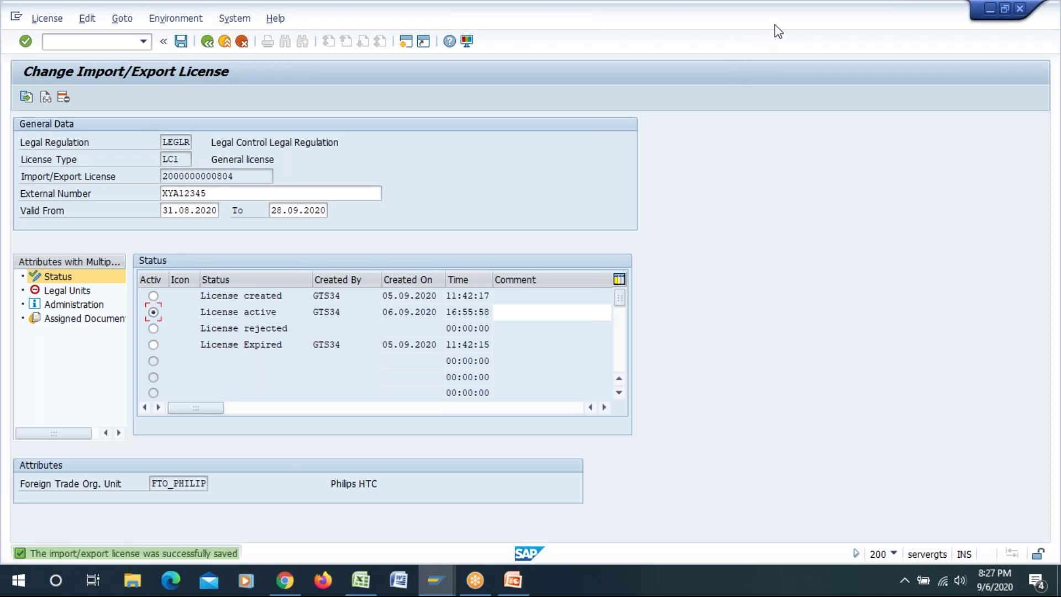
click(207, 42)
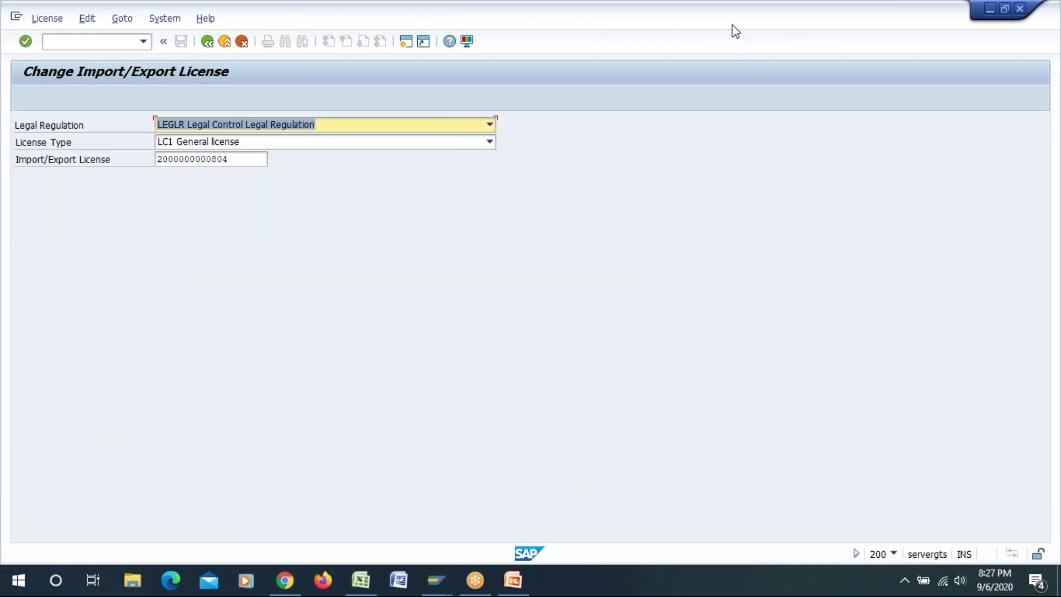
click(206, 43)
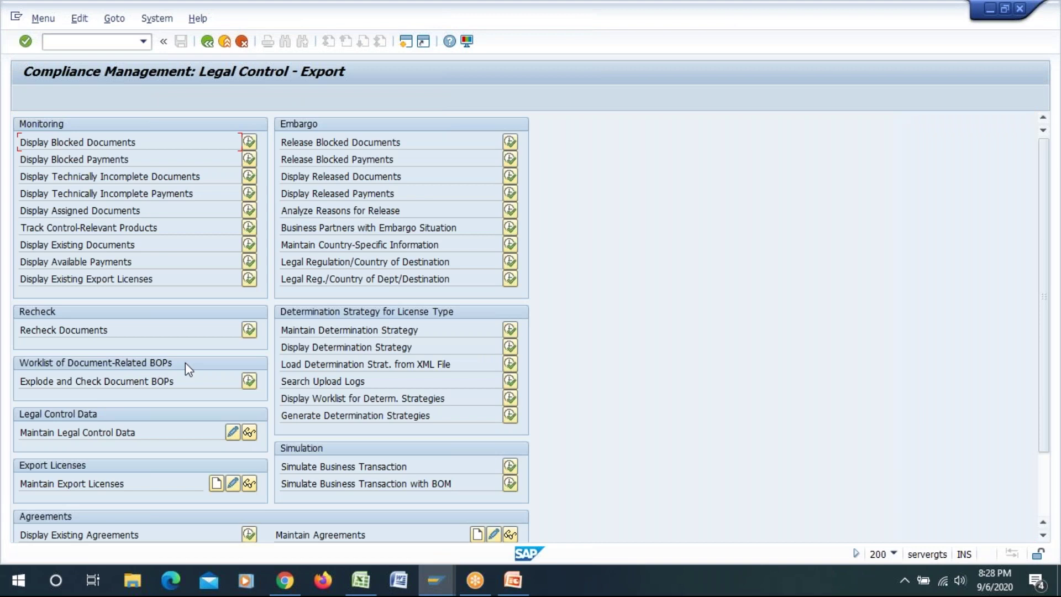
- Recheck the export customs document using the sales order's reference number, and return to the Legal Control - Export overview
click(249, 330)
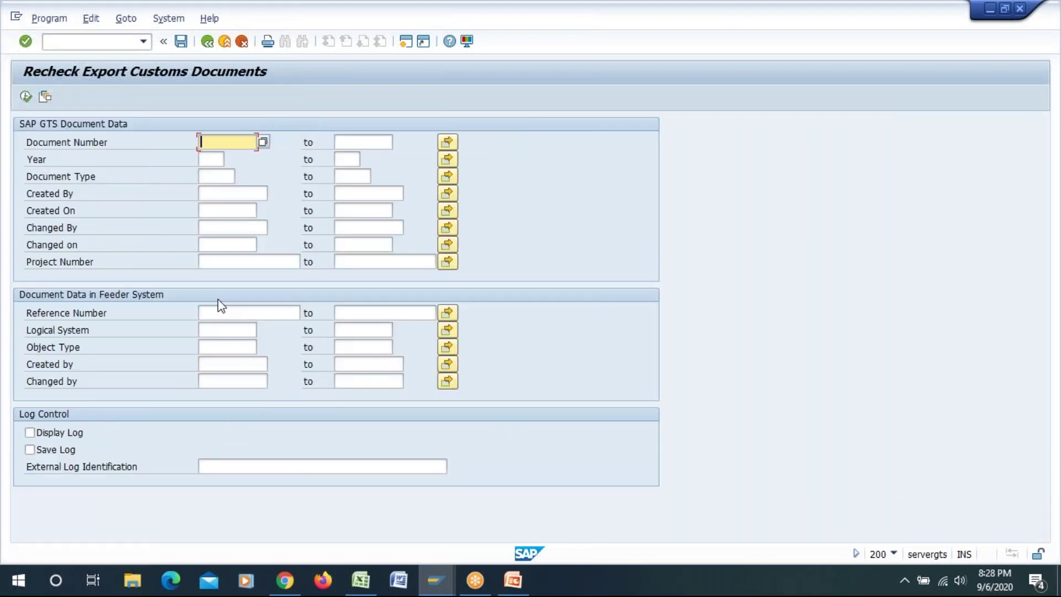
click(222, 313)
click(227, 323)
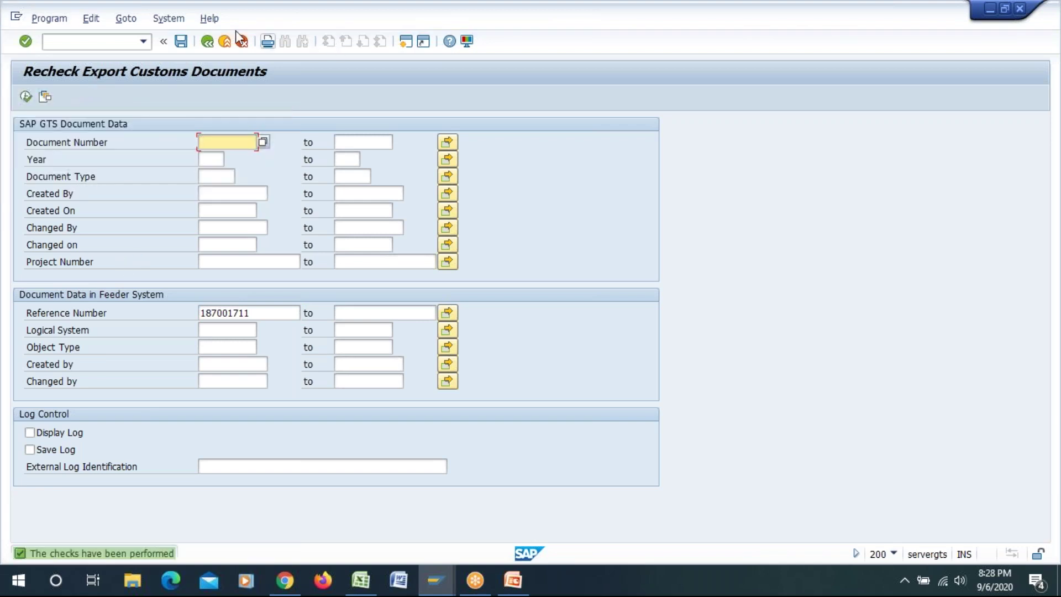
click(208, 47)
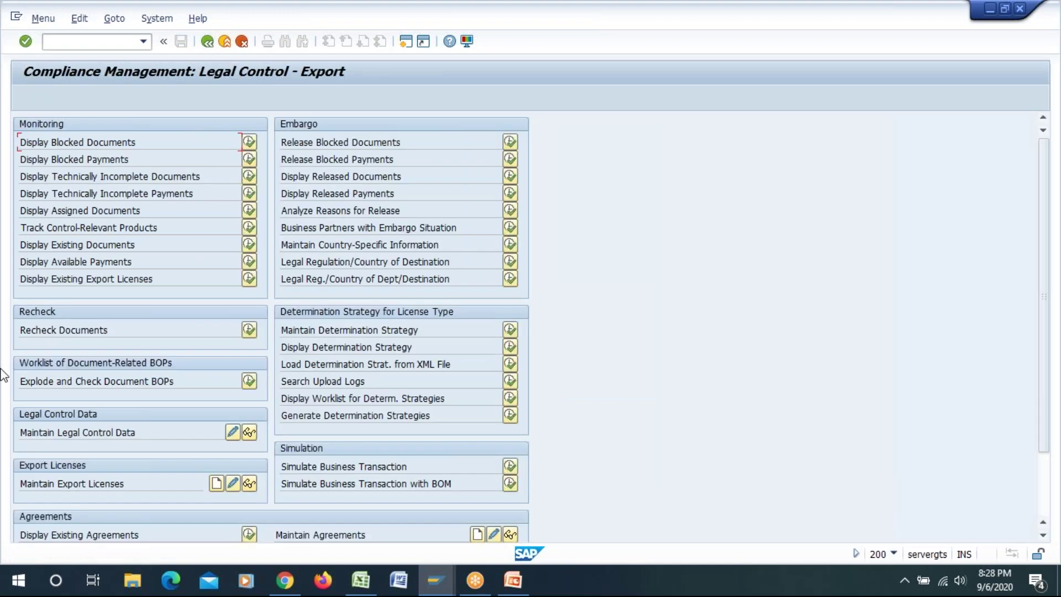
- Look up the existing export document by the sales order's reference number, open its log, and expand check item 10
click(252, 246)
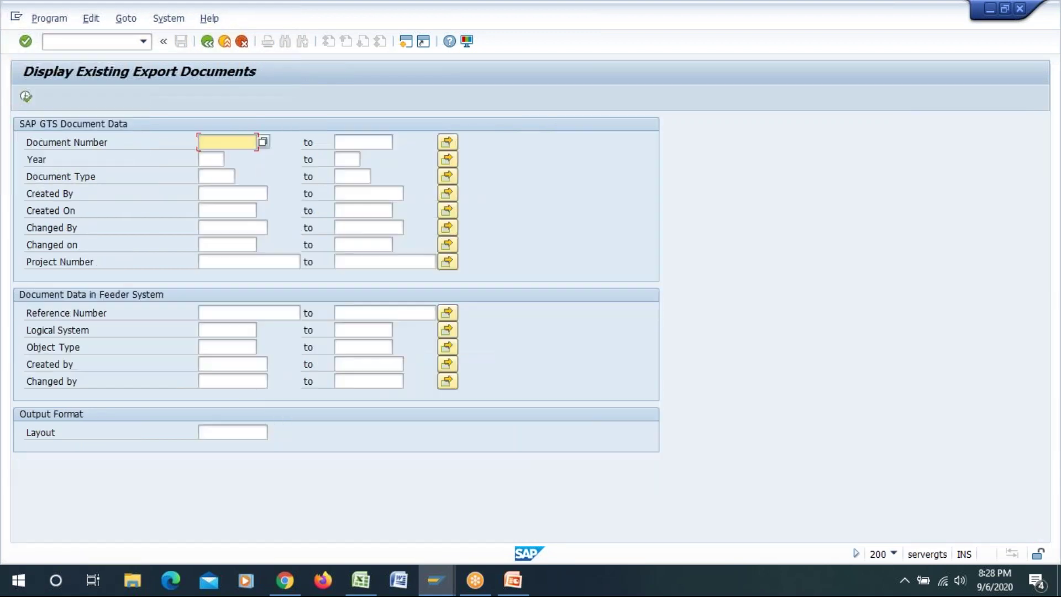
click(249, 313)
text(187001711)
key(F8)
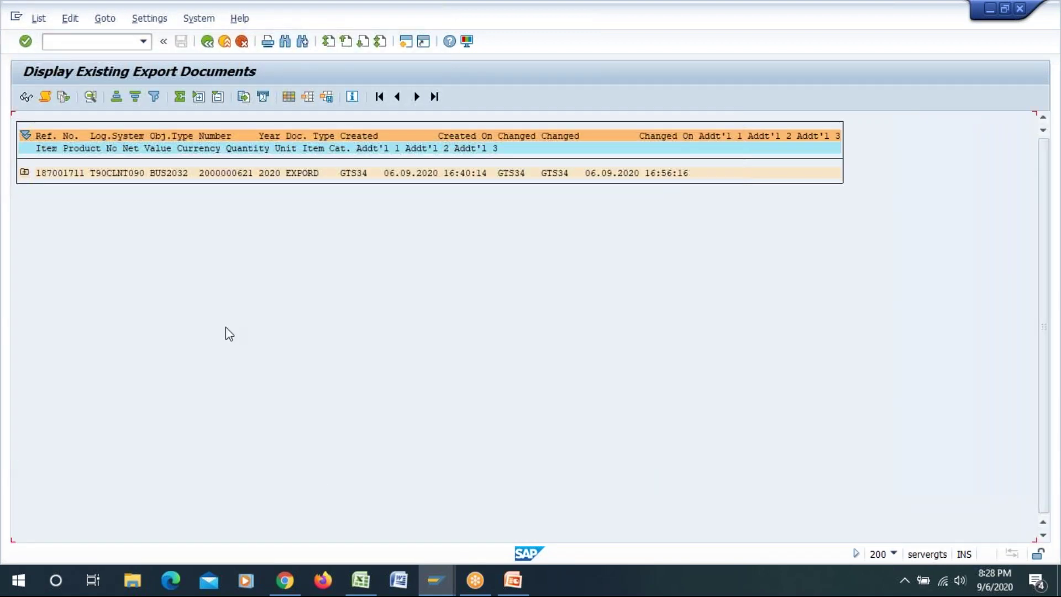
click(45, 97)
click(25, 181)
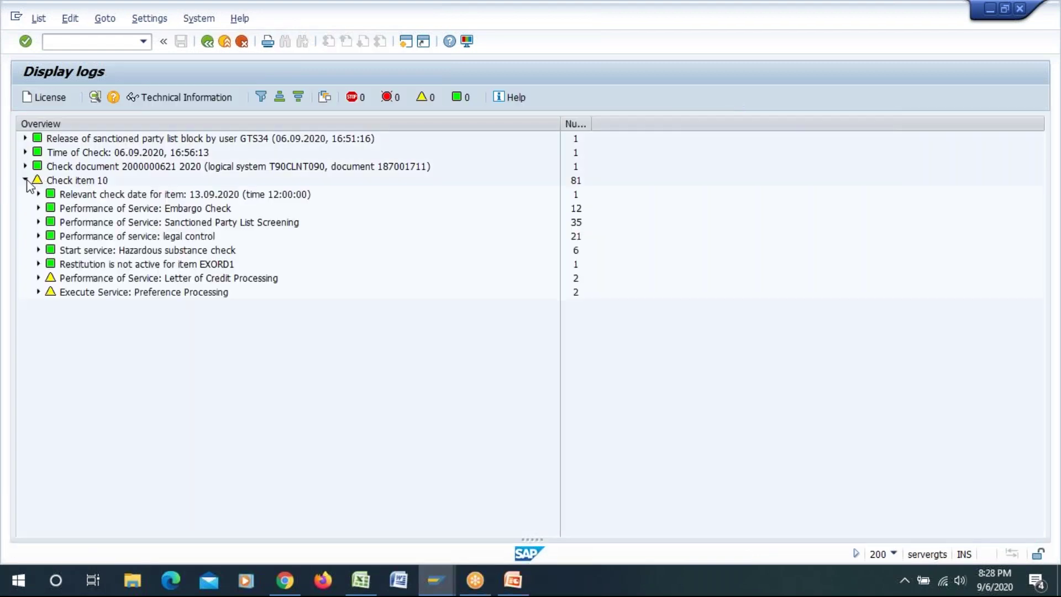
- Expand the legal control results for regulation LEGLR down to the import/export license type determination
click(160, 239)
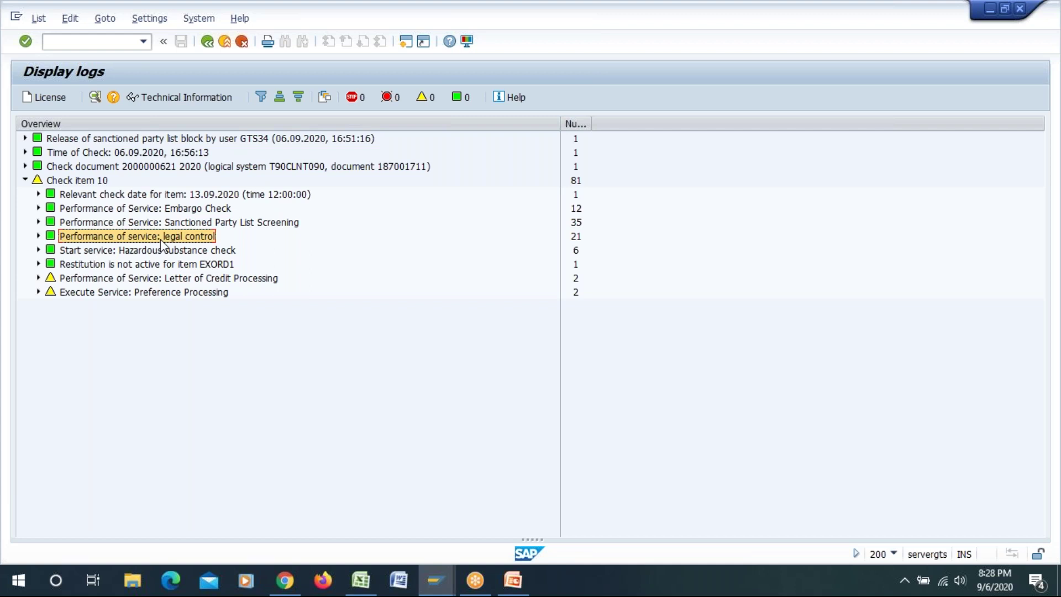
click(38, 236)
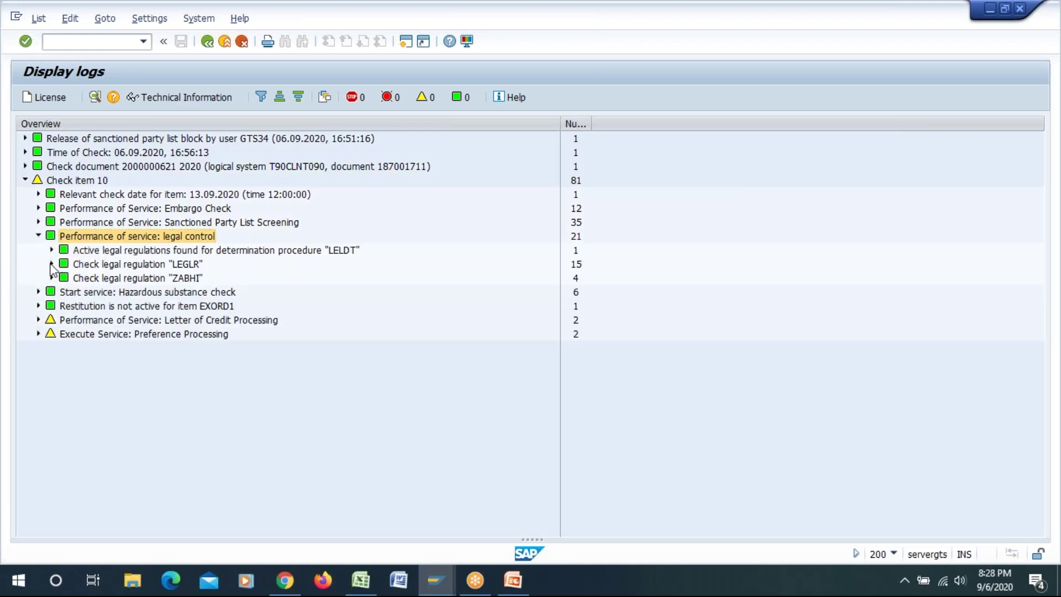
click(51, 264)
click(65, 278)
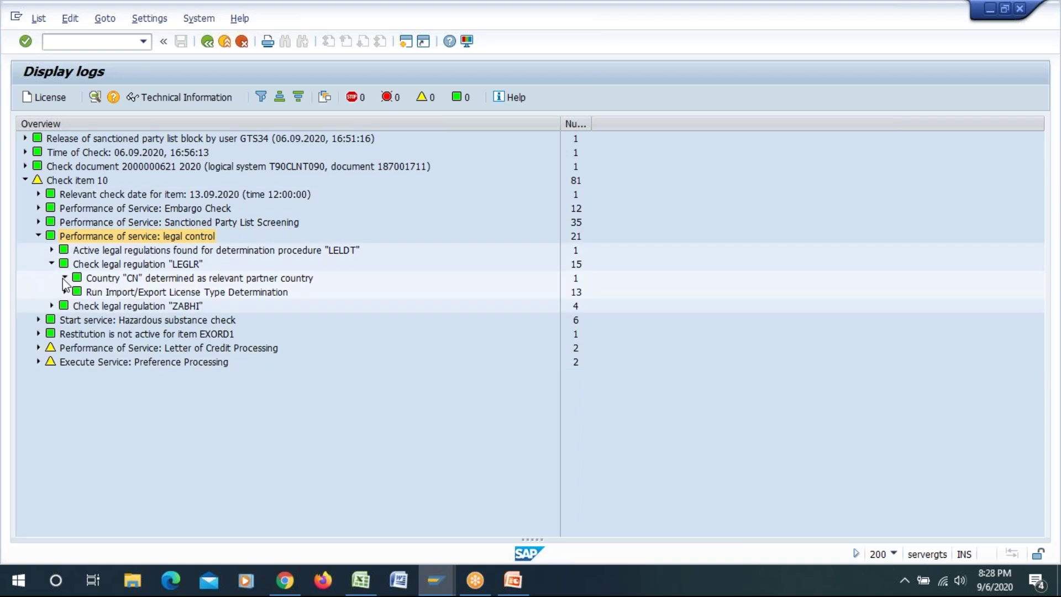
click(64, 292)
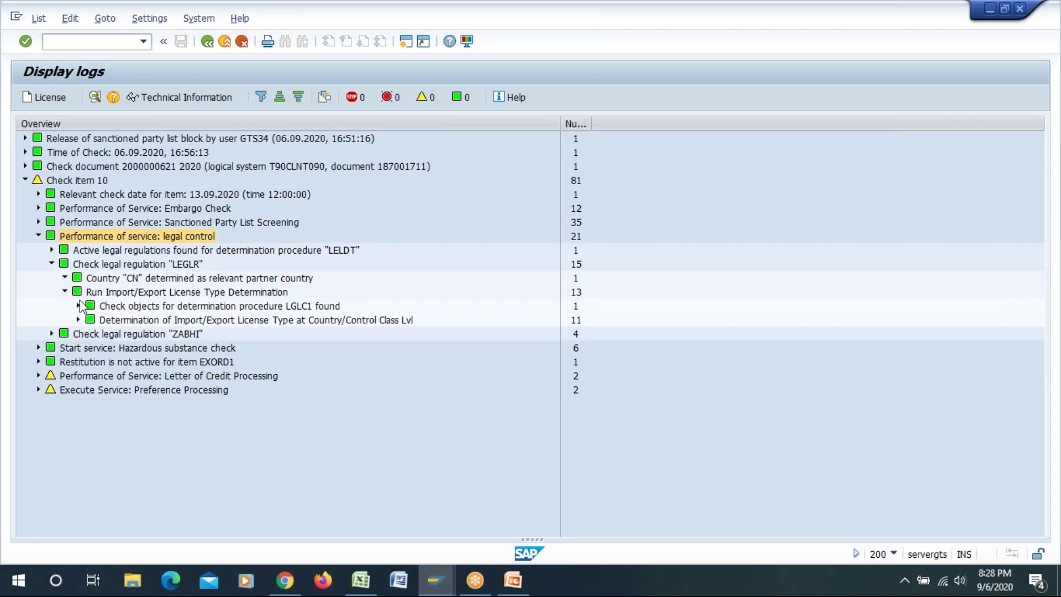
click(163, 307)
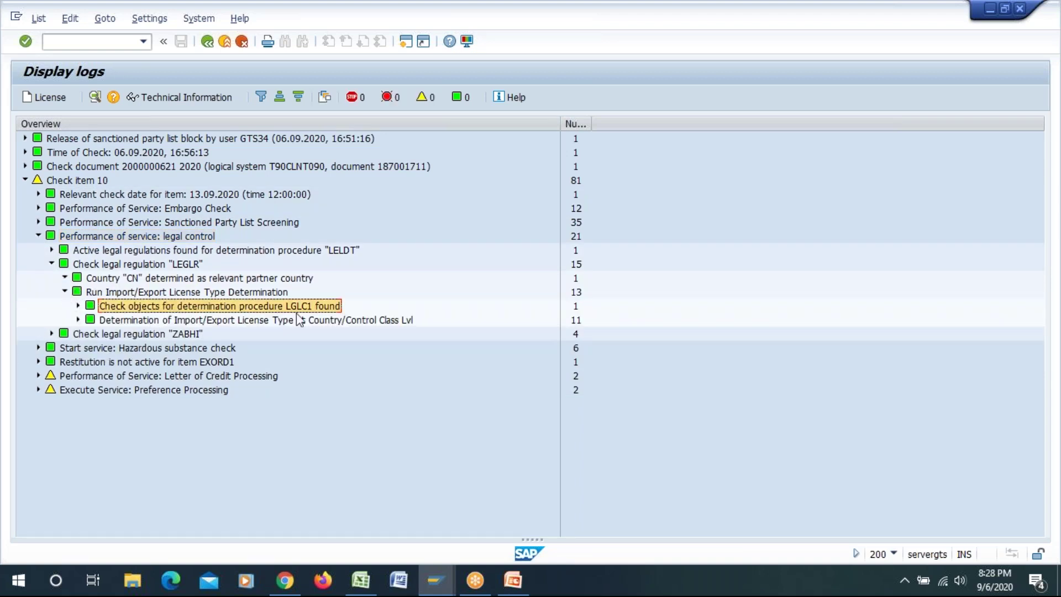
- Expand the determination at country/control class level to license type LC1 and examine the check of license XYA12345
click(78, 320)
click(196, 333)
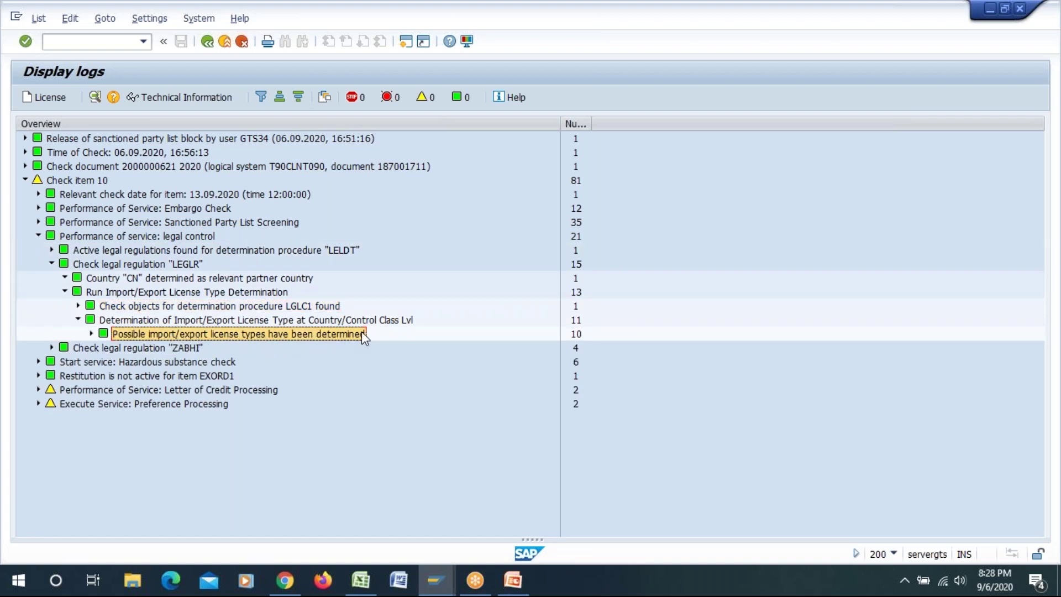
click(91, 334)
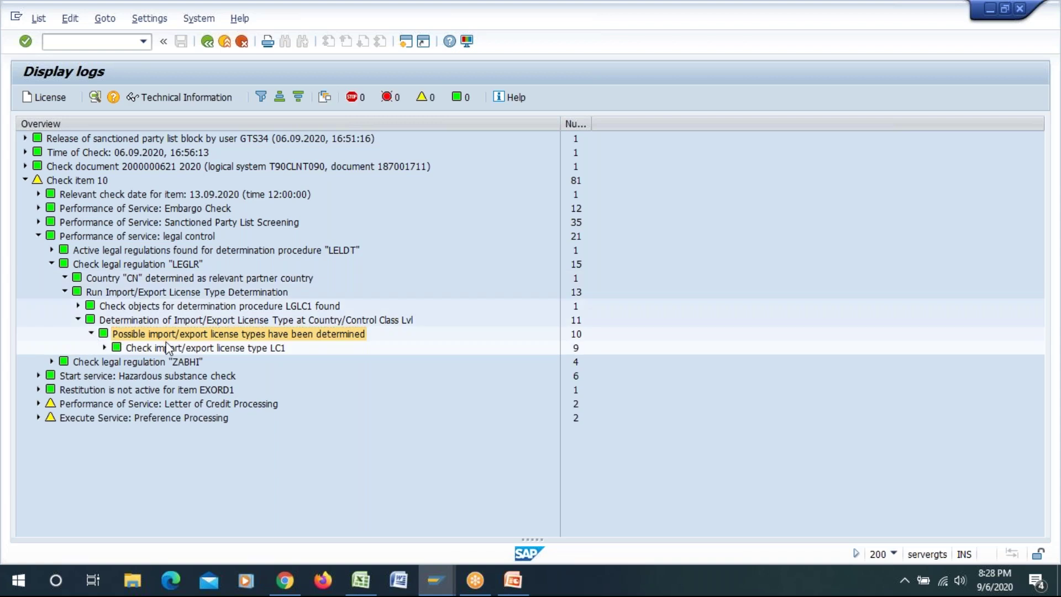
click(213, 348)
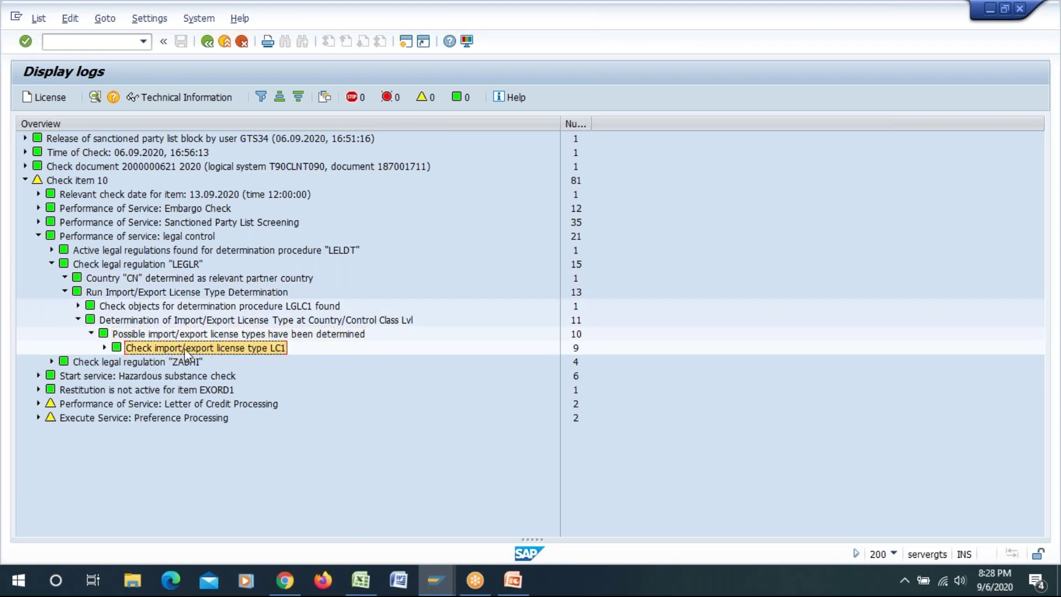
click(104, 348)
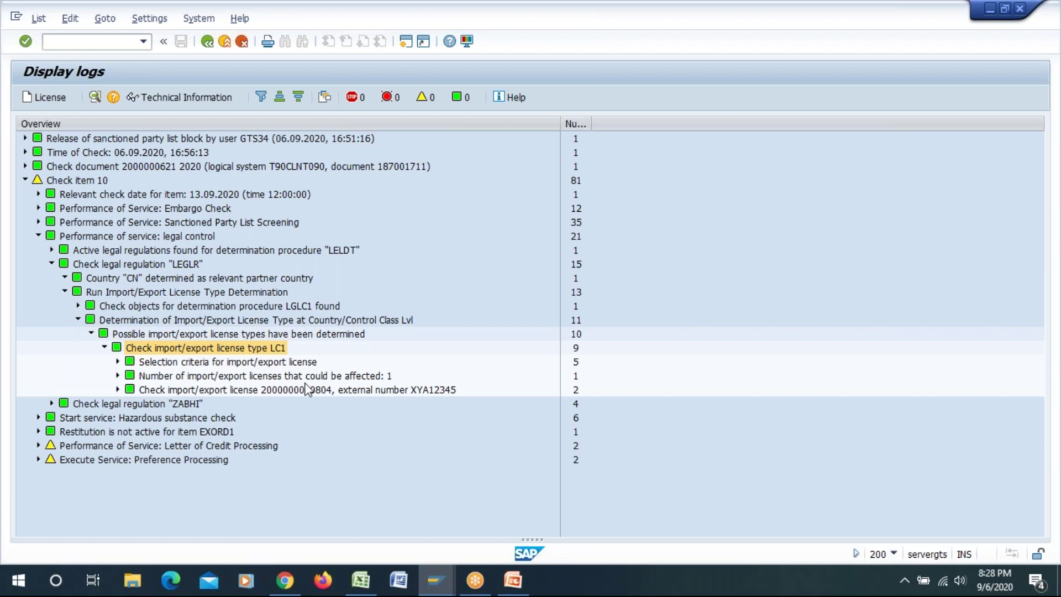
click(433, 392)
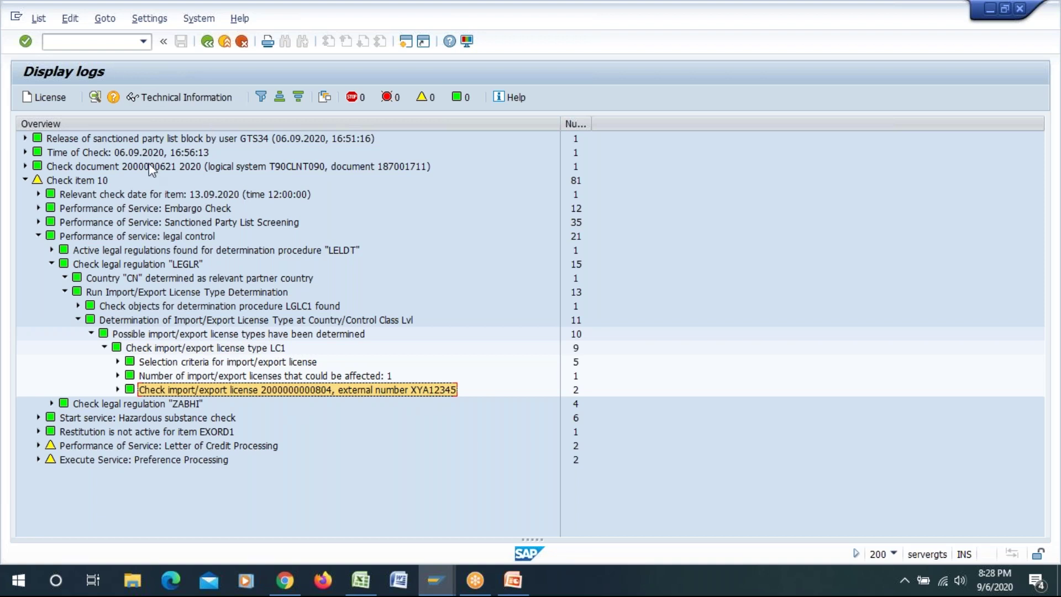
- Leave the log, list the export document again, and display its customs document to review the item overview
click(207, 42)
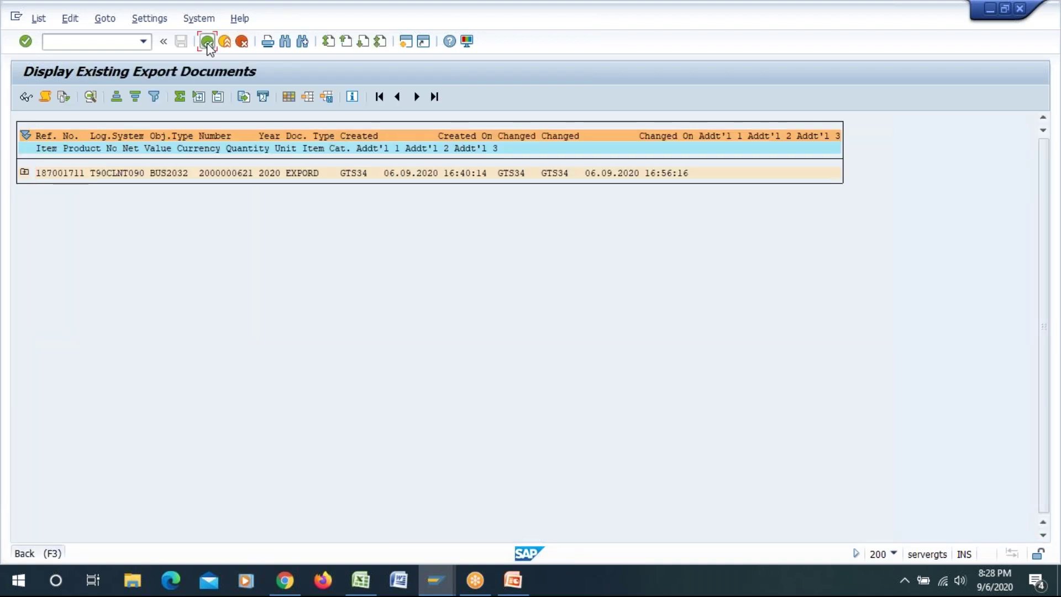
click(208, 42)
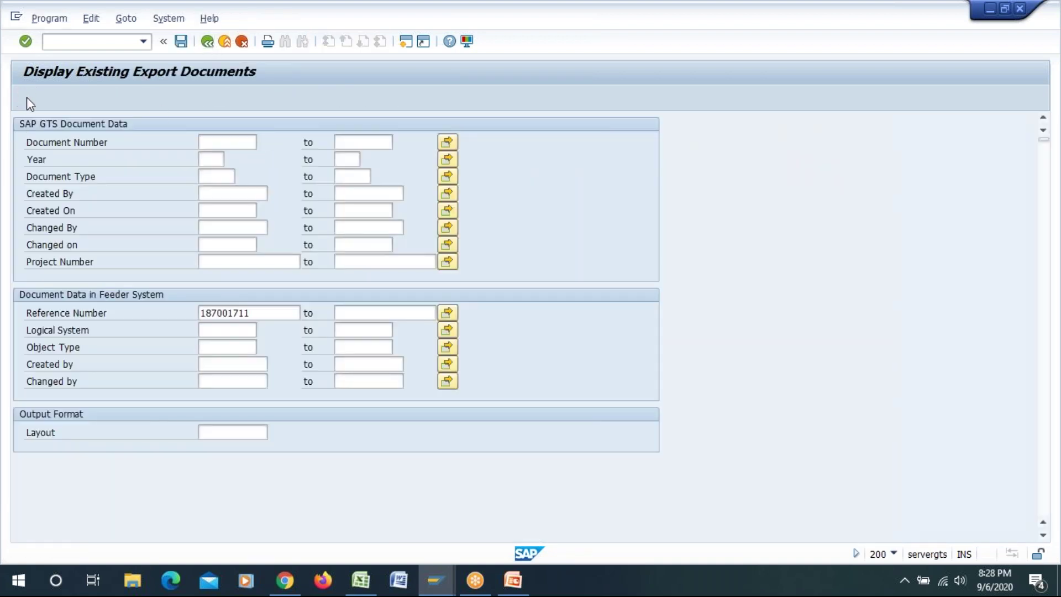
click(25, 98)
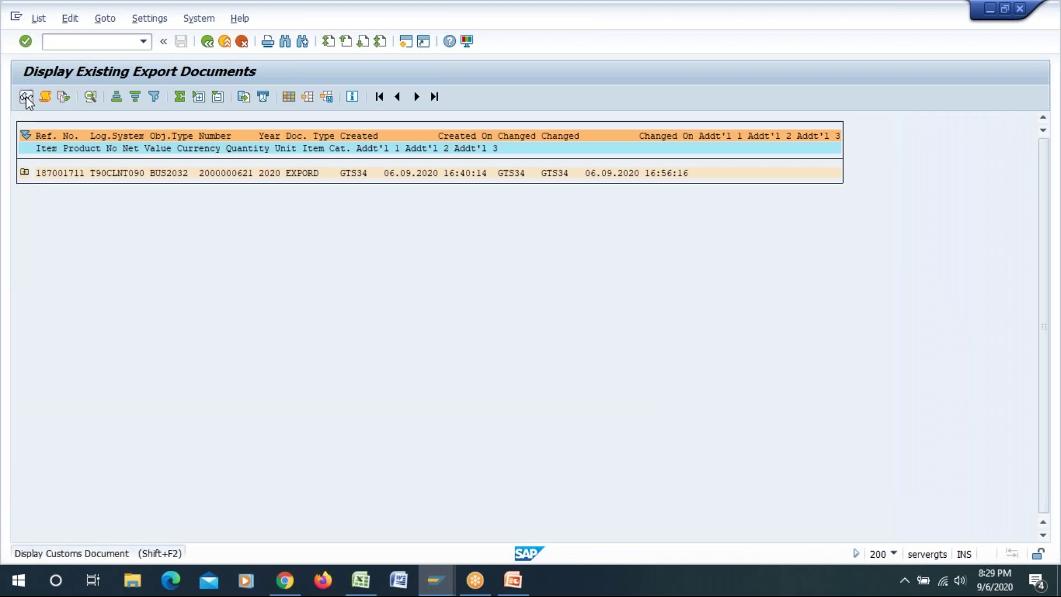
click(26, 98)
click(25, 97)
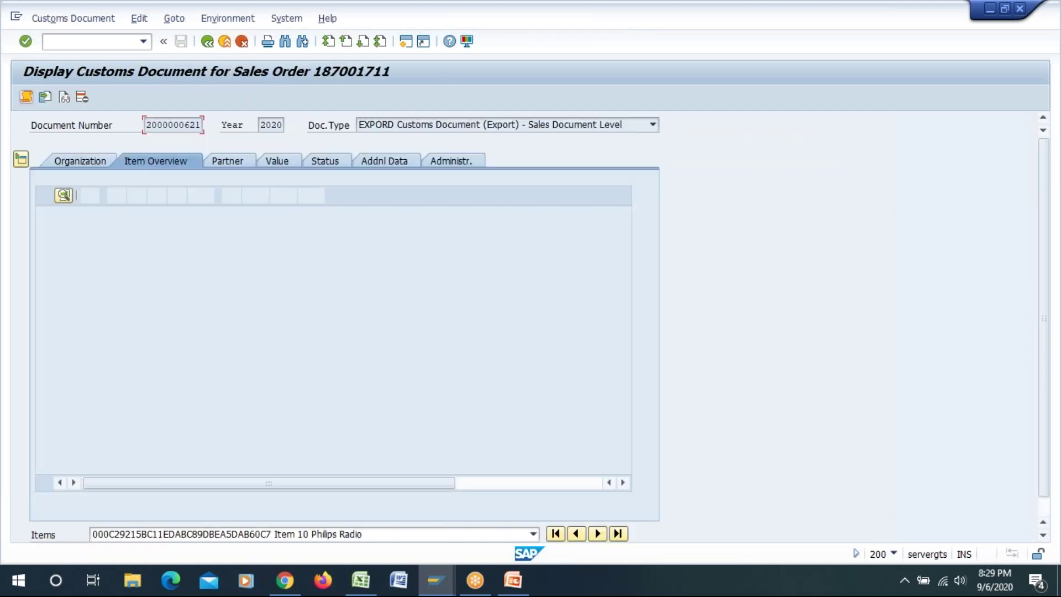
scroll(265, 282, right, 5)
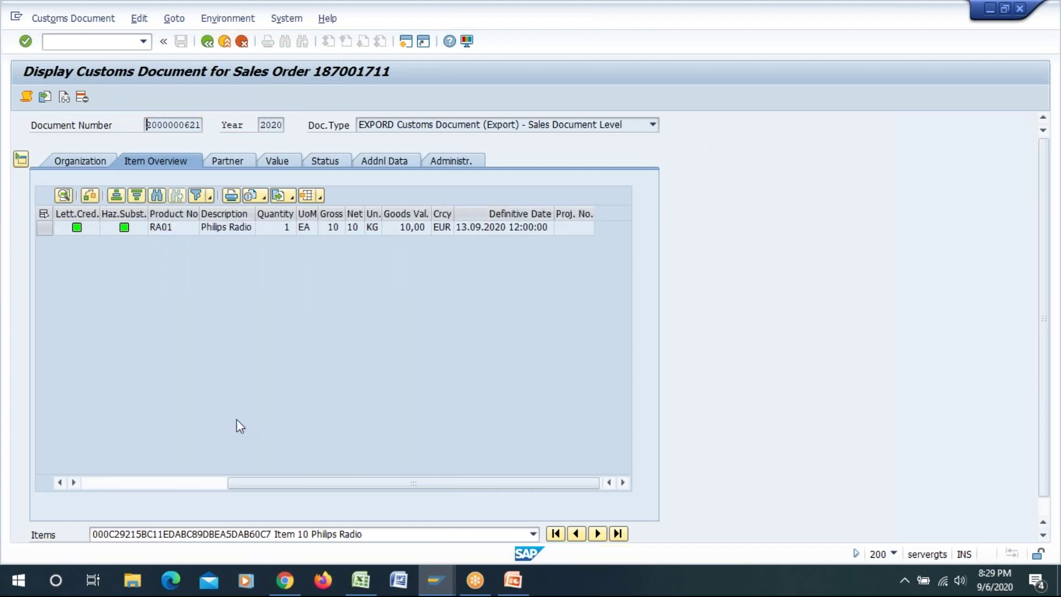
- Open item RA01's legal control data and examine the assigned legal regulation, license type and external license number
double_click(170, 227)
scroll(247, 271, down, 1)
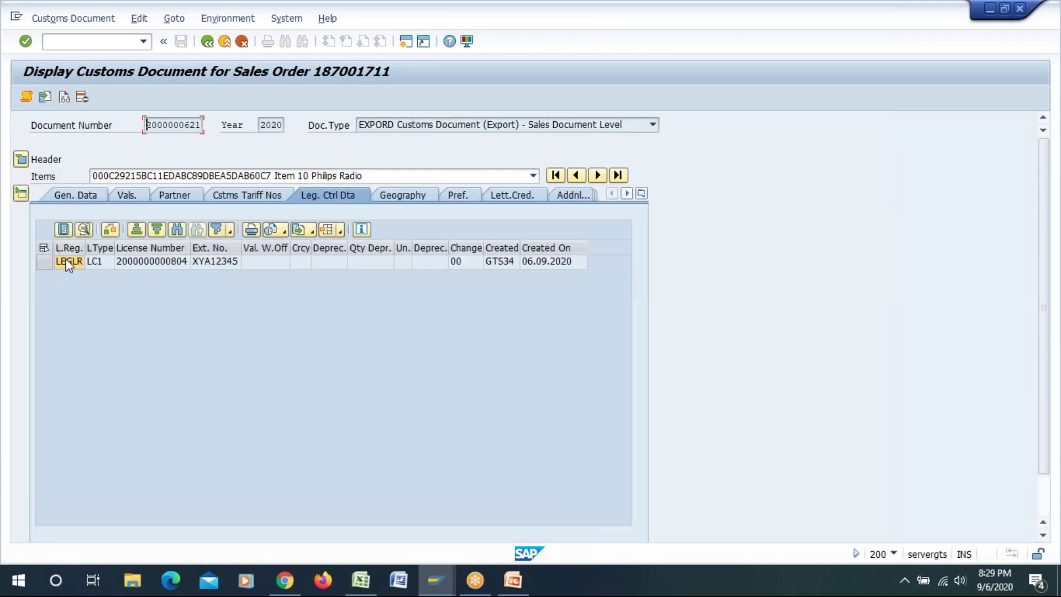
click(68, 263)
click(95, 263)
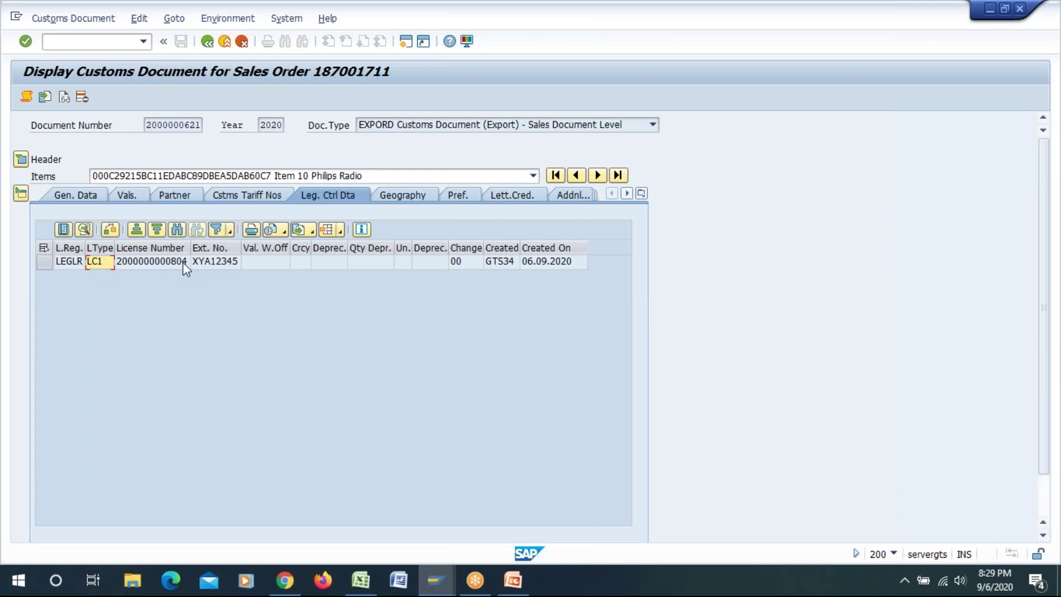
click(225, 261)
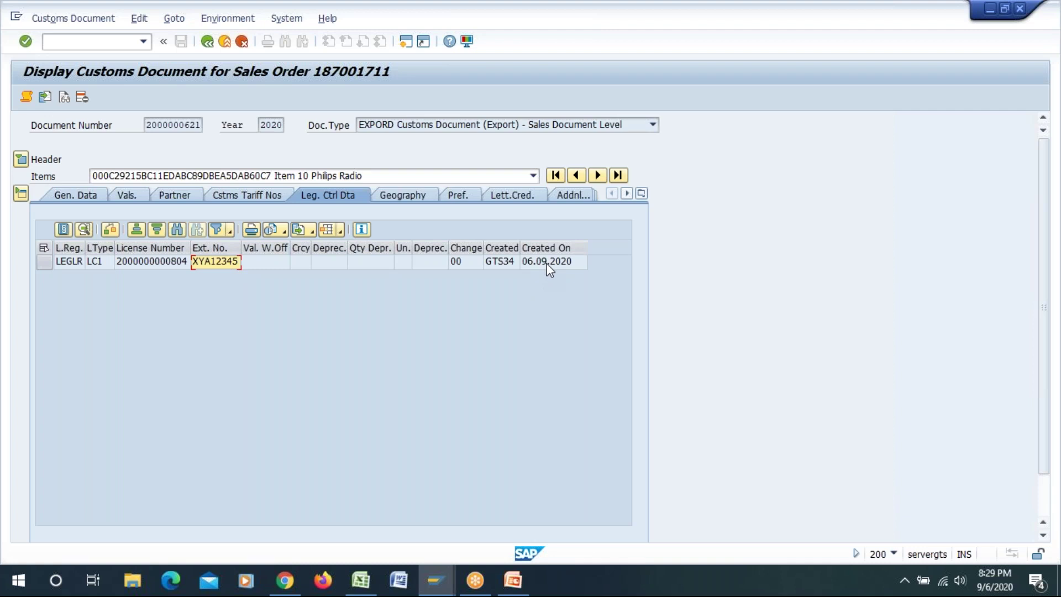
- Leave the customs document and return to the Global Trade Services main menu
click(208, 42)
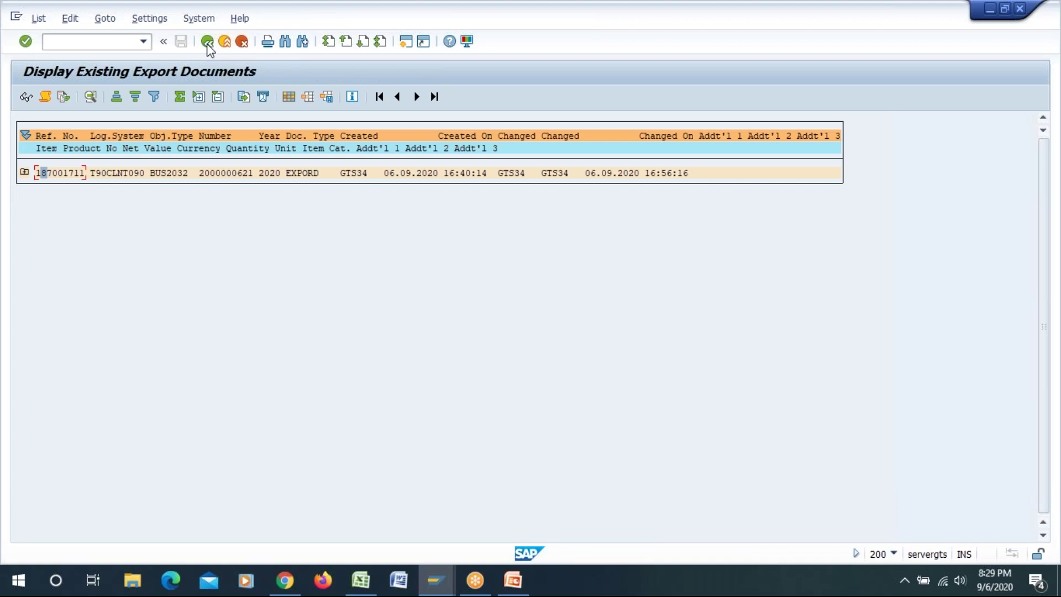
click(208, 41)
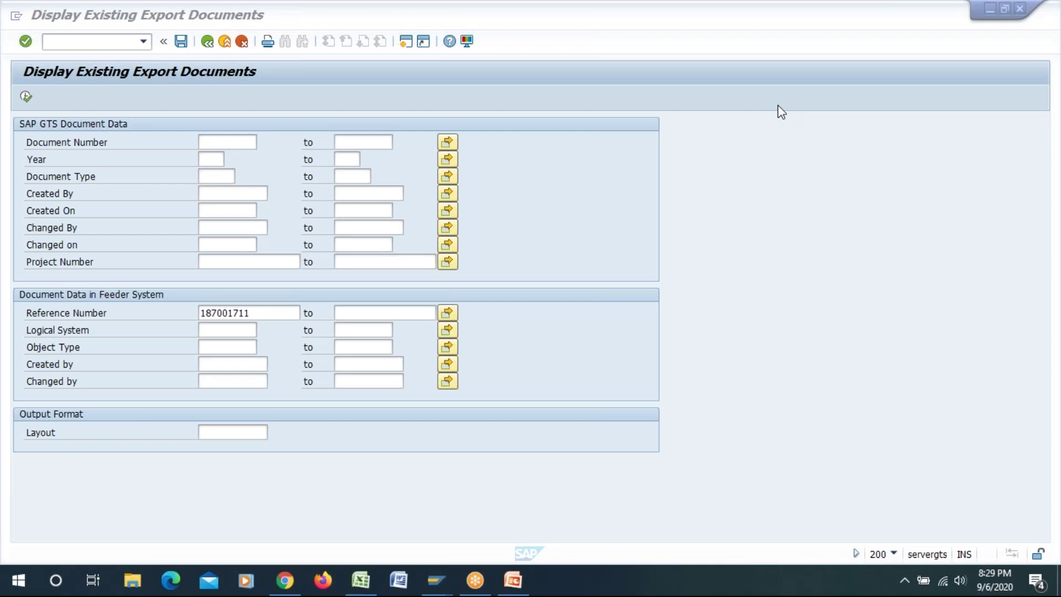
click(208, 43)
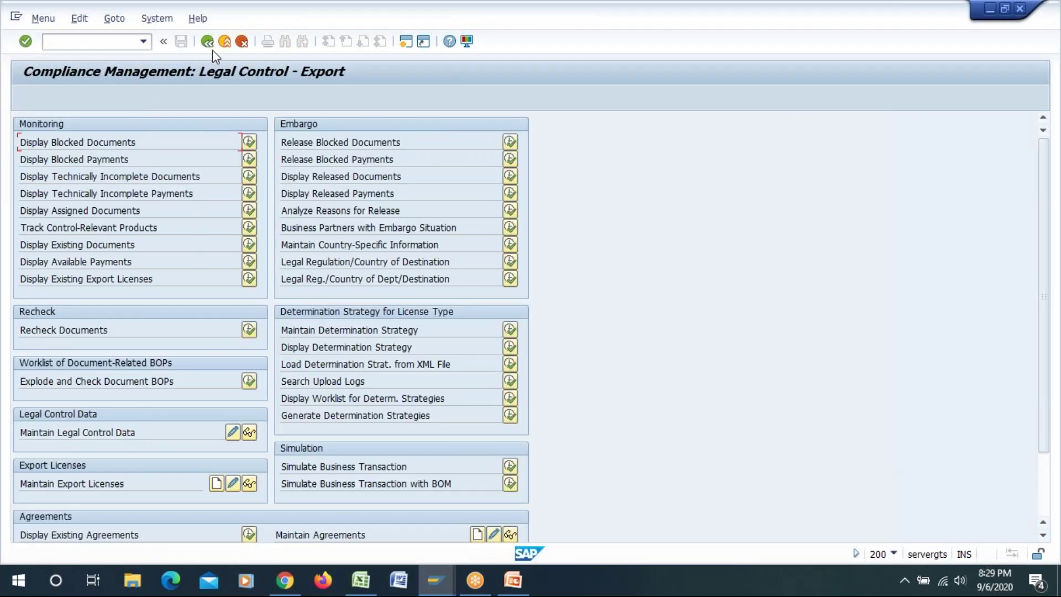
click(208, 42)
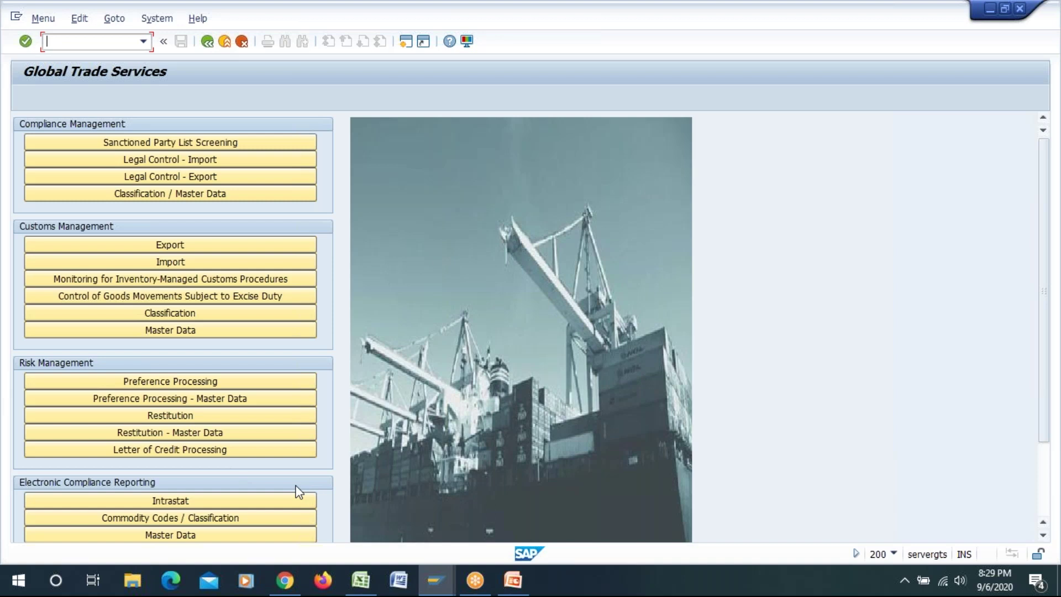
- Open the logon screen of the ECC Server for GTS connection and fill in the saved user name
click(429, 573)
click(55, 509)
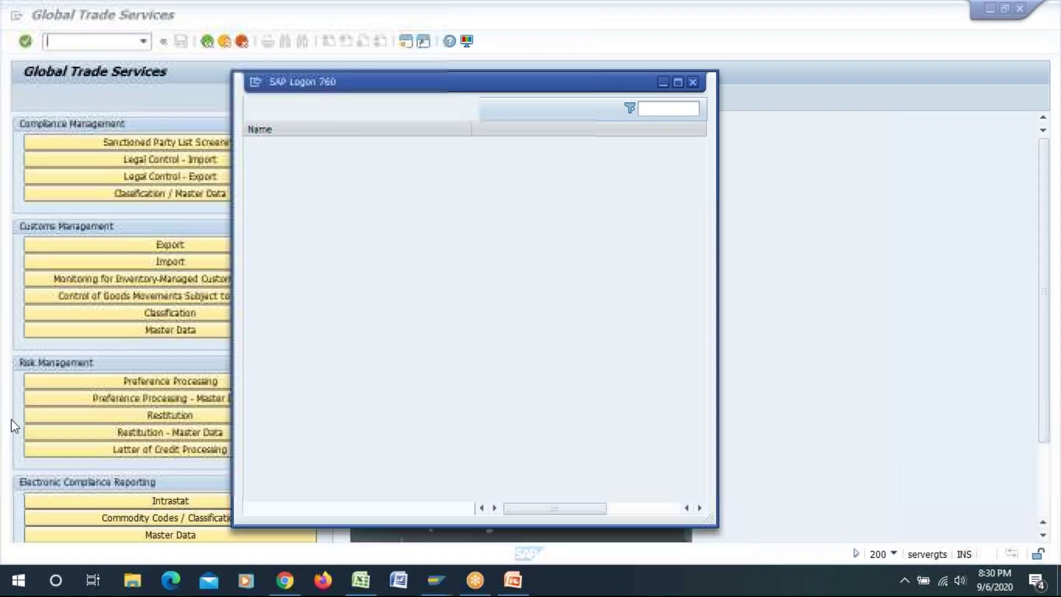
click(304, 188)
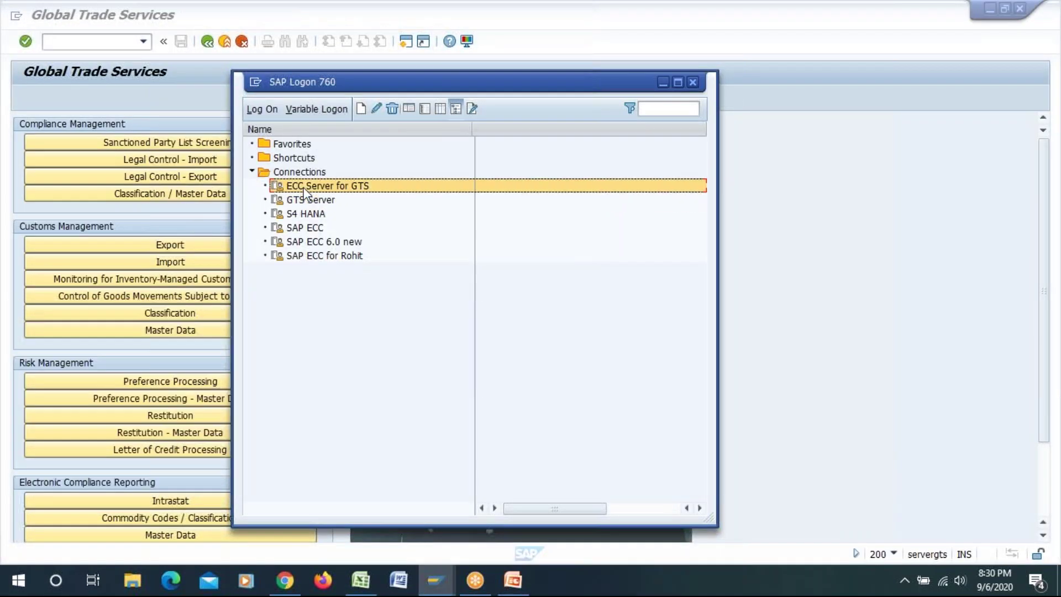
double_click(314, 191)
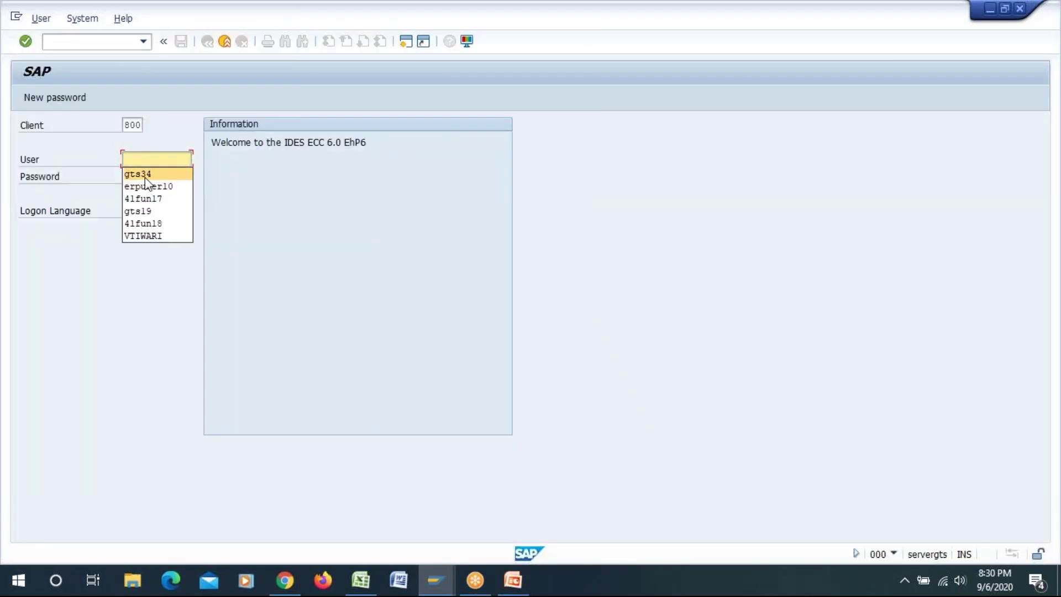
click(138, 174)
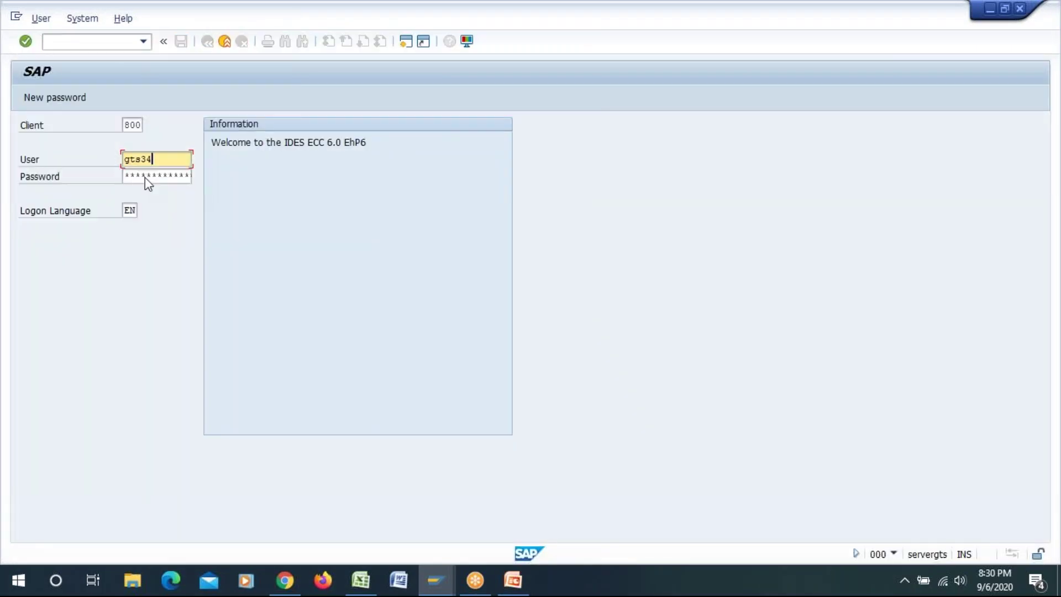
key(Tab)
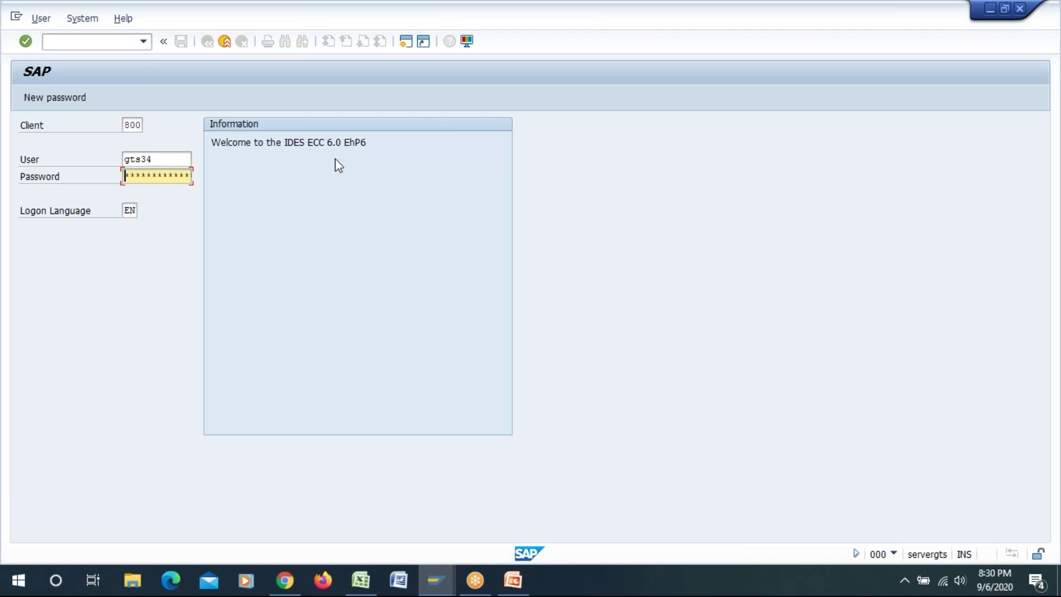
key(Tab)
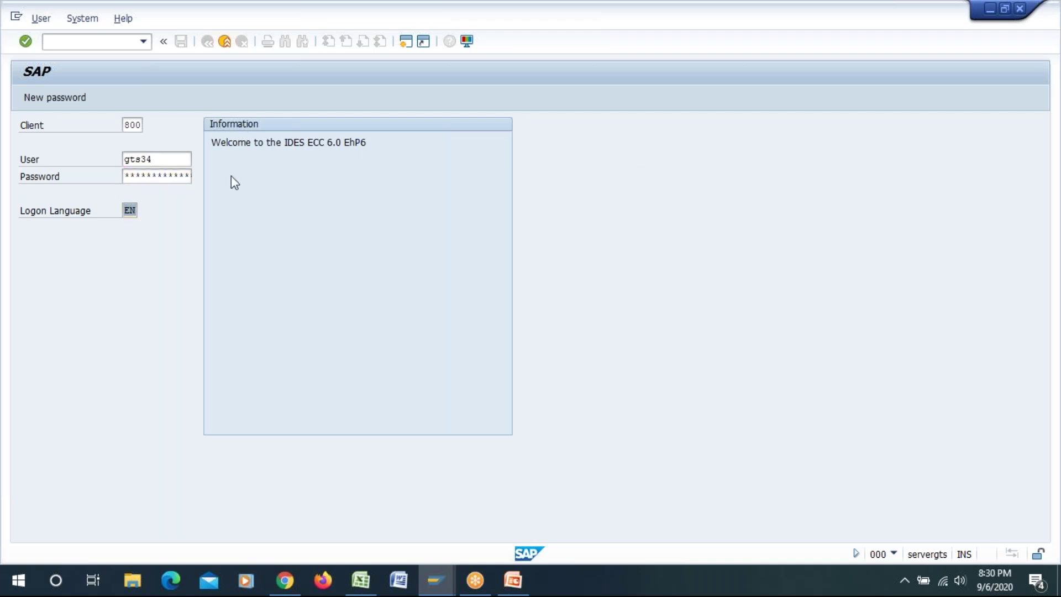
- Switch to the SAP Customs Scenario presentation in PowerPoint and view the SAP GTS Customs Management business process on slide 2
key(alt+Tab)
key(alt+Tab)
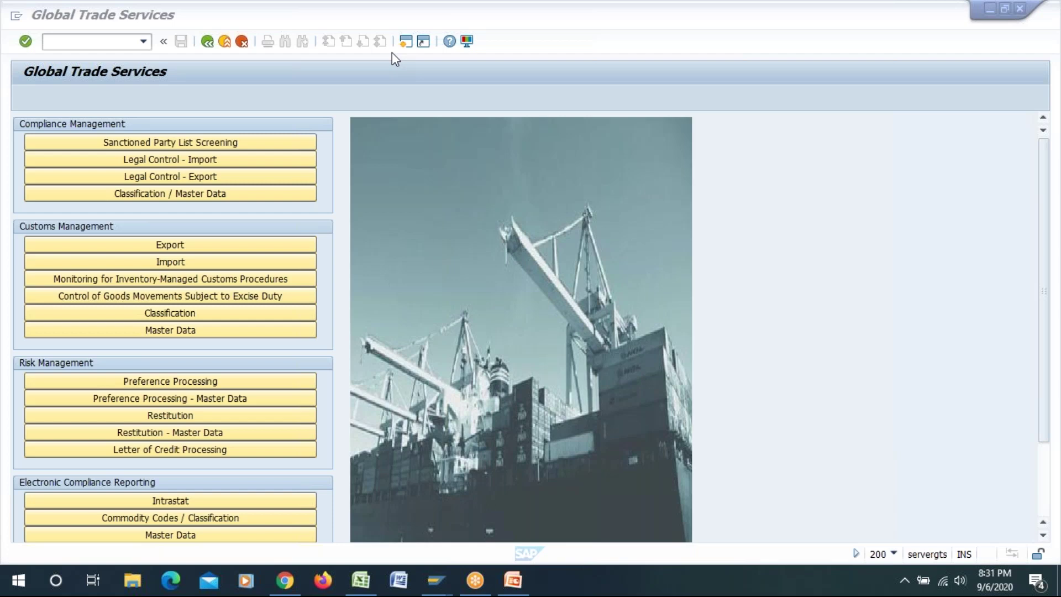
key(alt+Tab)
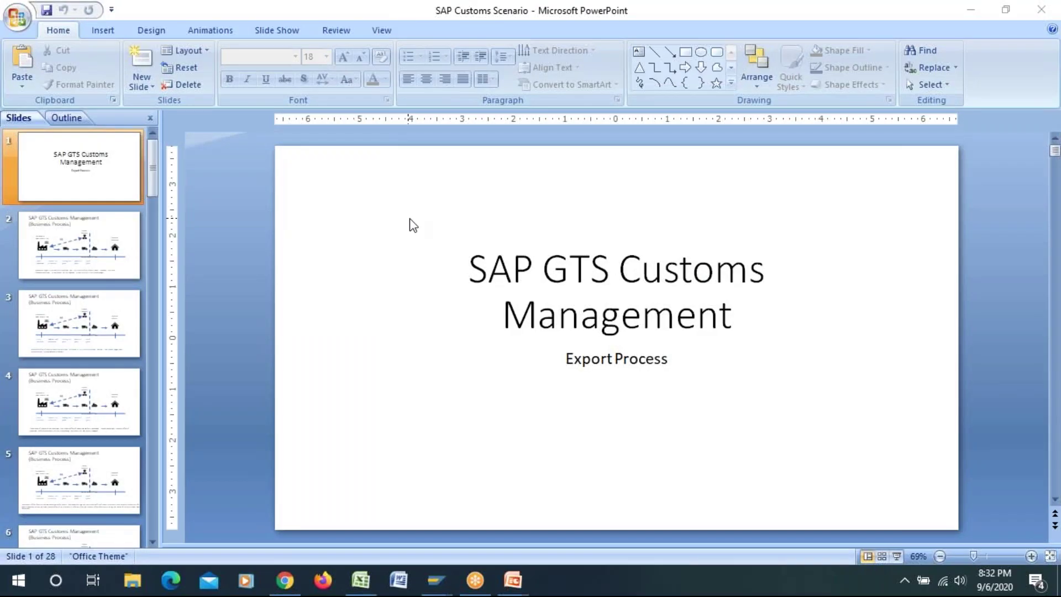
click(110, 260)
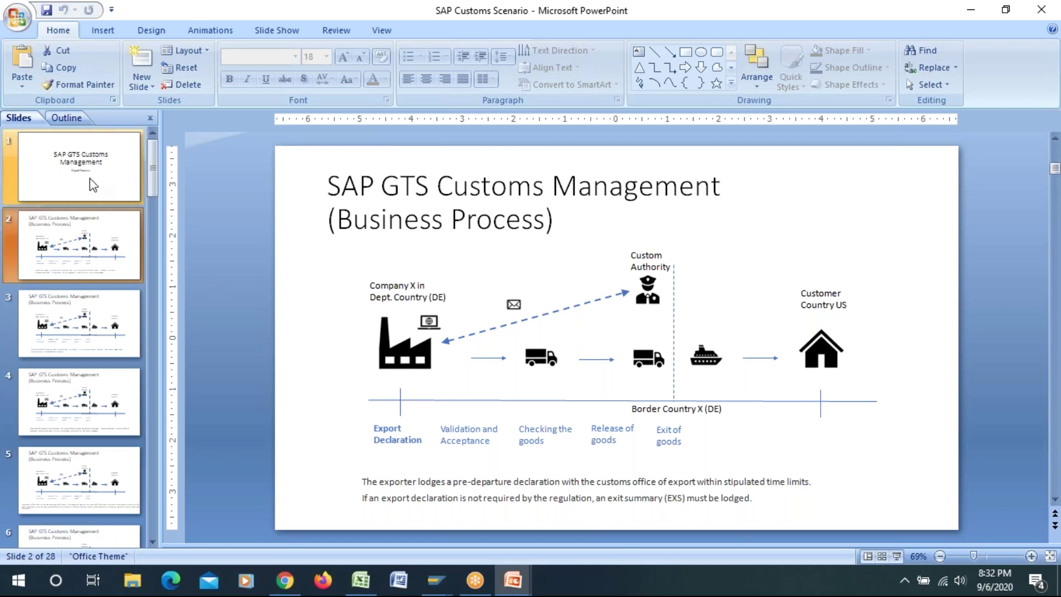
click(90, 182)
click(94, 241)
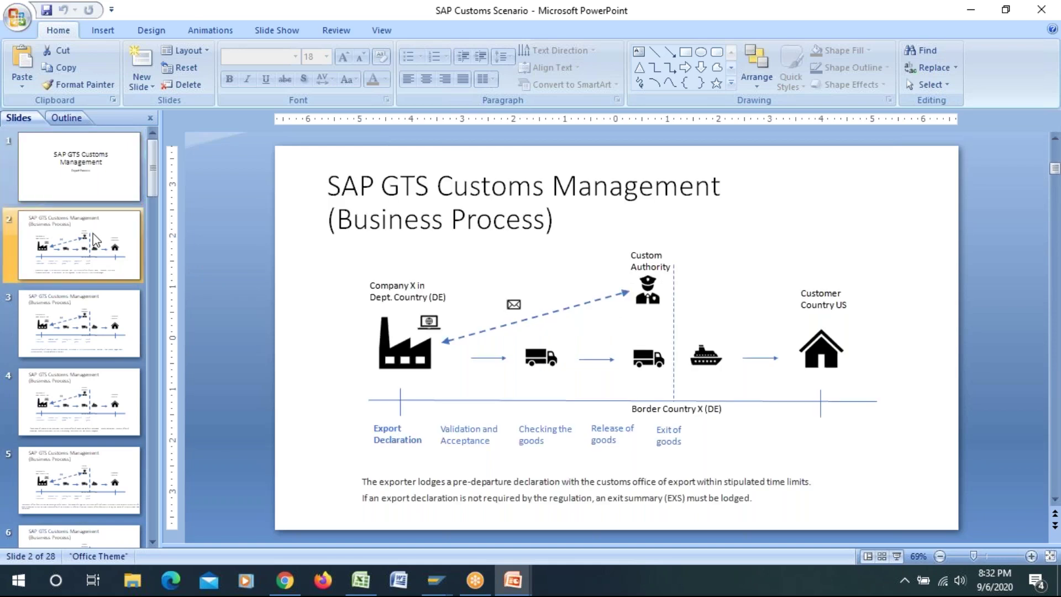
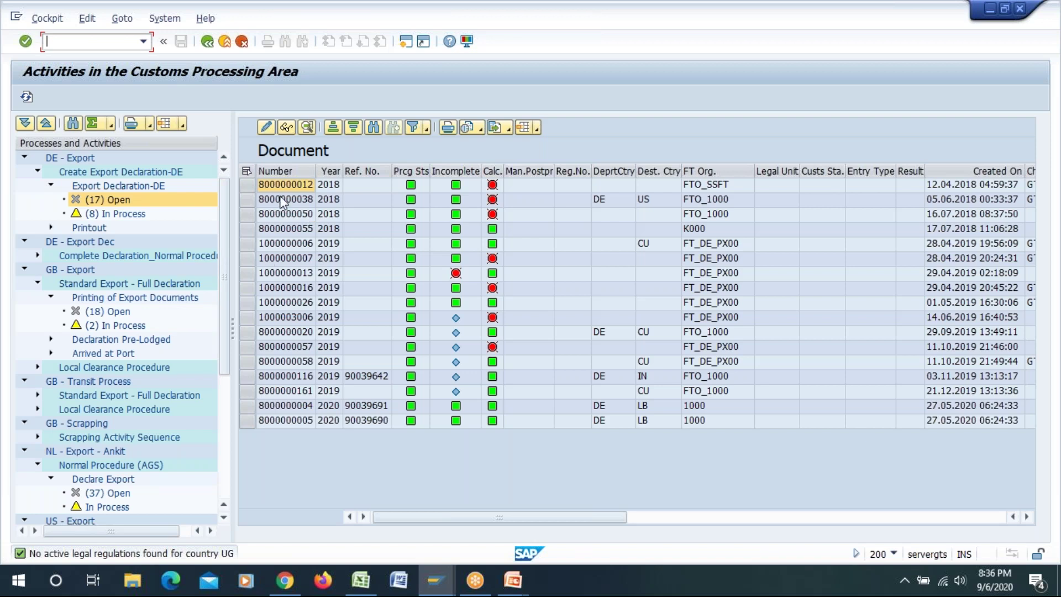
- Open the last open Export Declaration-DE document for change, try to reach its geography and transportation data, and leave the document
click(248, 420)
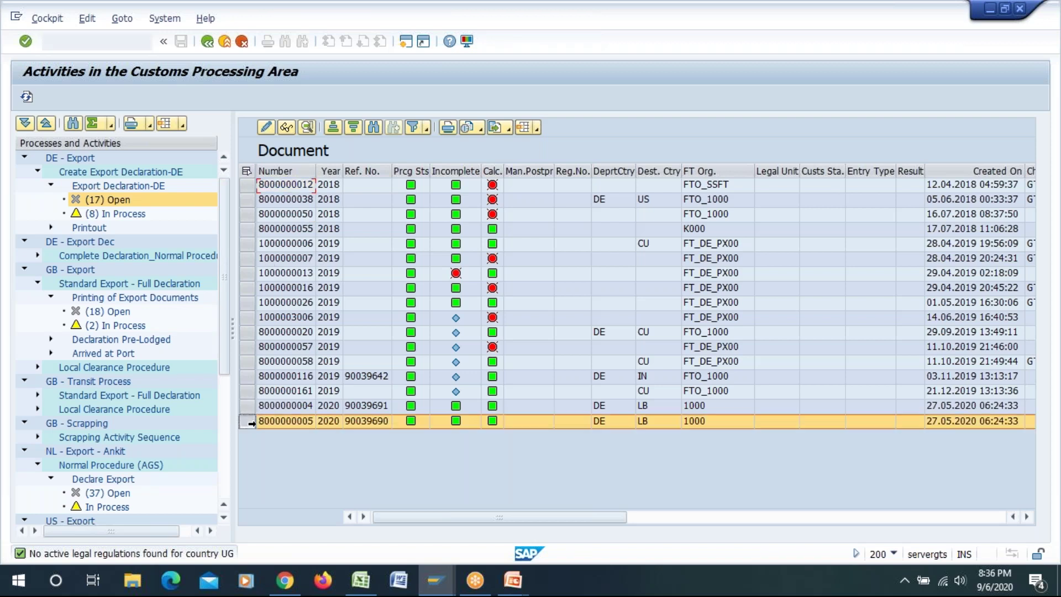
click(265, 128)
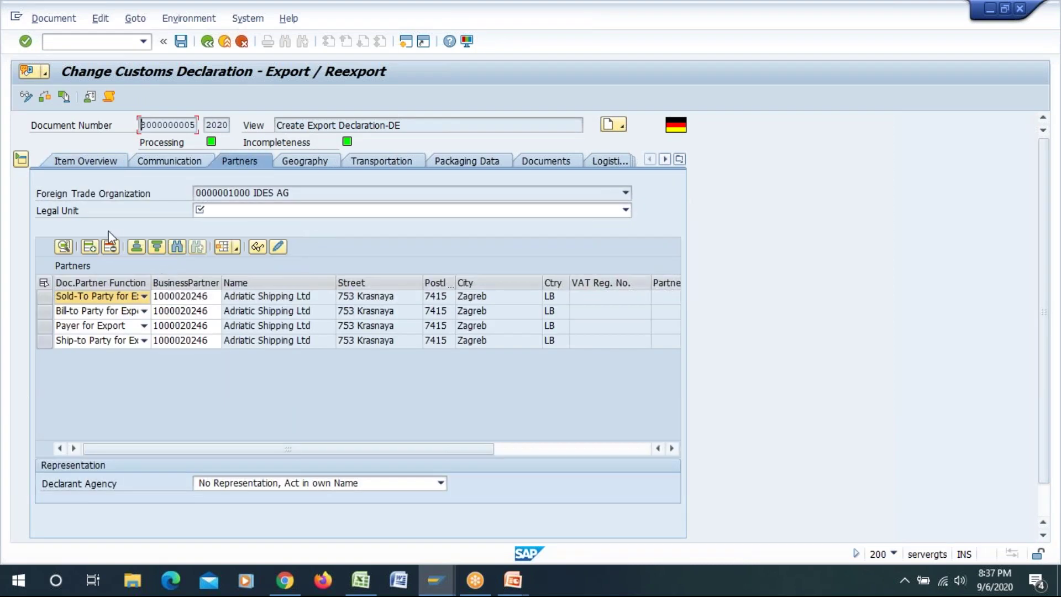
click(249, 209)
click(303, 160)
click(372, 164)
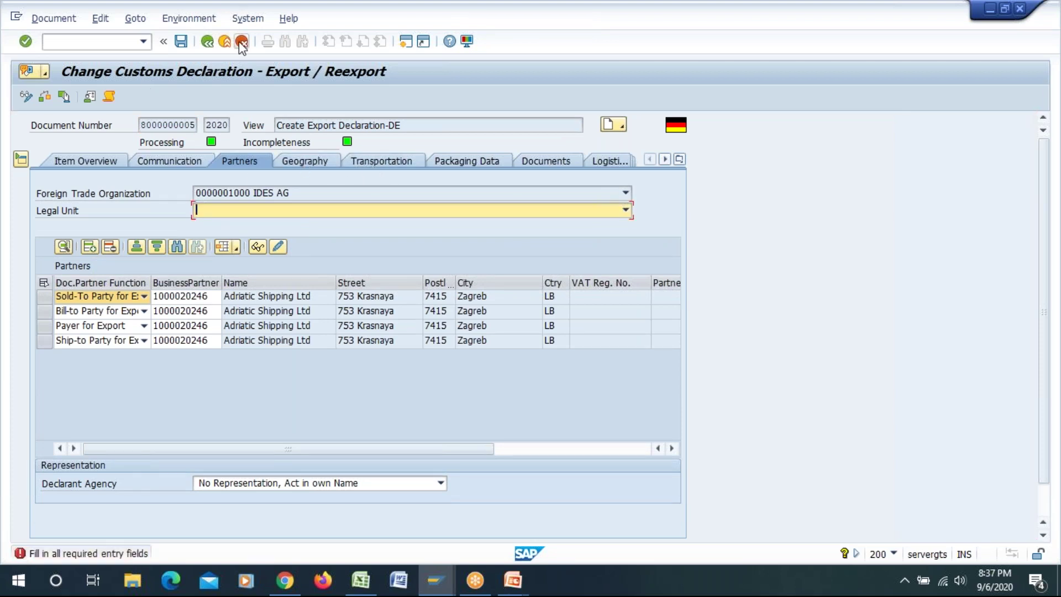
click(244, 212)
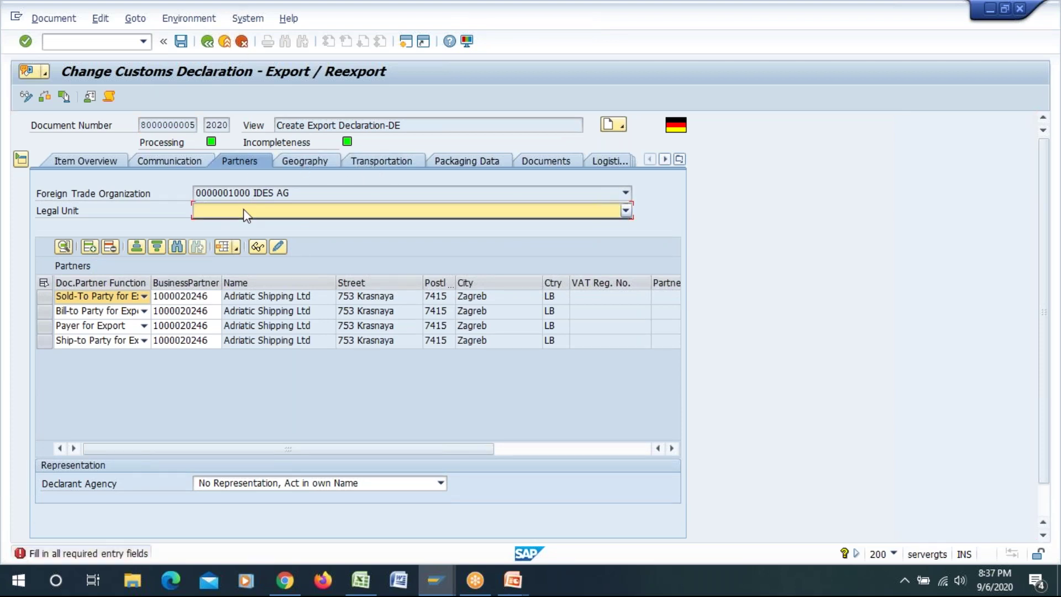
click(207, 45)
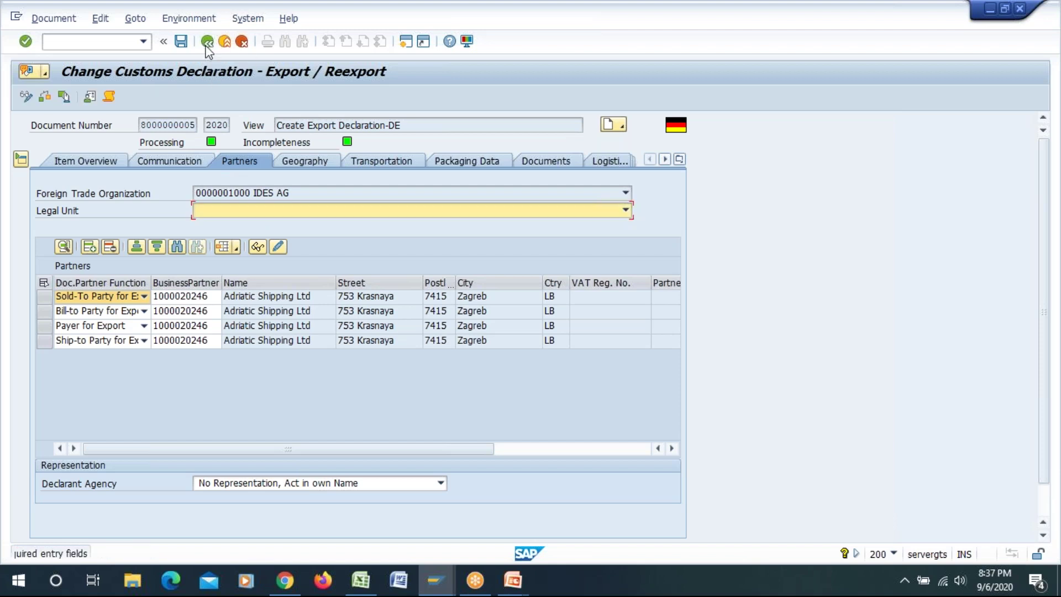
click(242, 42)
click(214, 285)
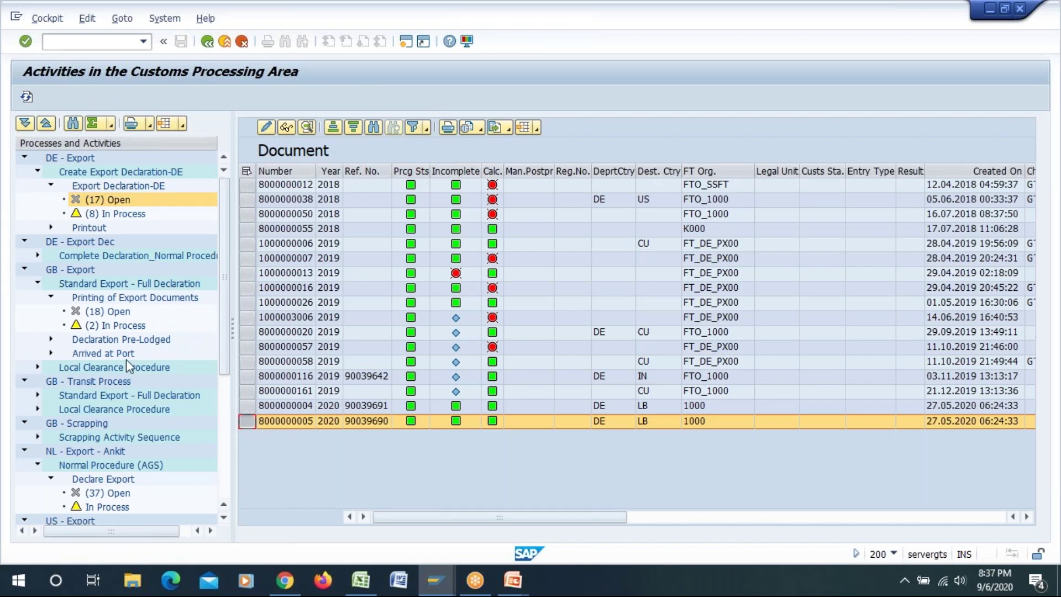
- List the open Declare Export documents of the Netherlands export process and open the last one for change
scroll(126, 359, down, 2)
scroll(126, 359, down, 5)
click(114, 271)
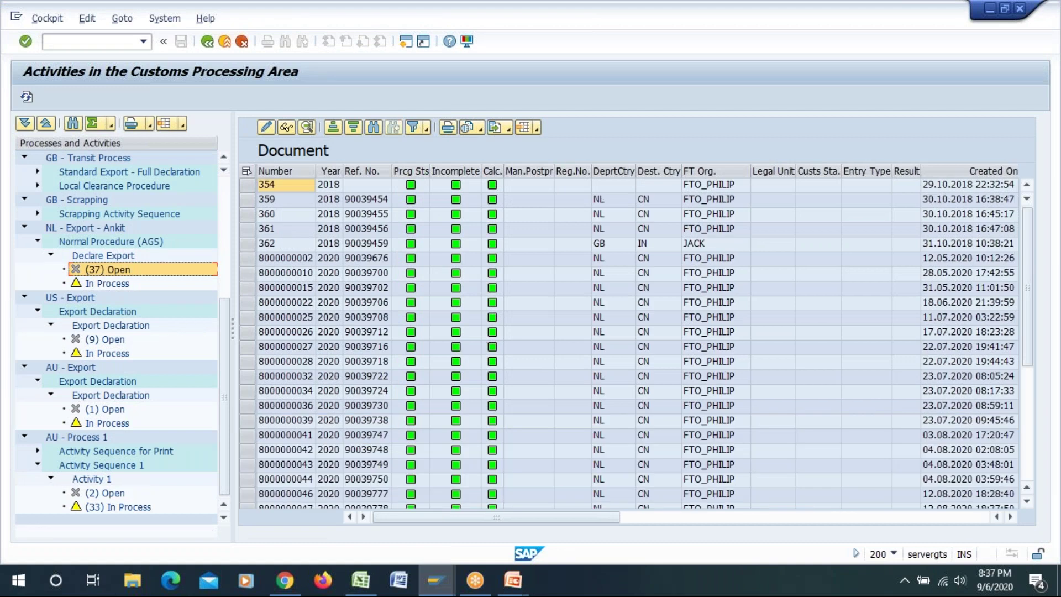
scroll(302, 343, down, 5)
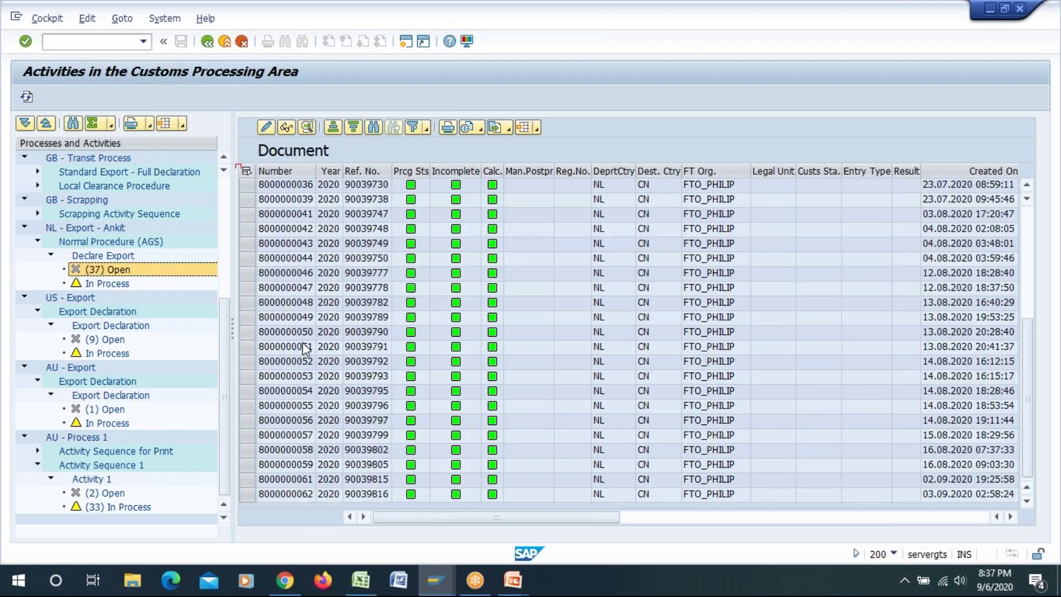
click(247, 495)
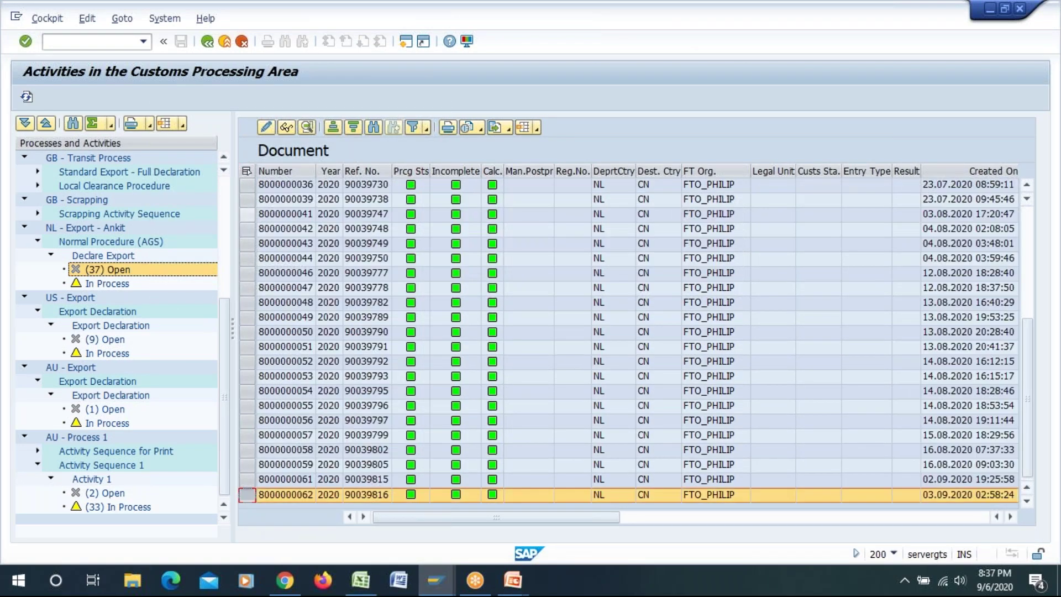
click(266, 128)
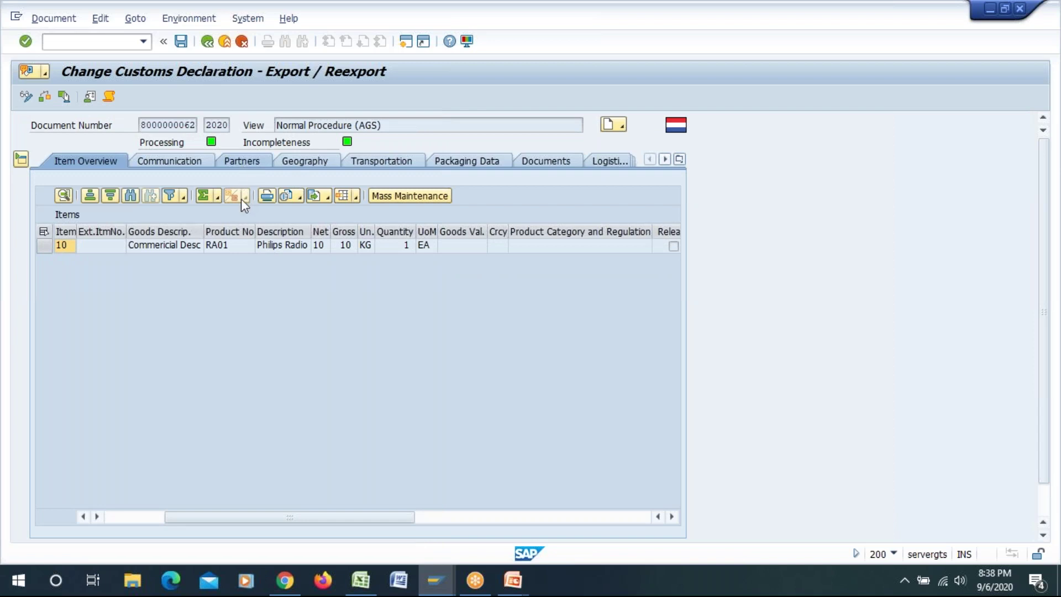
- Set the declaration's legal unit to LU_1_PHIL Philips HTC Legal Unit in its partner data
click(243, 162)
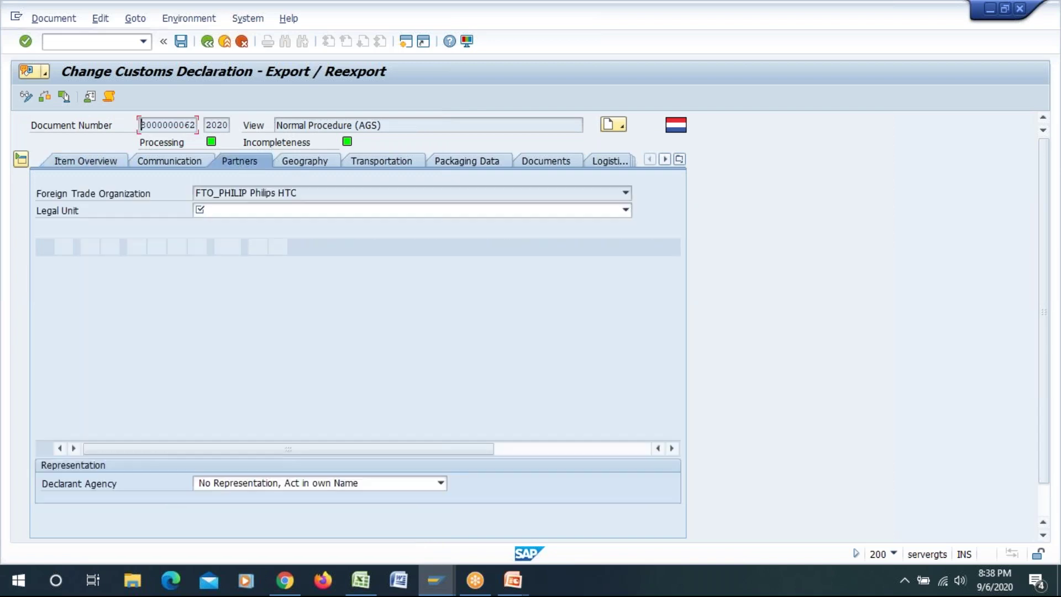
click(252, 213)
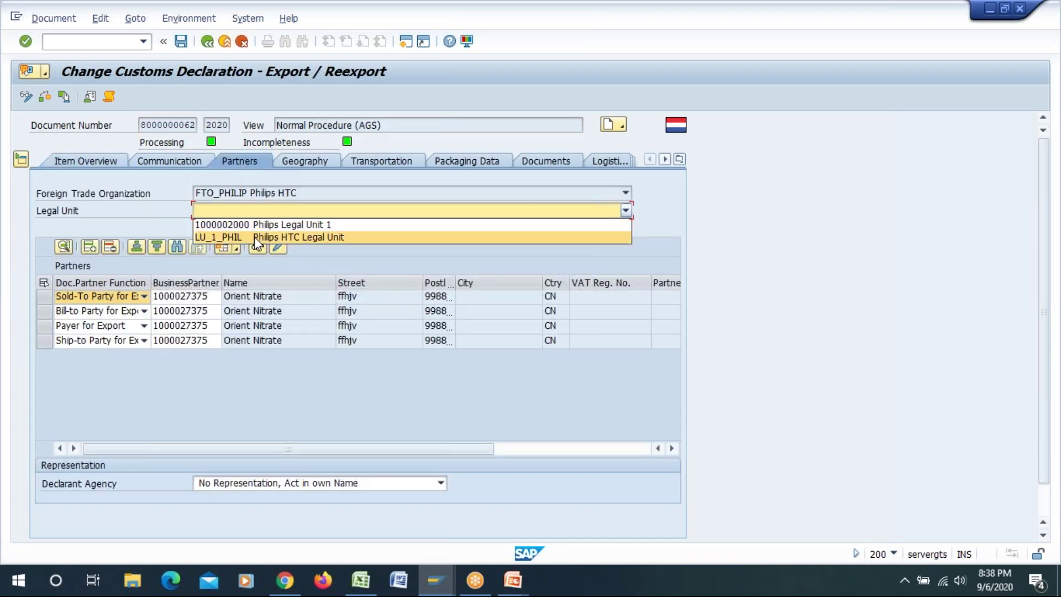
click(254, 237)
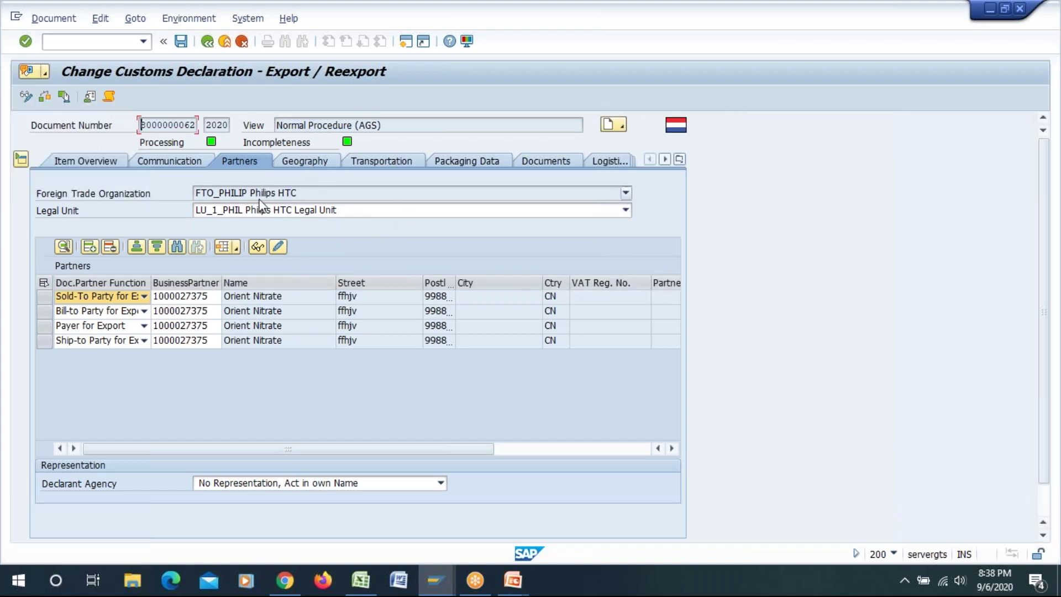
- Examine the declaration's geography data, including the countries of departure and destination, and open its transportation data
click(307, 164)
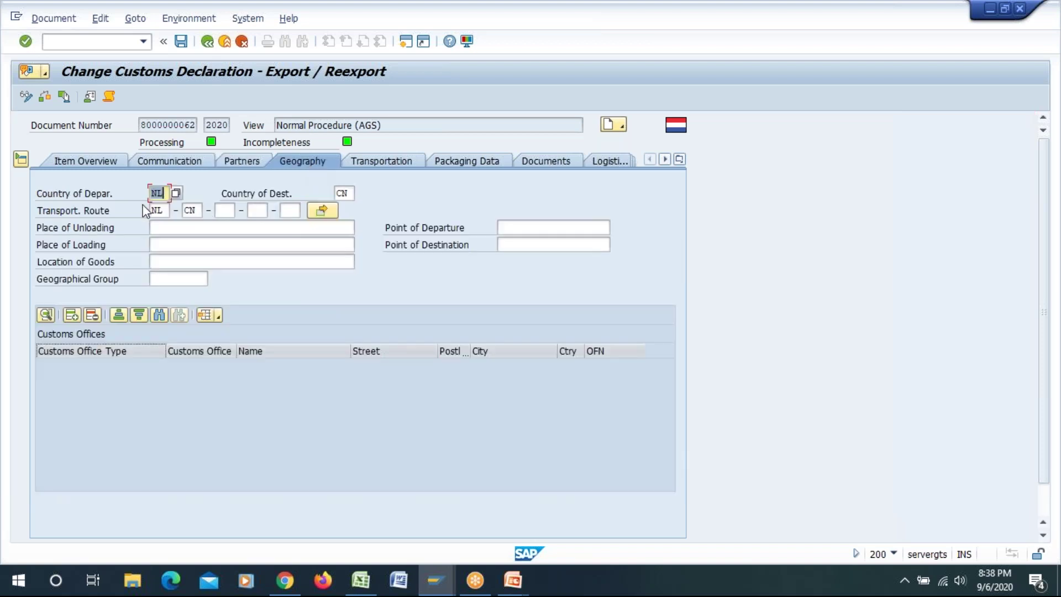
click(353, 194)
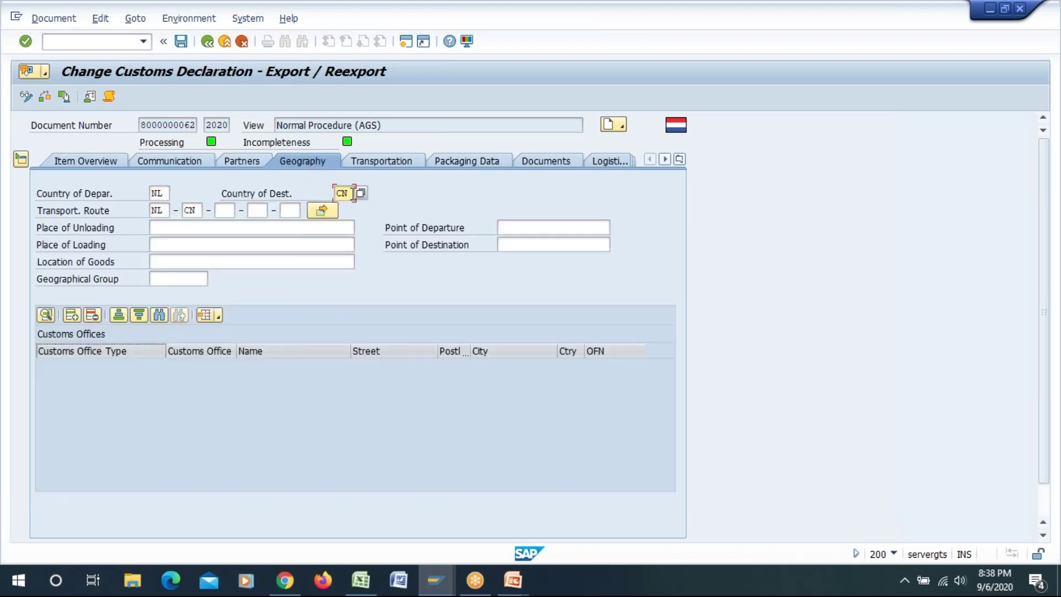
click(385, 160)
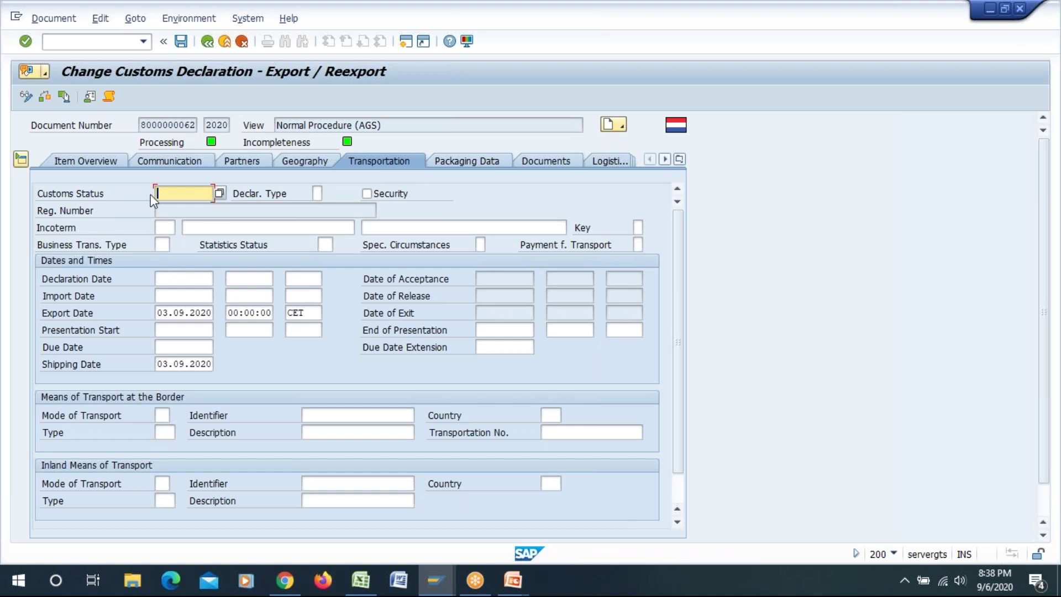
- Open the details of item 10 Philips Radio and examine its customs product and commercial description in the general data
scroll(471, 318, down, 2)
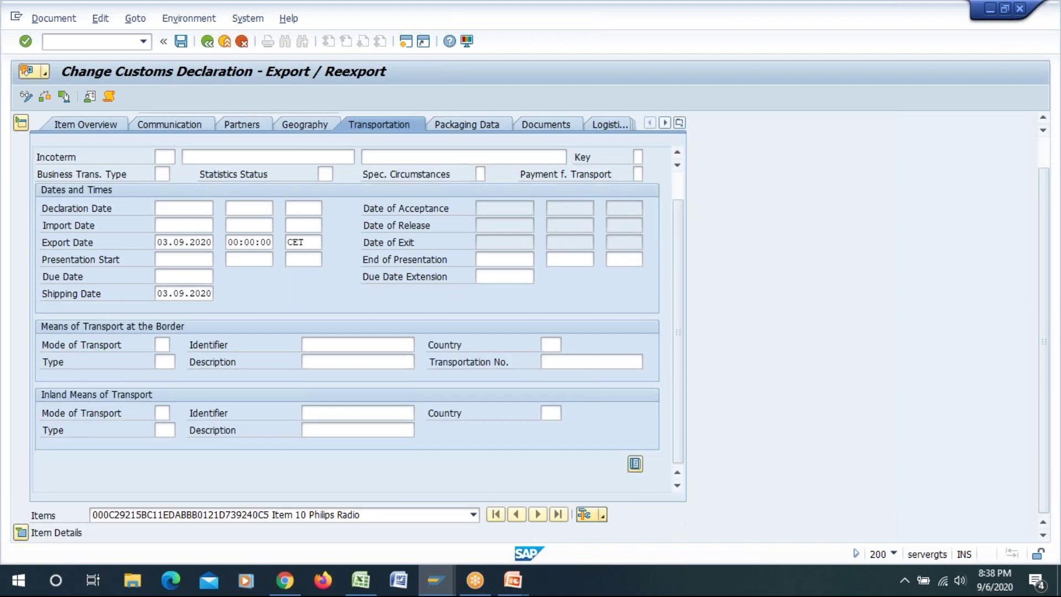
click(21, 533)
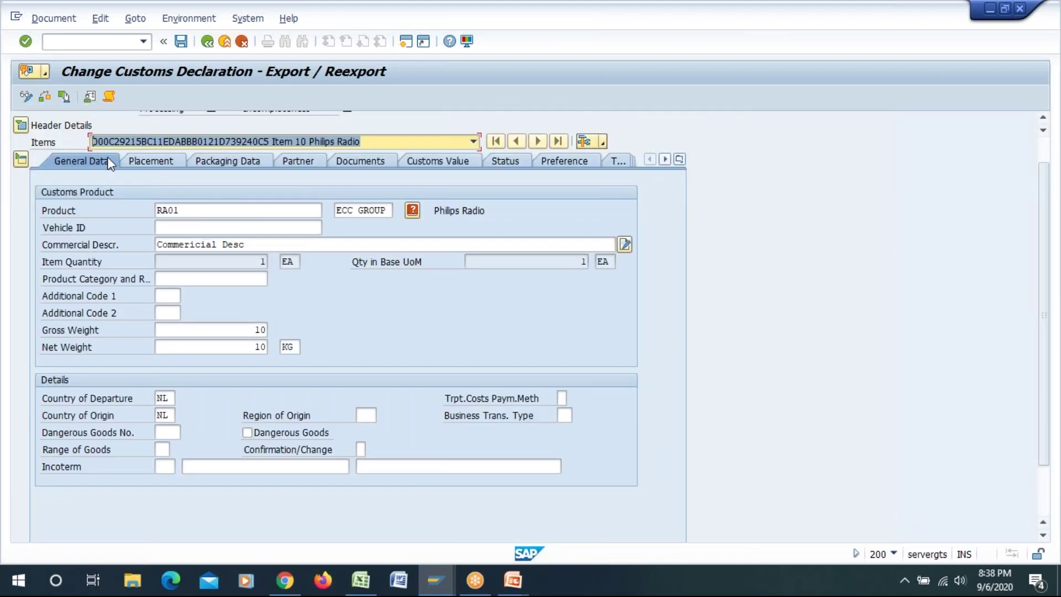
drag(190, 210, 165, 204)
click(262, 245)
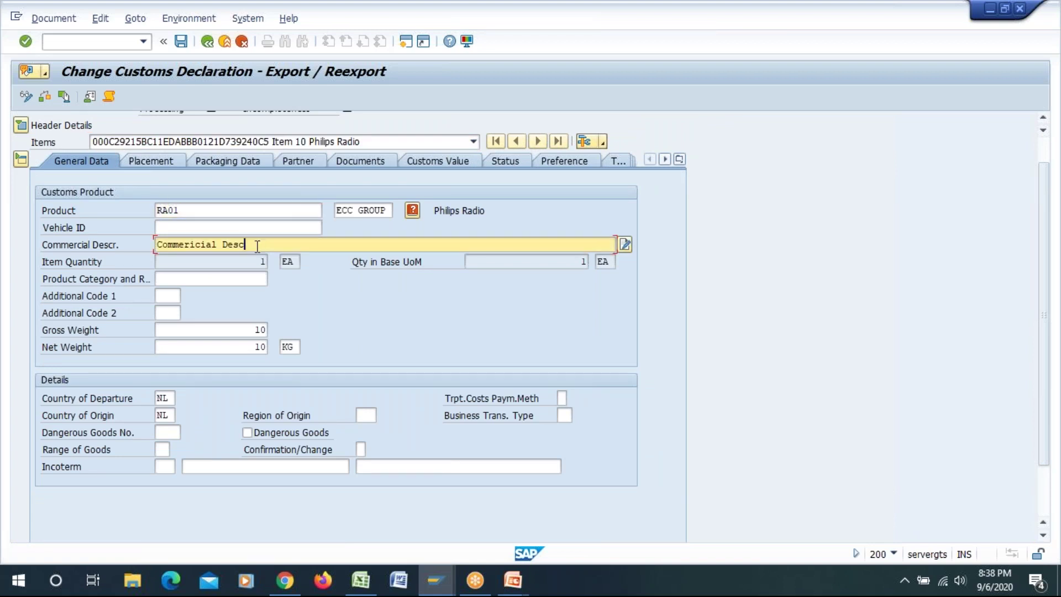
click(186, 246)
- Return to the declaration's header details and examine its communication messages
scroll(268, 307, up, 2)
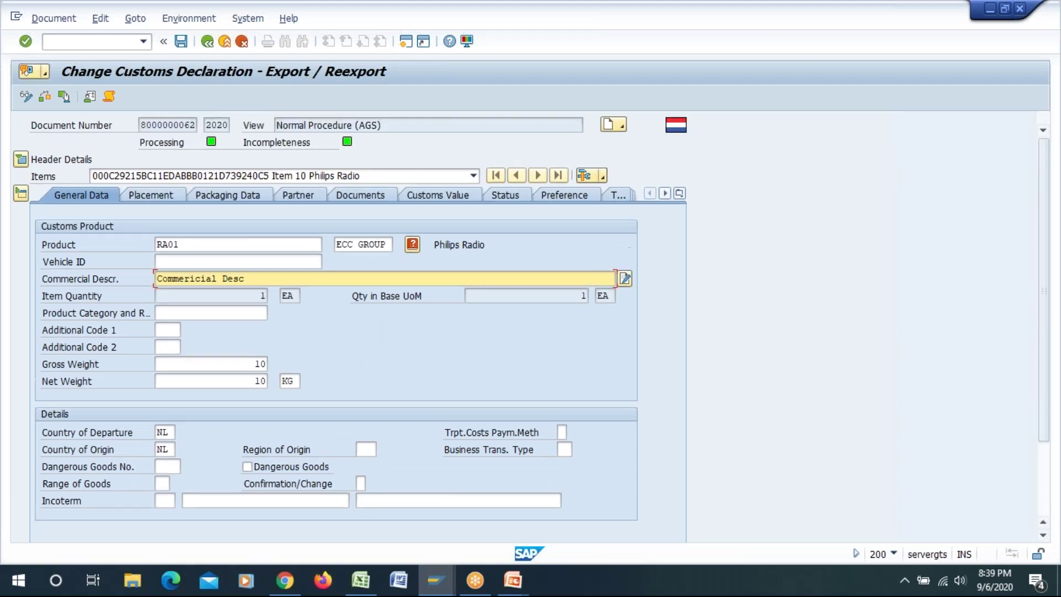
click(20, 161)
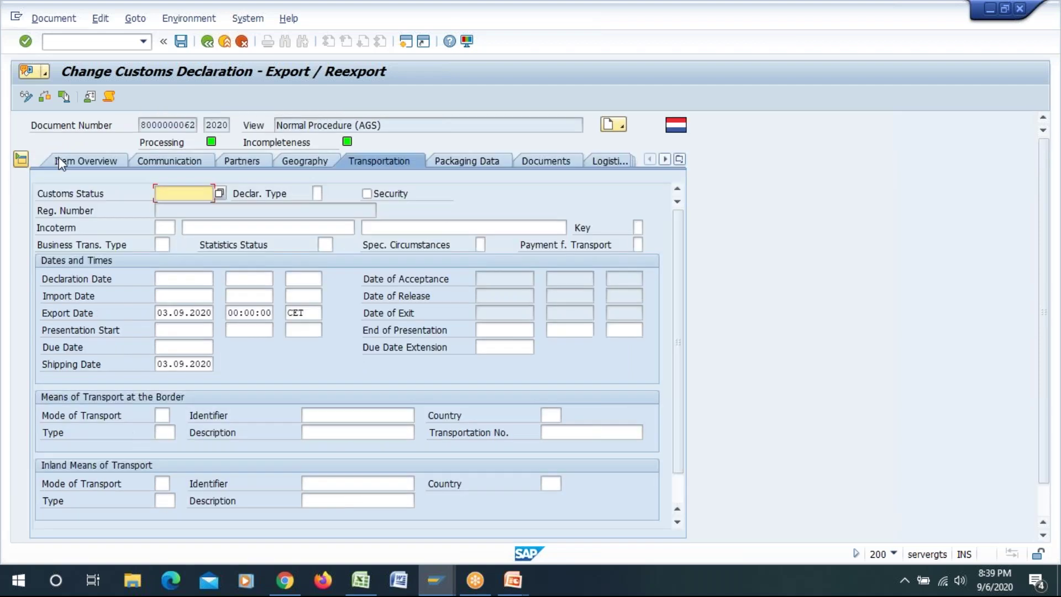
click(162, 164)
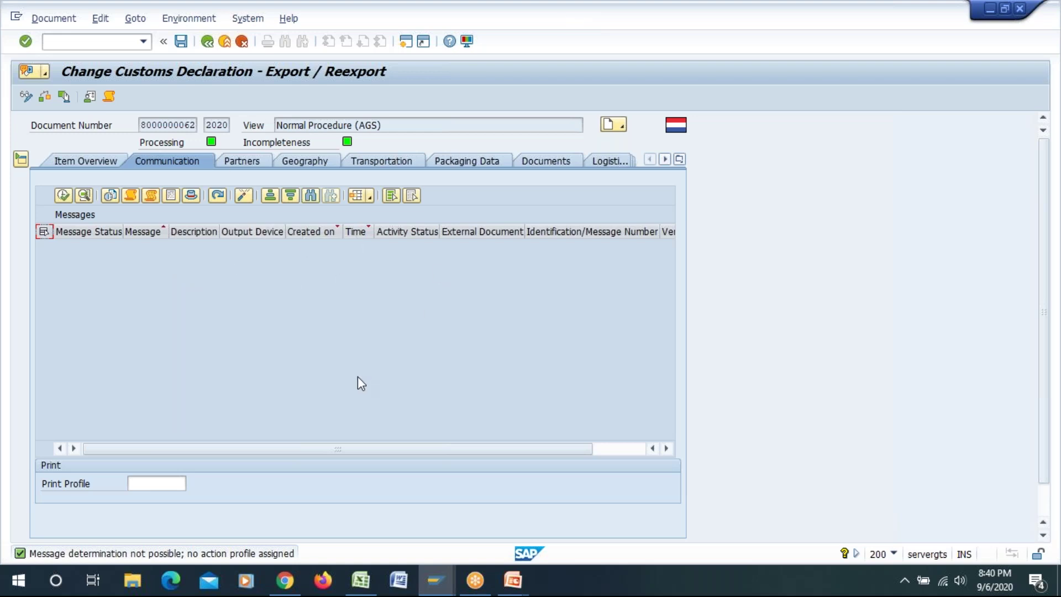
click(183, 164)
- Create a new SAP session from the open customs declaration
click(124, 42)
click(257, 18)
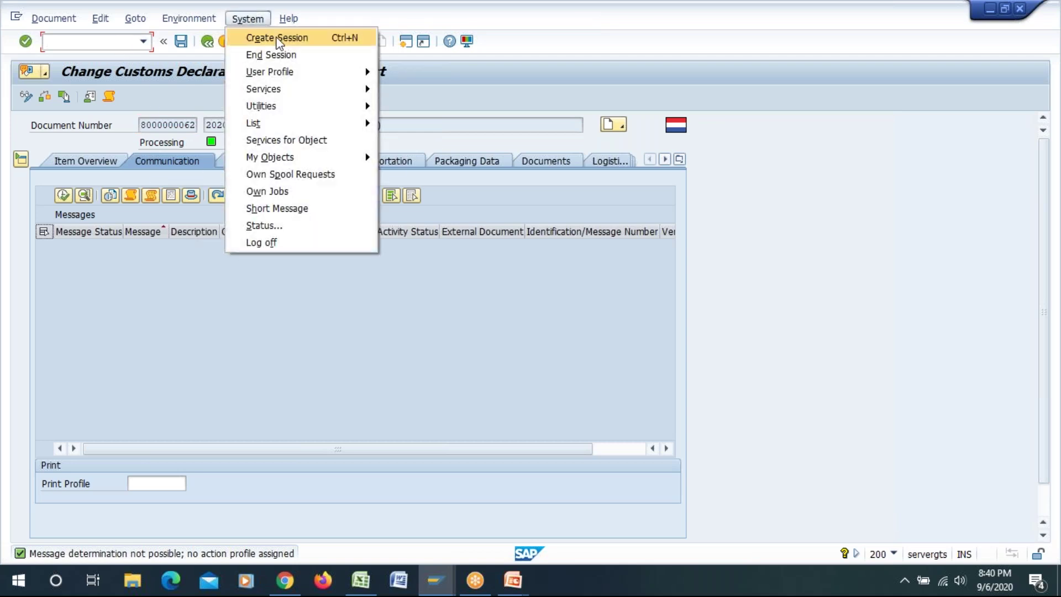
click(273, 38)
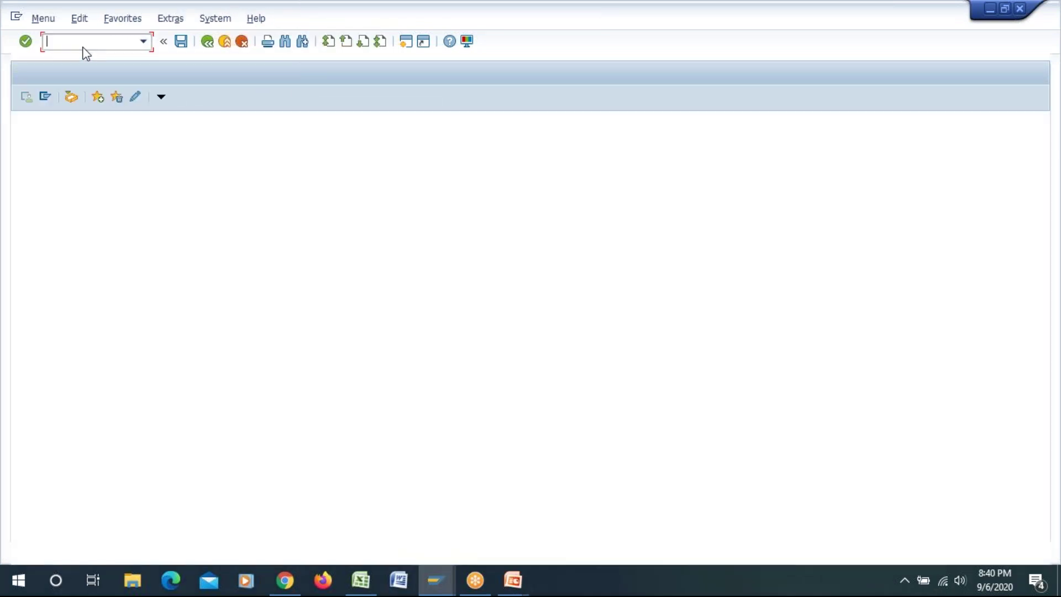
- Open the SAP Reference IMG through transaction spro and expand Global Trade Services, Customs Management and its Communication Processes
text(spro)
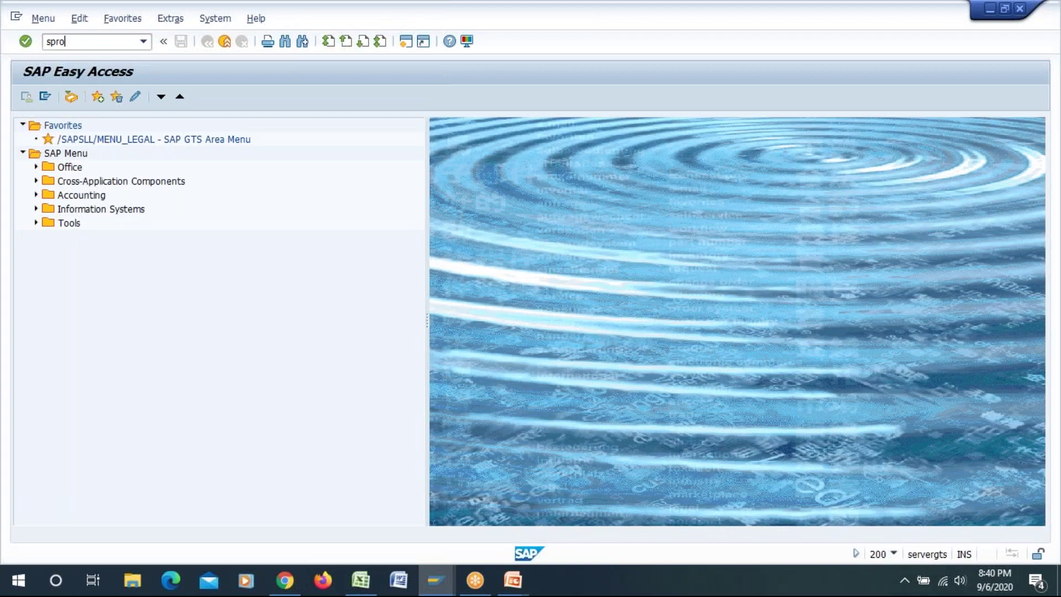
key(Return)
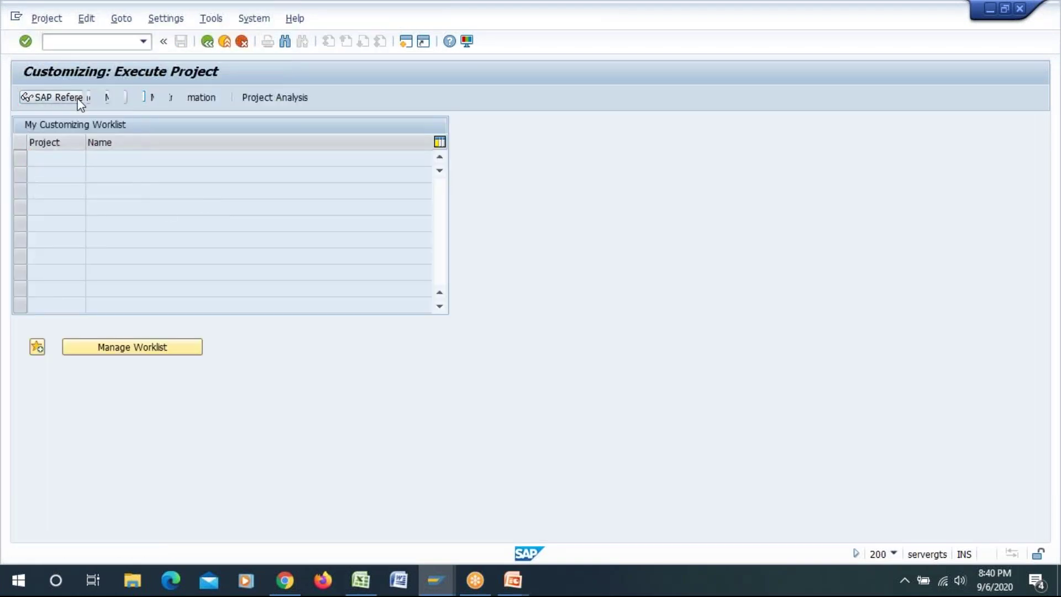
click(80, 99)
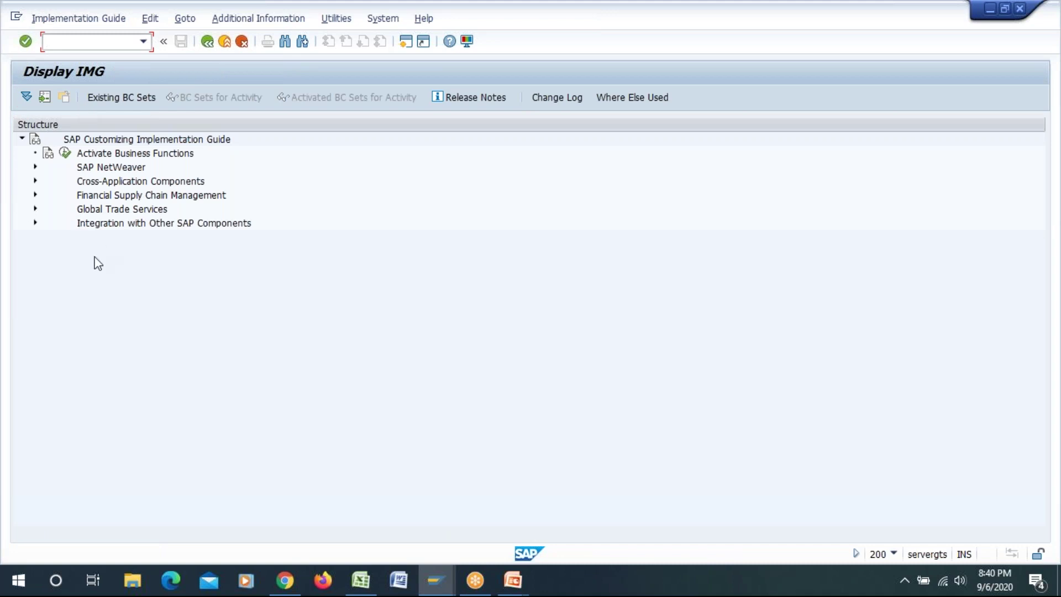
click(35, 209)
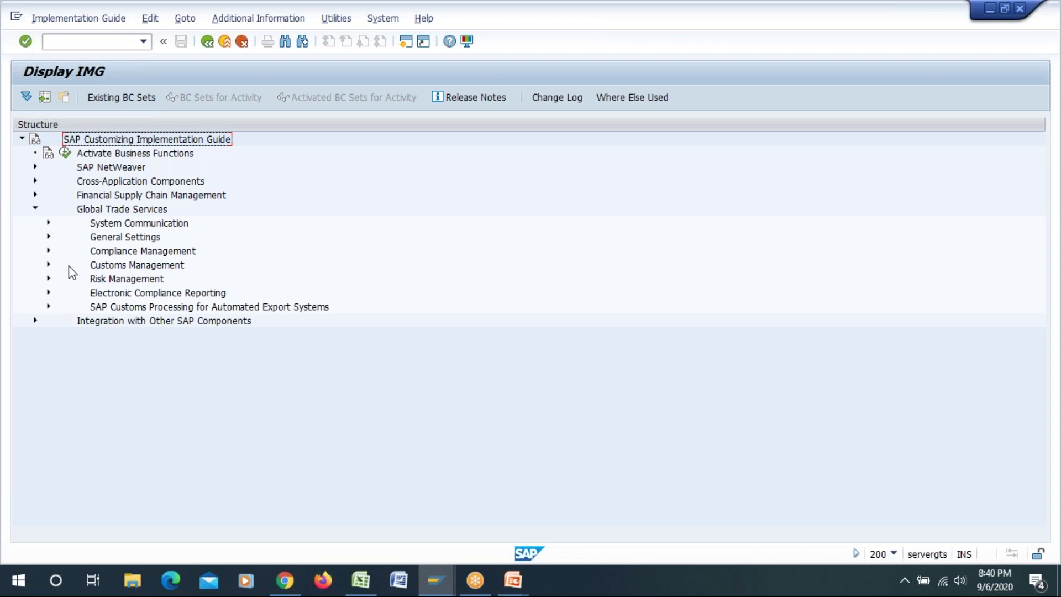
click(49, 265)
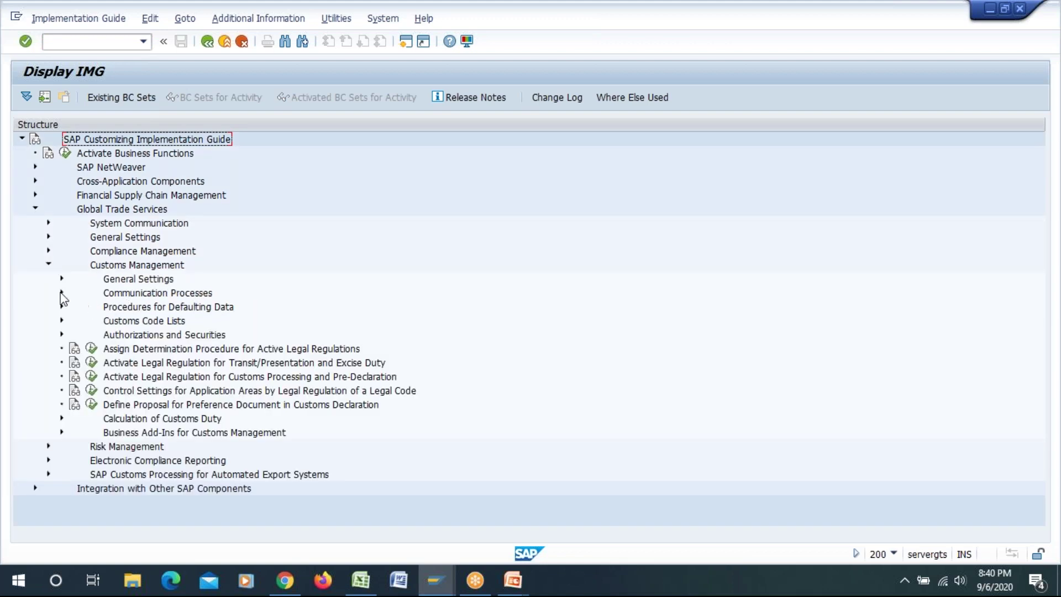
click(62, 293)
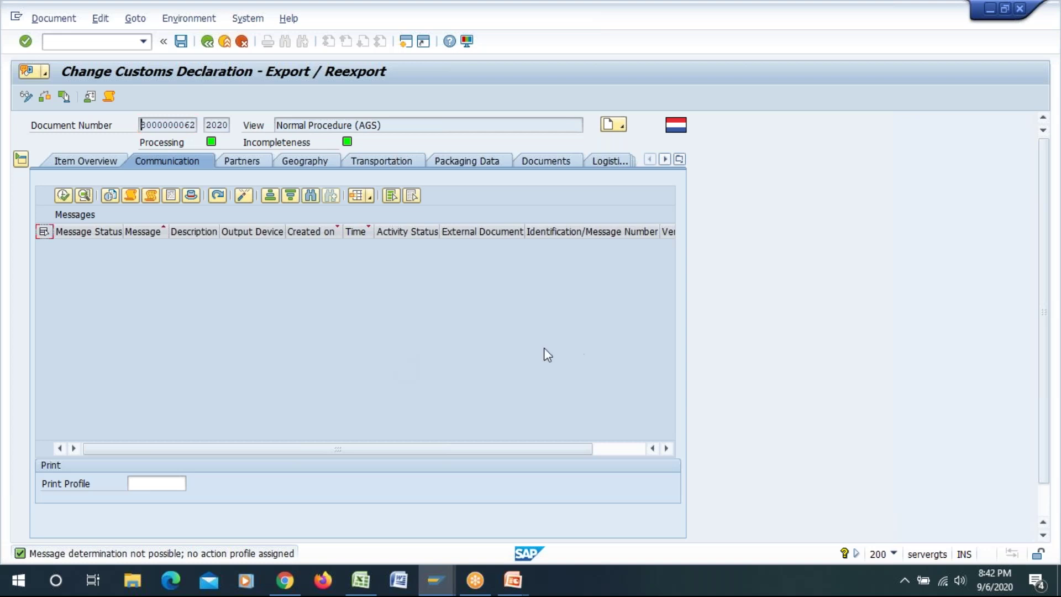
- Review the export declaration's logistics costs, then the customs value of item 10 Philips Radio
click(519, 305)
click(610, 163)
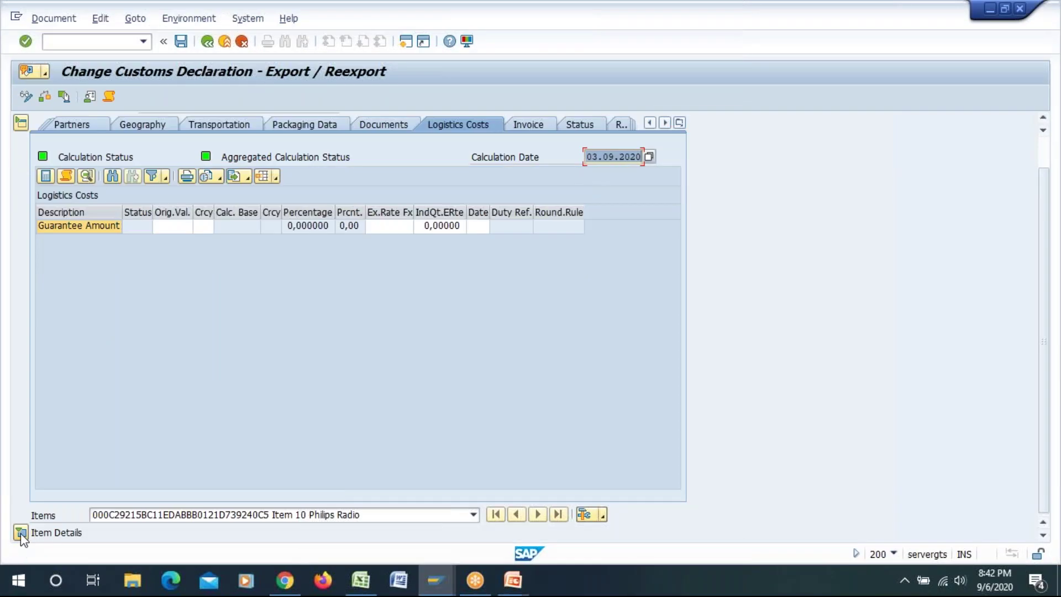
click(21, 533)
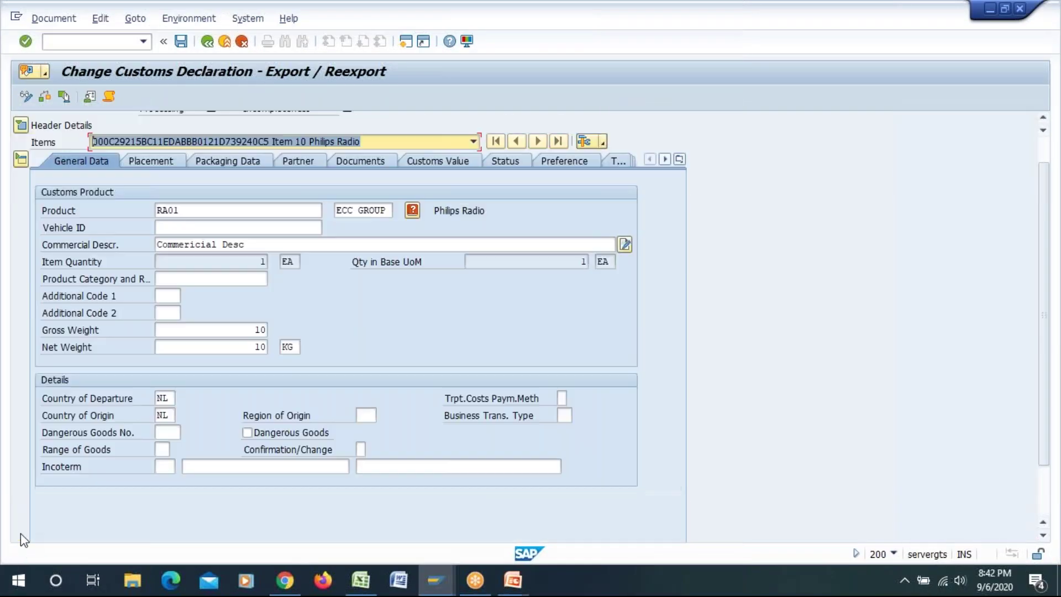
click(432, 161)
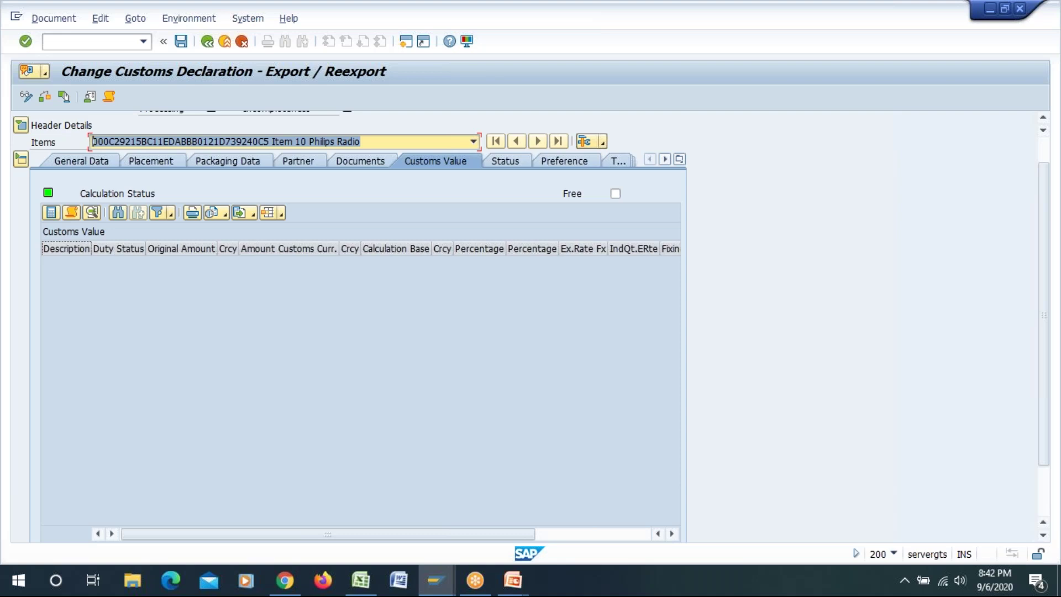
- Return to the implementation guide, examine the Communication Processes activities under Customs Management, and collapse that node
key(alt+Tab)
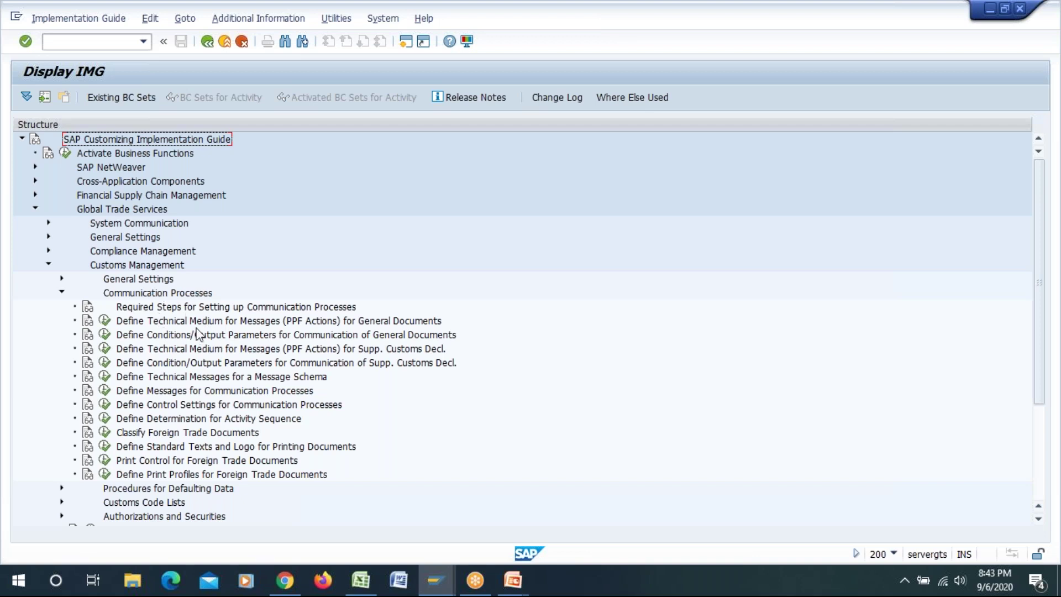
scroll(215, 365, down, 3)
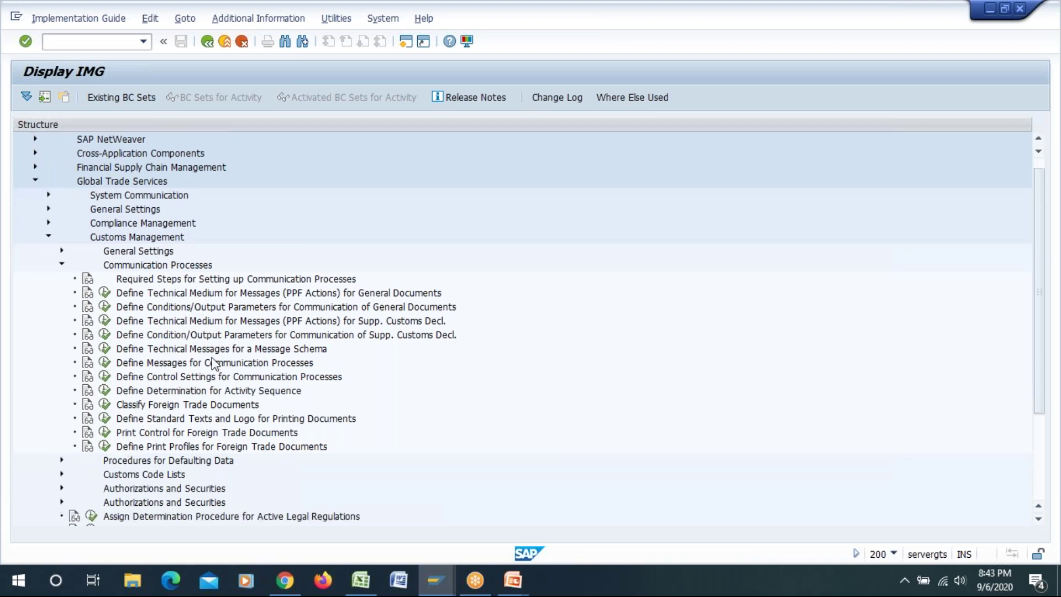
scroll(214, 365, up, 1)
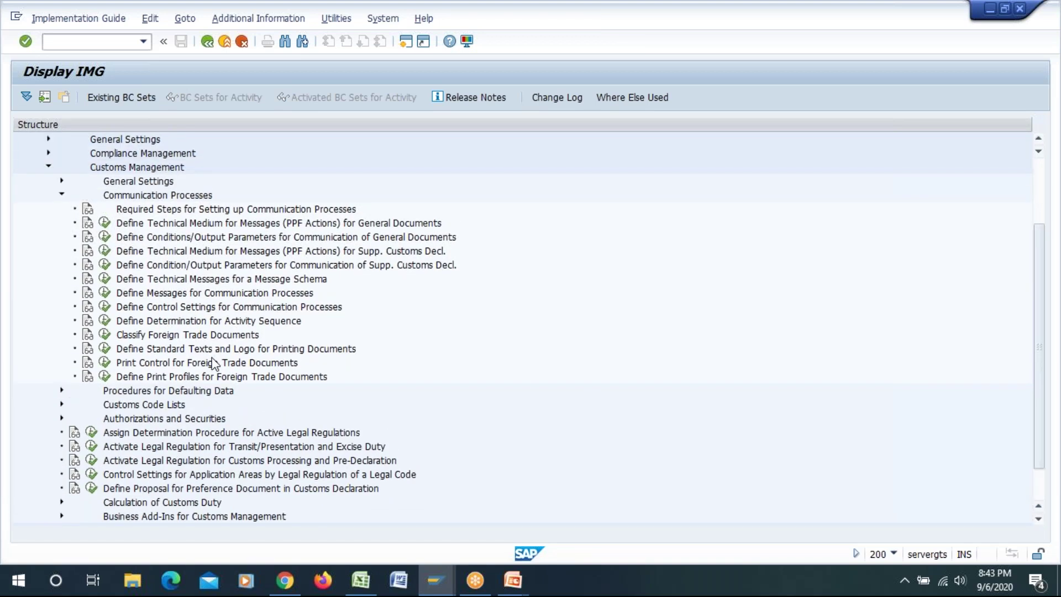
click(61, 195)
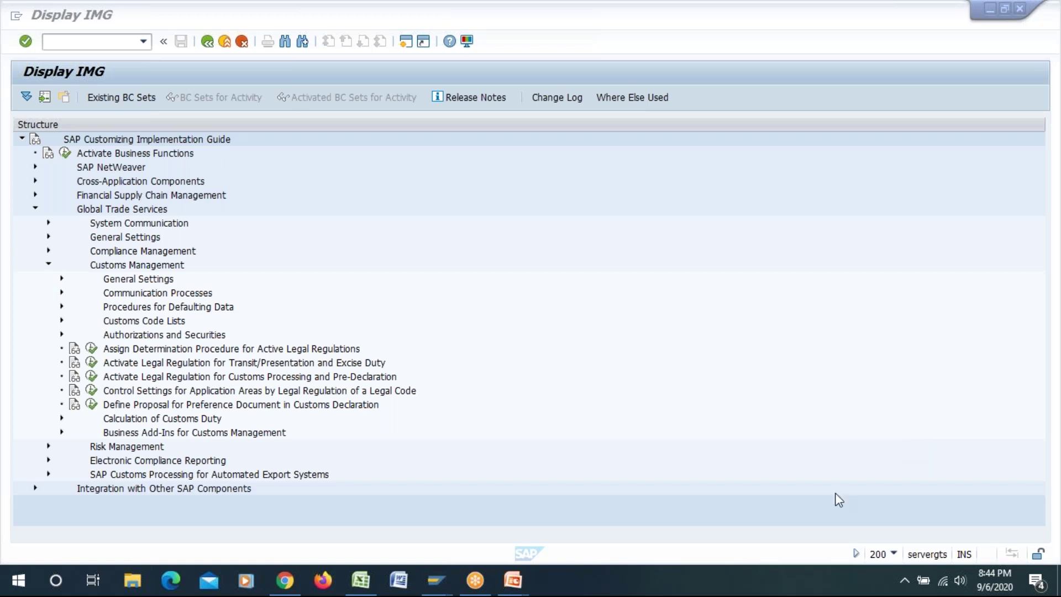
- Switch to the Excel workbook Book1 and select empty cell D33 on Sheet1
click(362, 581)
scroll(481, 363, down, 9)
click(189, 238)
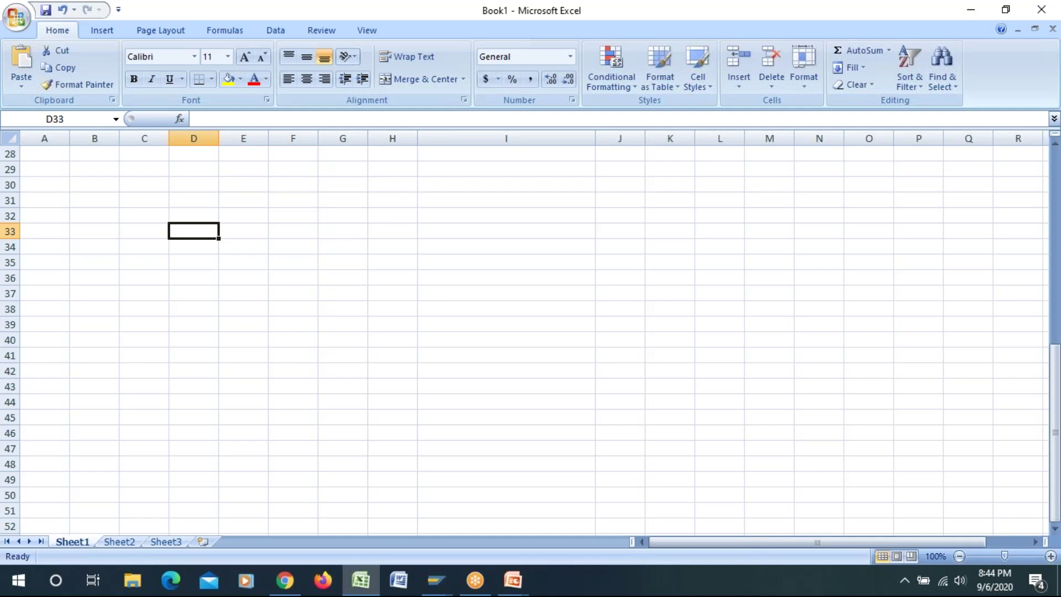
- Switch back to SAP, leave the implementation guide, and open the Customs Management Import area from the SAP GTS Area Menu favorite
key(alt+Tab)
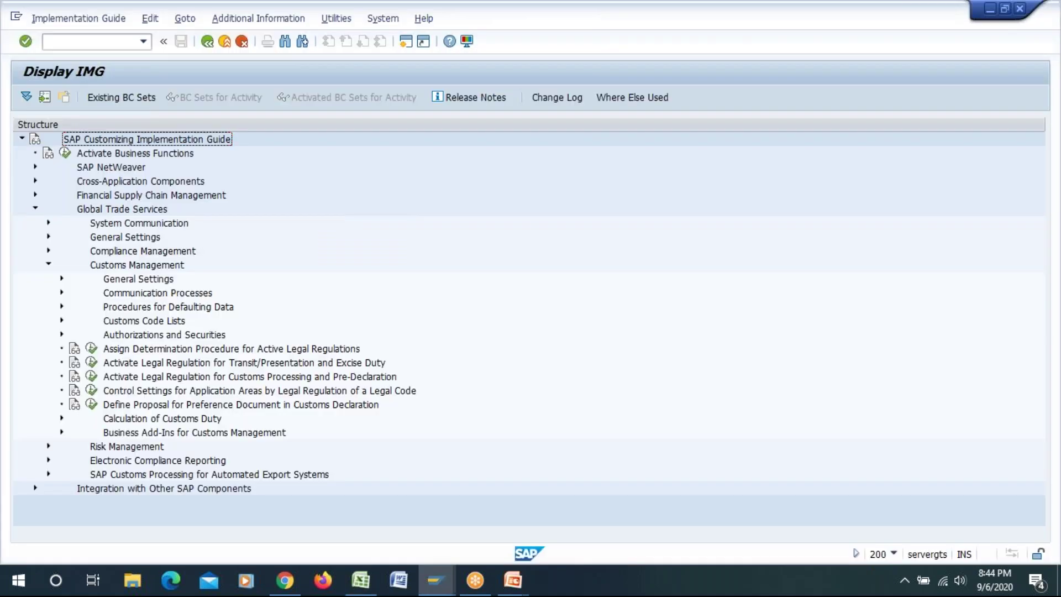
key(F3)
key(F3)
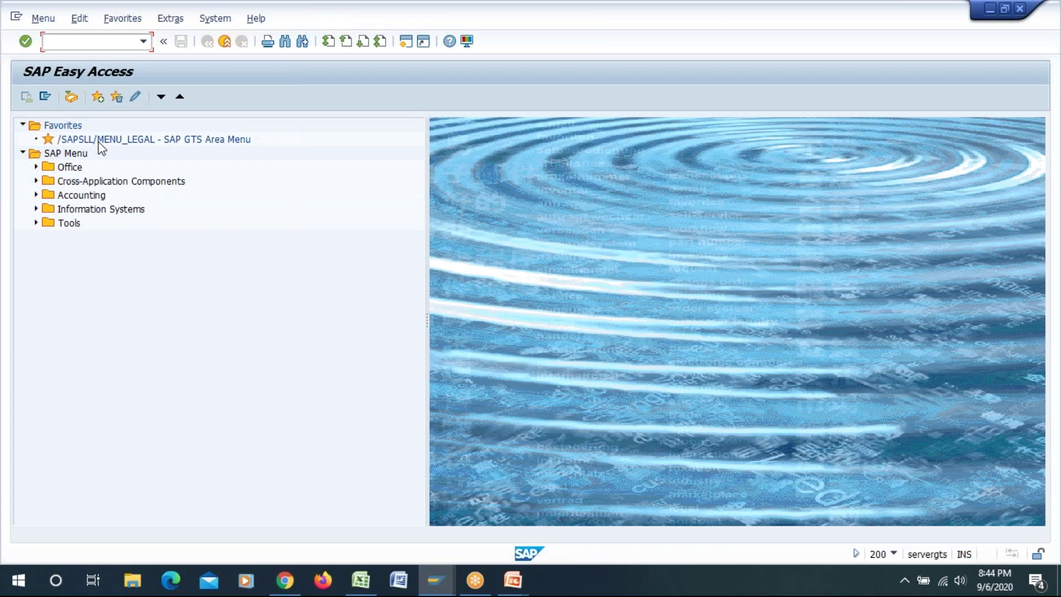
double_click(100, 140)
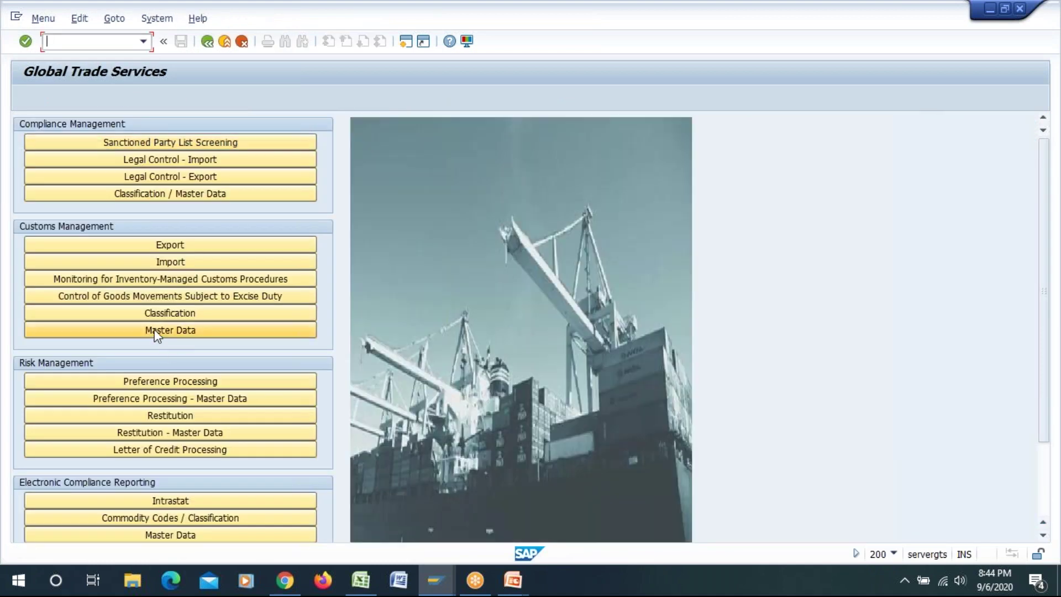
click(164, 264)
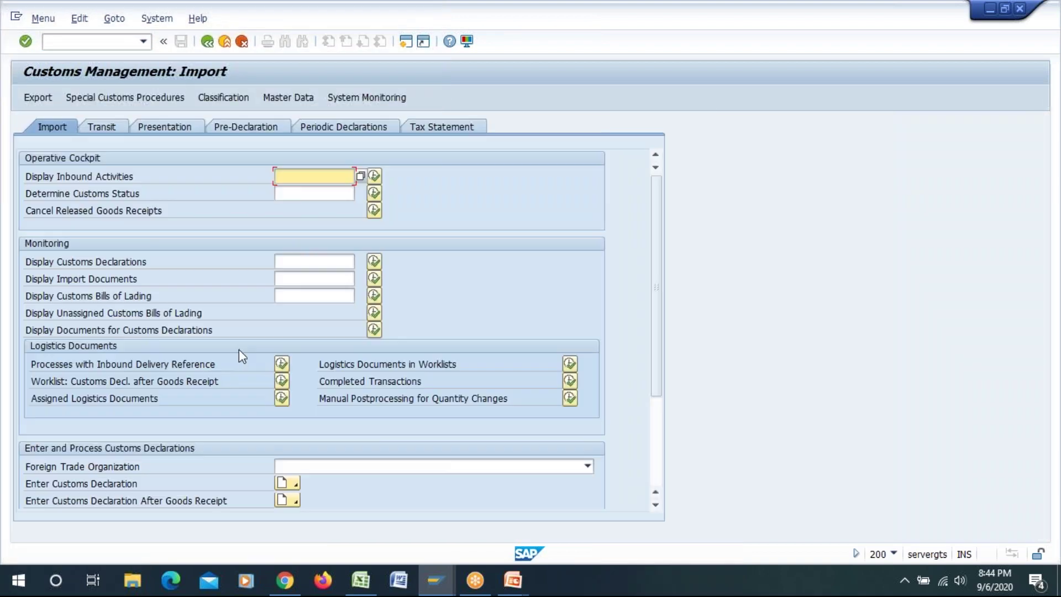
- Examine the import options for entering a customs declaration after goods receipt and prior to goods receipt, copying both labels
scroll(440, 255, down, 3)
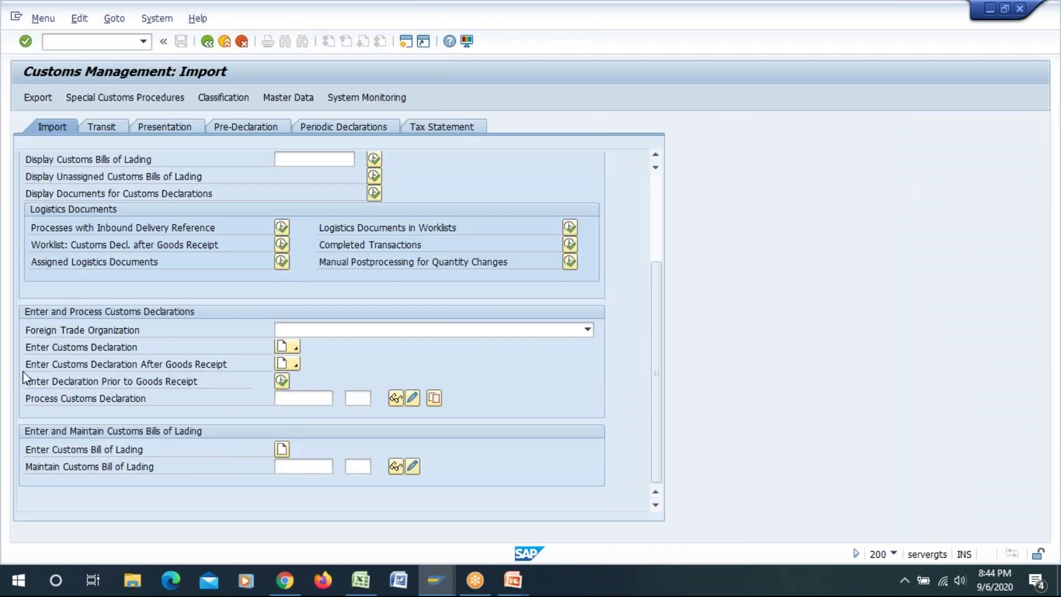
drag(130, 366, 252, 358)
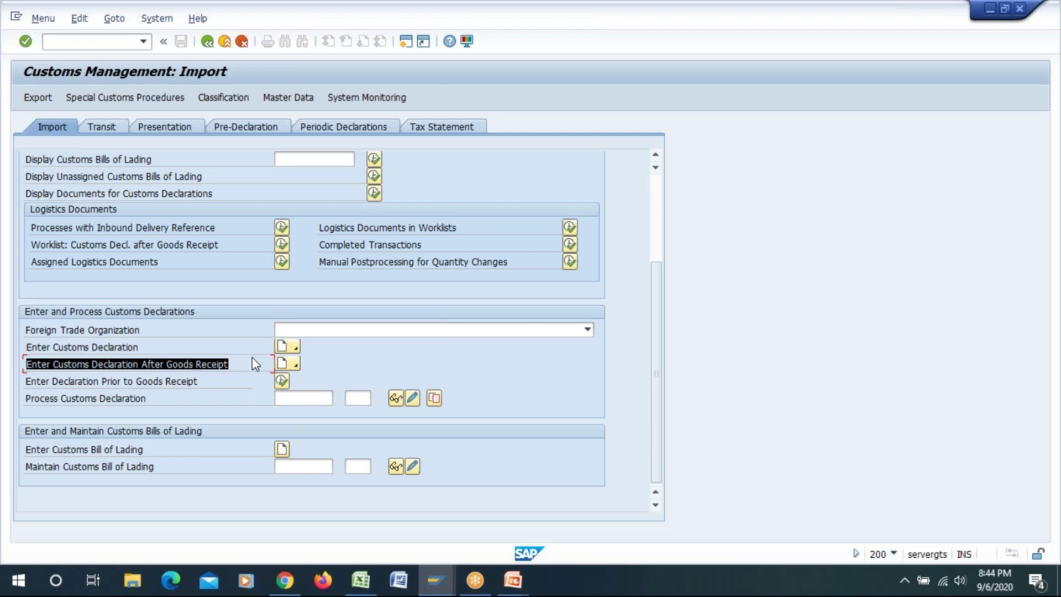
key(ctrl+c)
drag(220, 388, 19, 383)
key(ctrl+c)
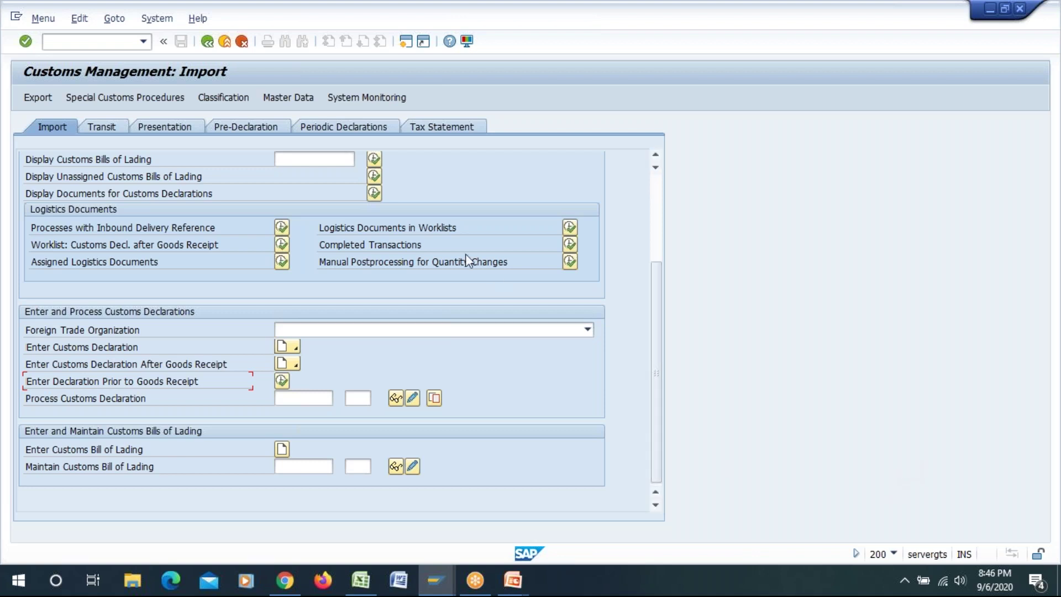
click(654, 189)
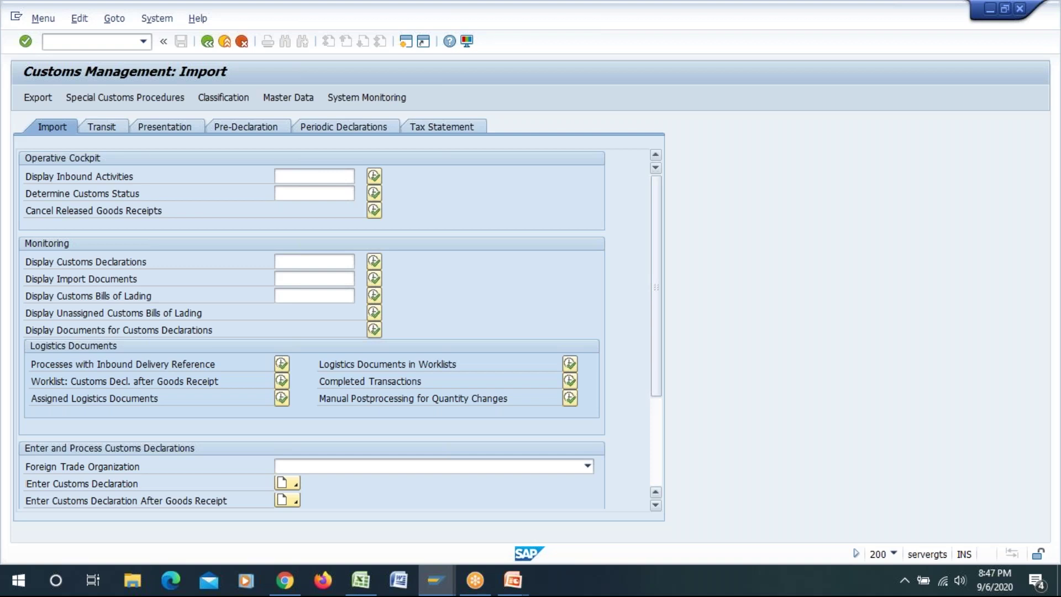
- Return to the export customs declaration, start its cancellation, and dismiss the confirmation without cancelling the document
key(alt+Tab)
key(alt+Tab)
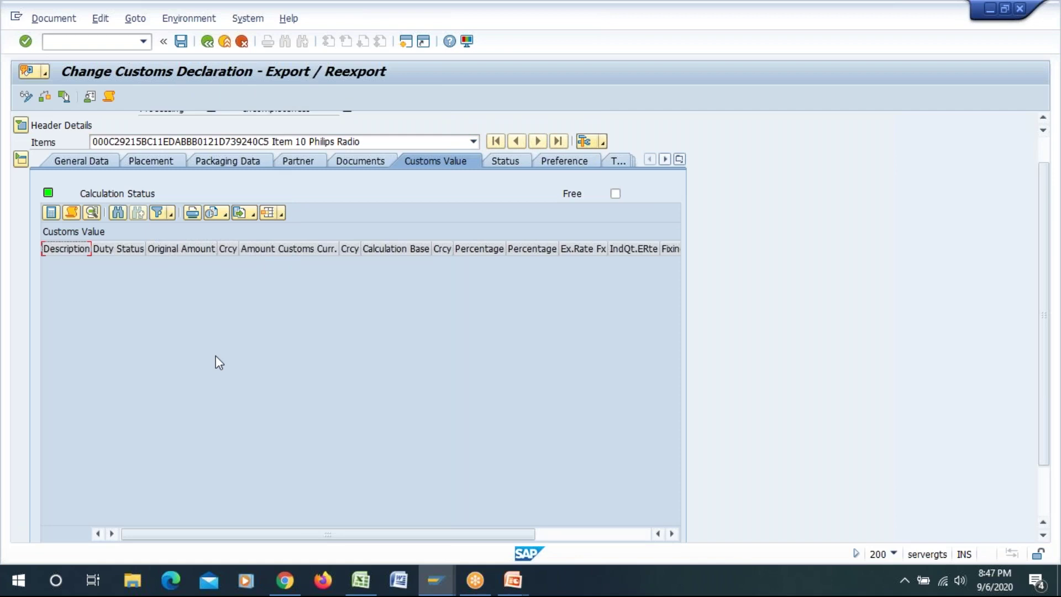
click(54, 18)
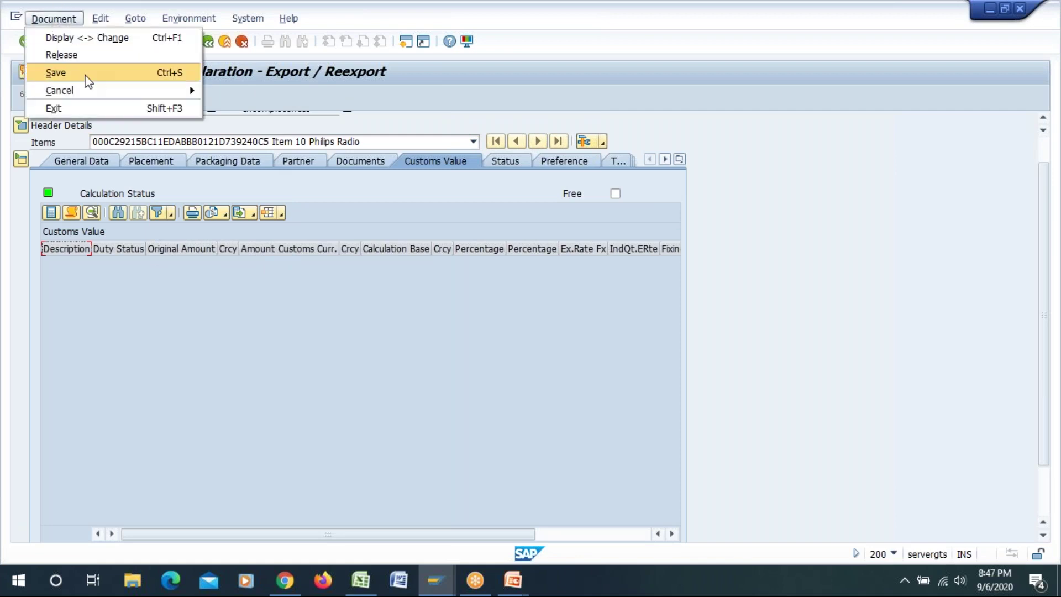
mouse_move(85, 90)
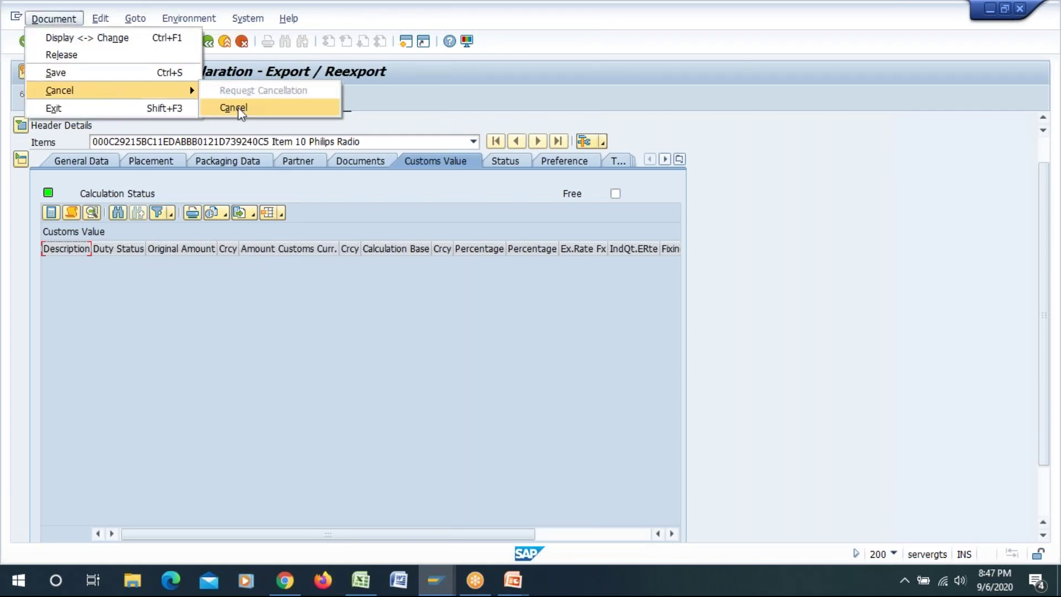
click(239, 109)
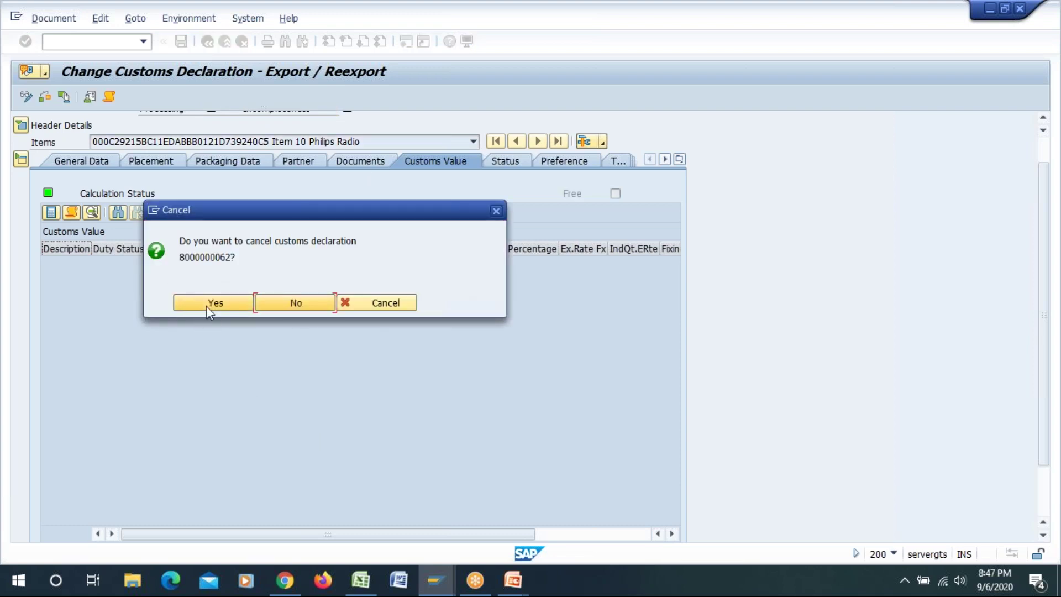
click(497, 210)
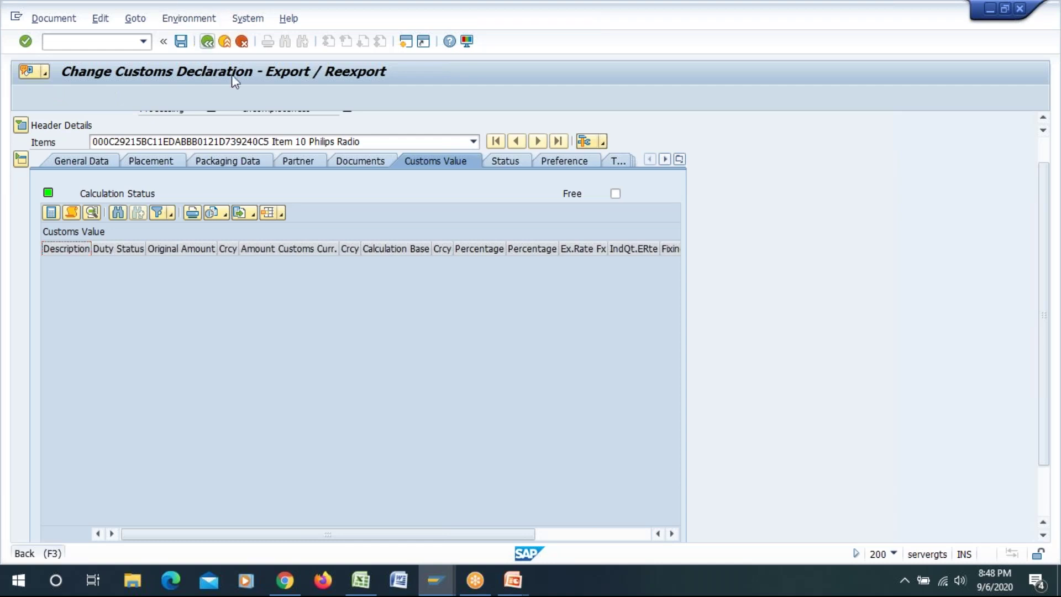
- Leave the export declaration and the customs activities list, then return to the session showing Customs Management Import
click(208, 42)
click(279, 287)
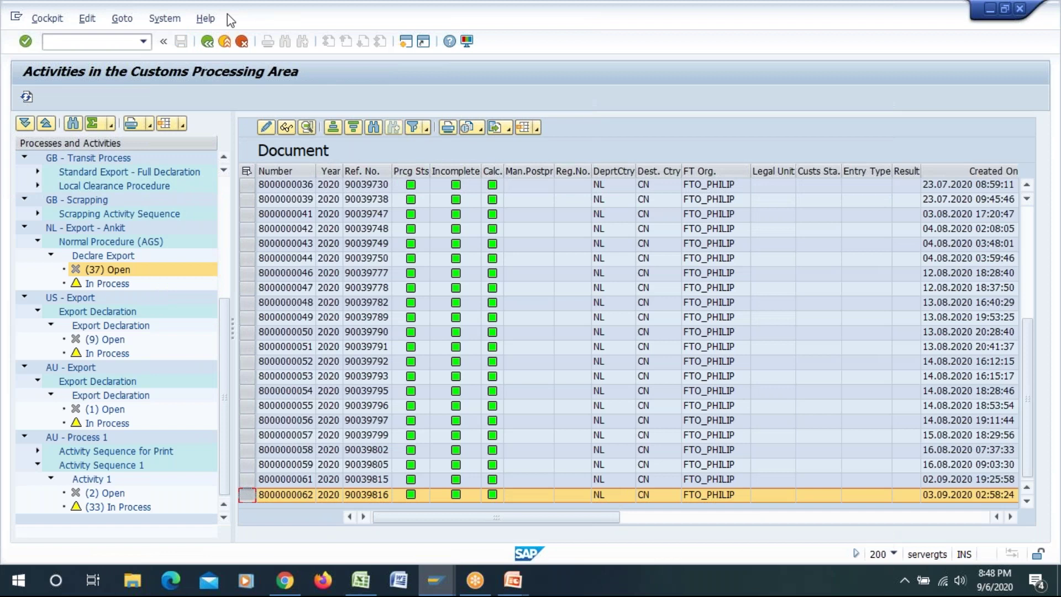
click(207, 42)
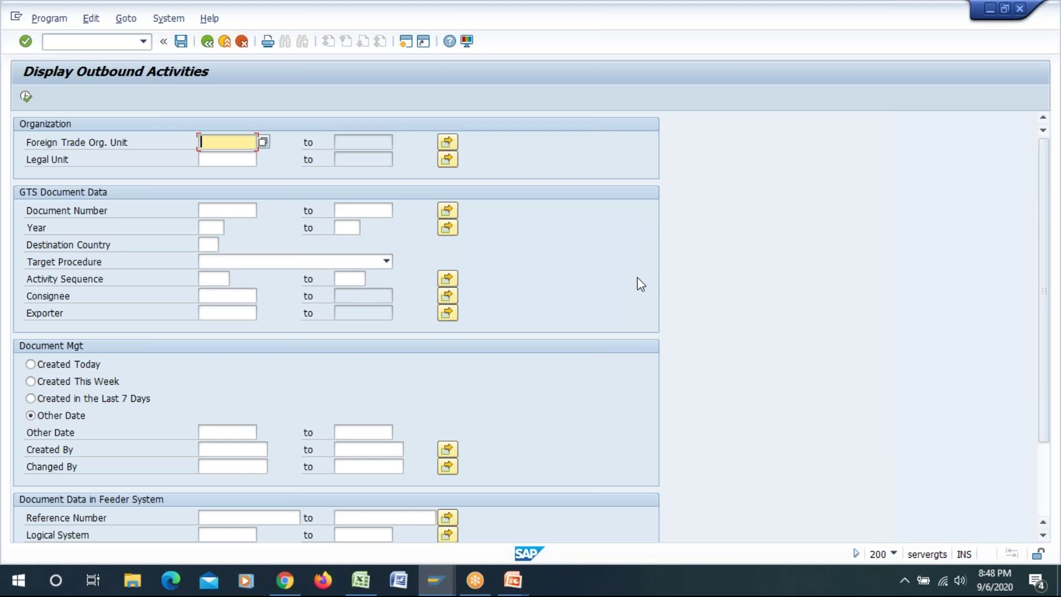
key(alt+Tab)
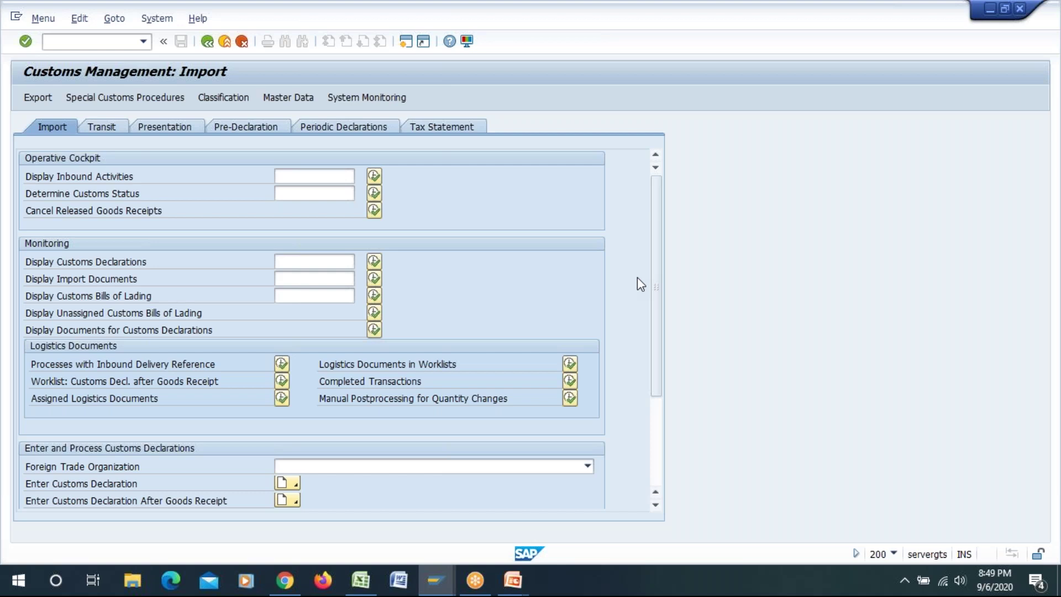
click(93, 43)
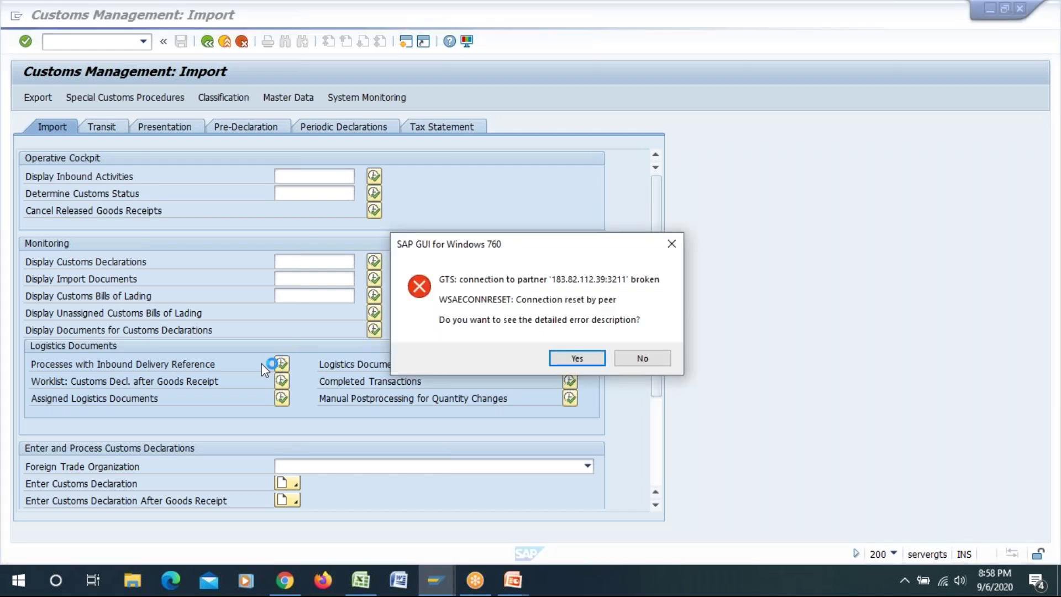
- Dismiss the SAP connection error without its details and switch to the SAP GTS Overview presentation in PowerPoint
click(643, 358)
key(alt+Tab)
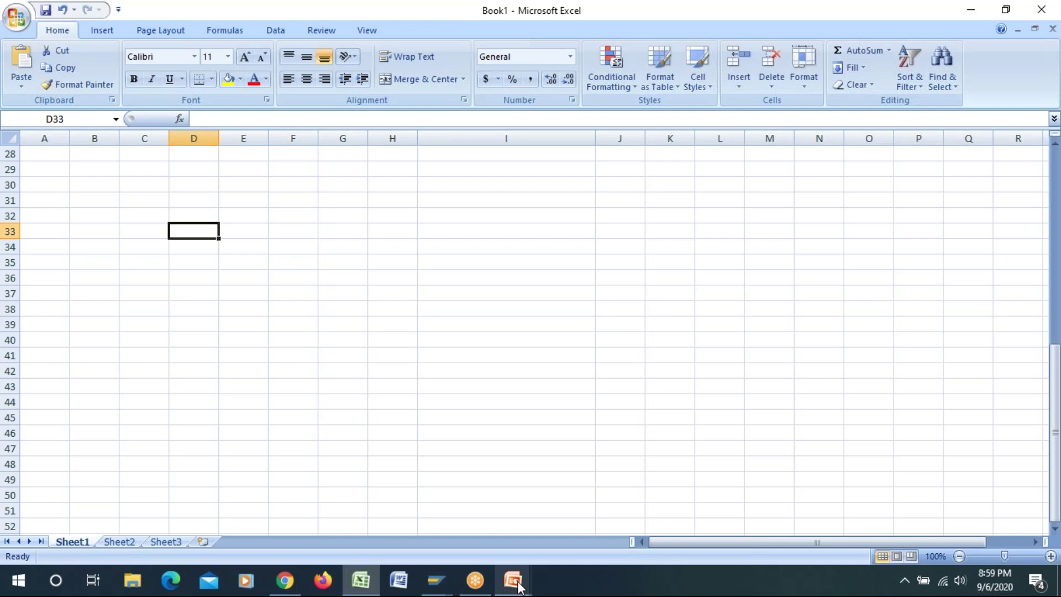
mouse_move(520, 587)
click(416, 516)
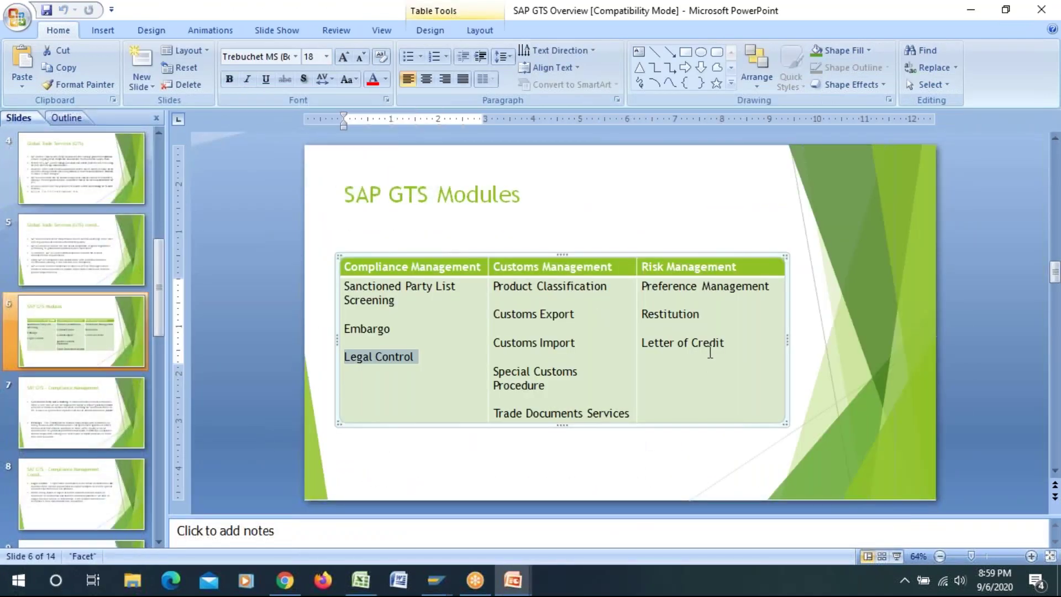
- Highlight Restitution, Letter of Credit and Preference Management in turn in the Risk Management column of the SAP GTS Modules slide
click(706, 315)
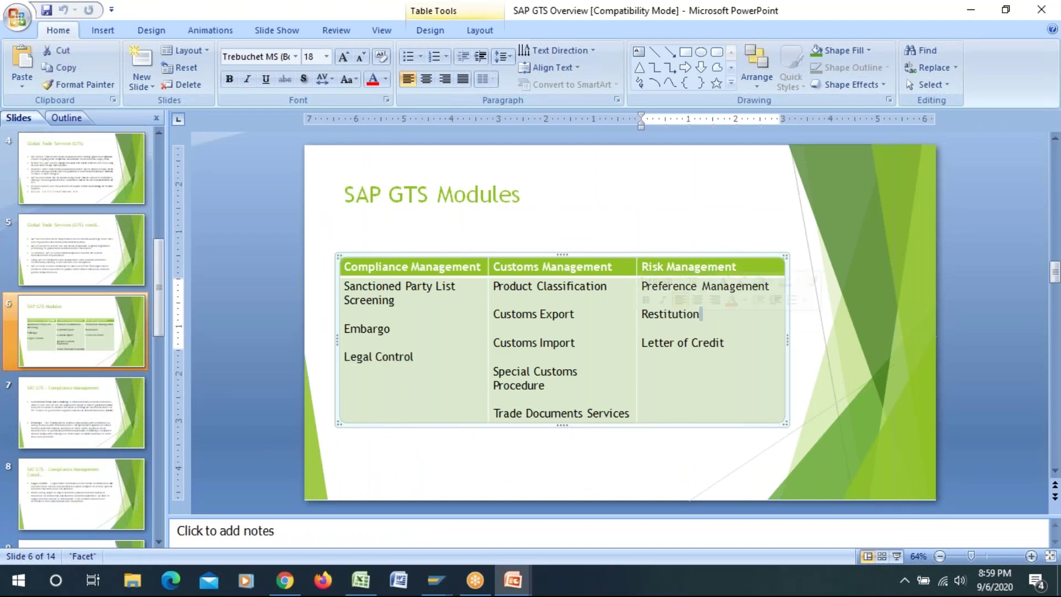
click(643, 314)
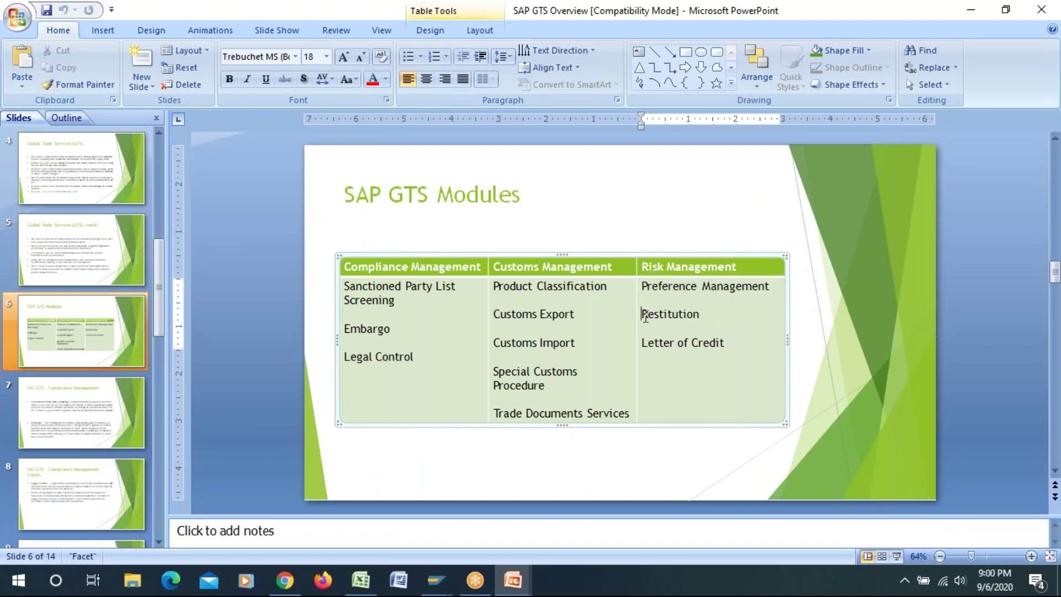
drag(645, 316, 697, 314)
click(721, 369)
triple_click(680, 344)
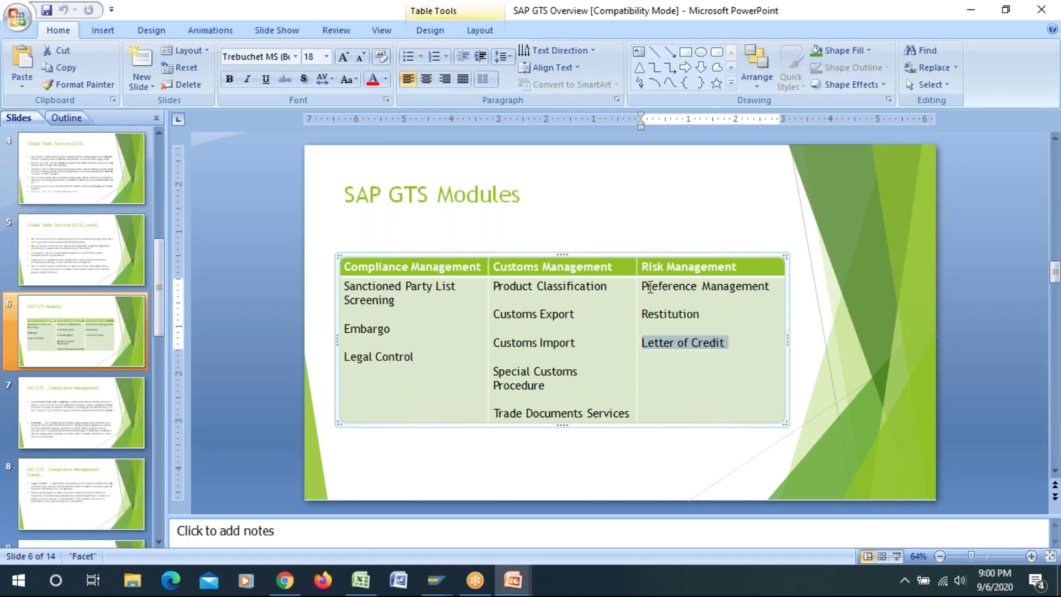
drag(650, 288, 742, 293)
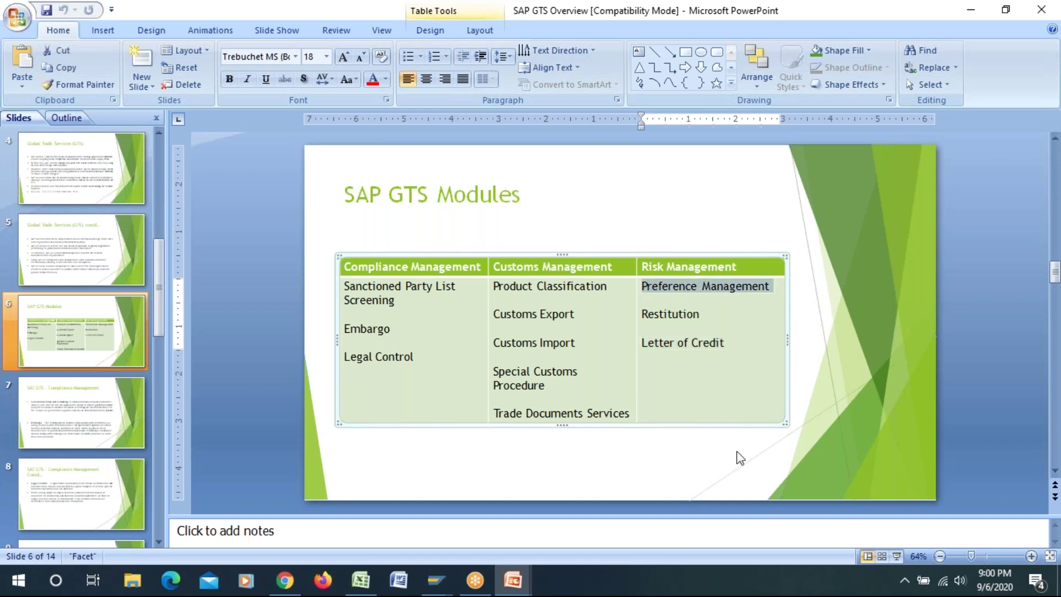